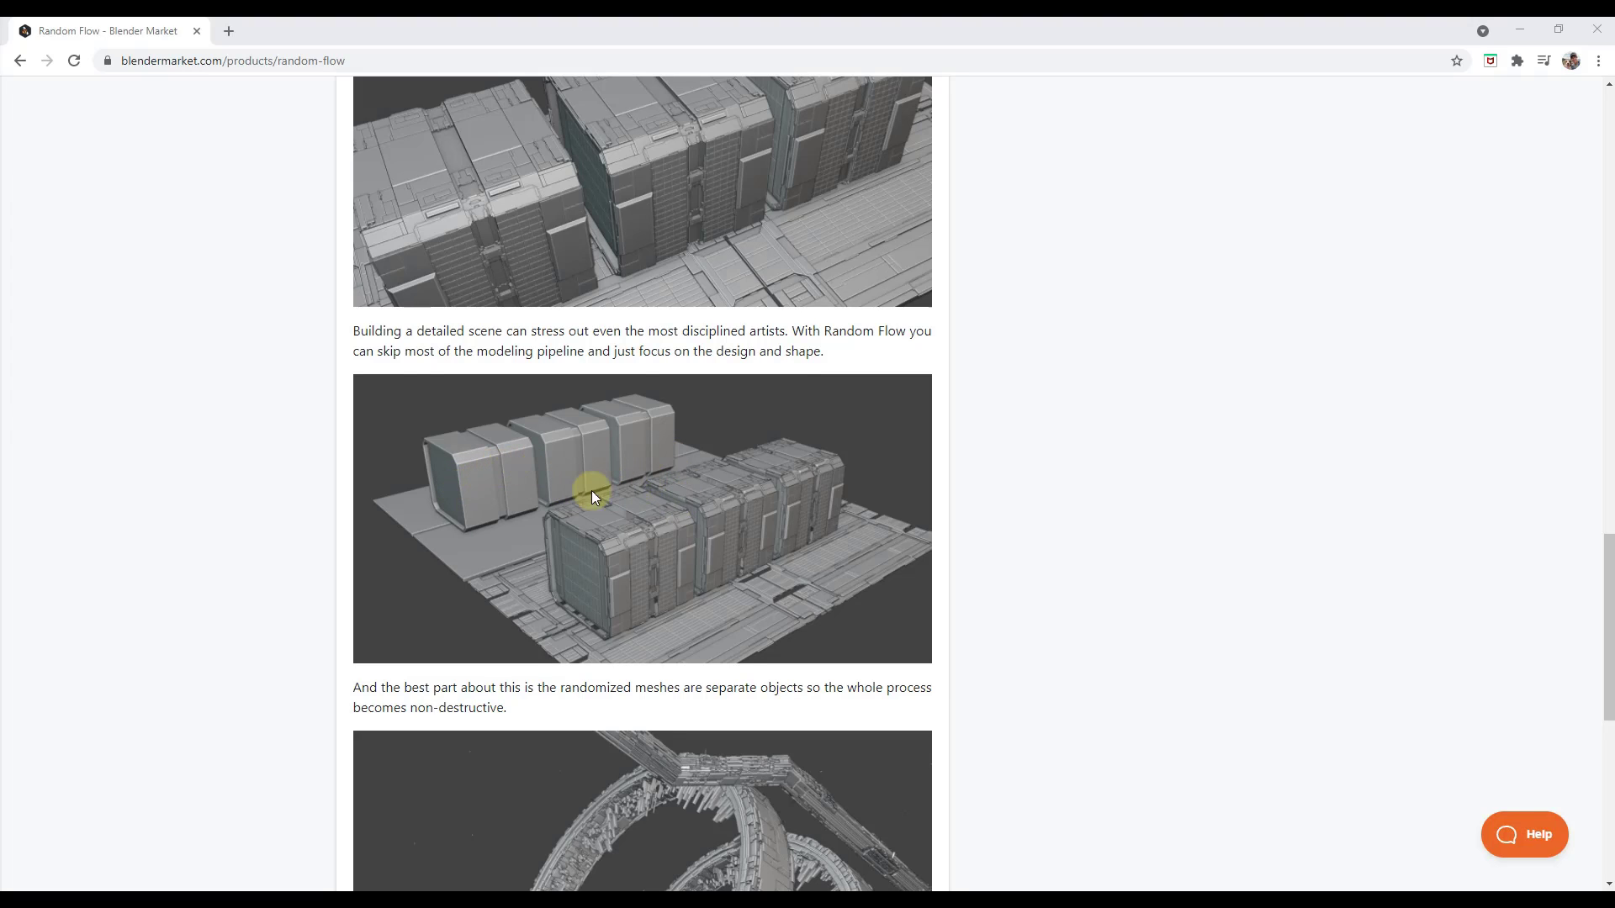
Read the remaining description on the Random Flow product page and minimize the browser
scroll(601, 492, "down", 4)
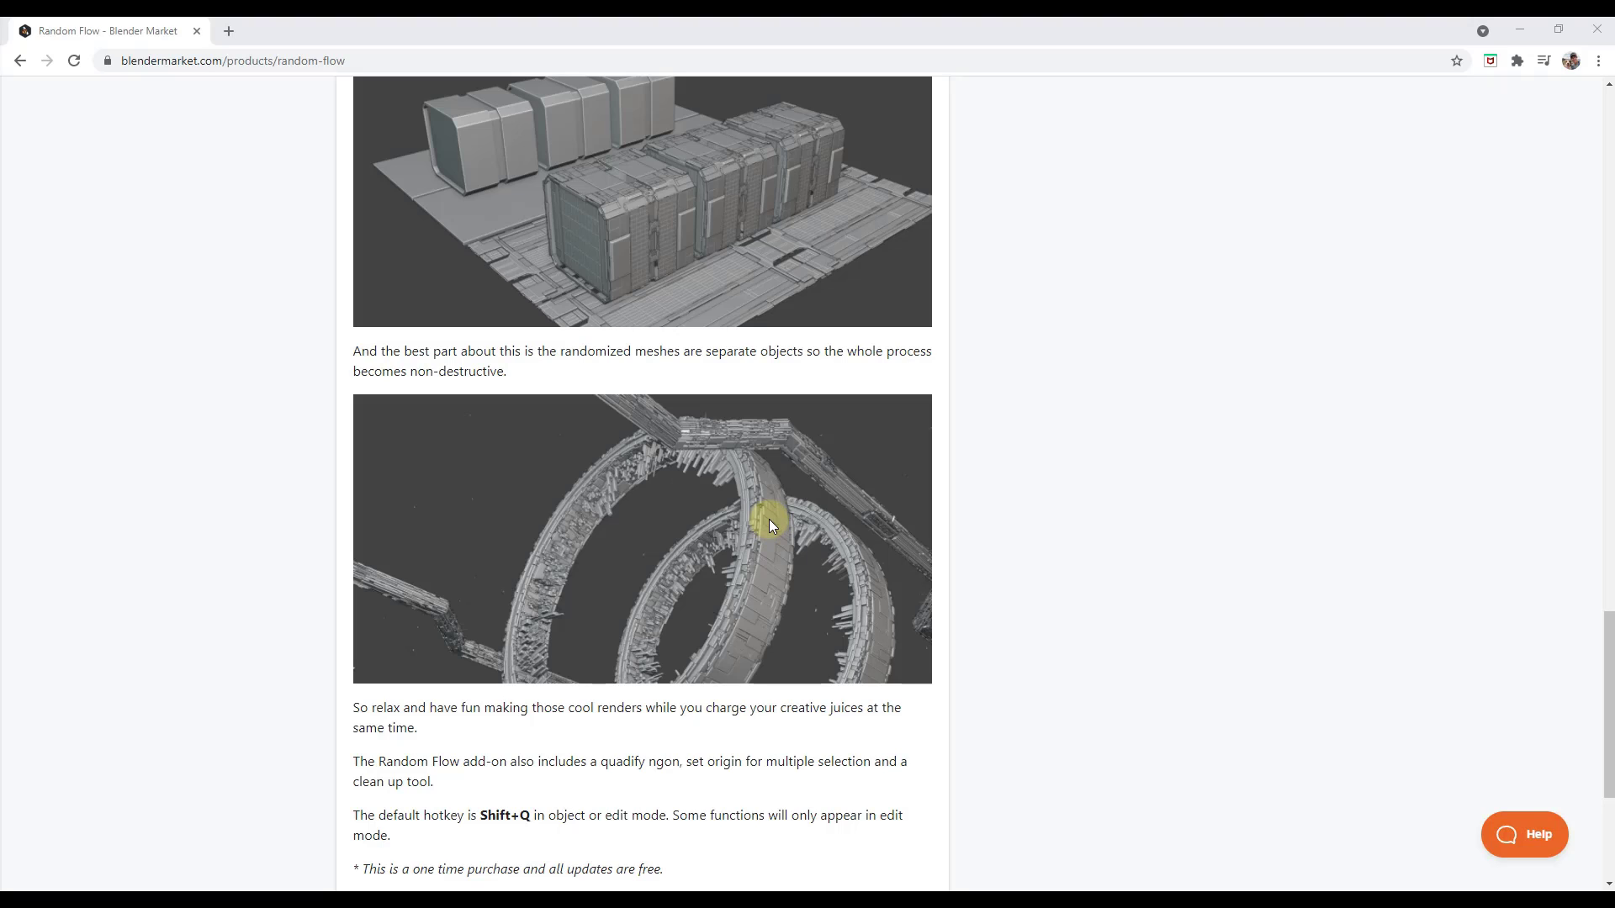
scroll(767, 512, "down", 2)
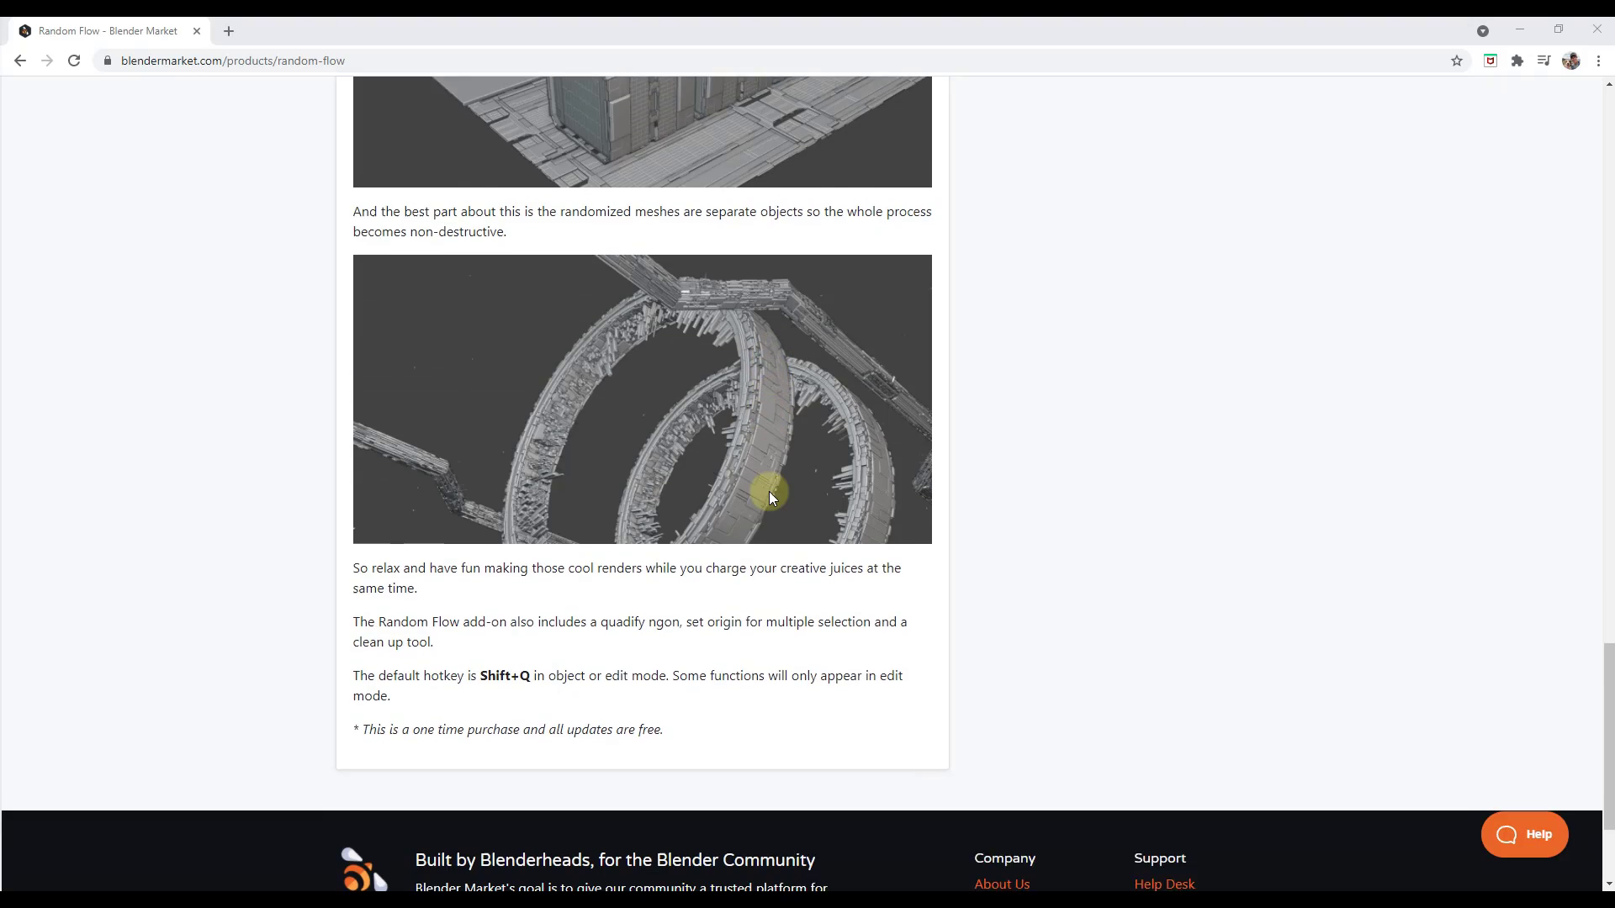
scroll(757, 483, "up", 1)
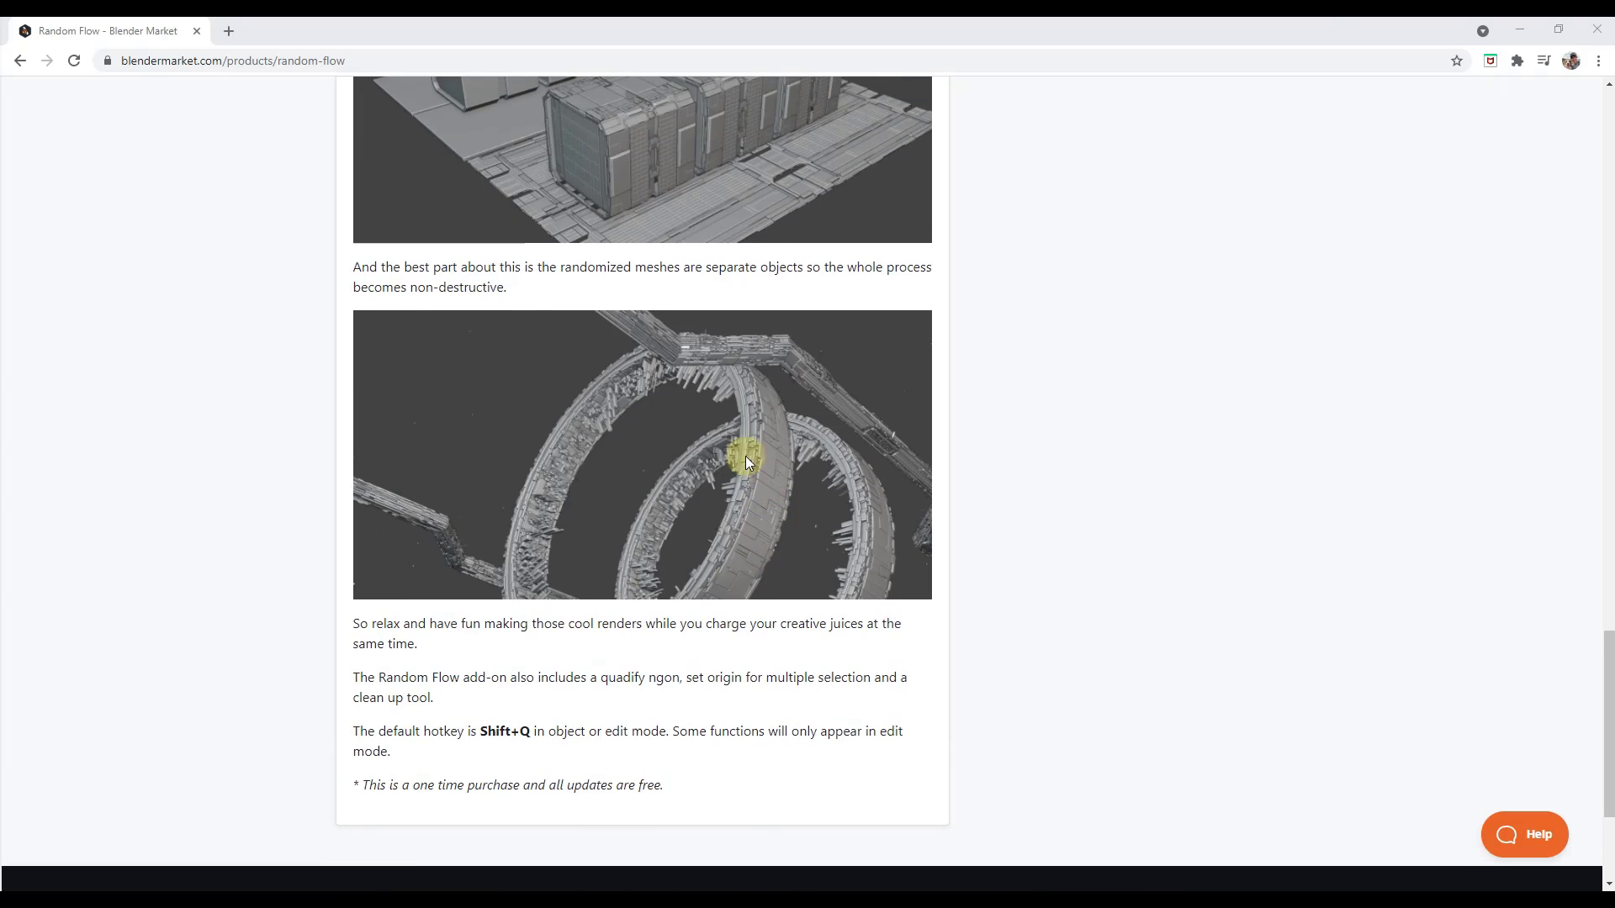
left_click(1521, 30)
Switch to File Explorer, check for random_flow.py in the Blender 2.93 addons folder, and close both folder windows
left_click(496, 877)
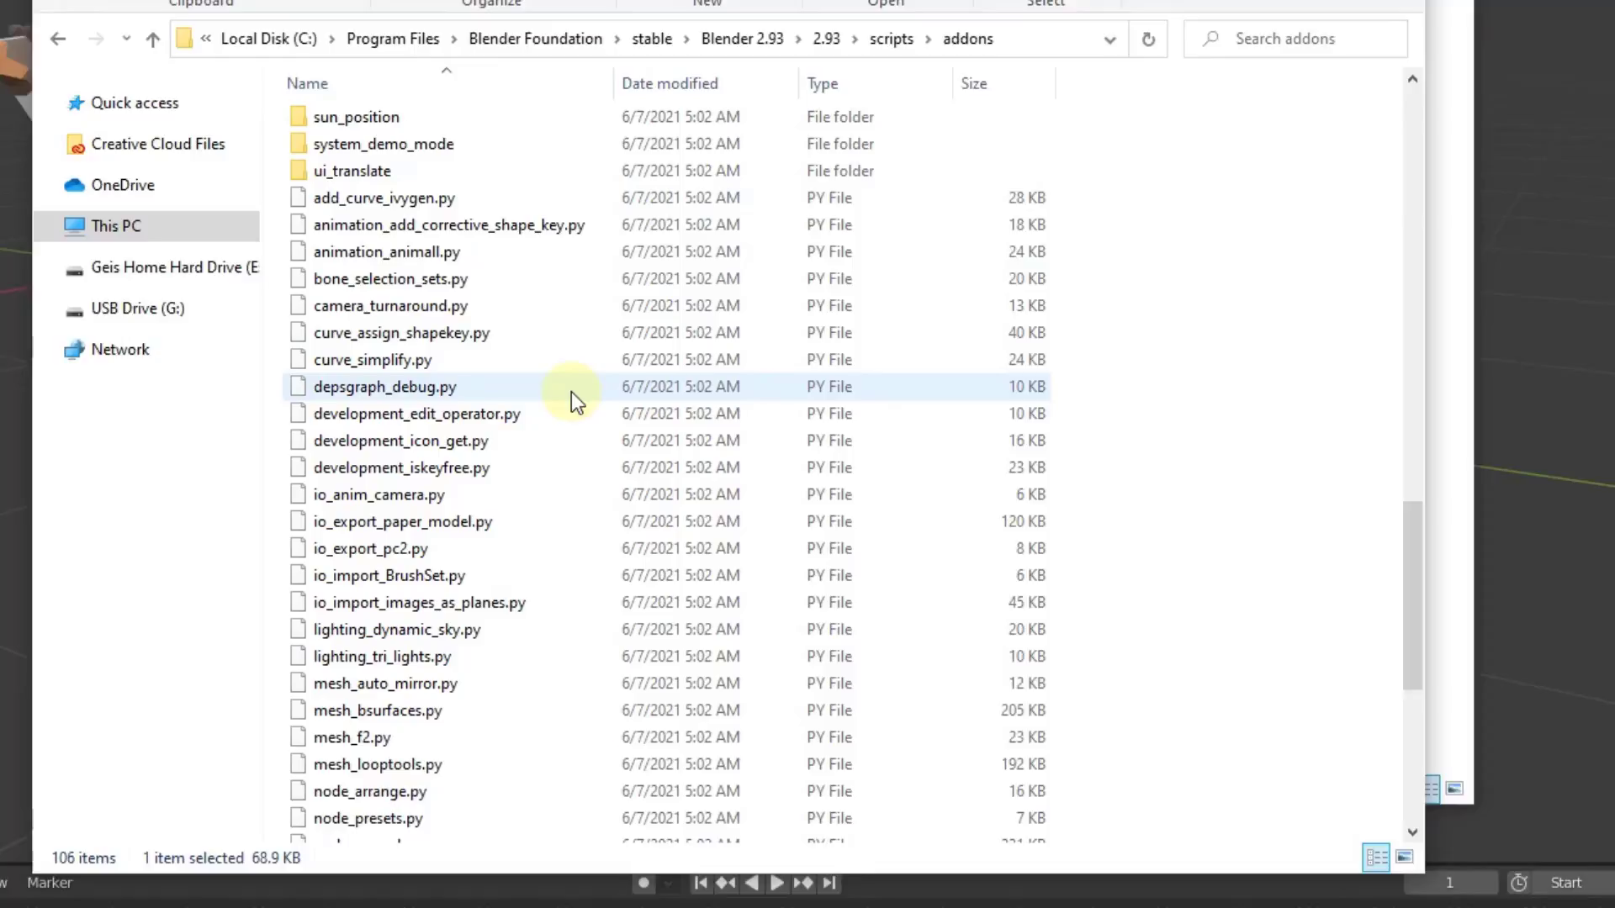
scroll(392, 446, "down", 7)
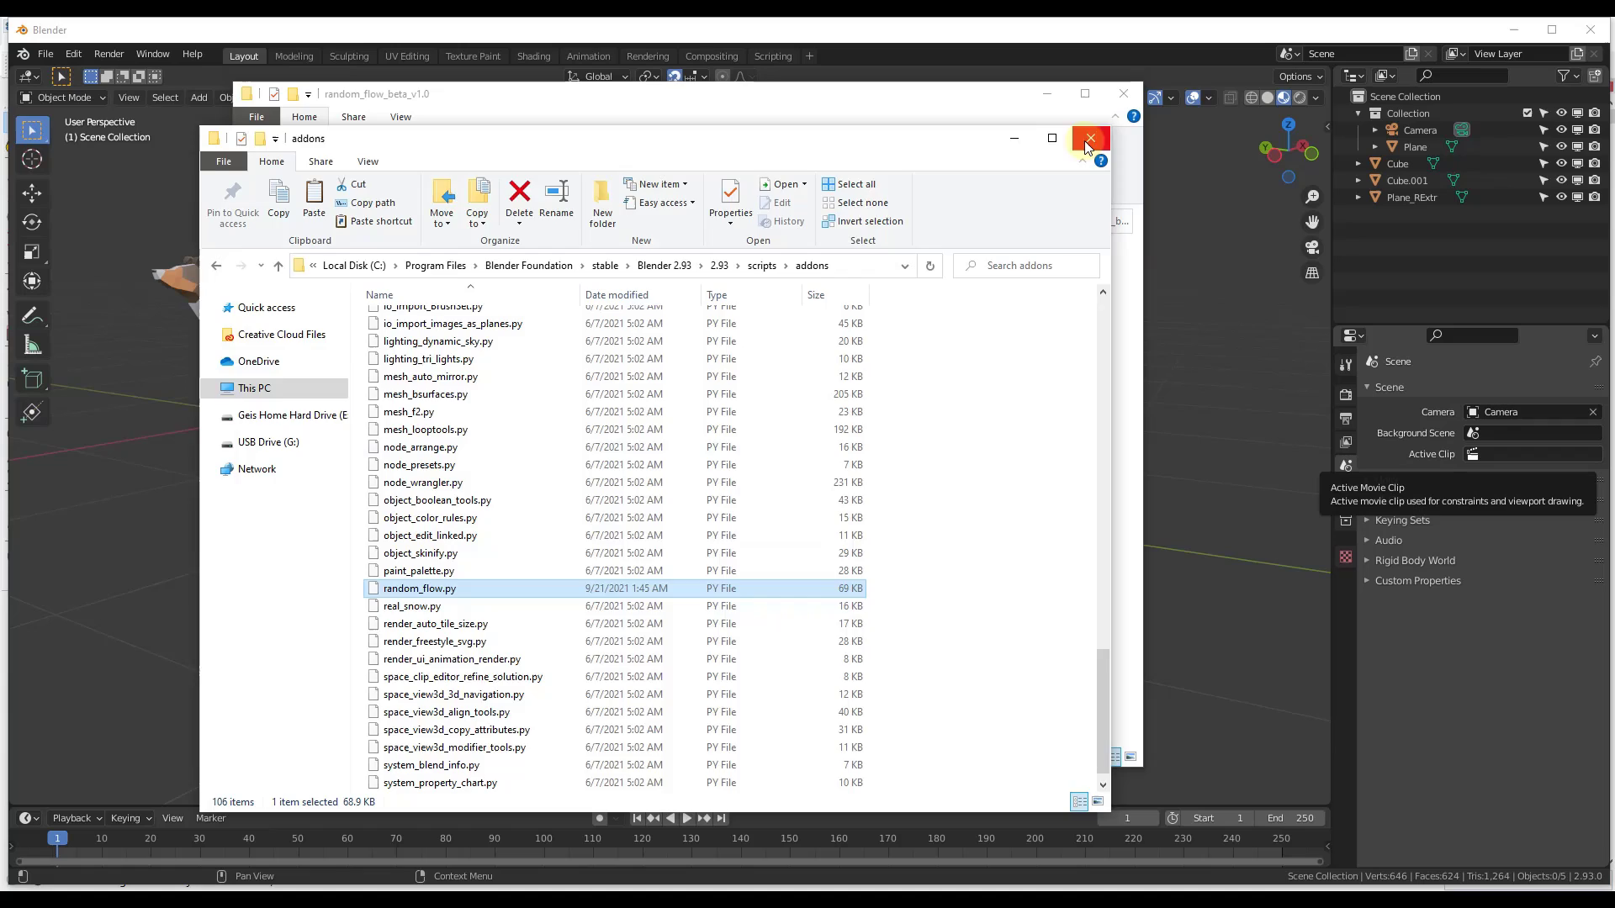
left_click(1090, 138)
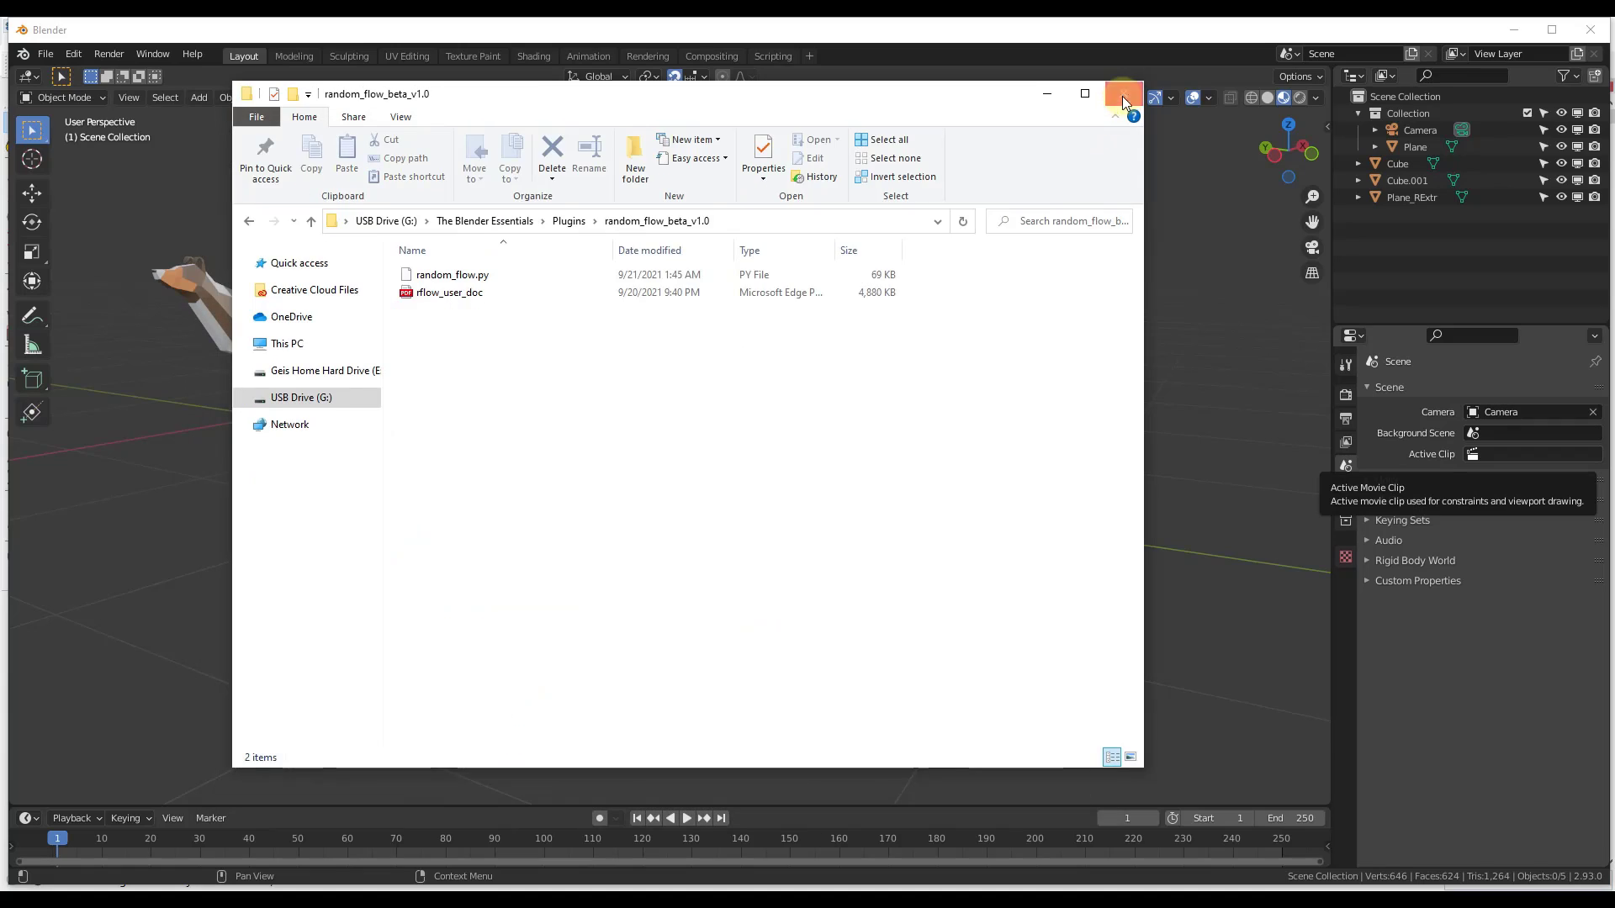
left_click(1123, 93)
Open the Blender add-on preferences and search the add-ons for "rand"
left_click(73, 53)
left_click(117, 286)
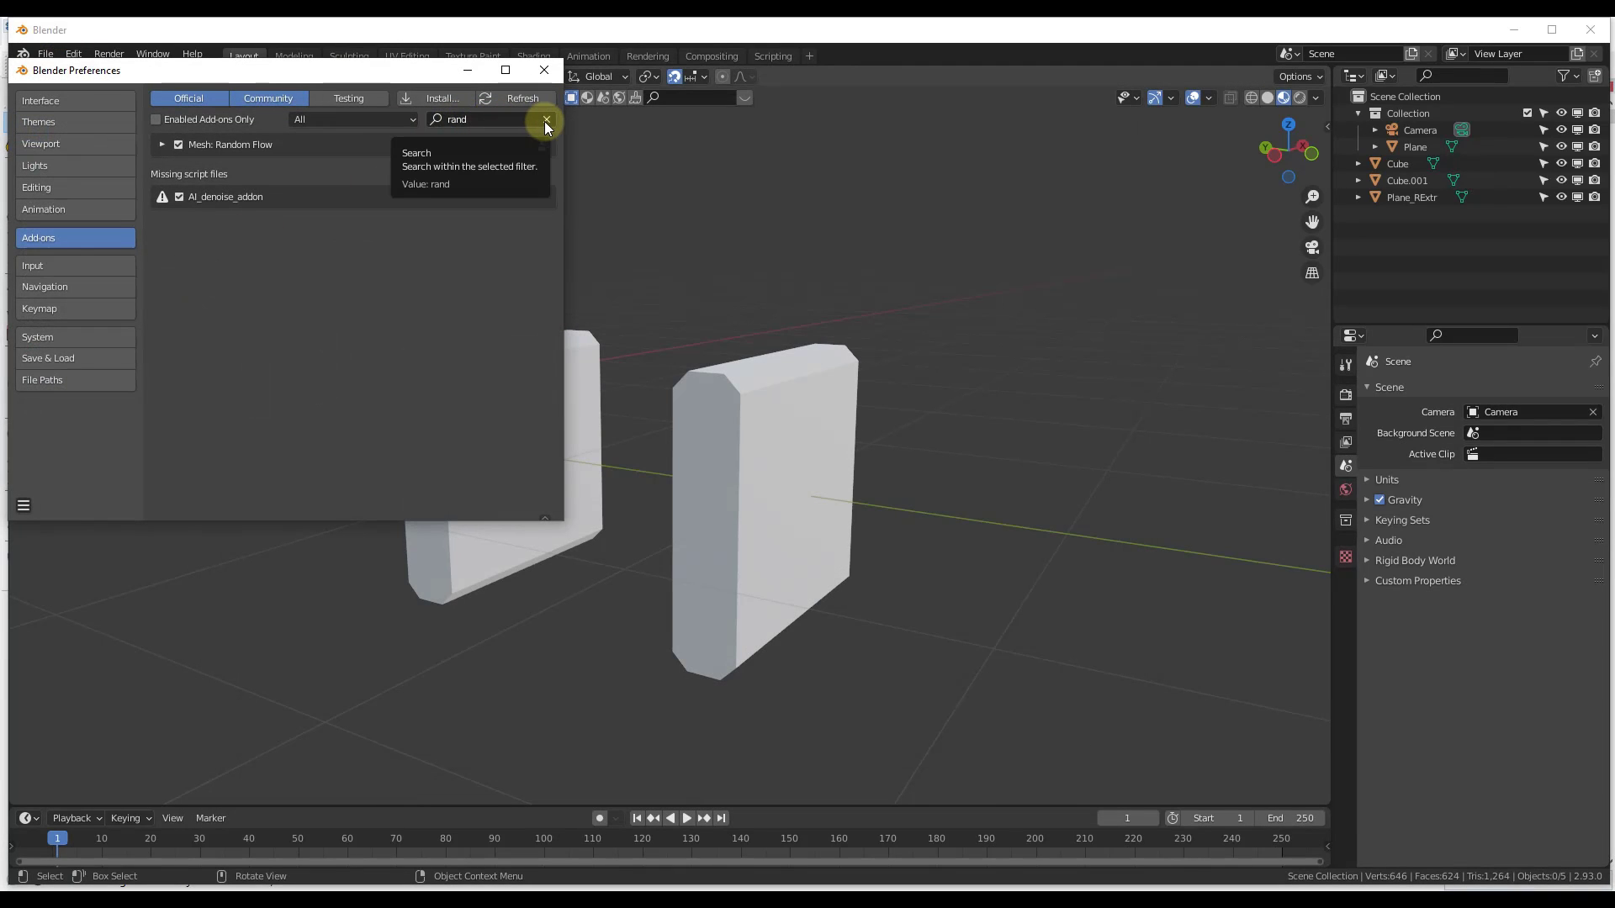
left_click(492, 119)
key("BackSpace")
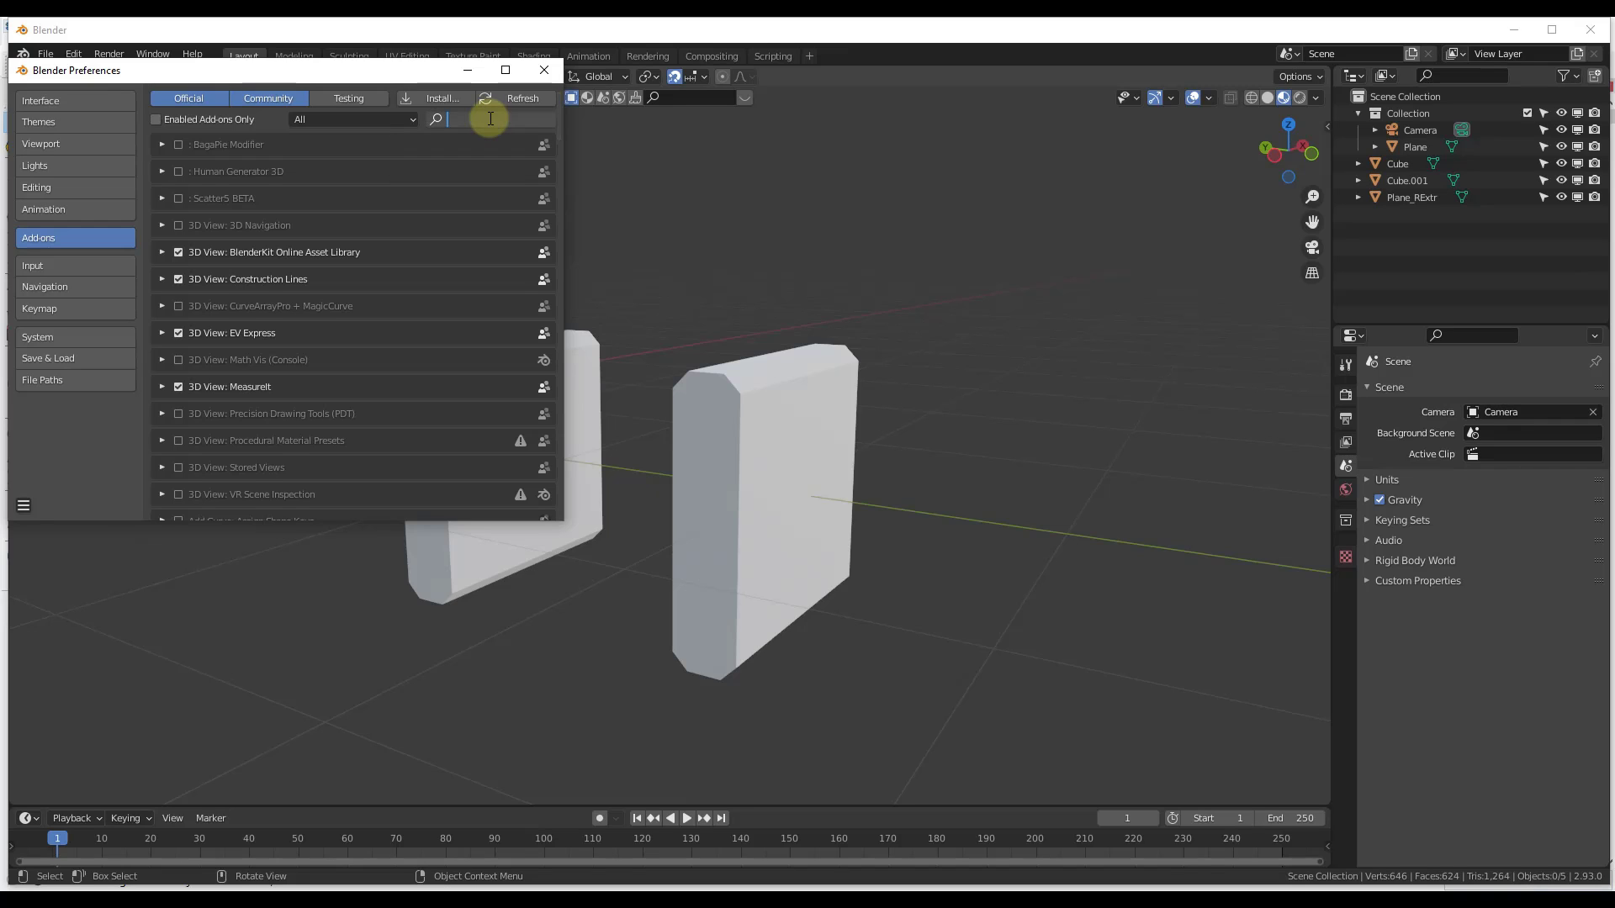
type("ran")
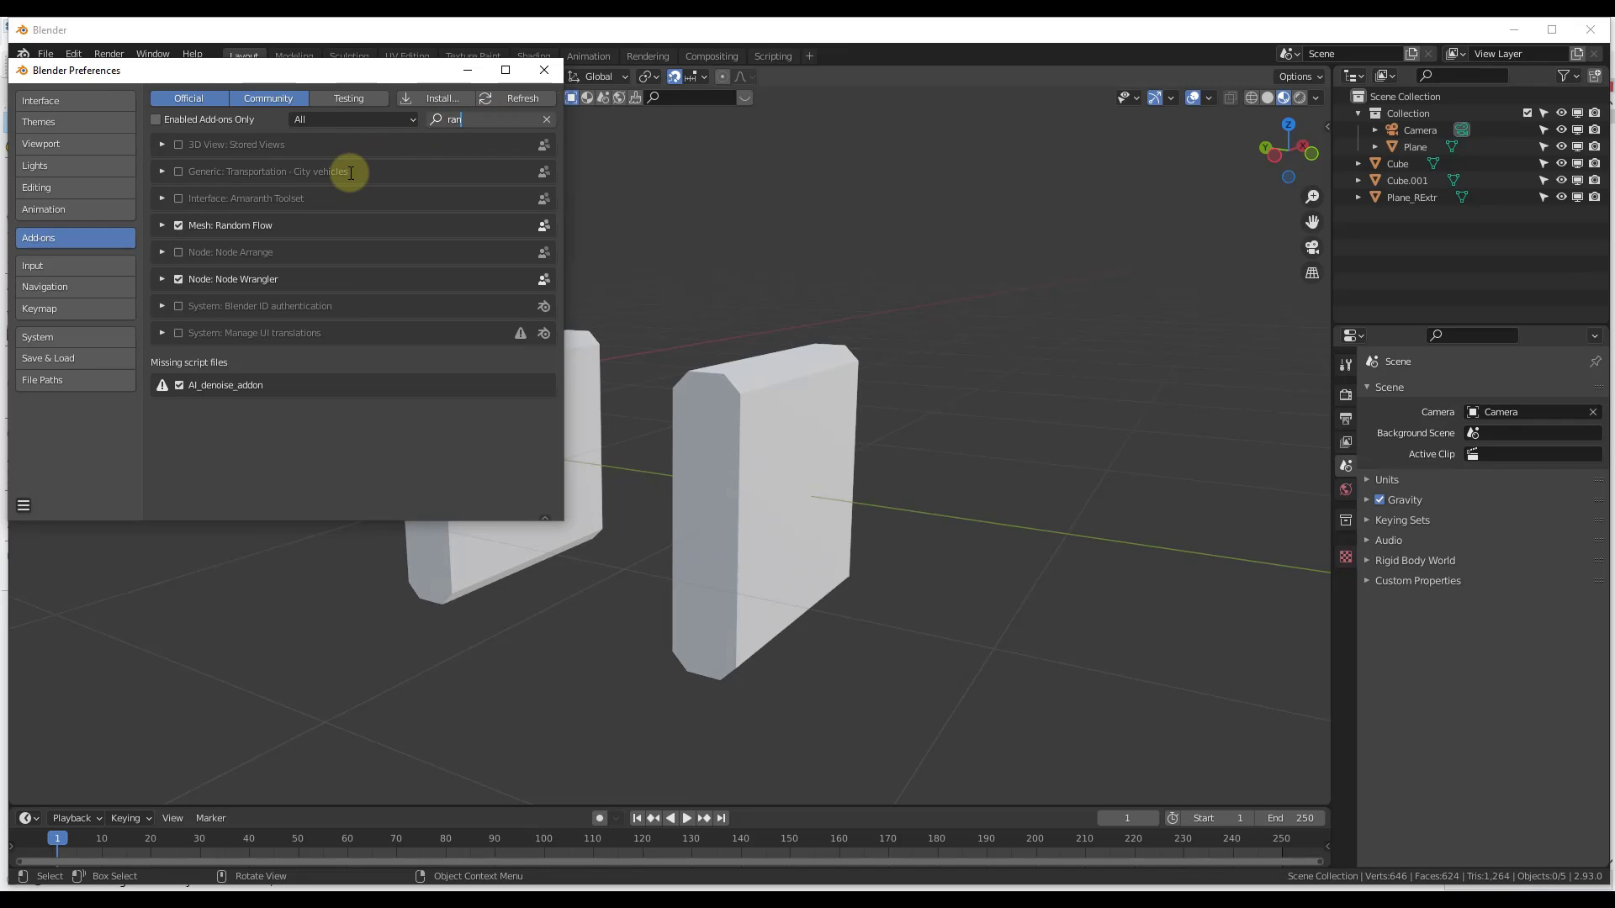
type("d")
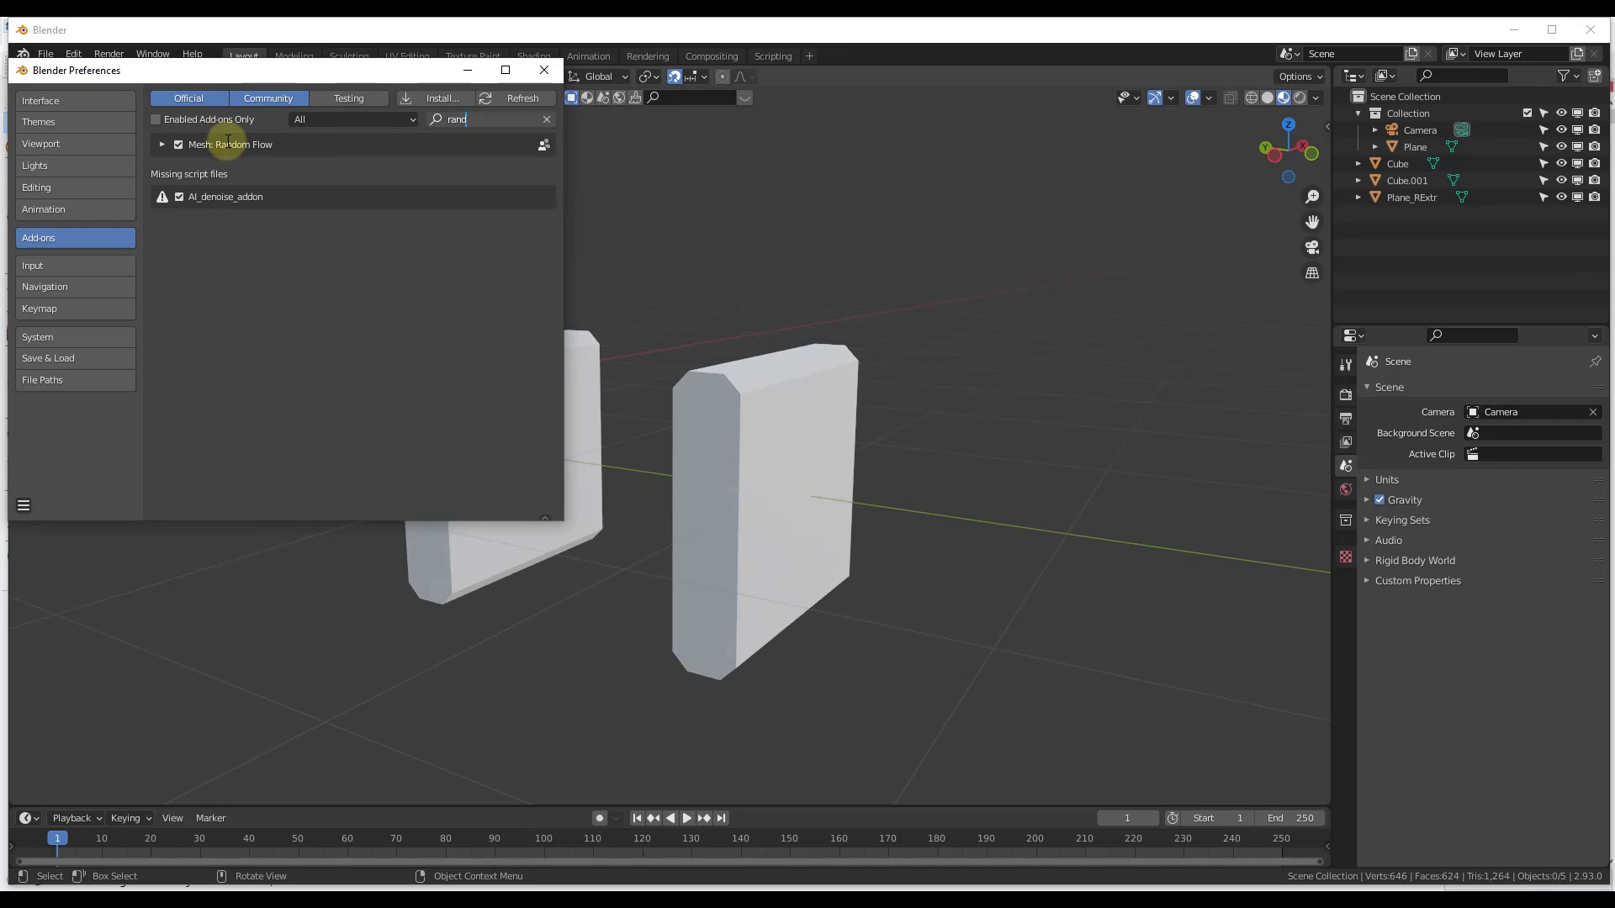
Refresh the add-on list and check the Mesh: Random Flow details and shortcut, closing the preferences when done
left_click(531, 98)
left_click(531, 98)
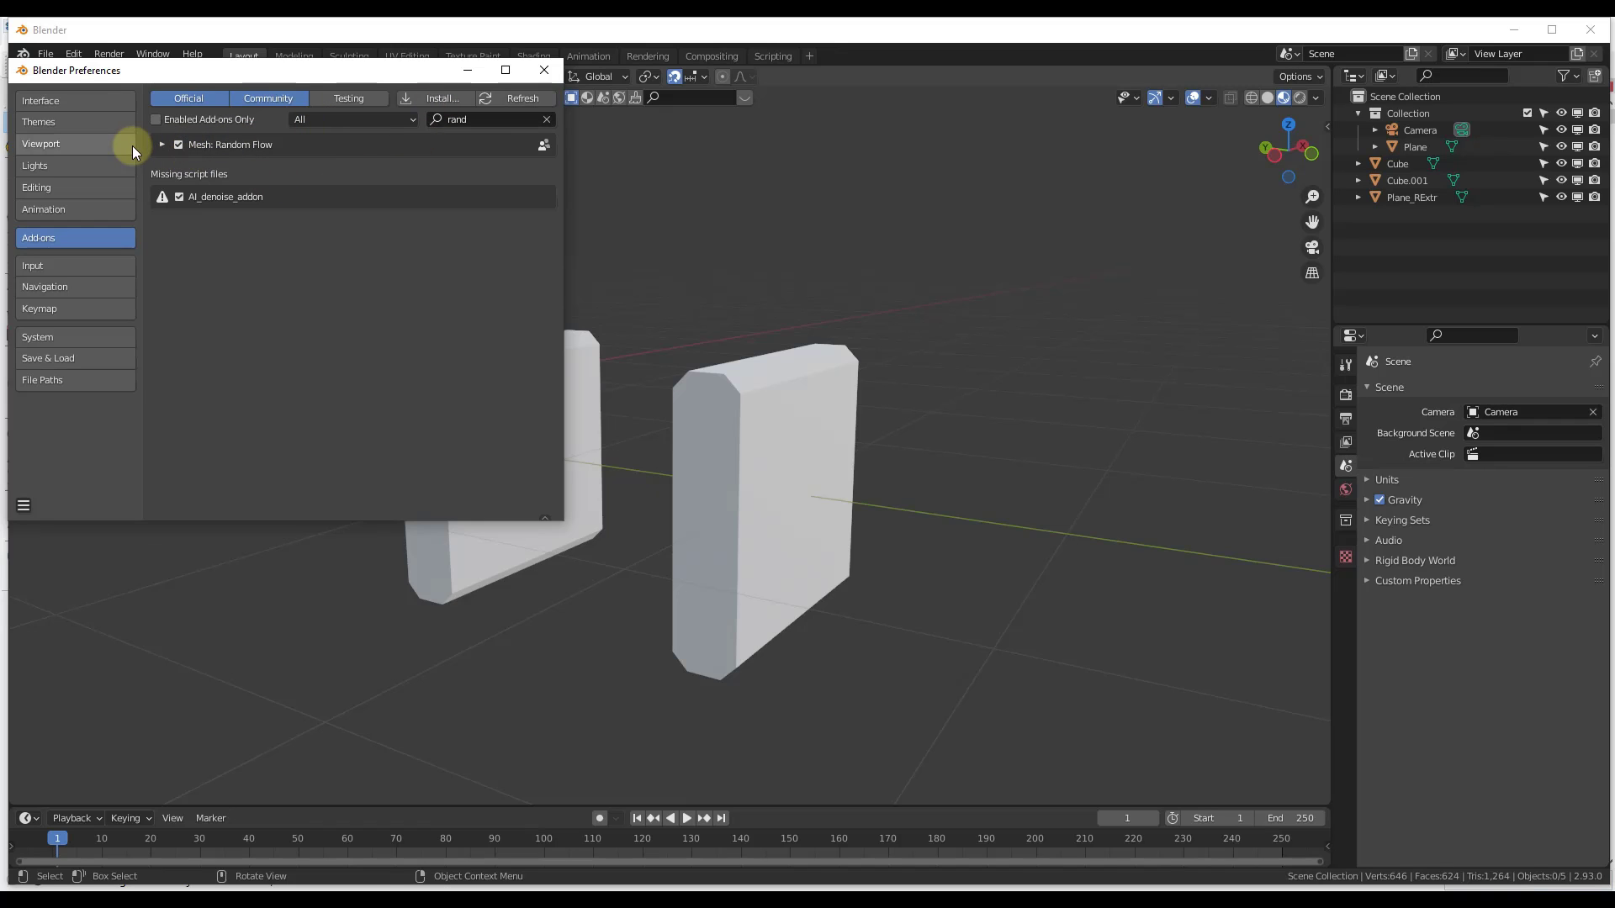
left_click(163, 145)
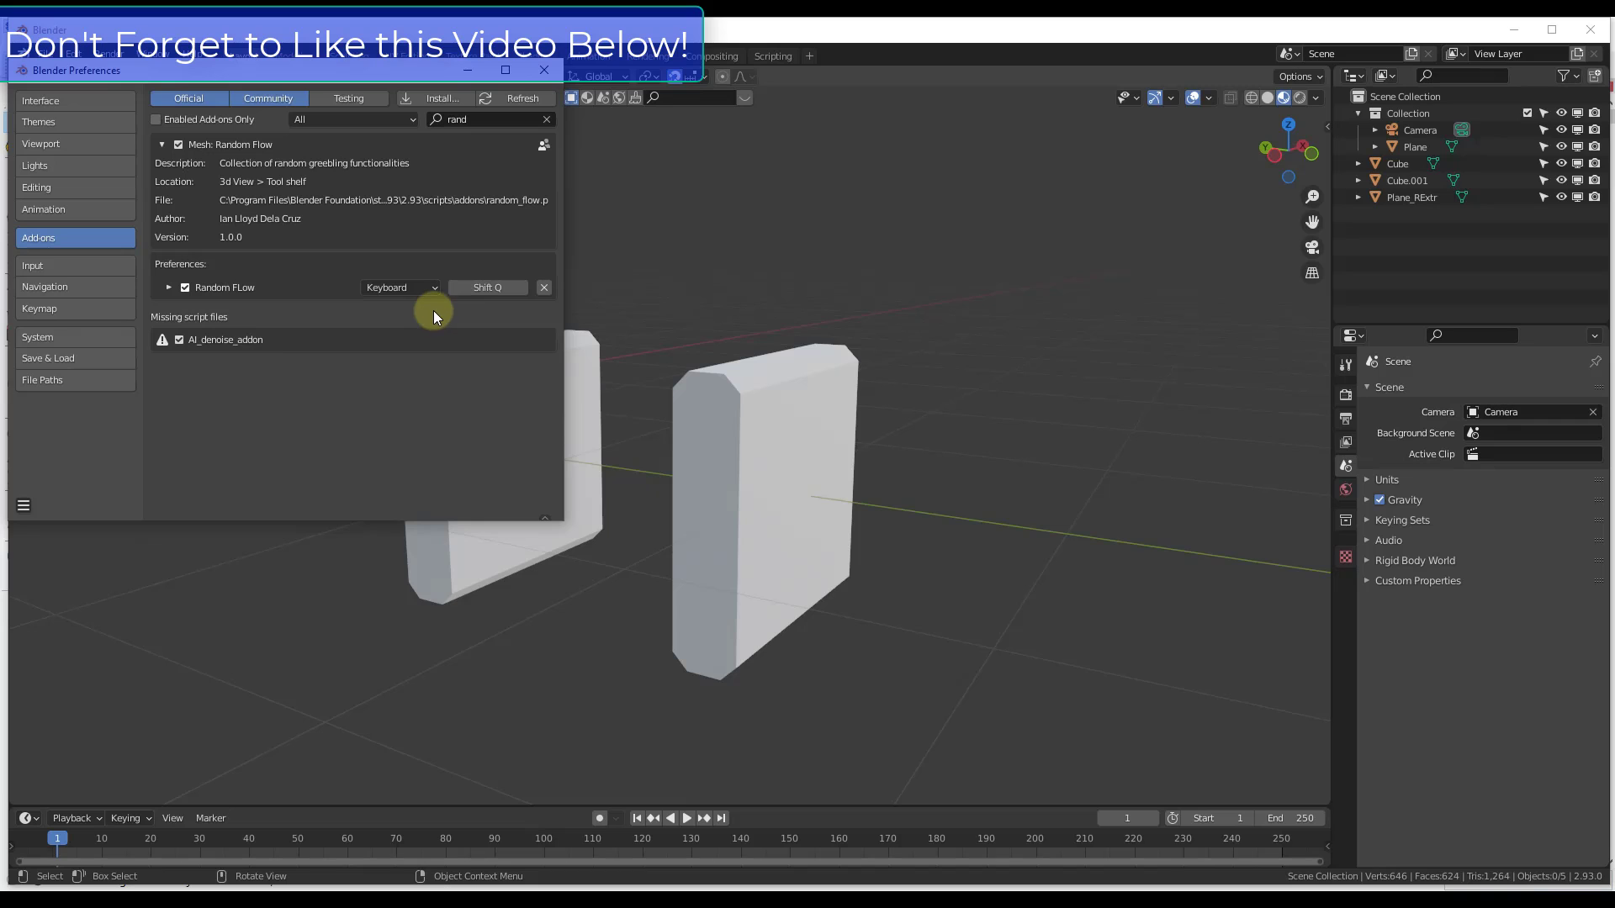
left_click(546, 67)
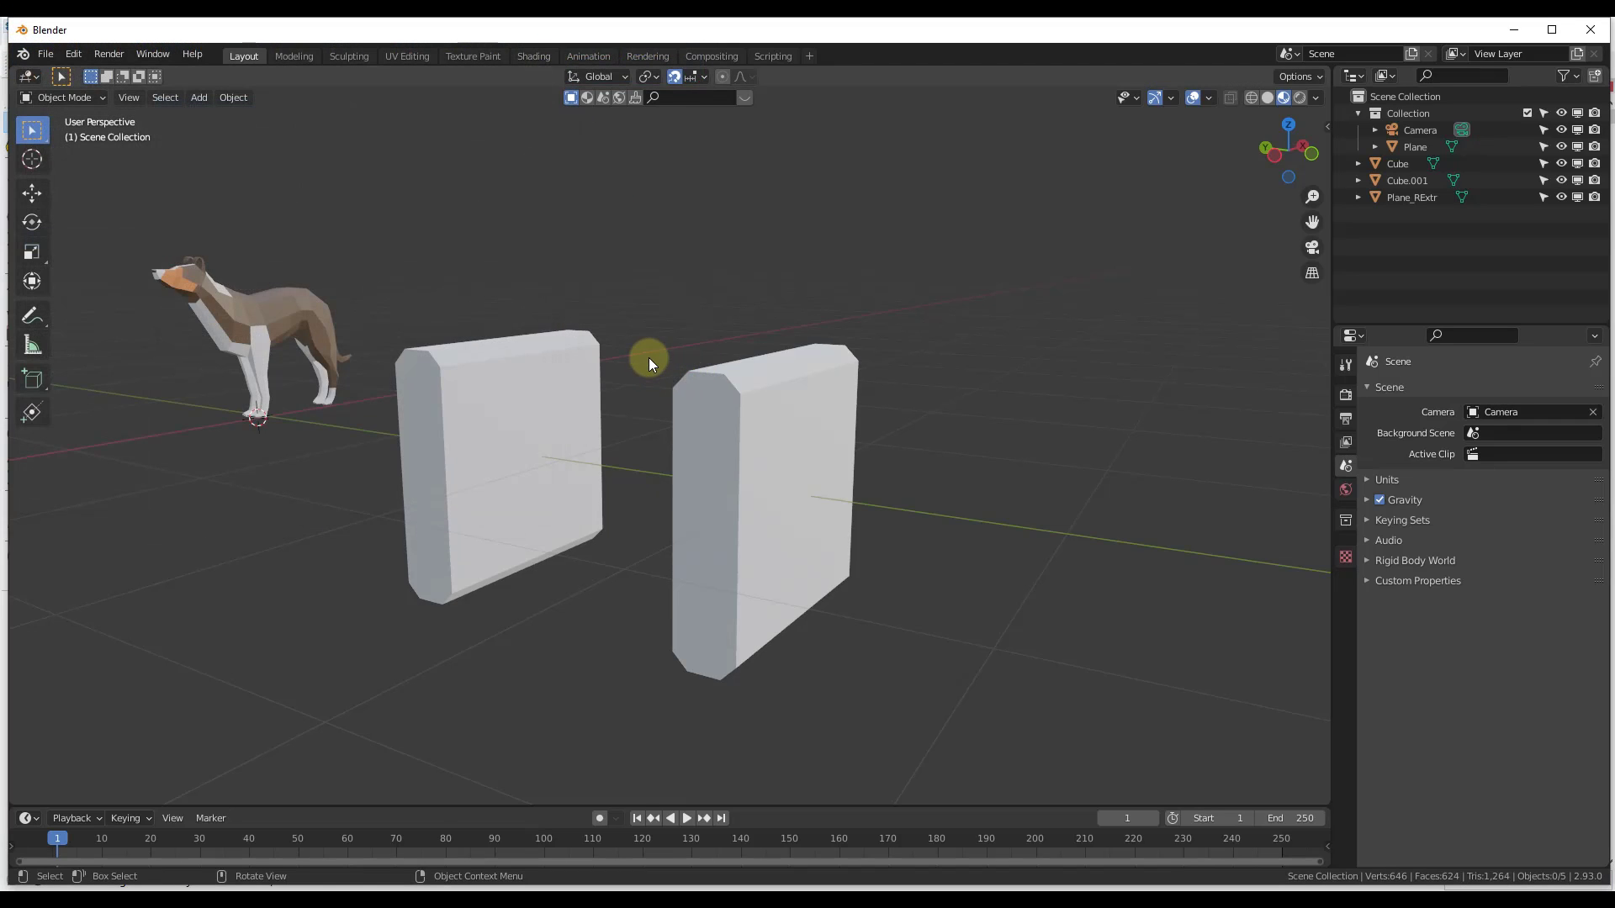
Select the beveled block farthest from the dog, Cube.001
middle_click_drag(648, 357, 677, 391)
left_click(780, 476)
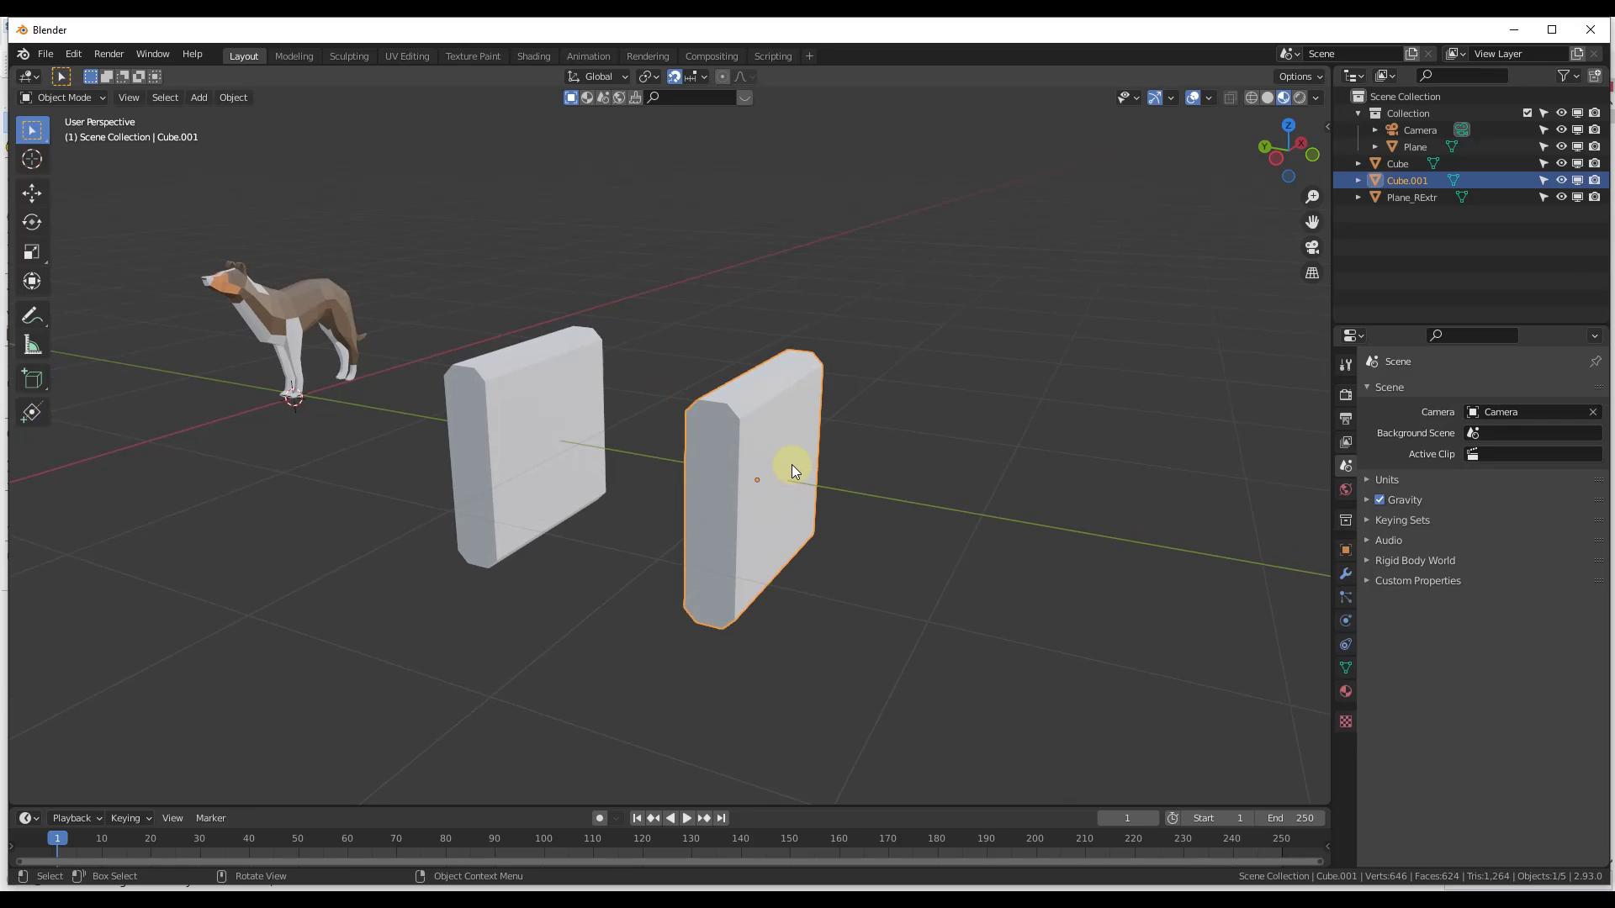
middle_click_drag(790, 465, 744, 431)
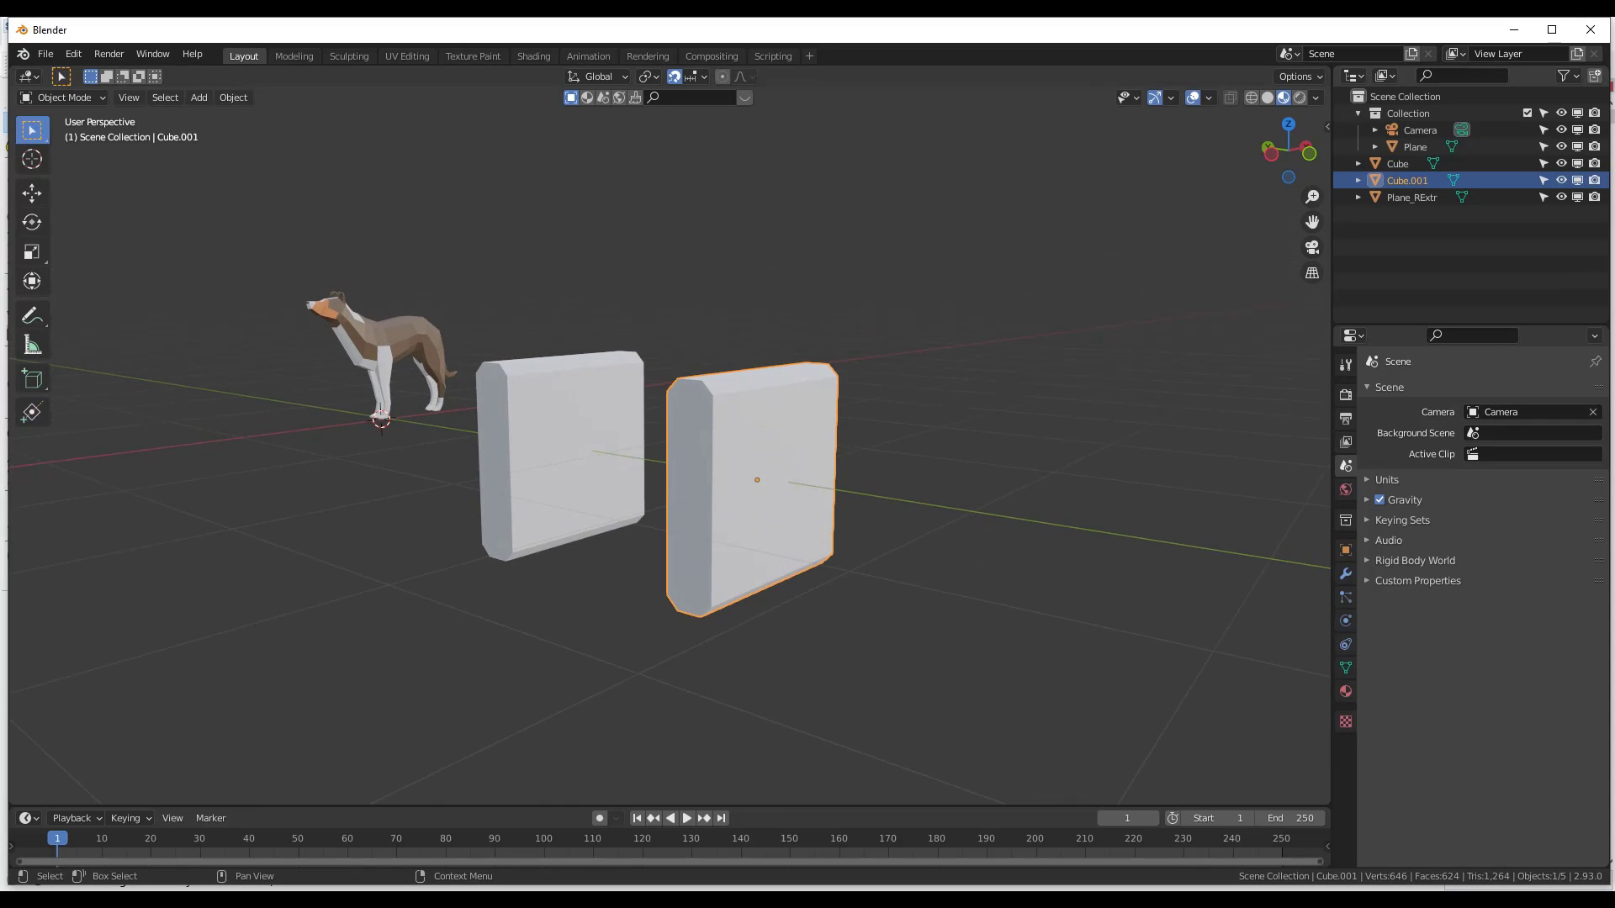
Switch to rflow_user_doc.pdf in the browser, examine the loop, panel size and subdivision parameters with their figures, and return to Blender
key("alt+Tab")
scroll(915, 299, "down", 7)
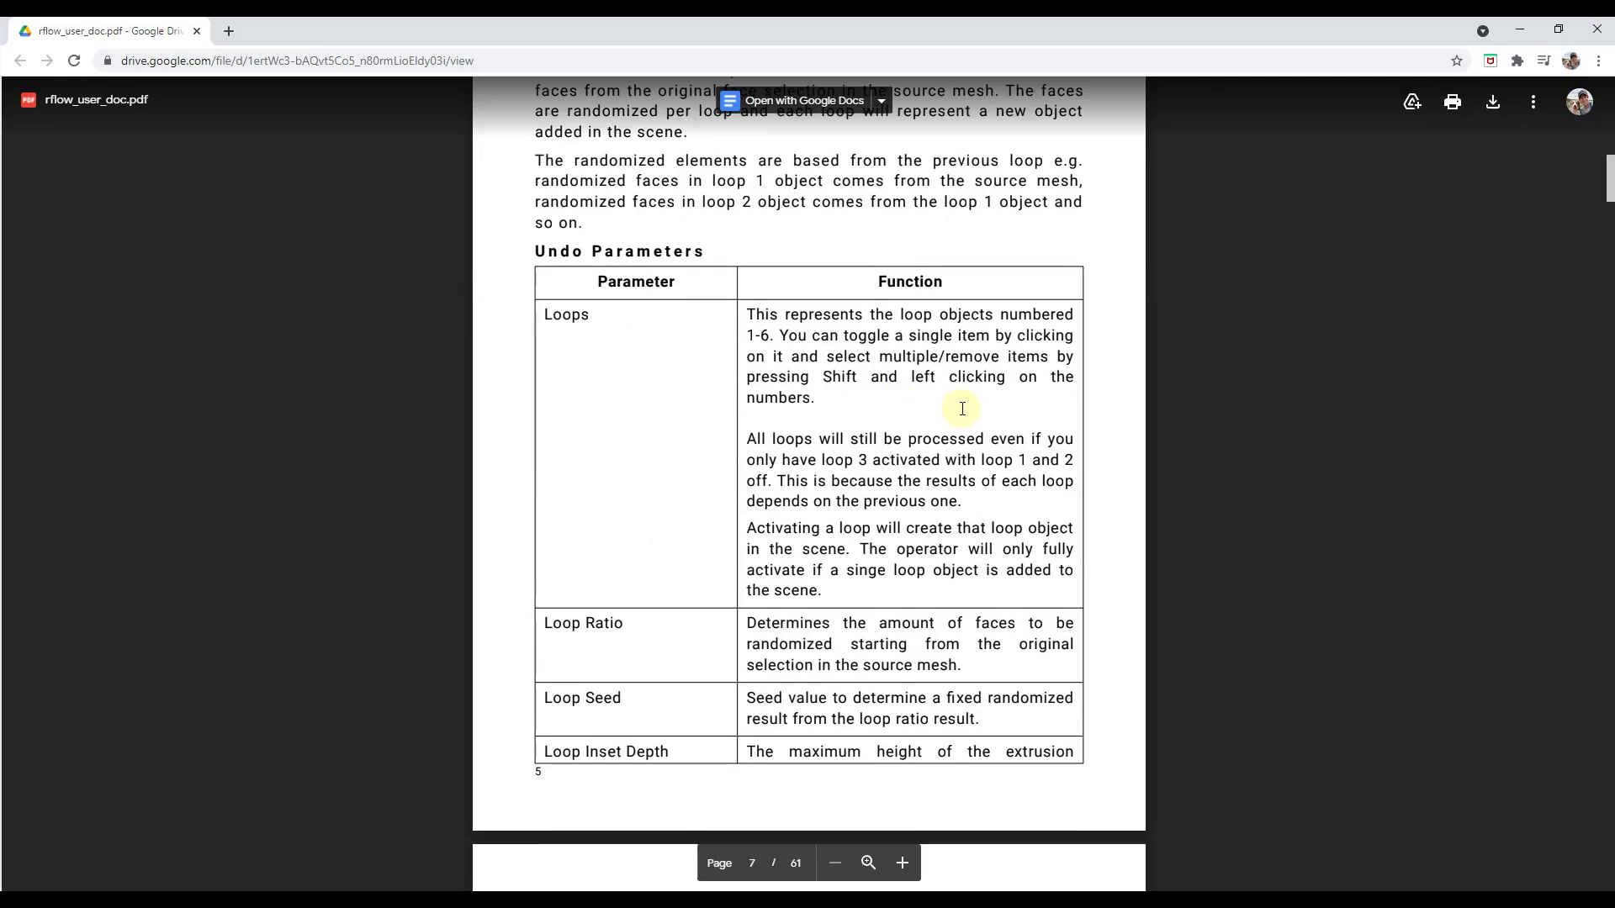
scroll(949, 430, "down", 7)
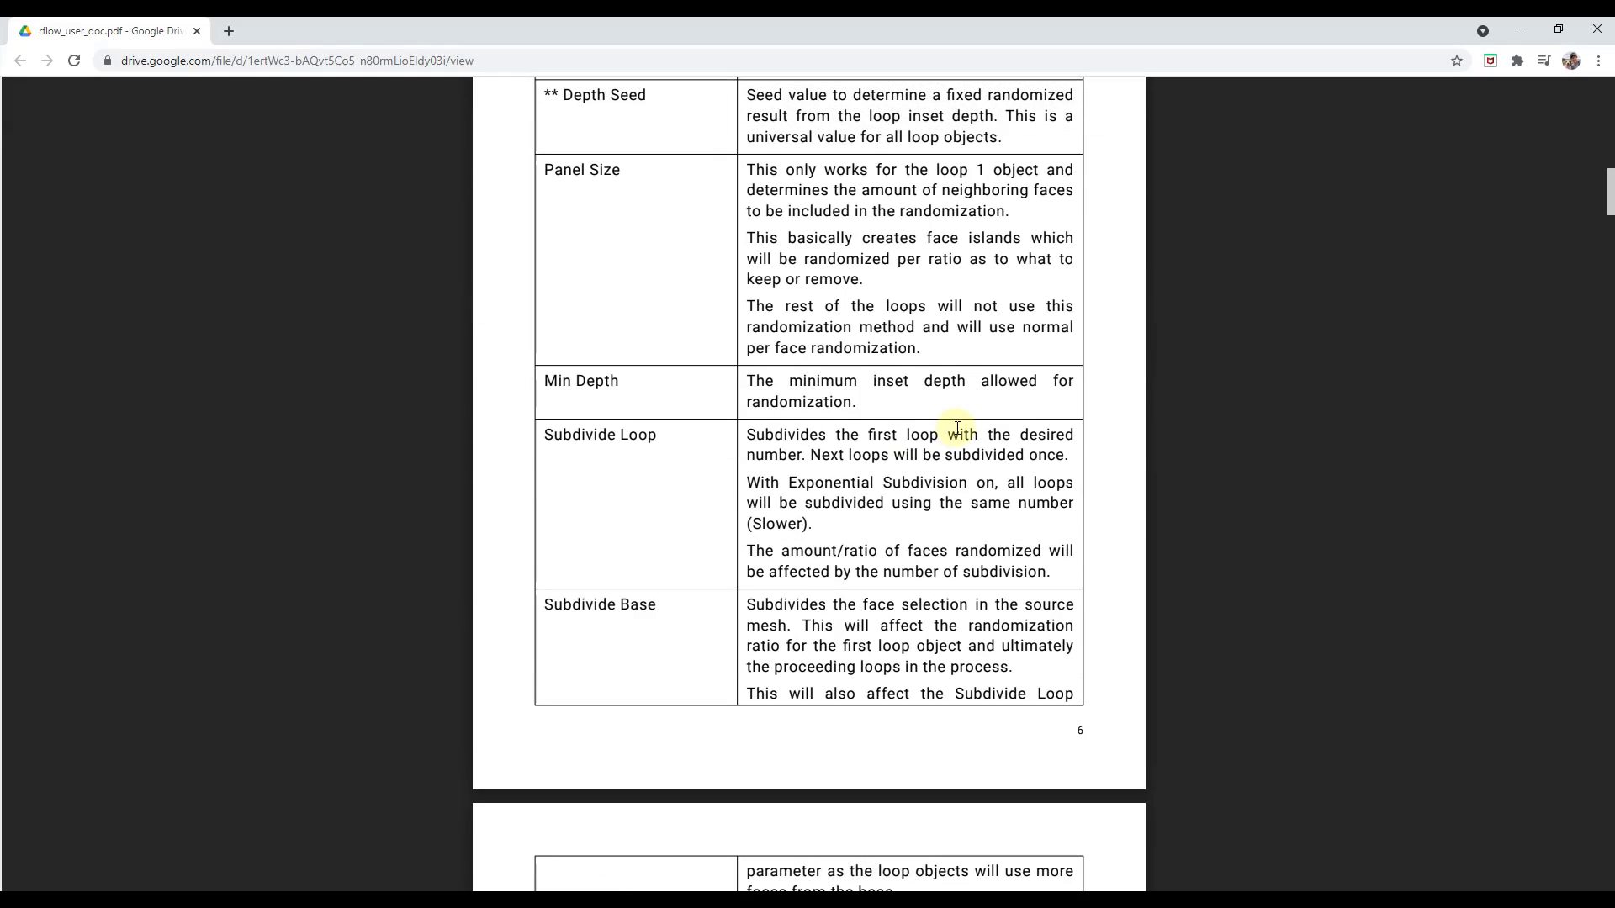
scroll(953, 430, "down", 8)
scroll(971, 422, "down", 20)
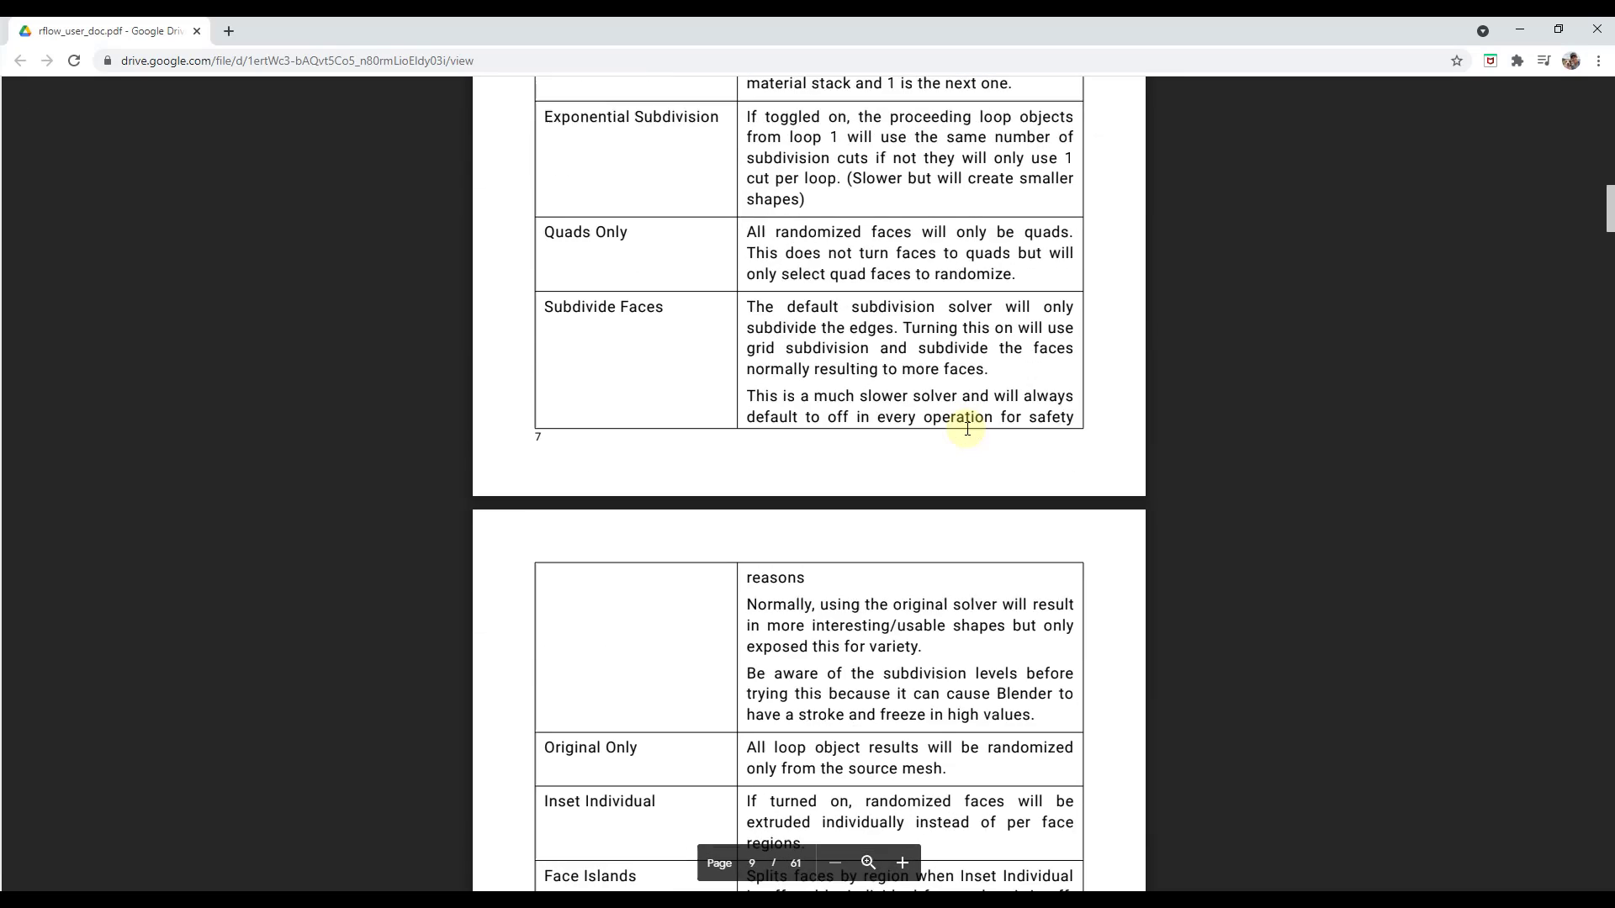
scroll(963, 450, "down", 4)
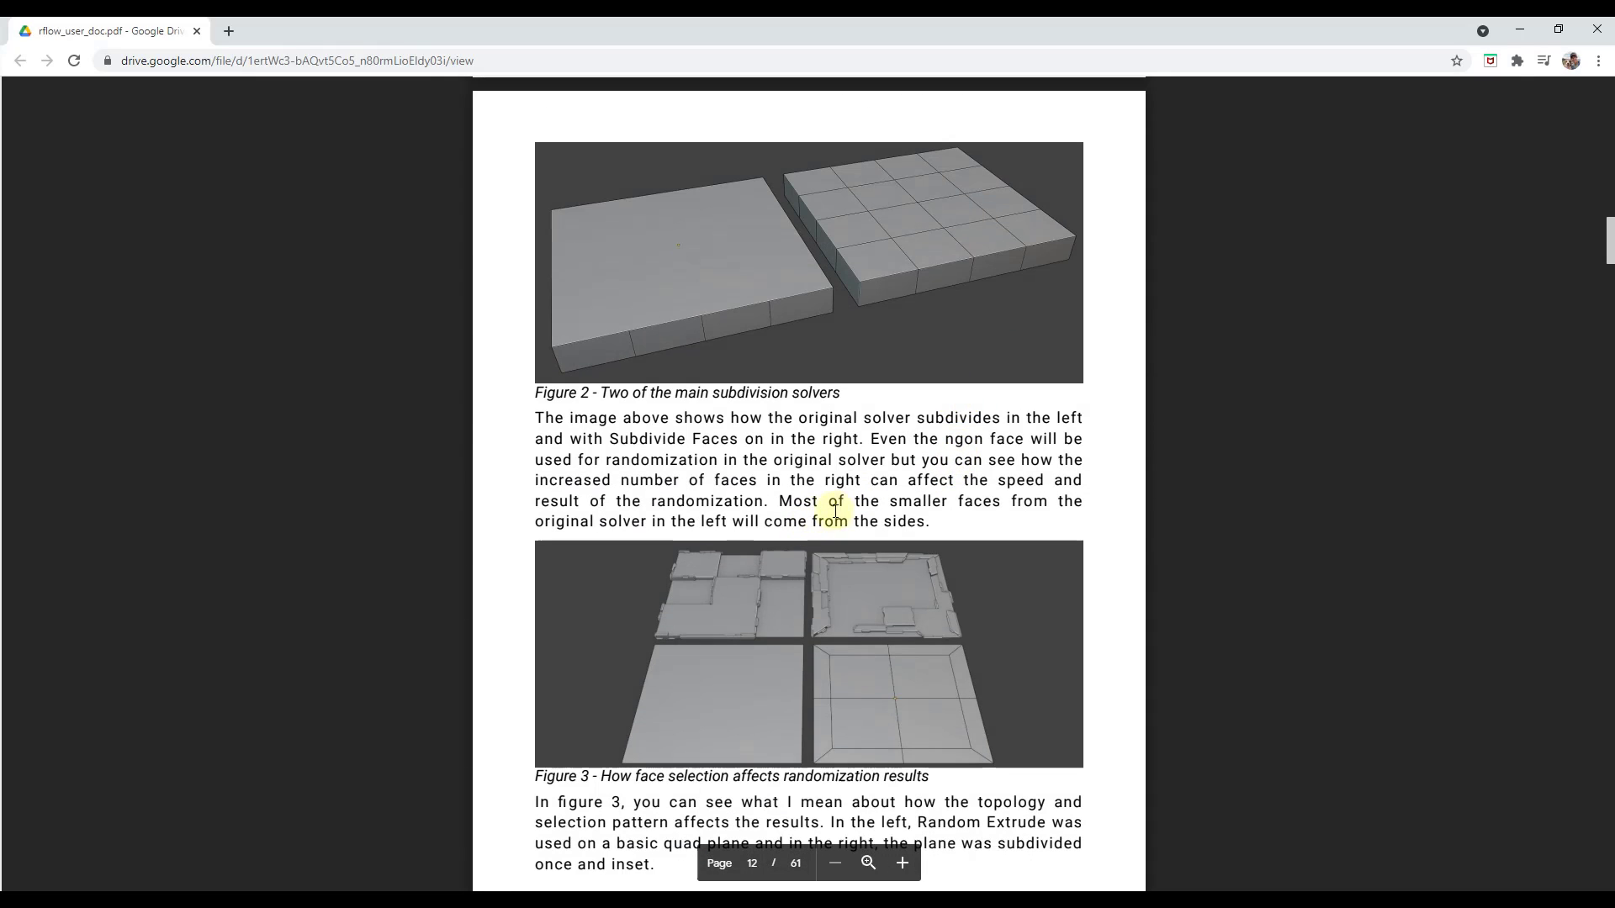
scroll(845, 555, "down", 1)
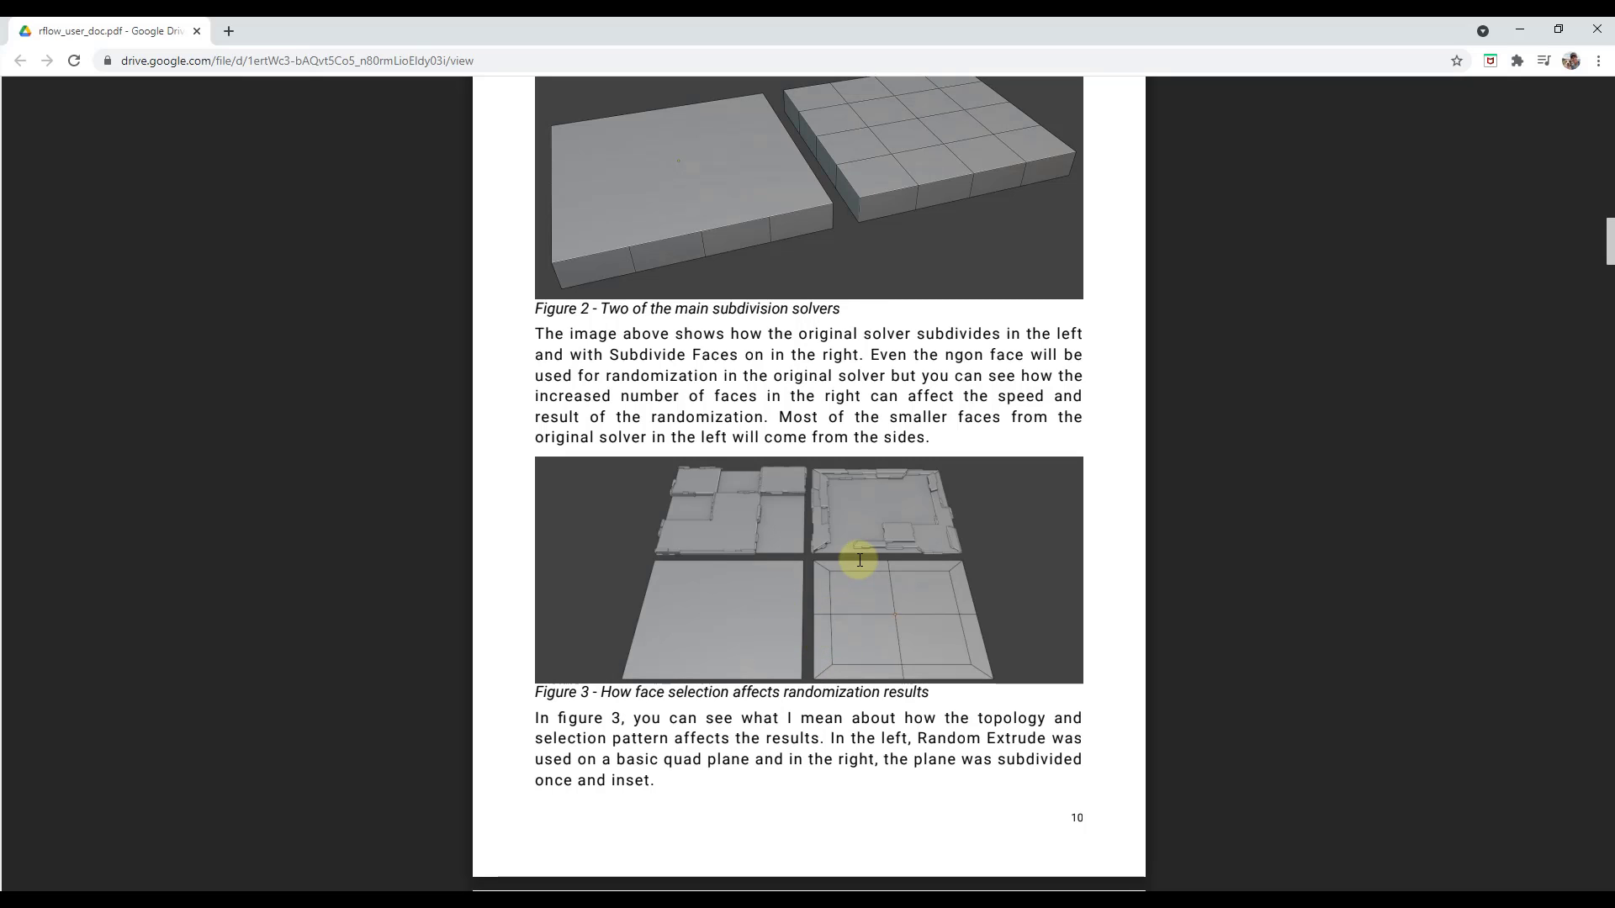
scroll(849, 563, "down", 9)
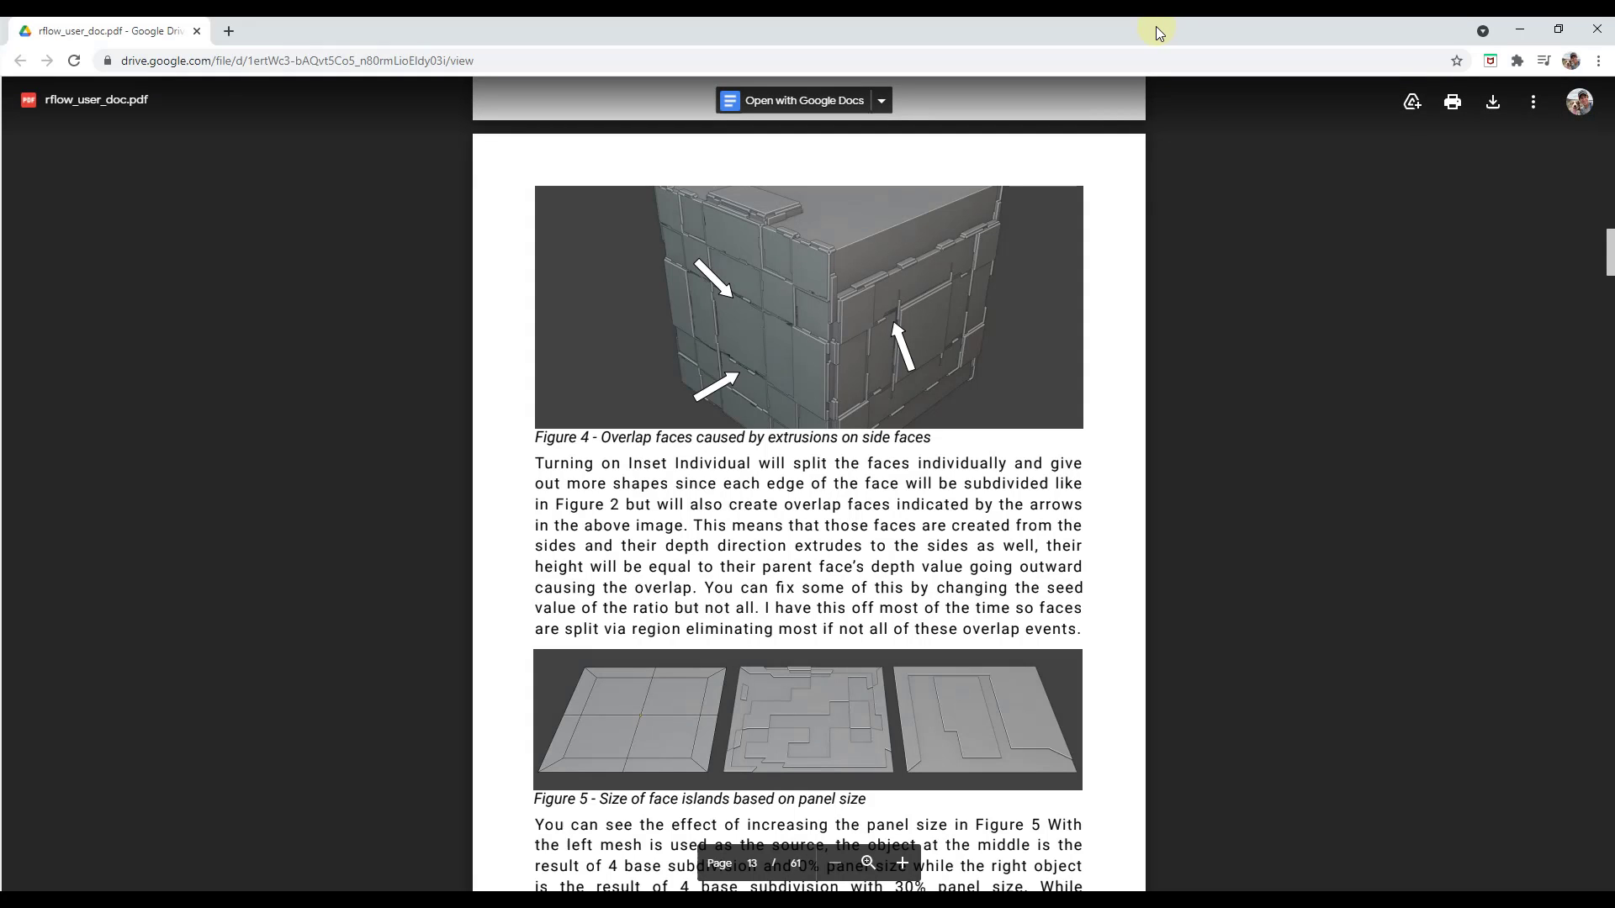
left_click_drag(1156, 32, 1614, 122)
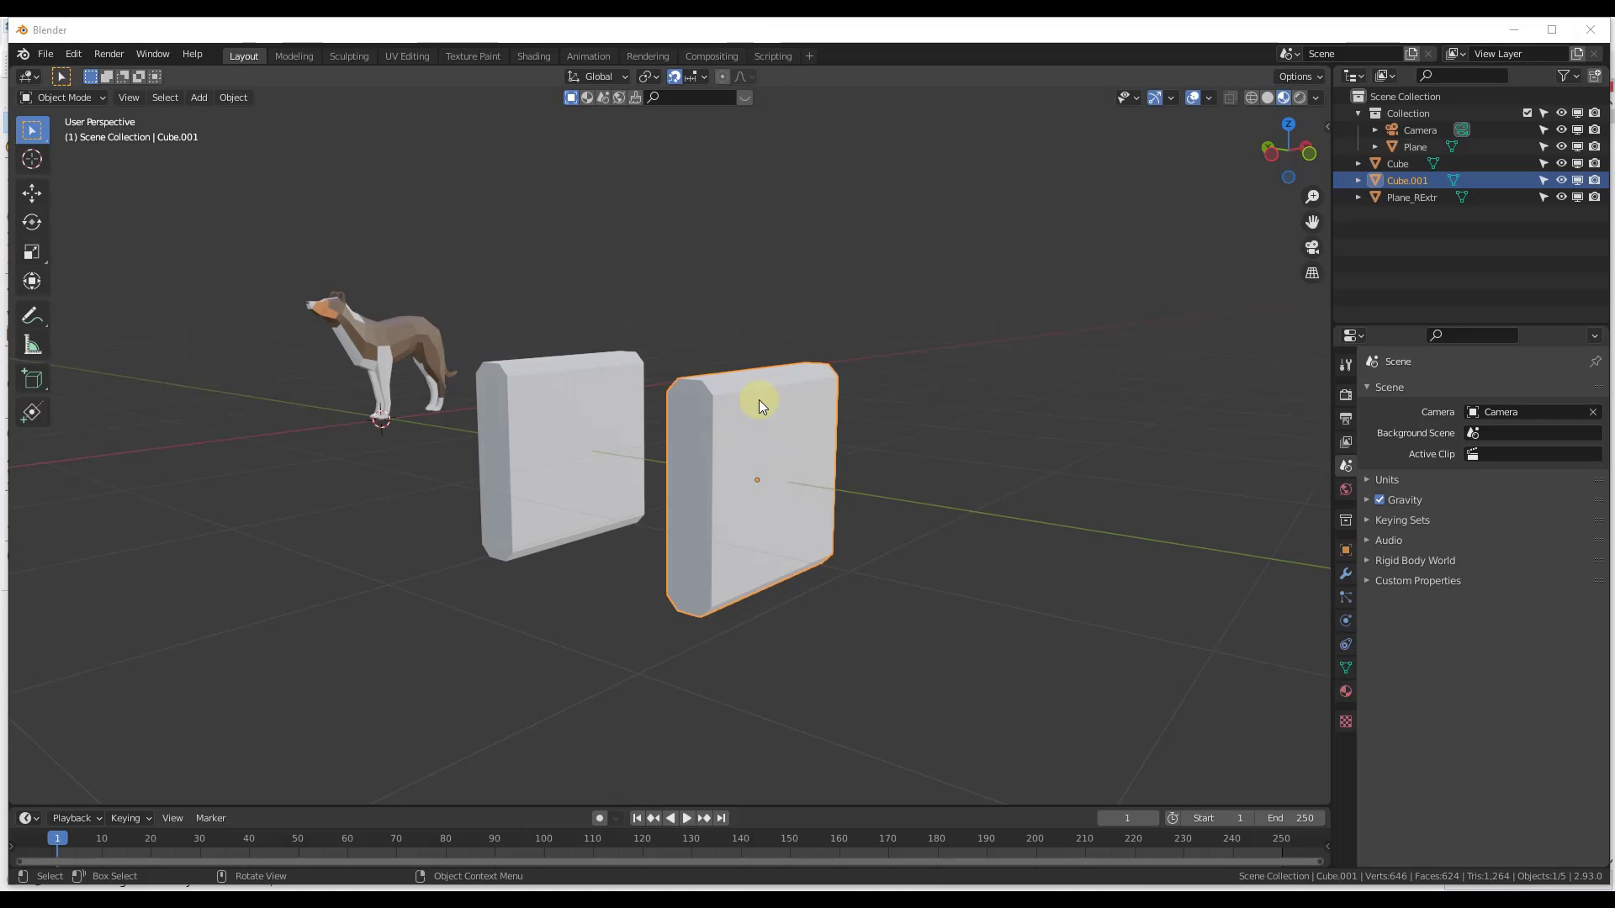
Inspect the selected block's face layout in Edit Mode and return to Object Mode for a closer look at its shape
middle_click_drag(806, 423, 790, 456)
key("Tab")
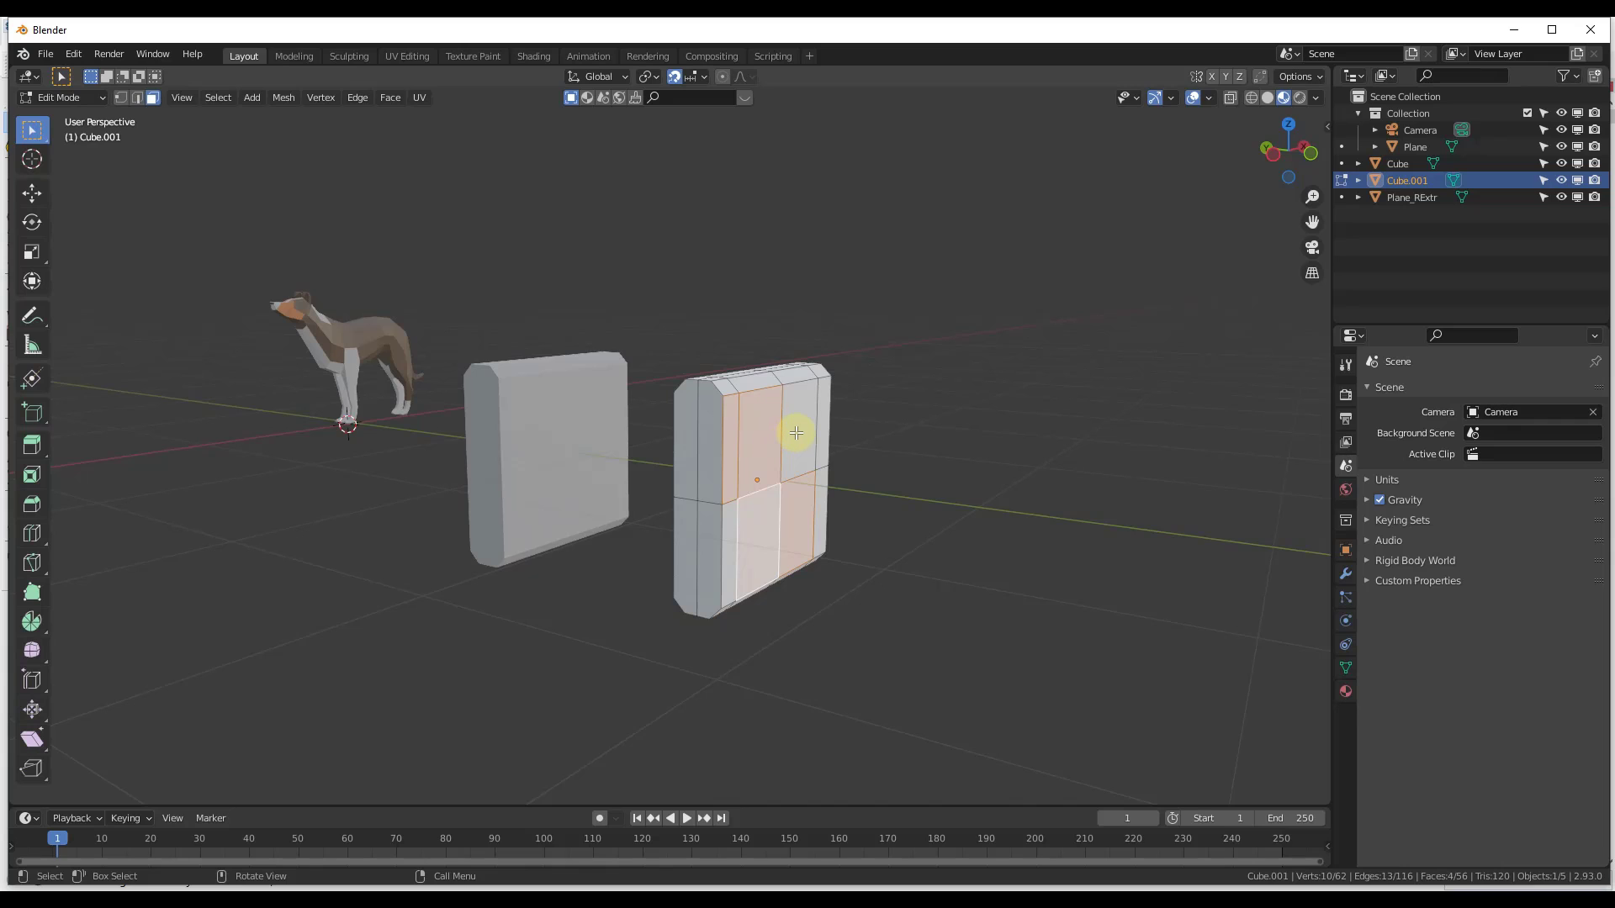
key("Tab")
scroll(746, 433, "up", 4)
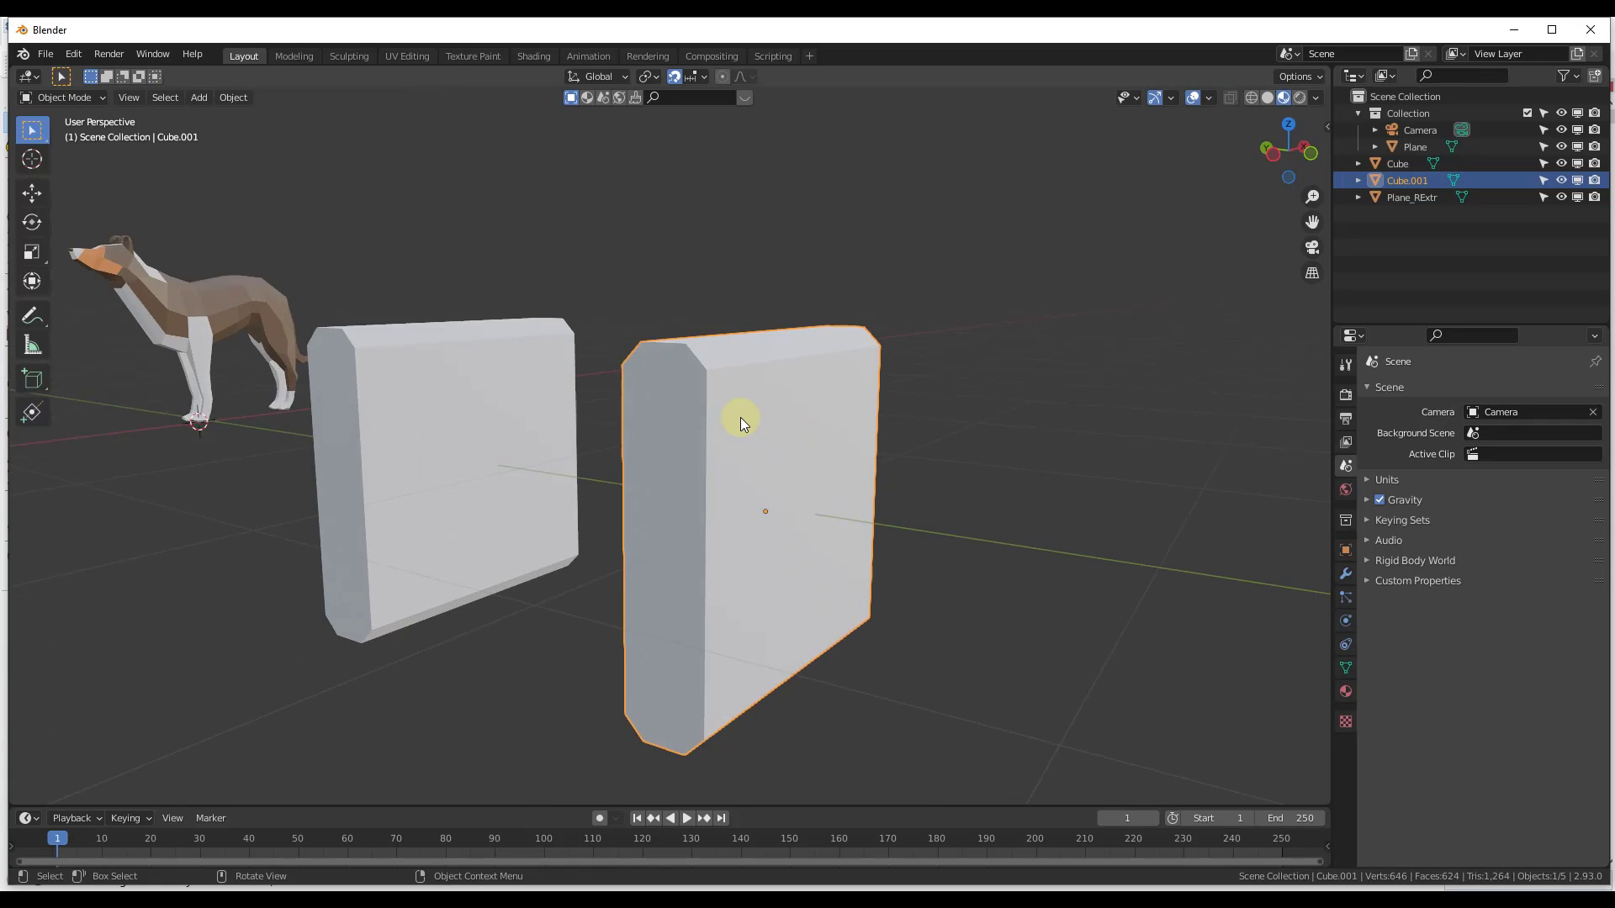
mouse_move(746, 439)
middle_mouse_down()
mouse_move(754, 466)
mouse_move(739, 464)
middle_mouse_up()
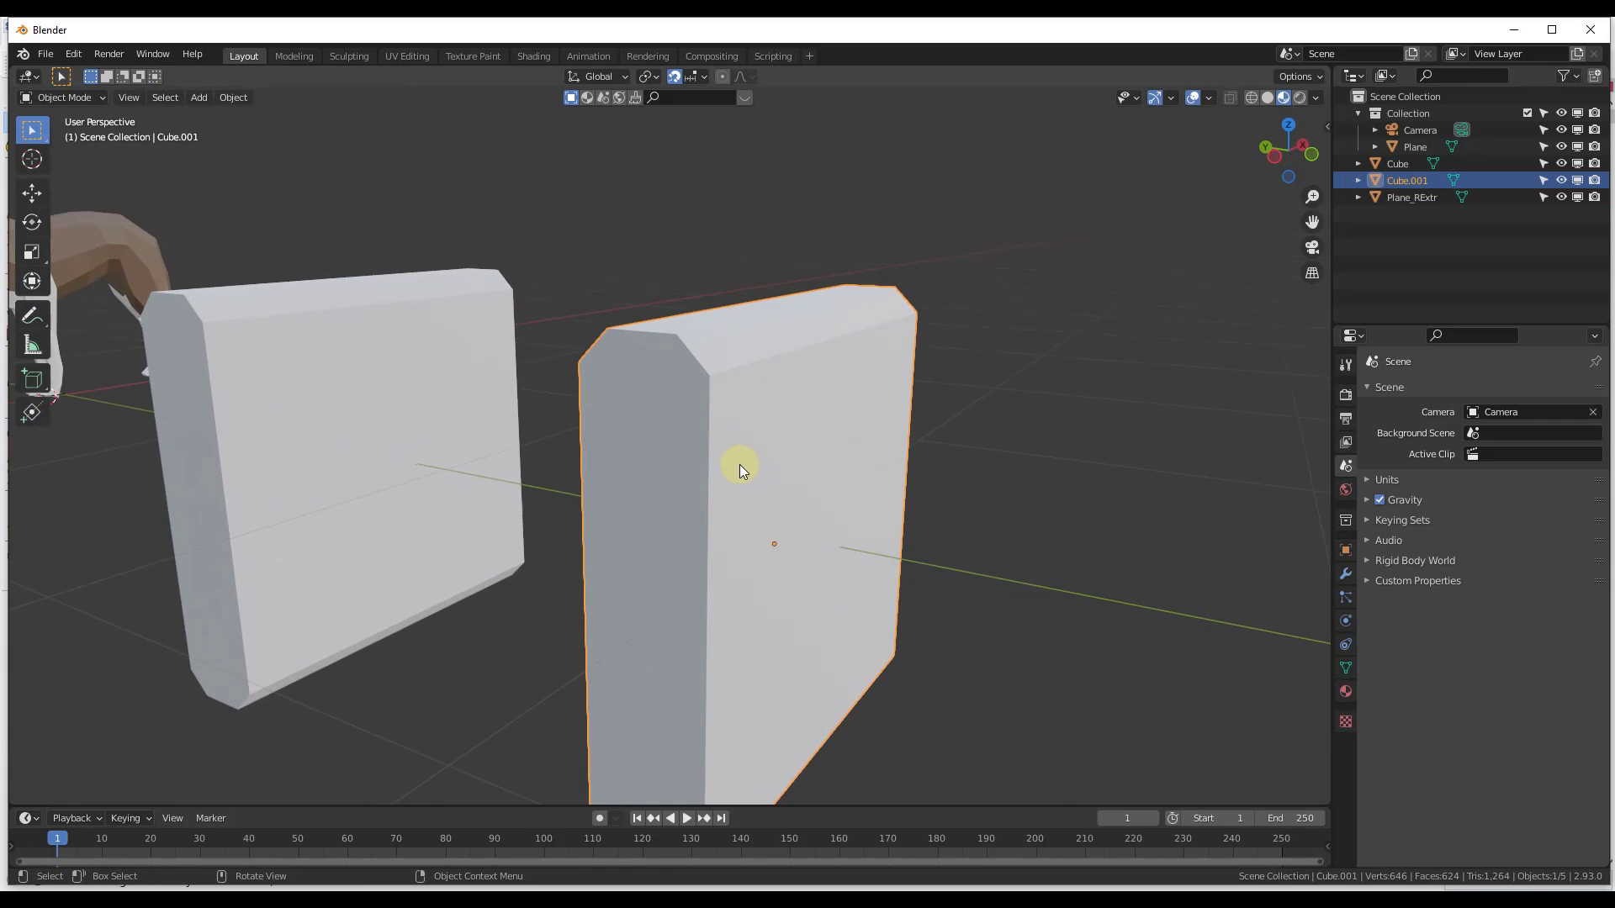
scroll(769, 484, "down", 3)
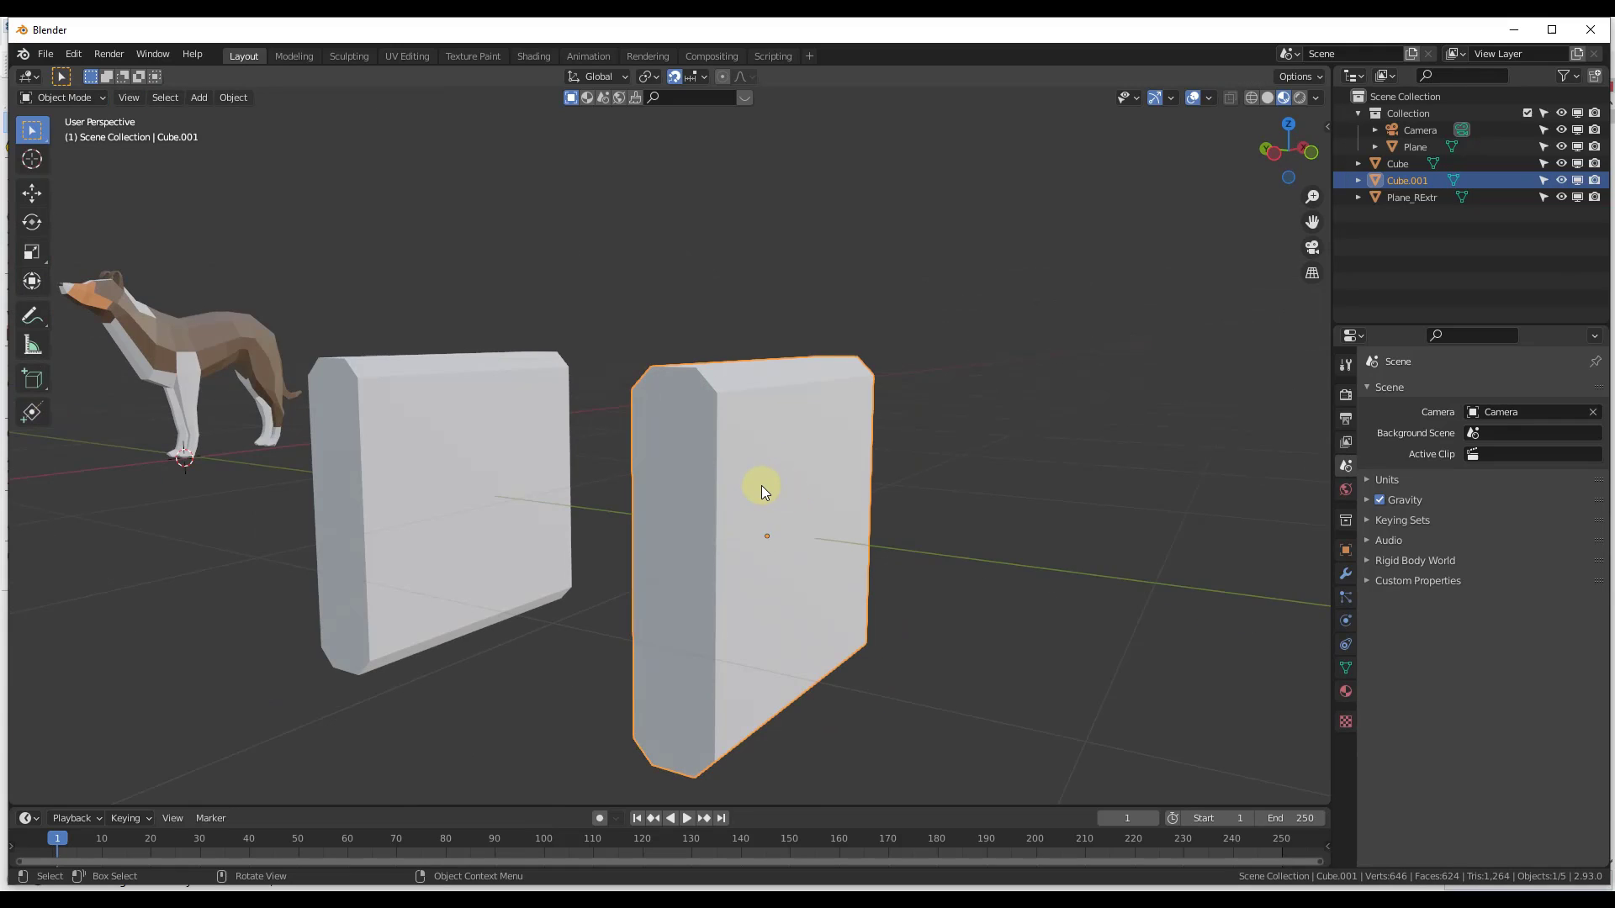
Run Random Extrude on the selected block with loop 1 enabled
right_click(760, 486)
left_click(744, 469)
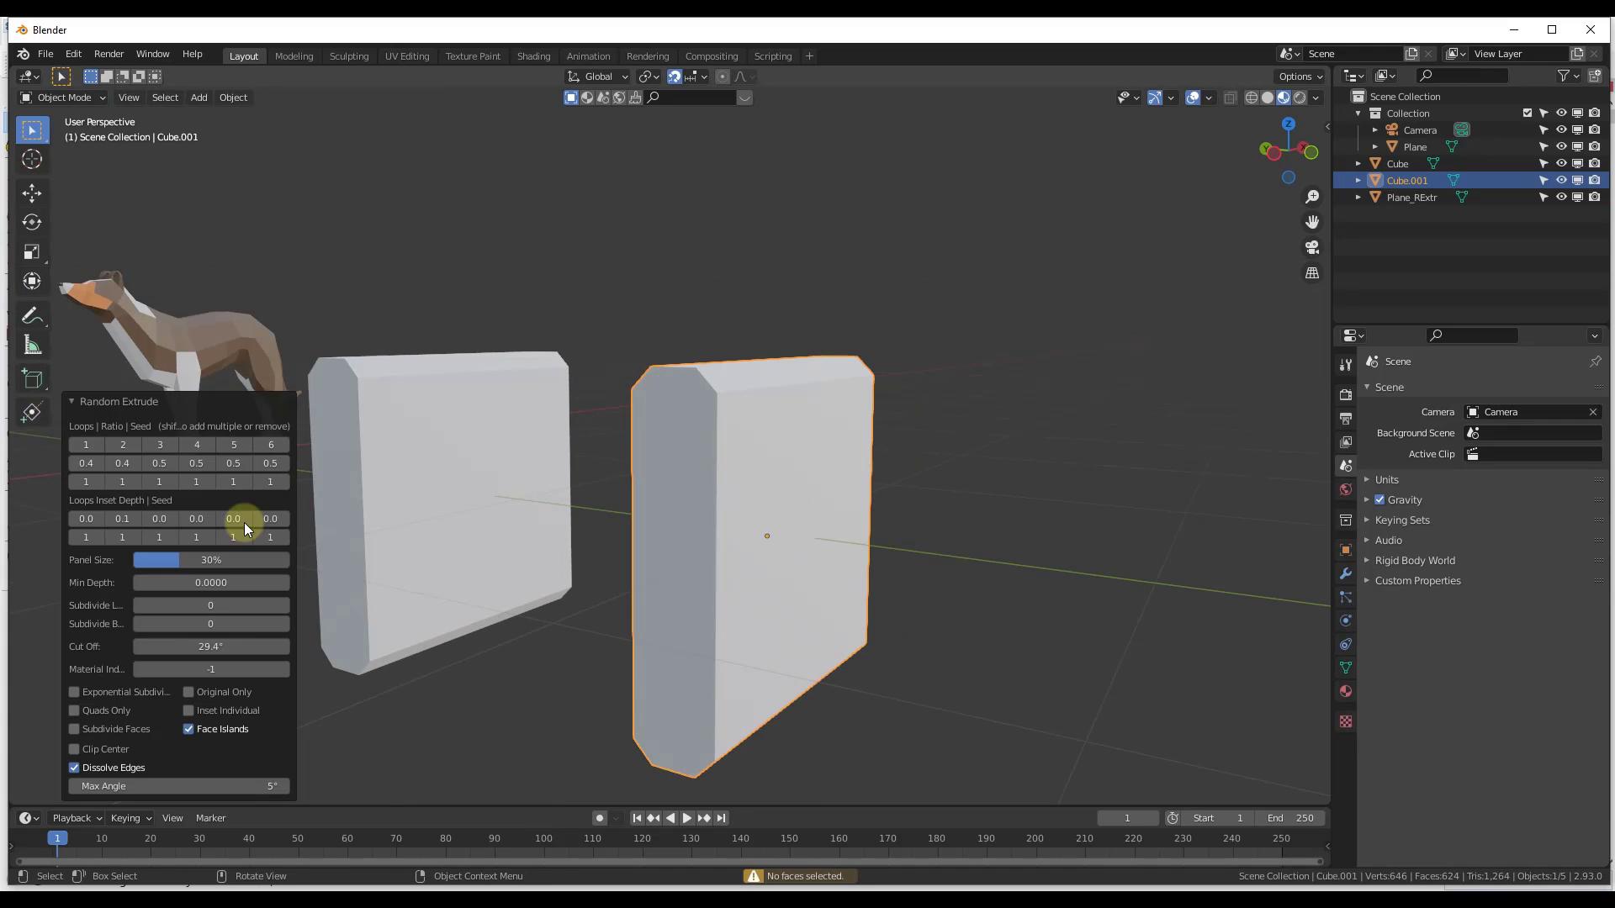
left_click(89, 448)
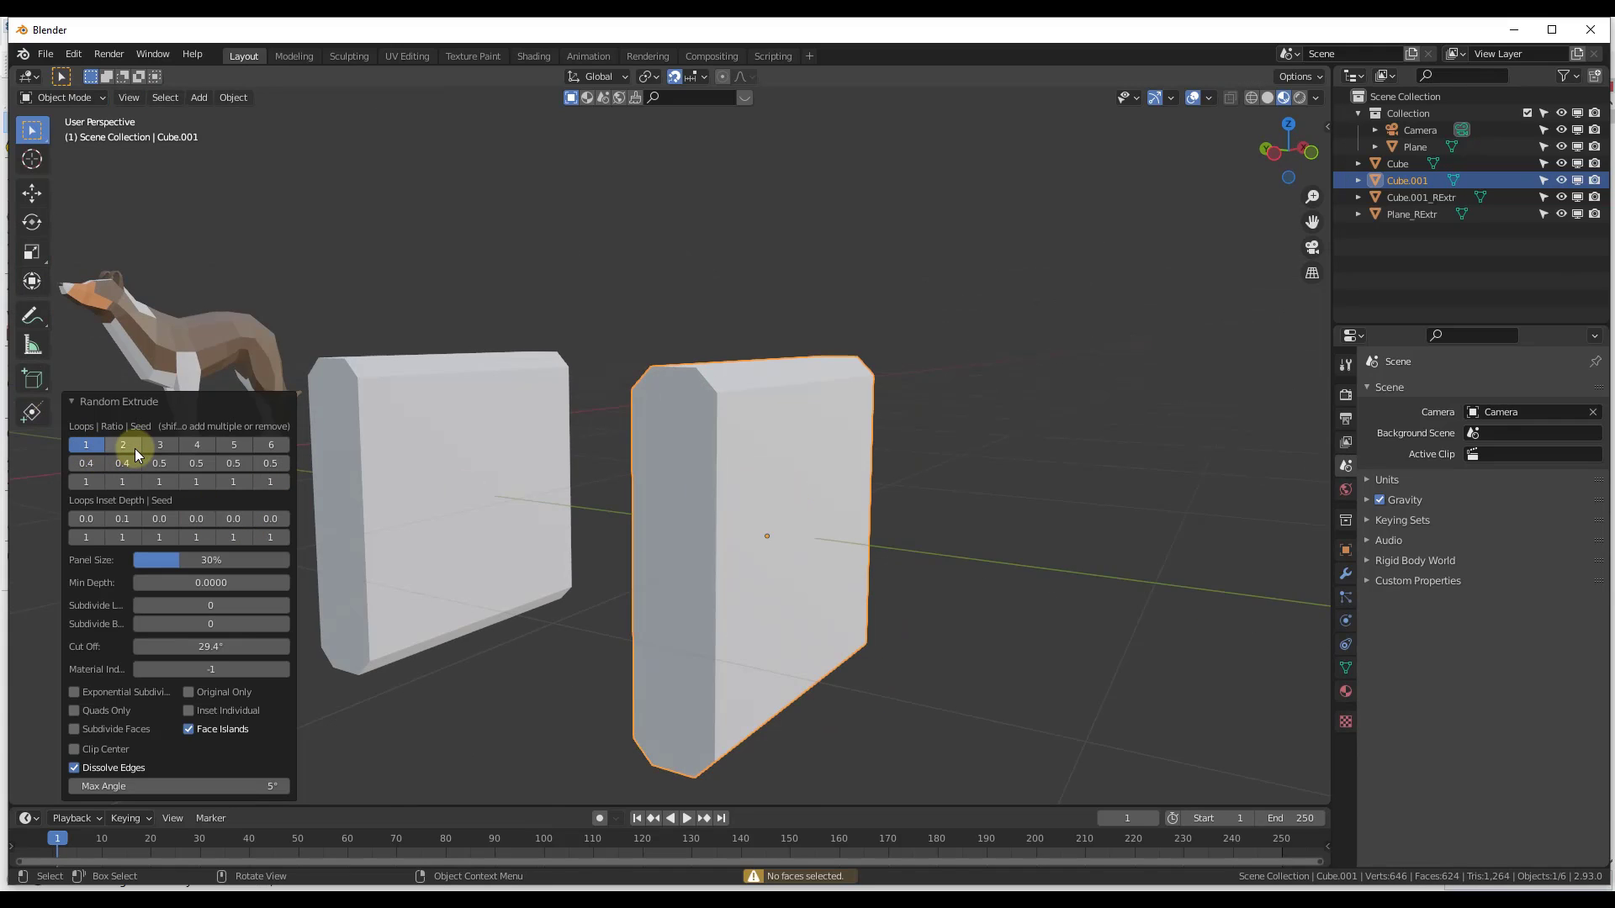
left_click(90, 446)
Enter Edit Mode on Cube.001 and select the four rectangular faces of its narrow end
key("Tab")
mouse_move(685, 454)
middle_mouse_down()
mouse_move(696, 505)
mouse_move(803, 489)
mouse_move(652, 457)
mouse_move(674, 454)
middle_mouse_up()
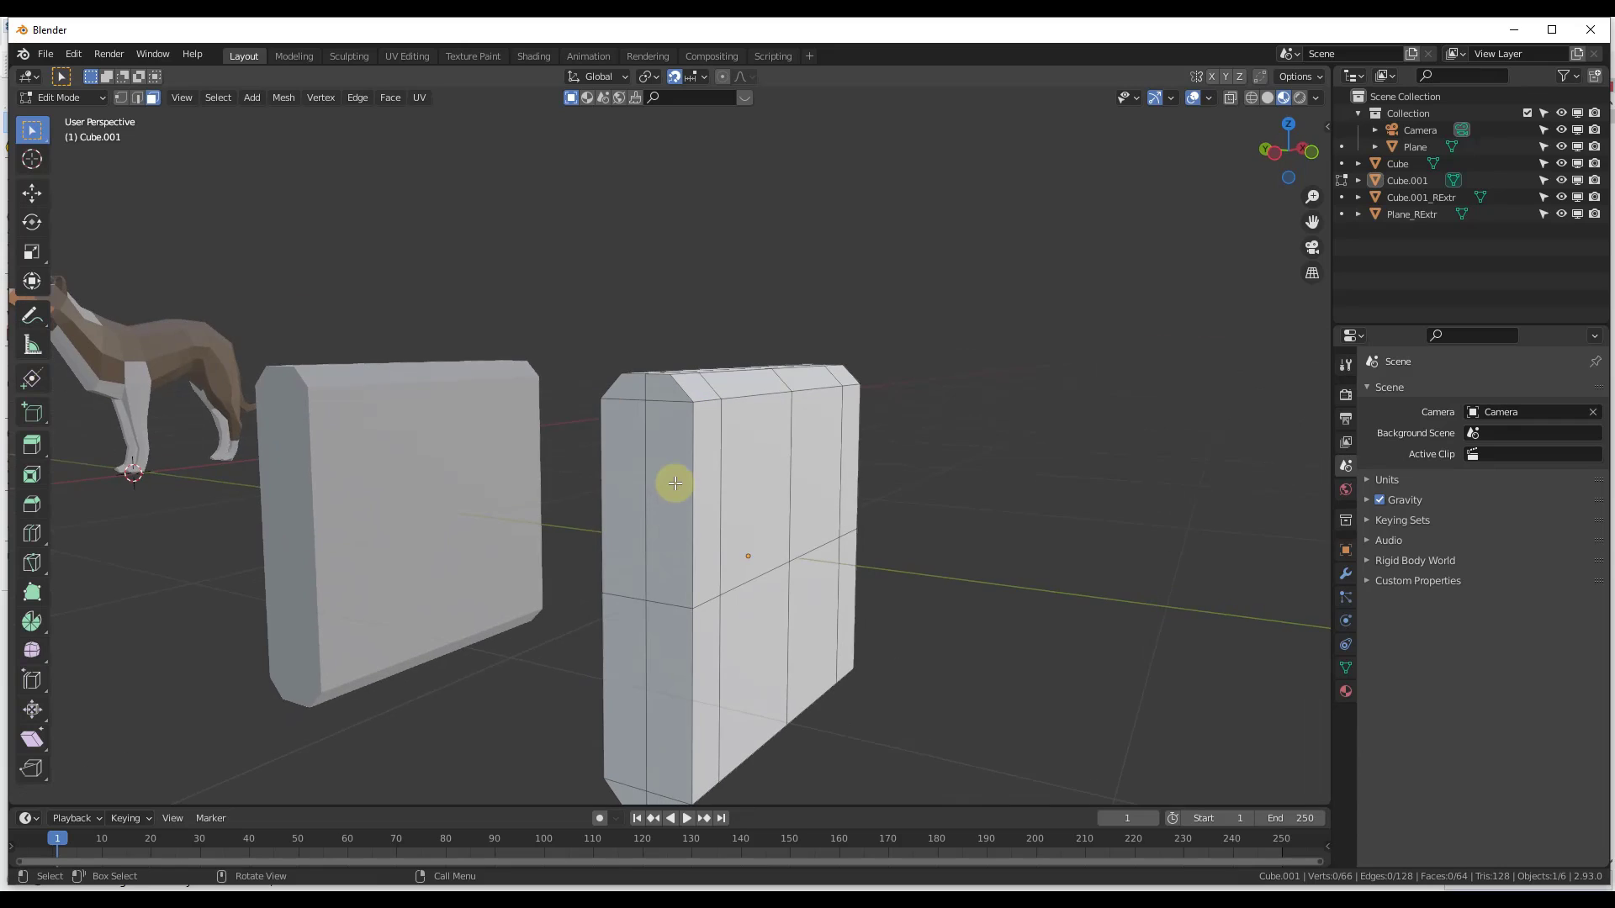
middle_click_drag(680, 473, 768, 480)
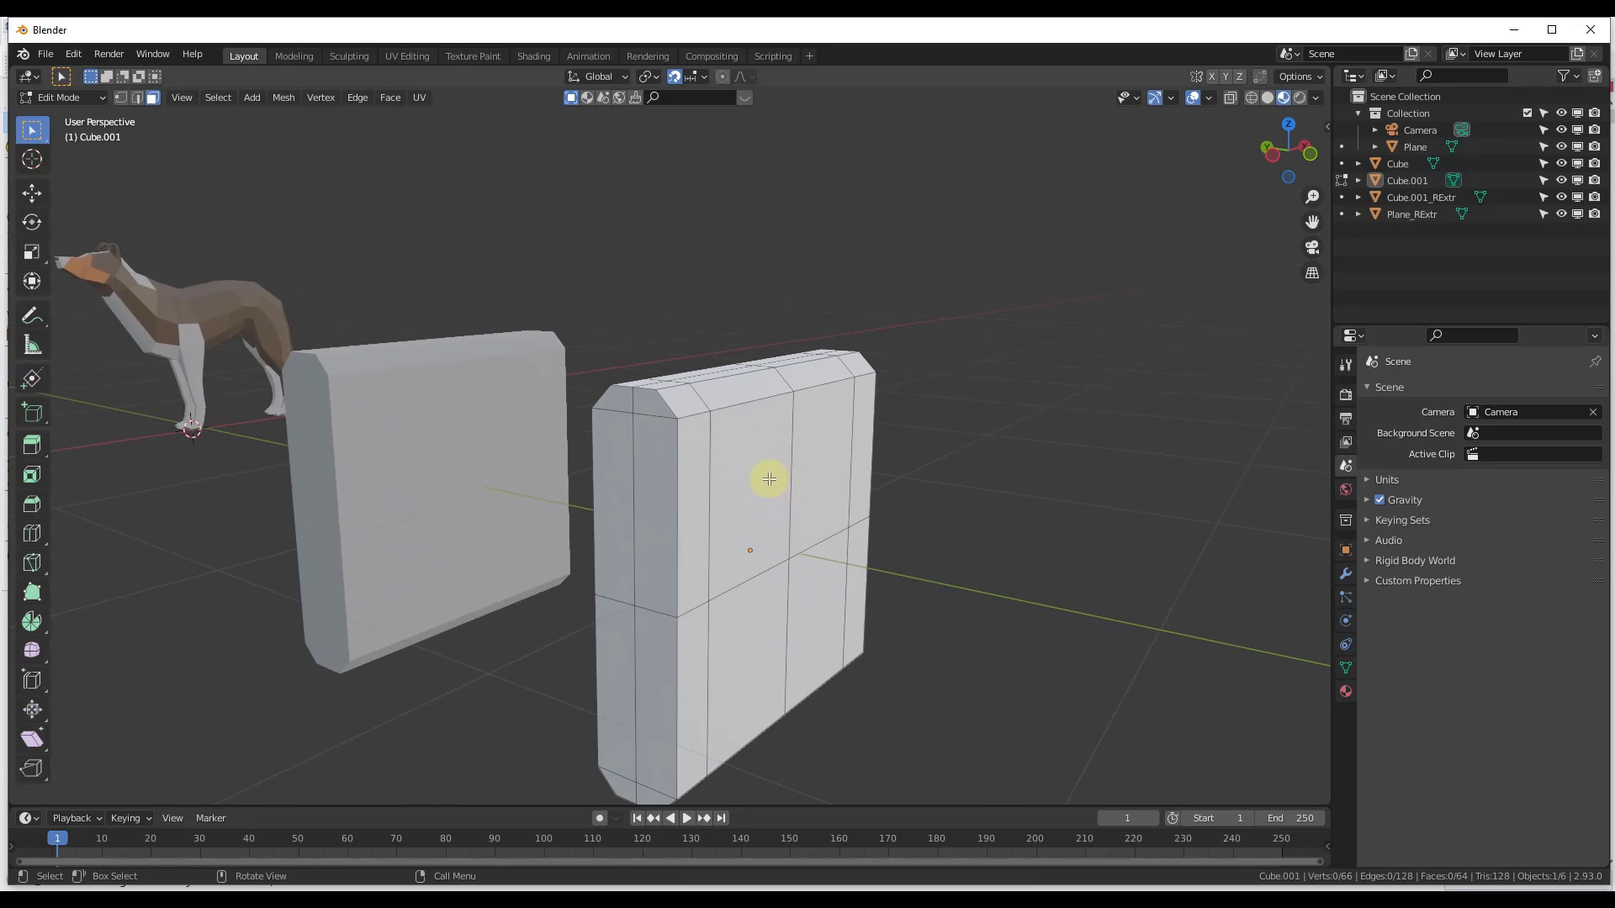
left_click(613, 497)
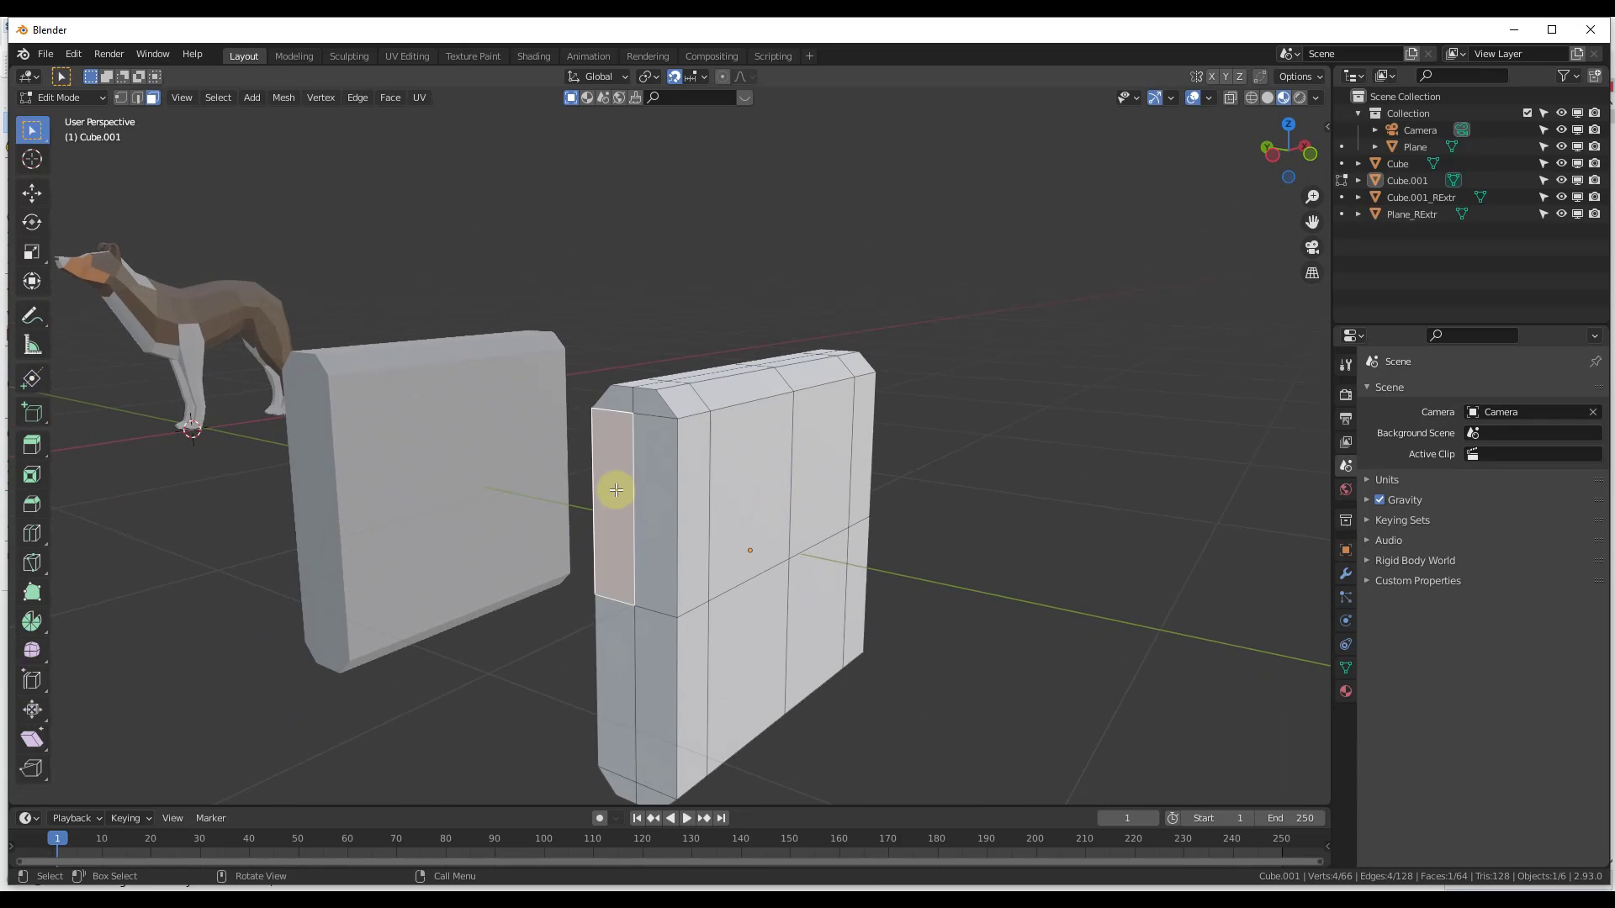
left_click(644, 507, "shift")
left_click(665, 706, "shift")
left_click(624, 674, "shift")
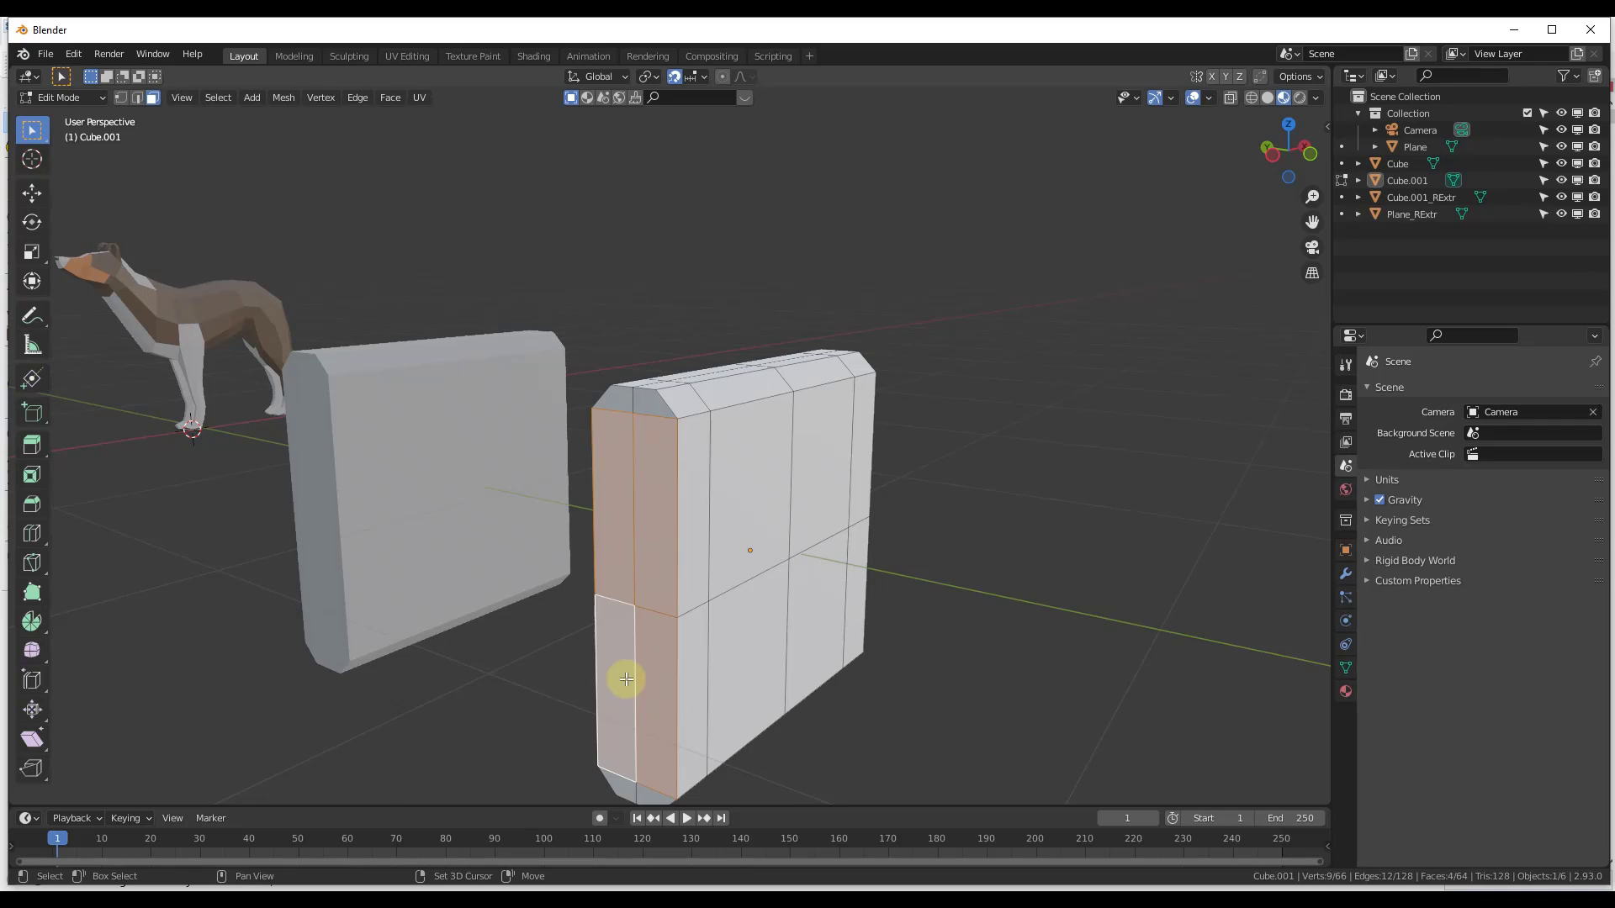
Add the four upper faces of the block's broad front side to the selection and return to Object Mode
left_click(694, 508, "shift")
left_click(733, 496, "shift")
left_click(828, 488, "shift")
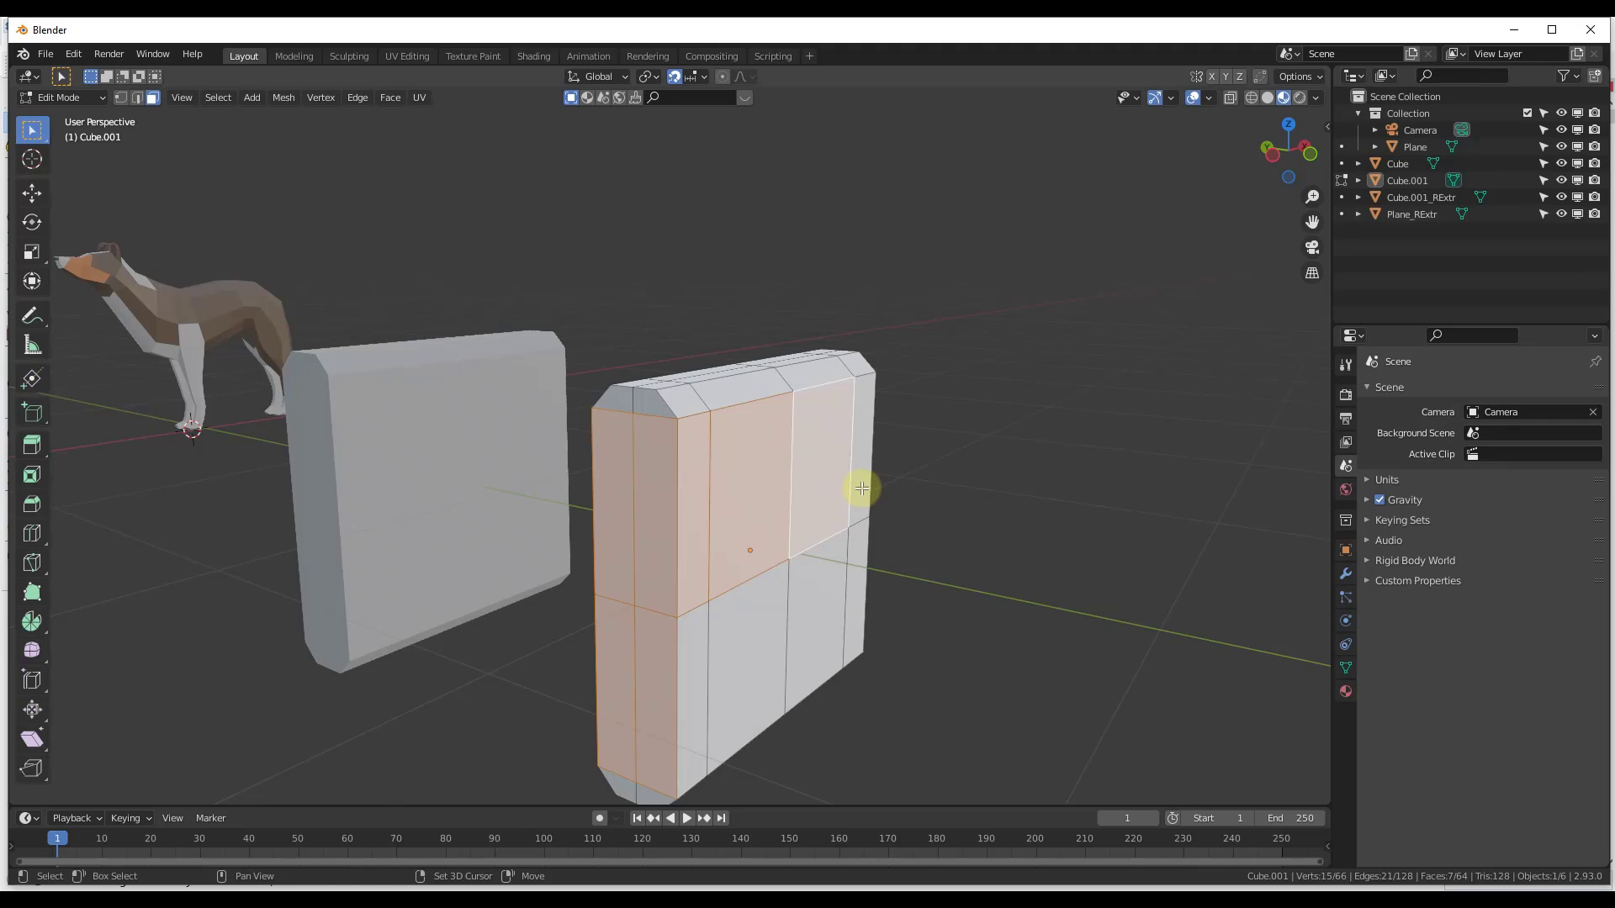
left_click(861, 486, "shift")
middle_click_drag(887, 503, 880, 497)
scroll(857, 454, "down", 2)
scroll(810, 588, "up", 2)
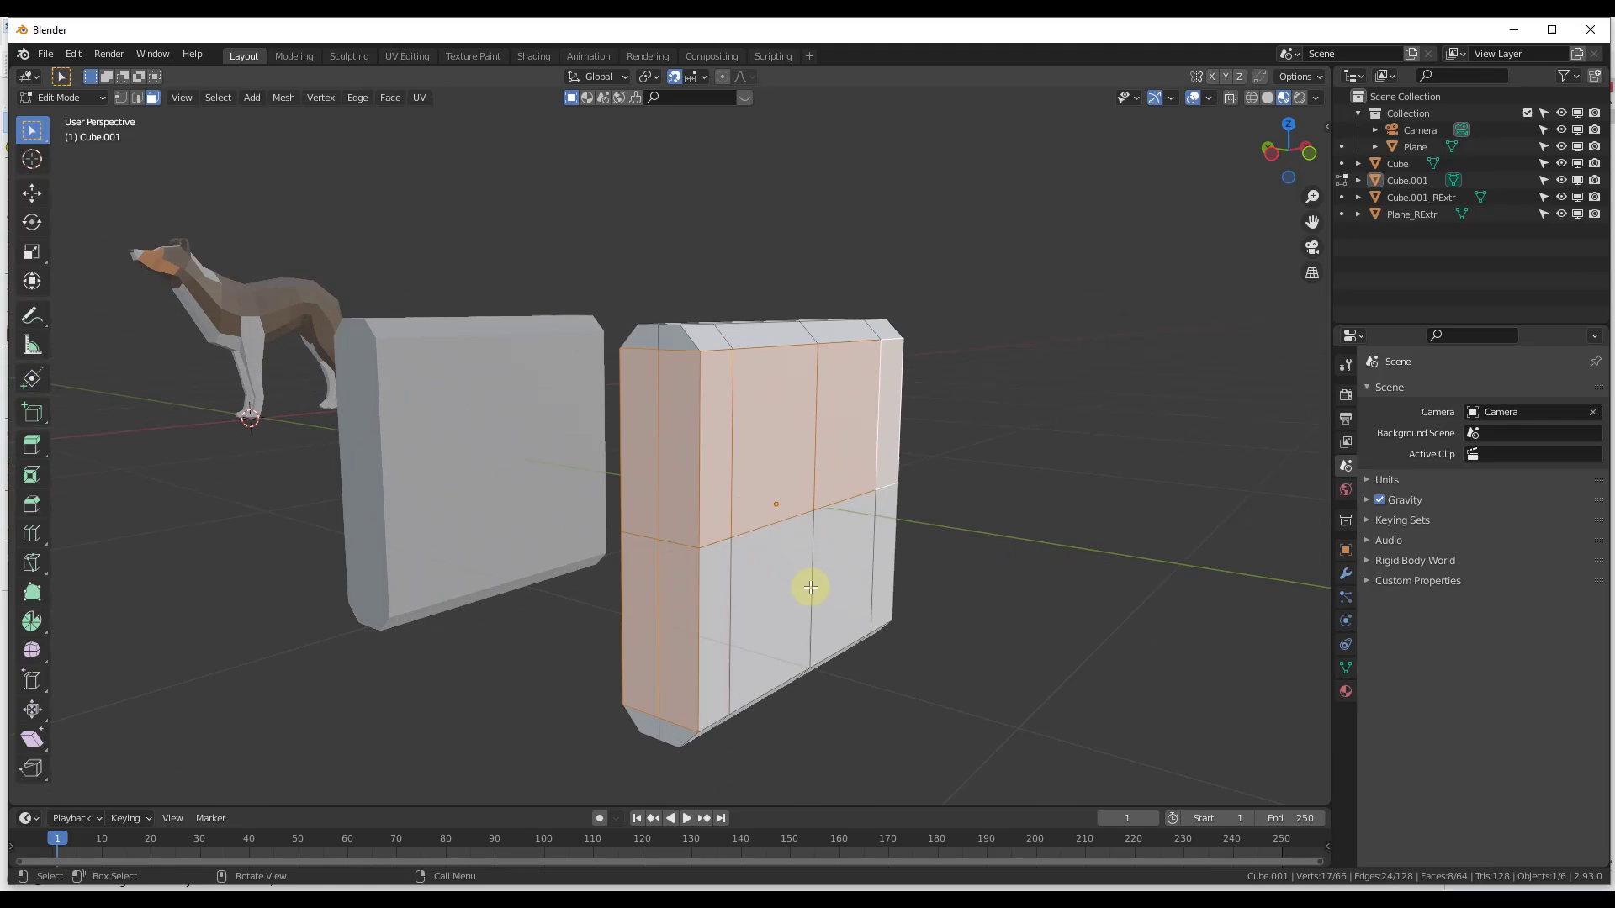
key("Tab")
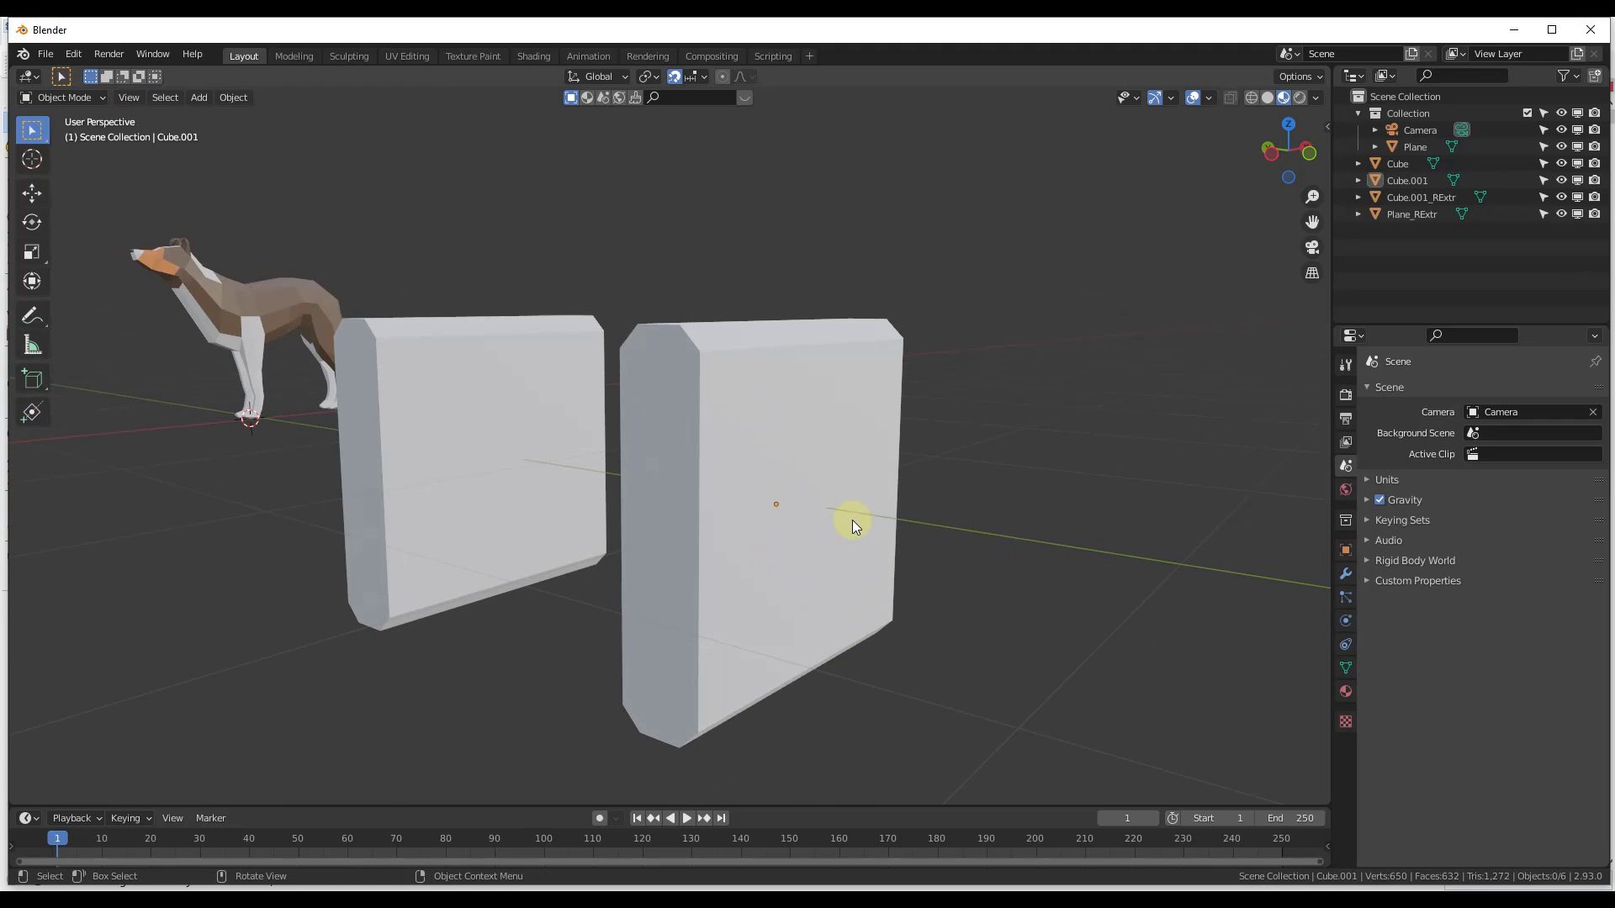
Select the block Cube.001 and run Random Extrude on it with only loop 2 enabled
middle_click_drag(782, 476, 796, 457)
left_click(805, 478, "shift")
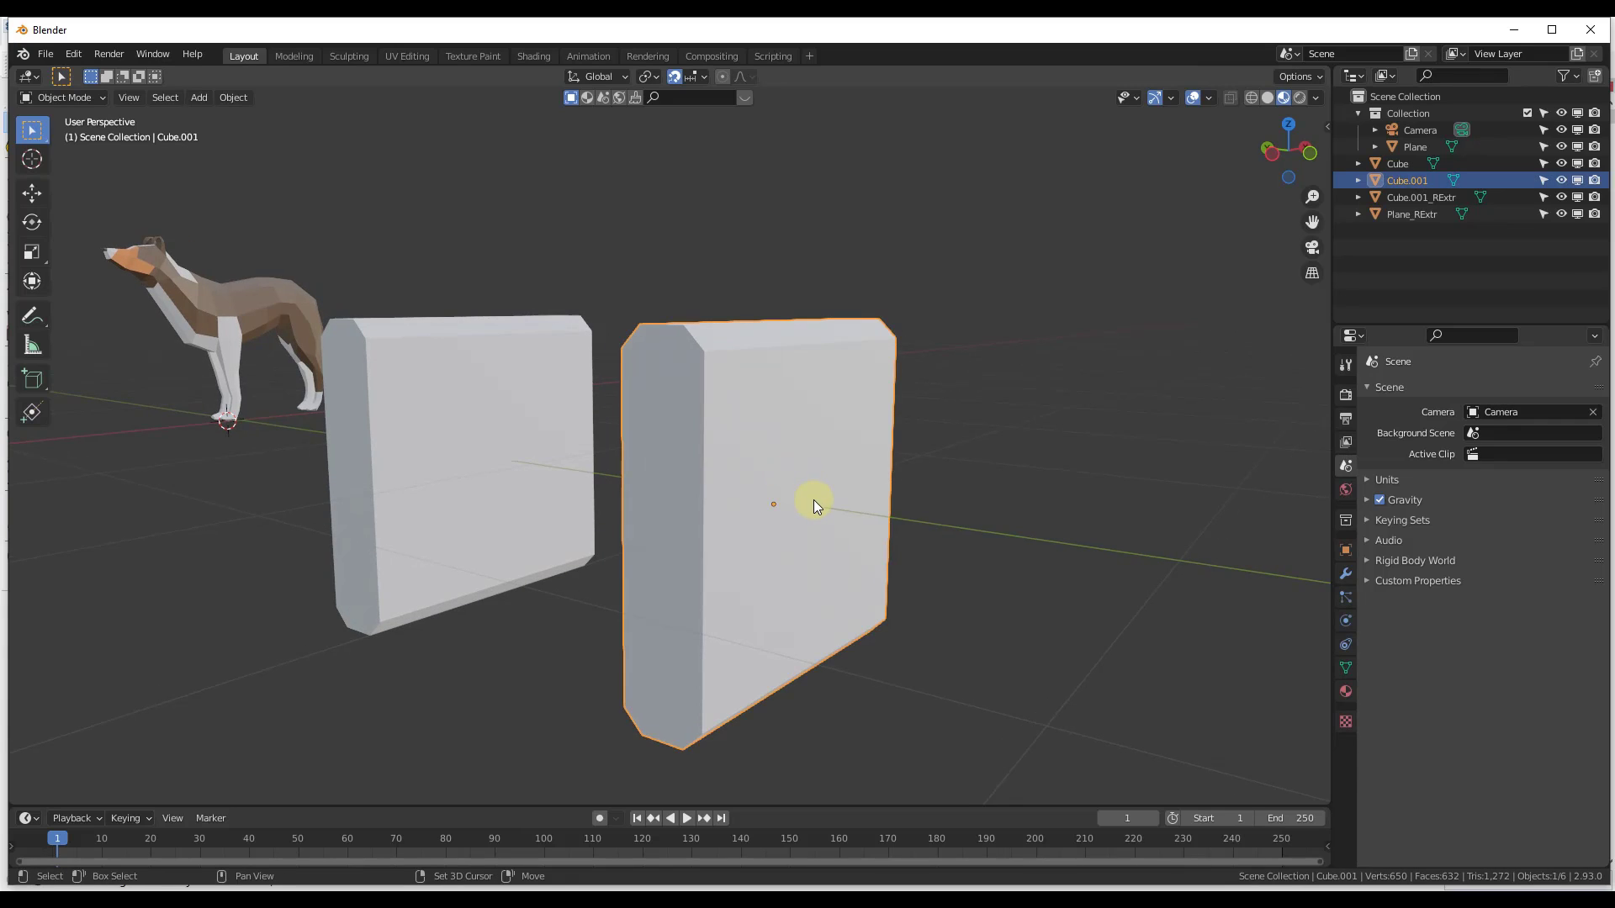
key("shift+q")
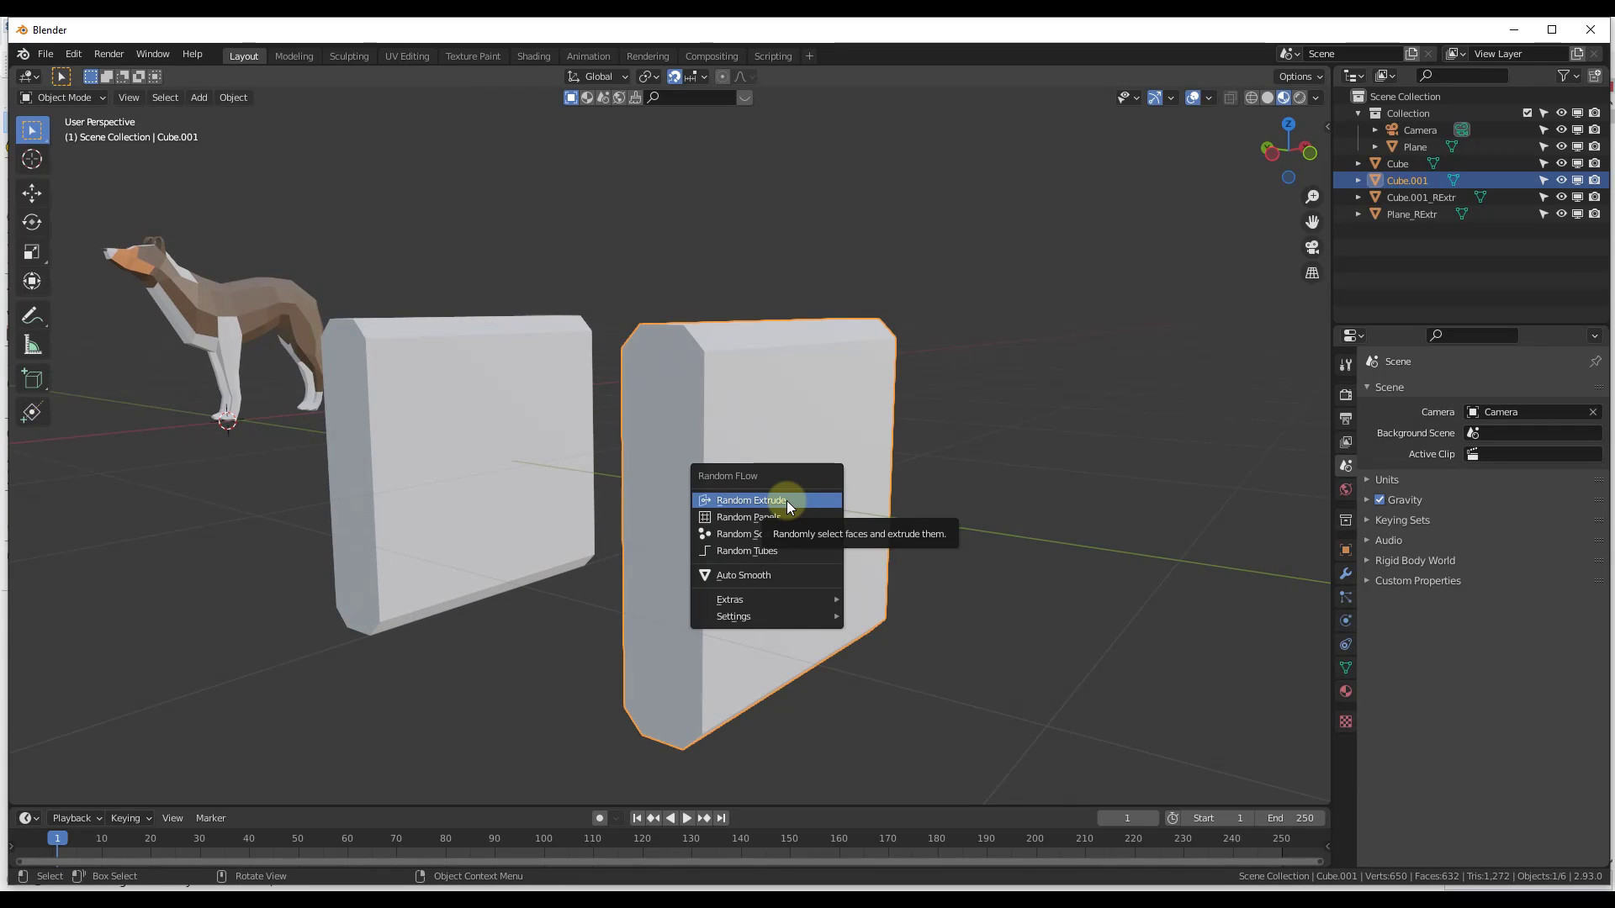
left_click(785, 501)
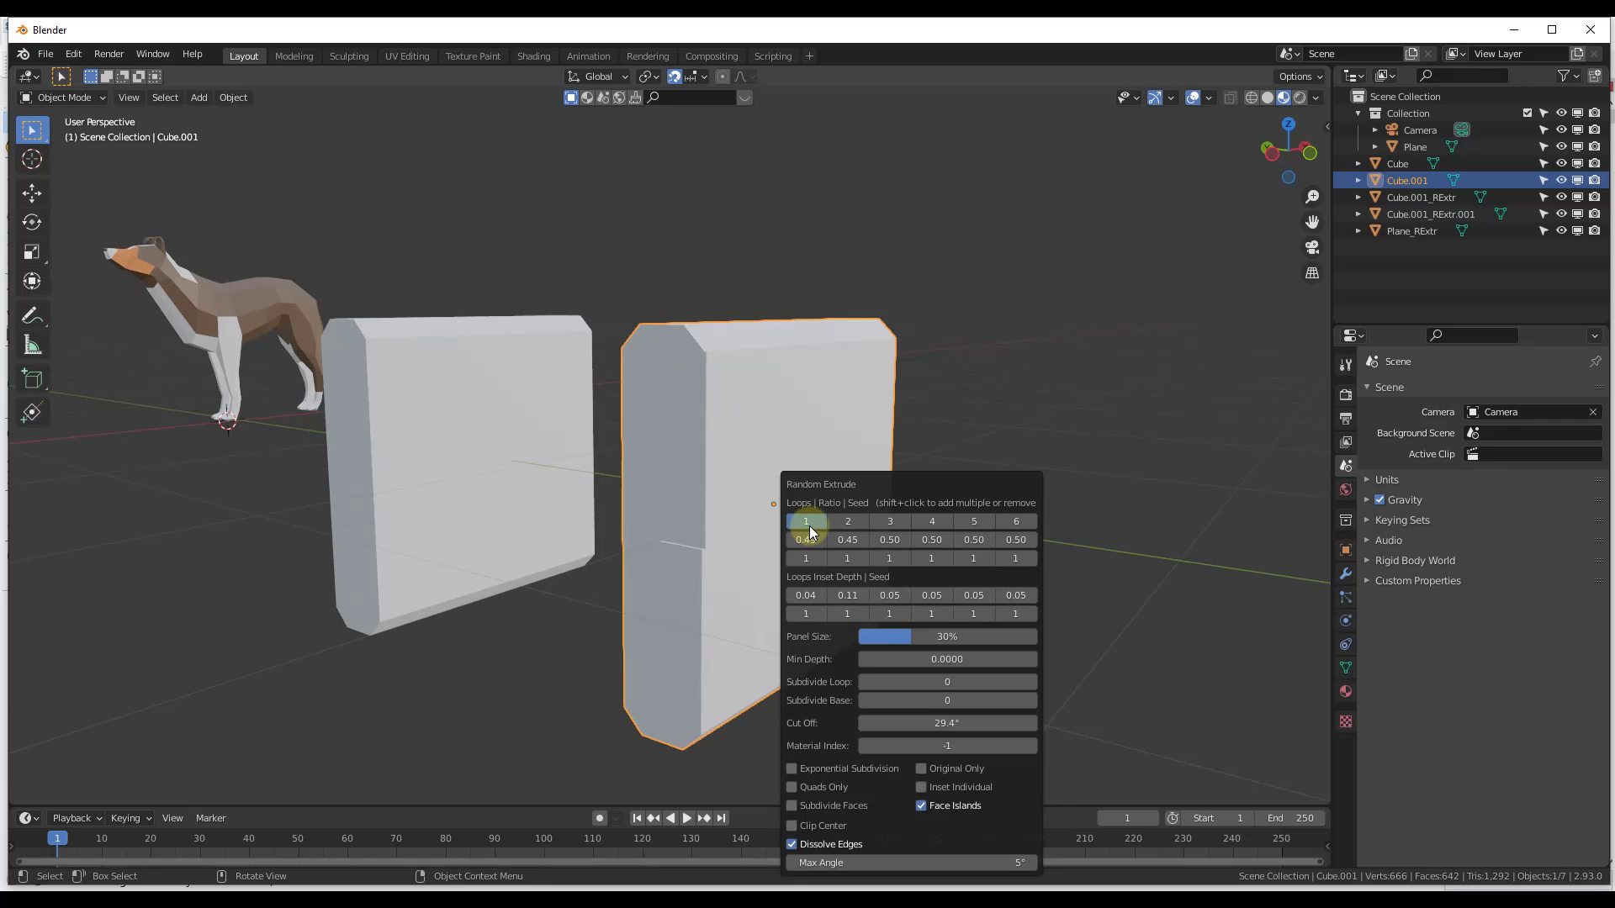
left_click(847, 522)
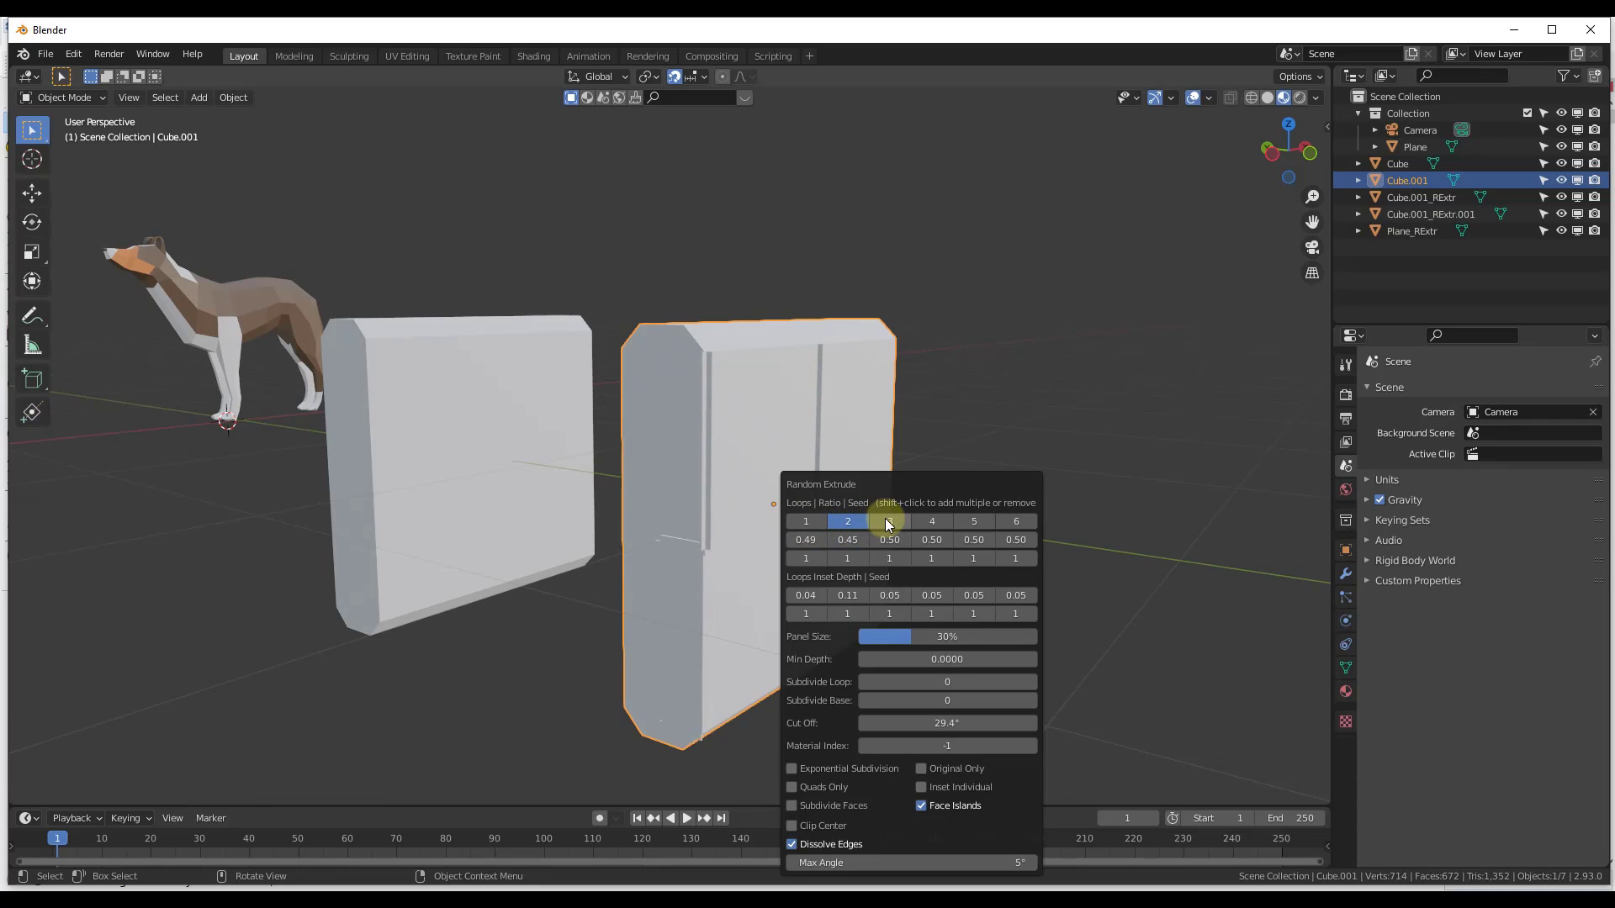
Select the extruded panel object generated on the block and delete it
left_click_drag(1272, 105, 644, 458)
left_click(646, 459)
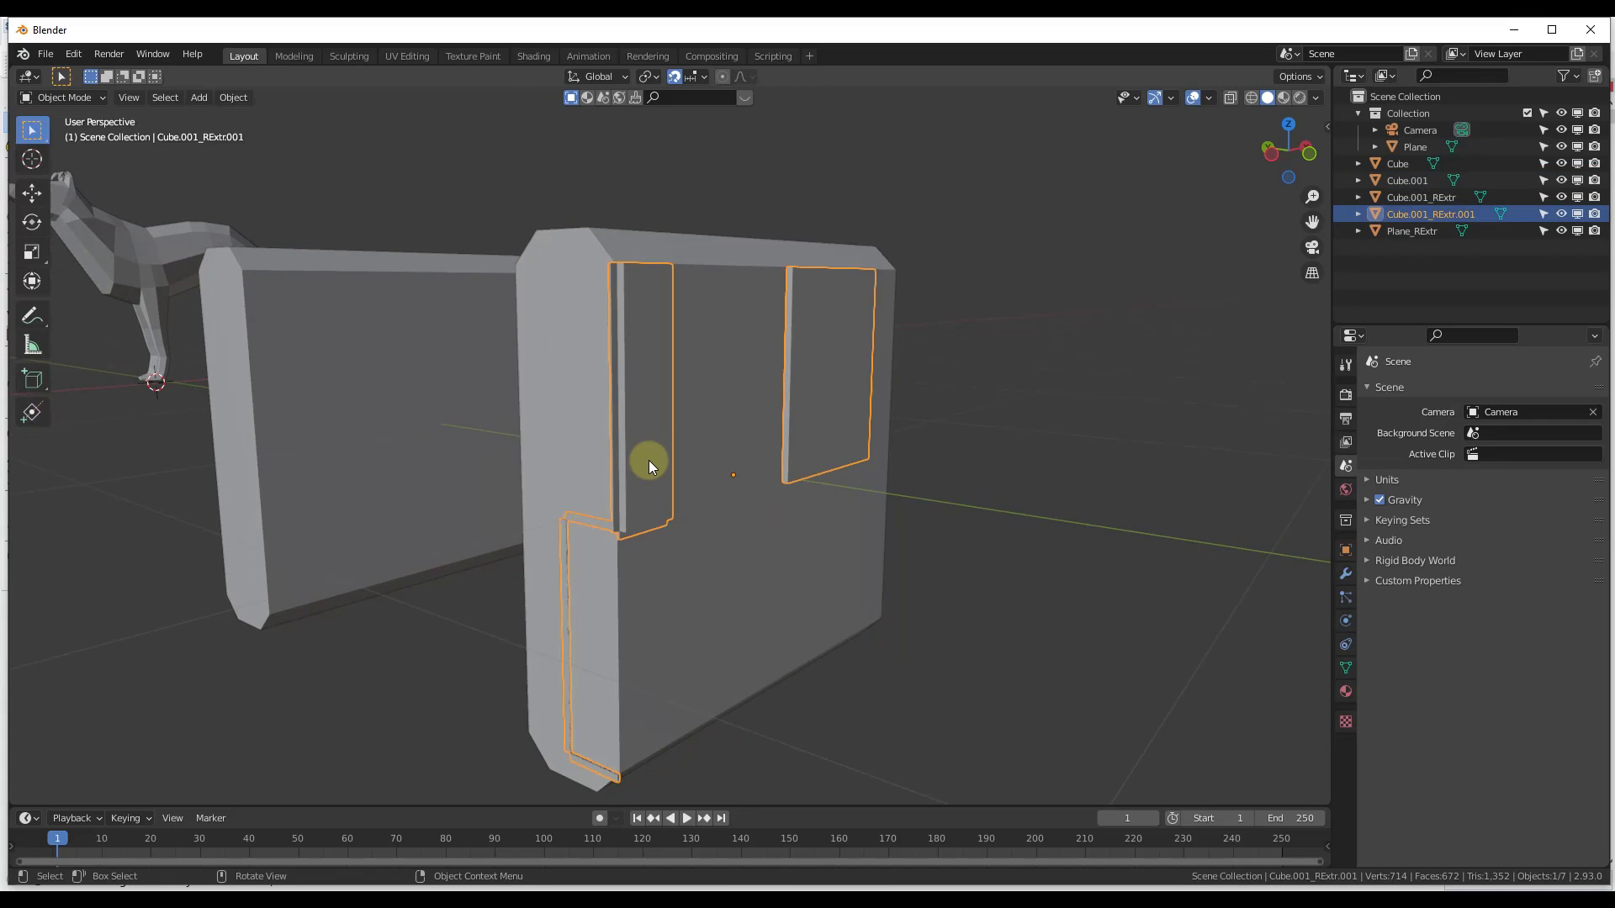
key("Delete")
Run Random Extrude on Cube.001 again, trying loop 1 and settling on loop 2
left_click(651, 466)
key("shift+q")
left_click(639, 466)
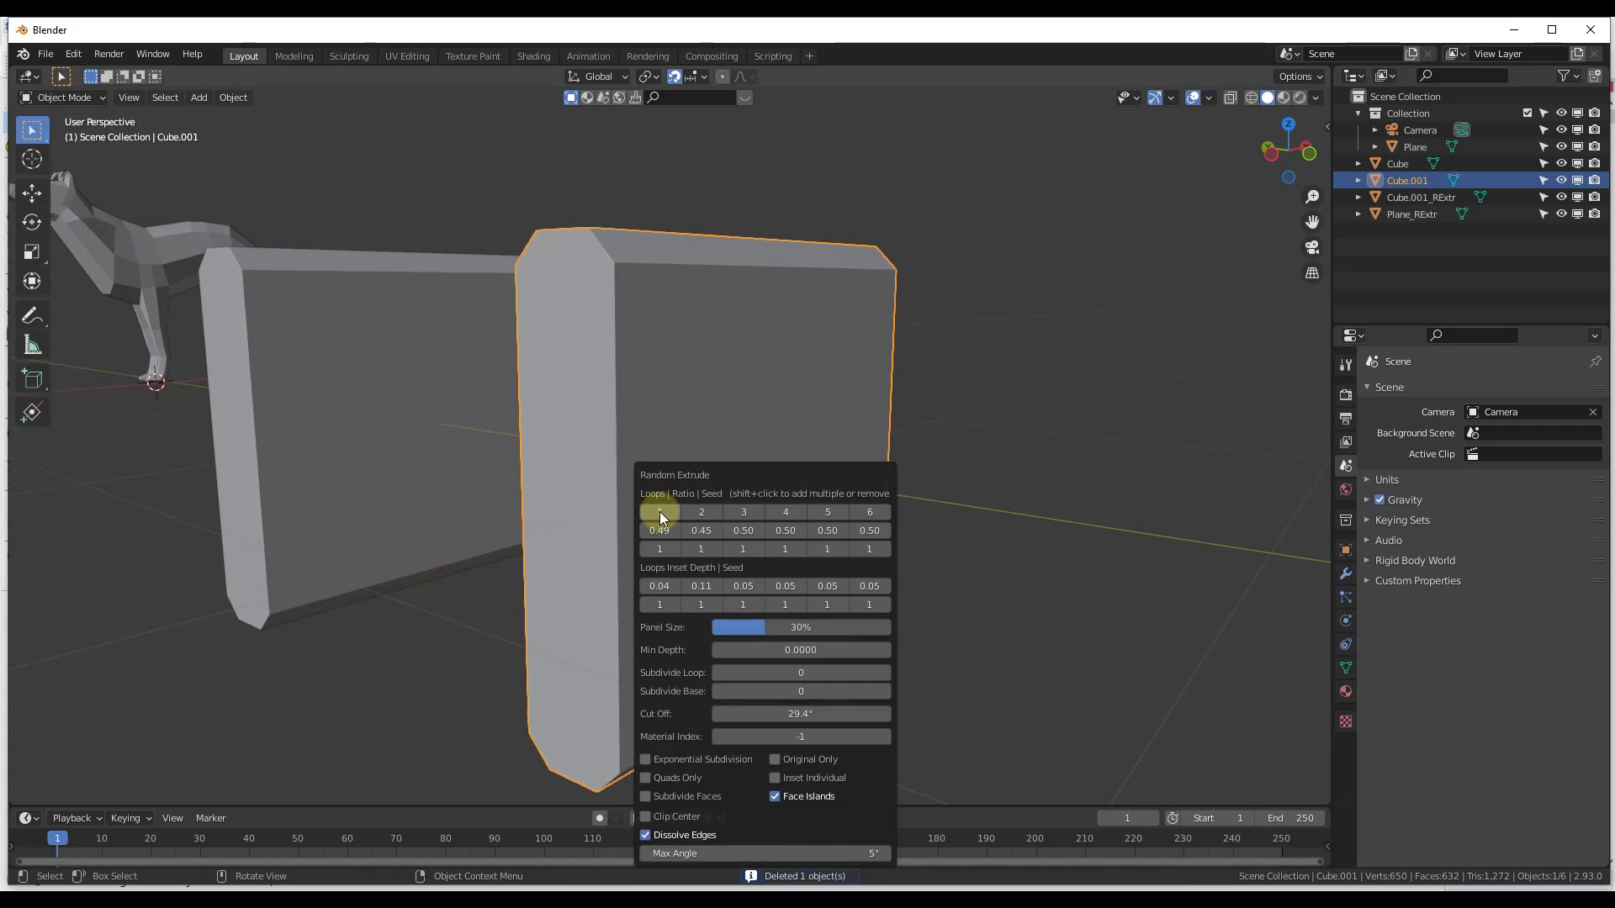
left_click(660, 512)
left_click(698, 511)
left_click_drag(714, 481, 1056, 408)
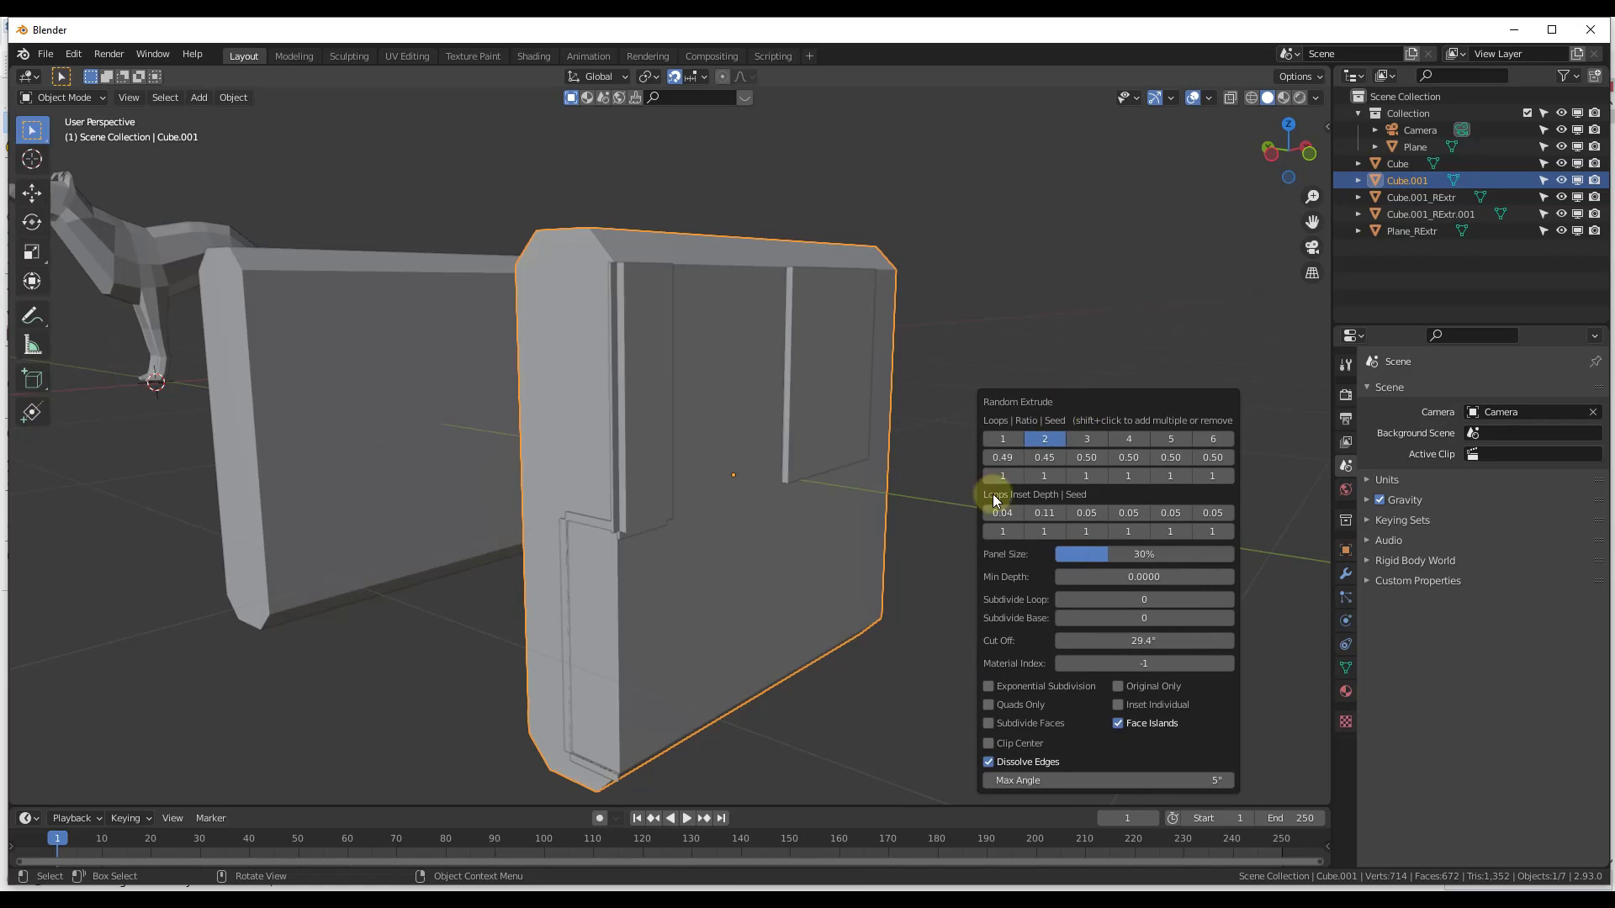
Delete the regenerated panel object and reselect the plain block, ending in Object Mode
mouse_move(621, 451)
middle_mouse_down()
mouse_move(658, 444)
mouse_move(618, 458)
middle_mouse_up()
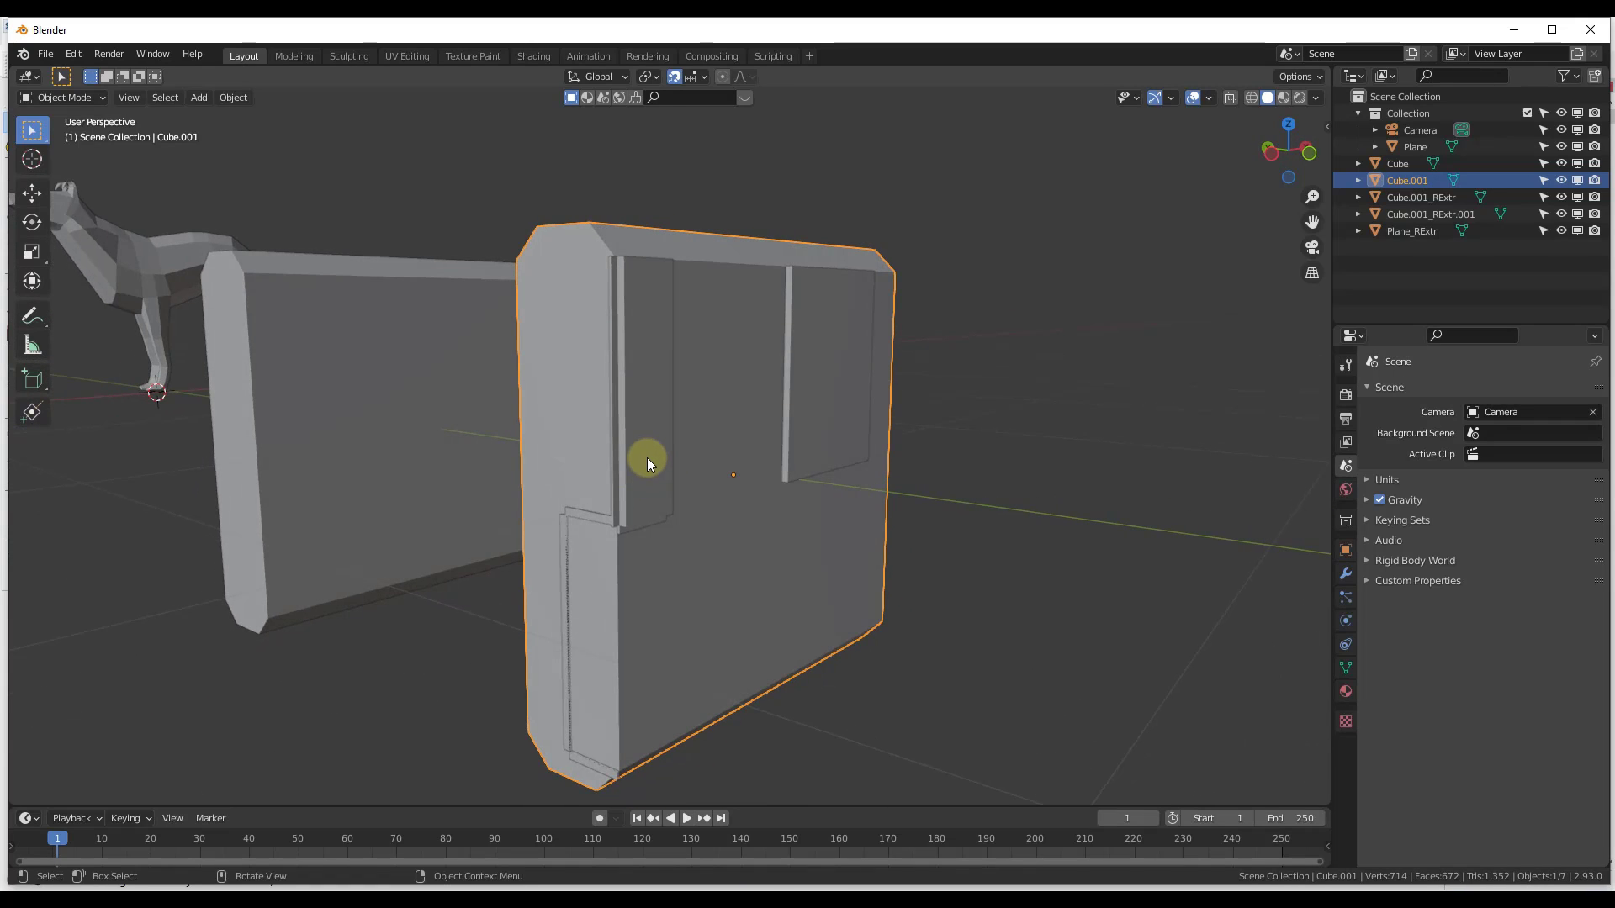
left_click(647, 457)
key("Delete")
left_click(654, 433)
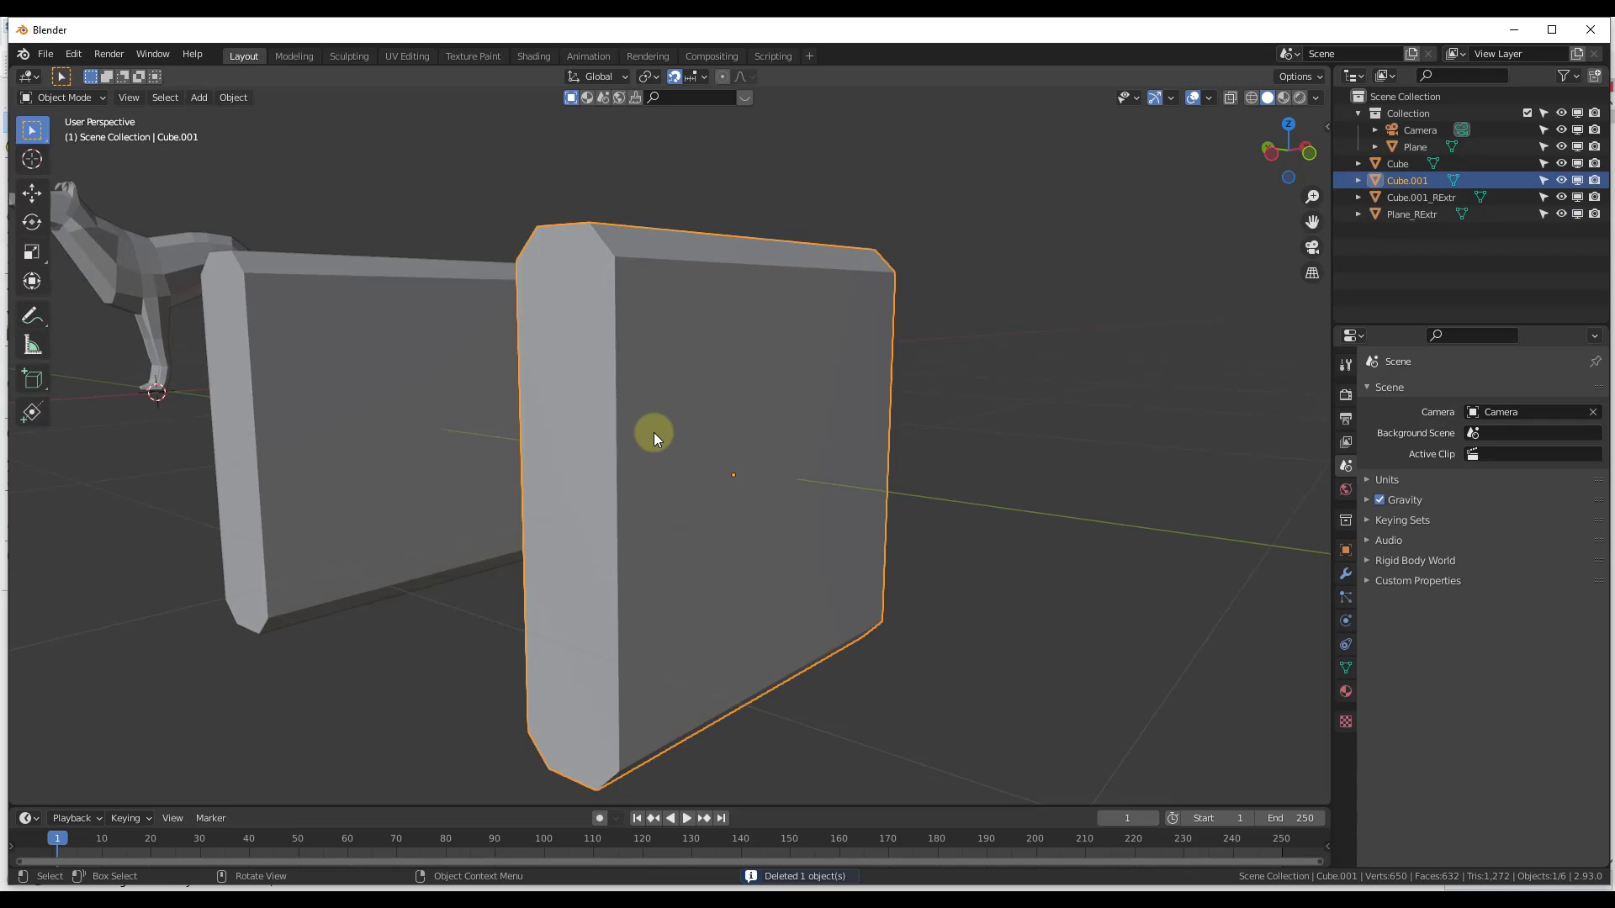
key("Tab")
key("Tab")
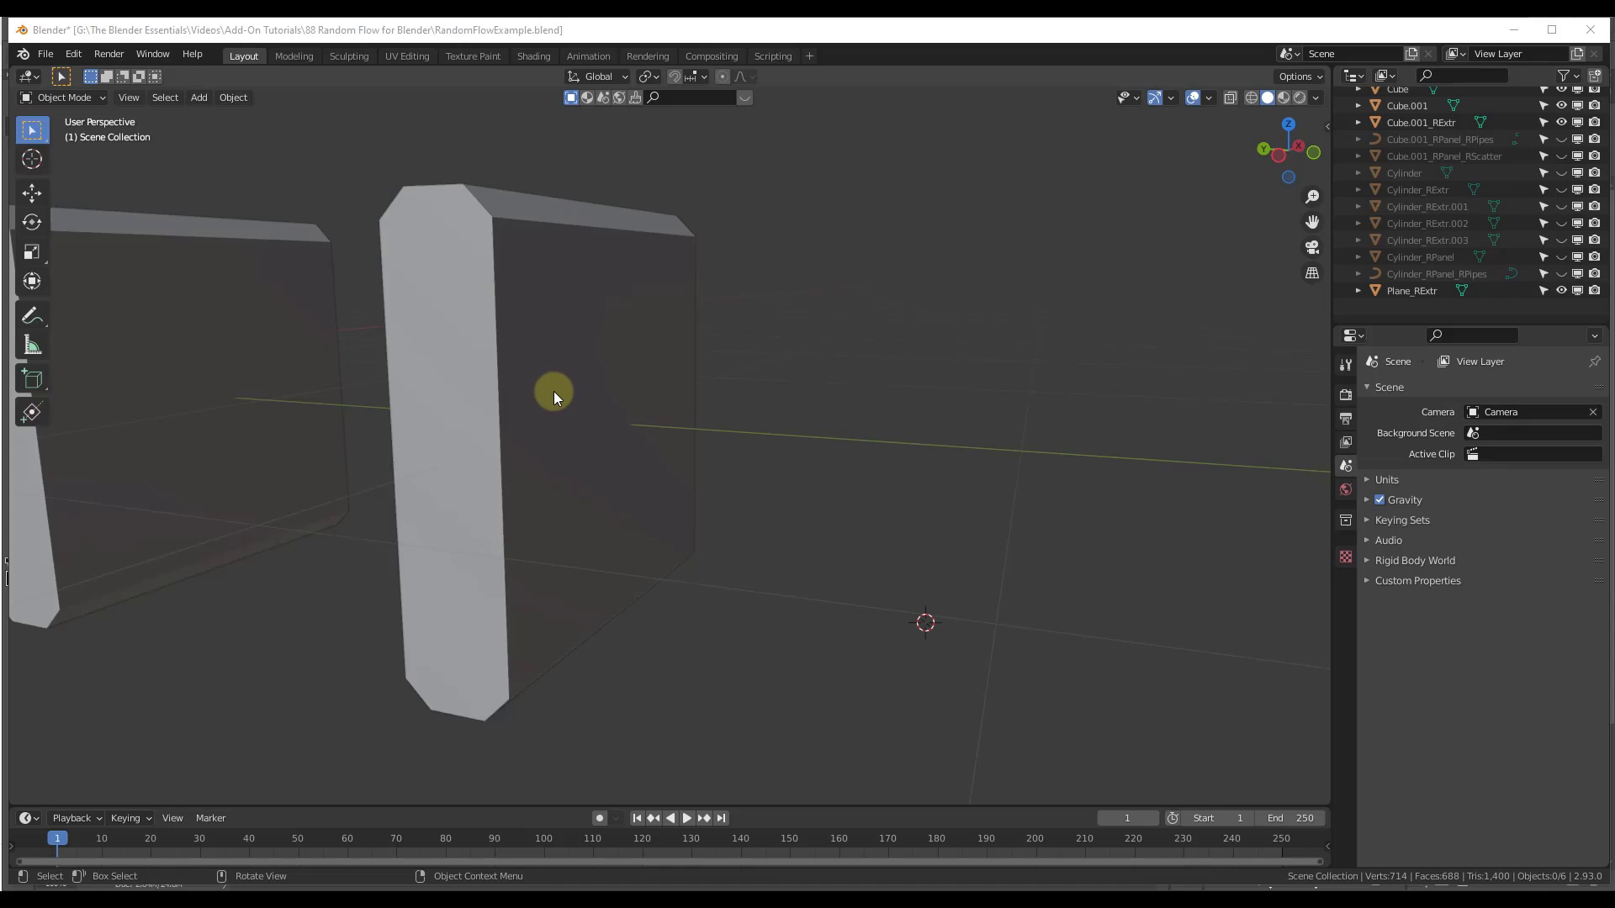
Enter Edit Mode on Cube.001 and switch to face selection
left_click(554, 391)
middle_click_drag(610, 402, 532, 360)
scroll(515, 343, "down", 1)
key("Tab")
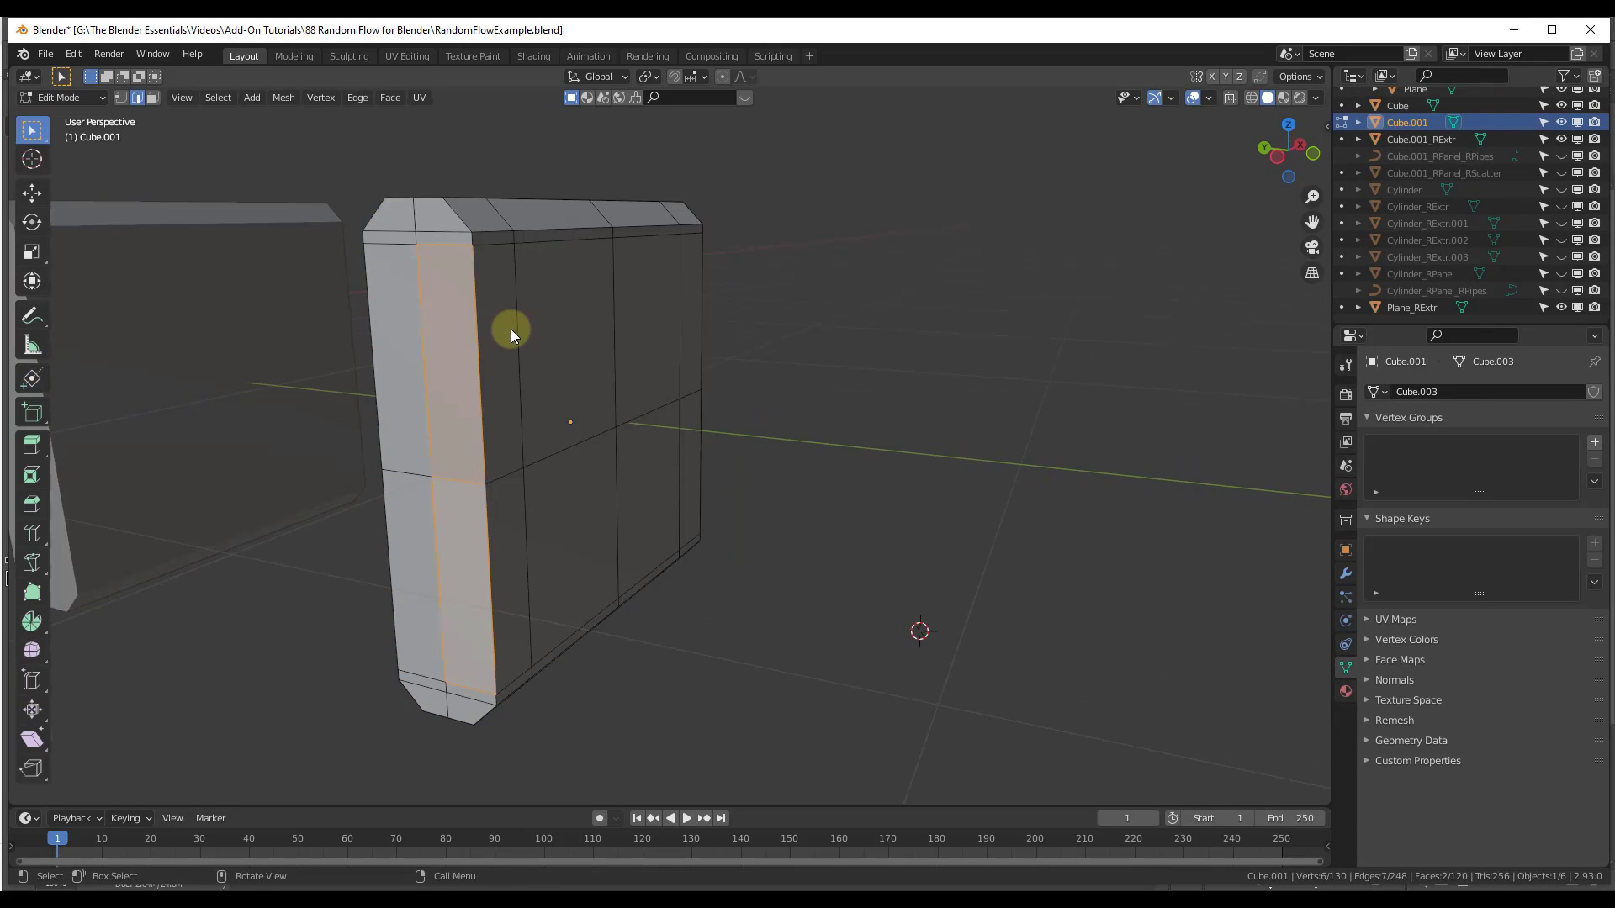
left_click(420, 328)
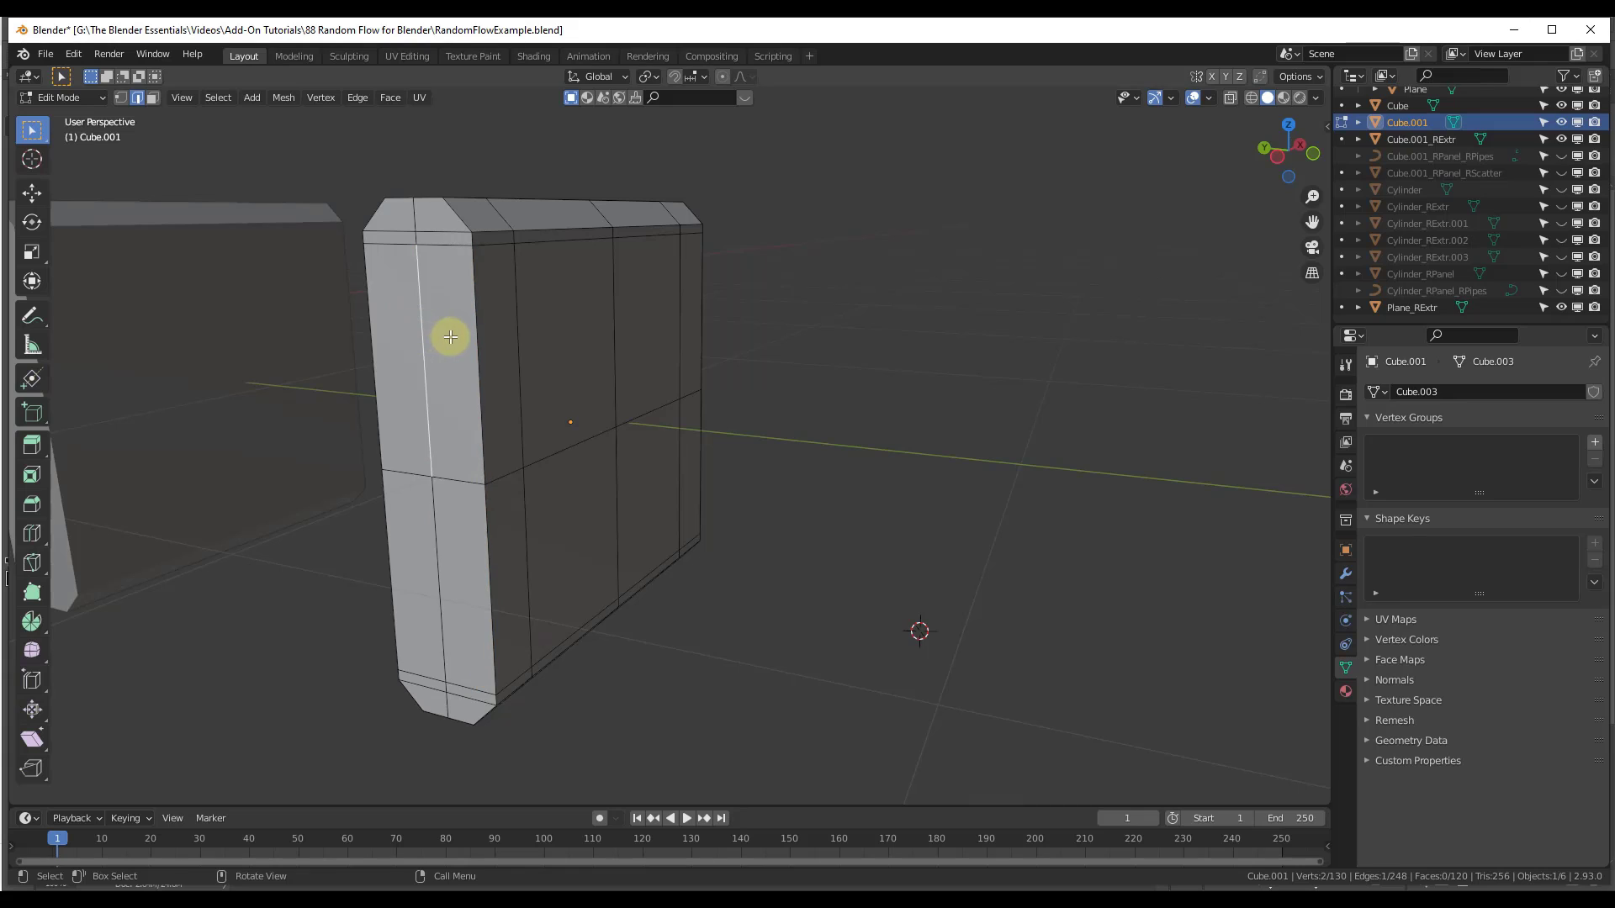
key("3")
Select the four faces of the block's narrow end and three upper faces of its broad side, and return to Object Mode
left_click(395, 327)
left_click(447, 336, "shift")
left_click(496, 337, "shift")
left_click(608, 313, "shift")
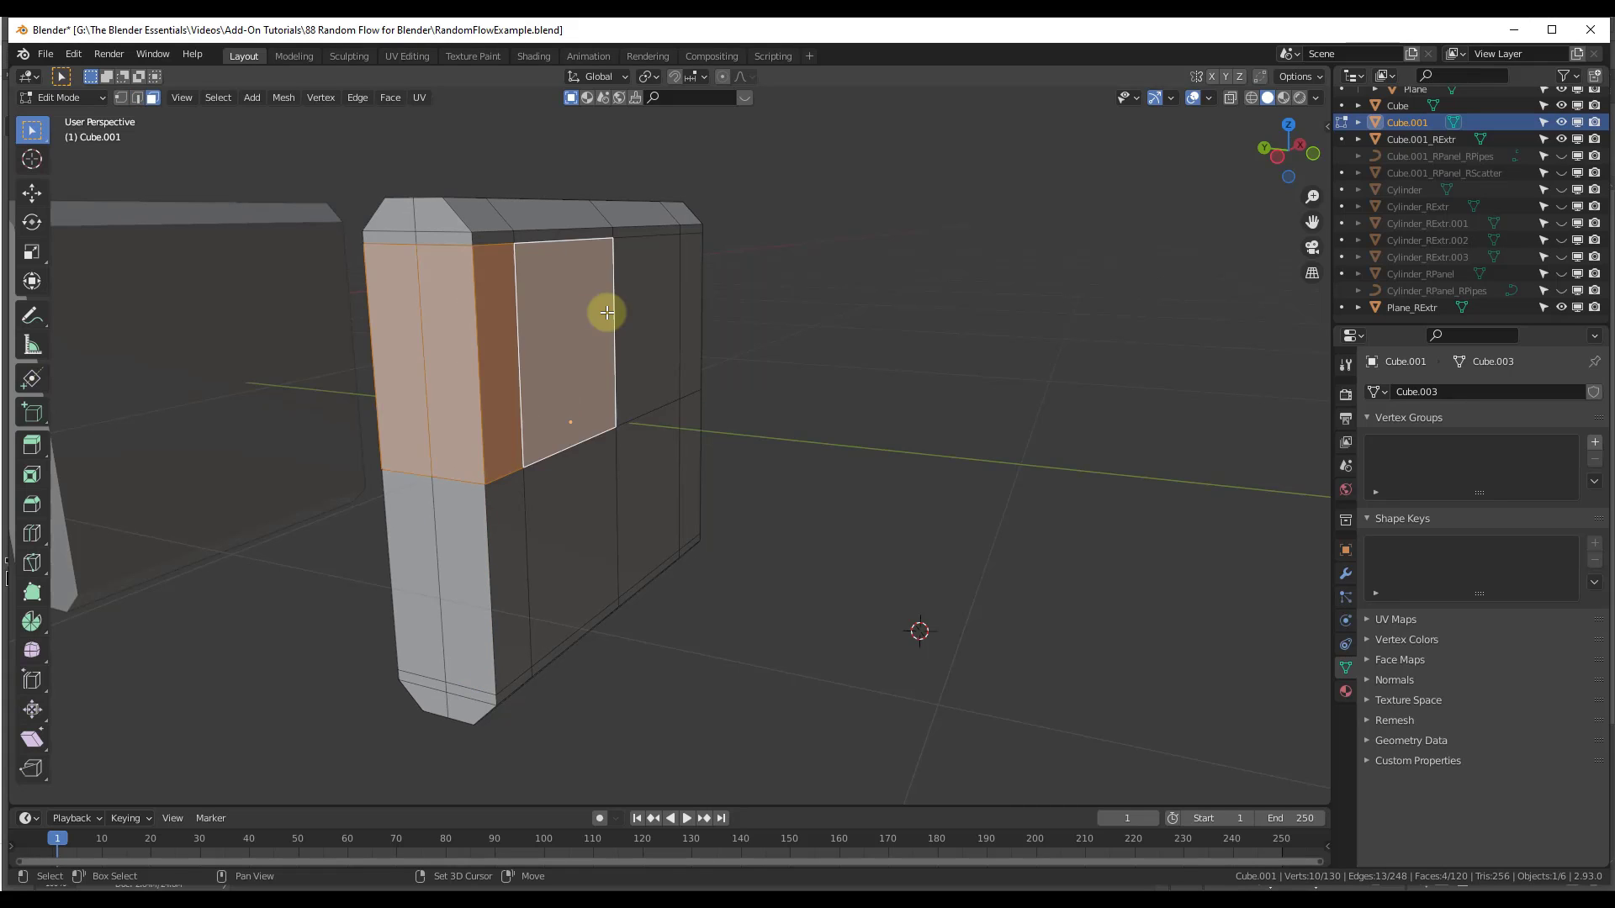
left_click(644, 320, "shift")
left_click(422, 527, "shift")
left_click(461, 547, "shift")
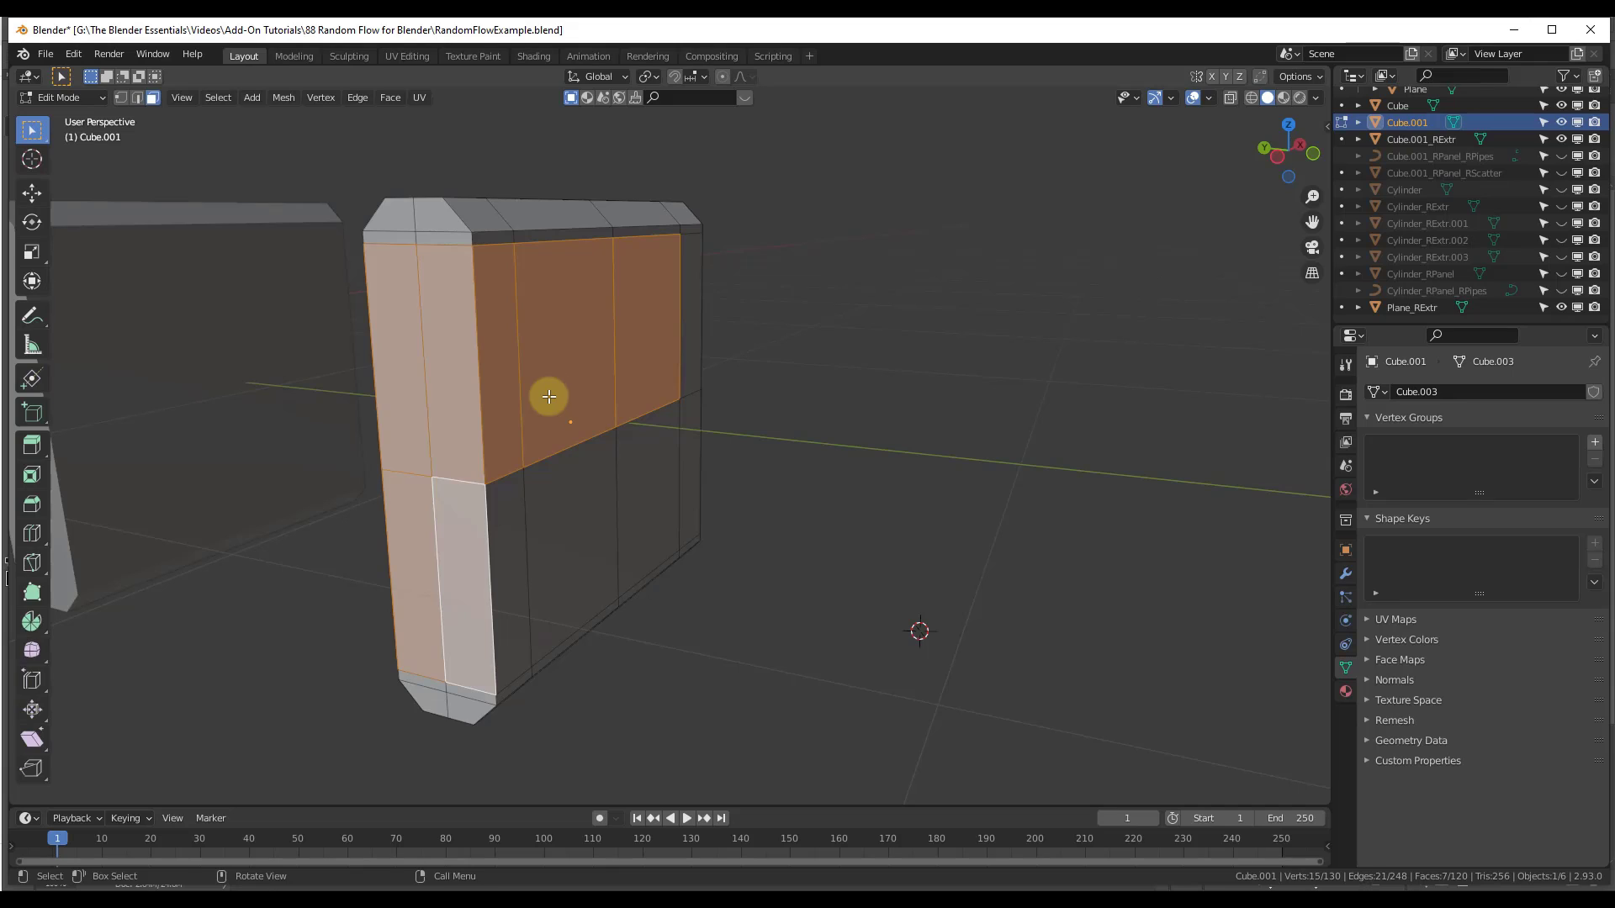
key("Tab")
Run Random Extrude on the block with loop 1 enabled and its loop ratio set to 0.54
key("shift+q")
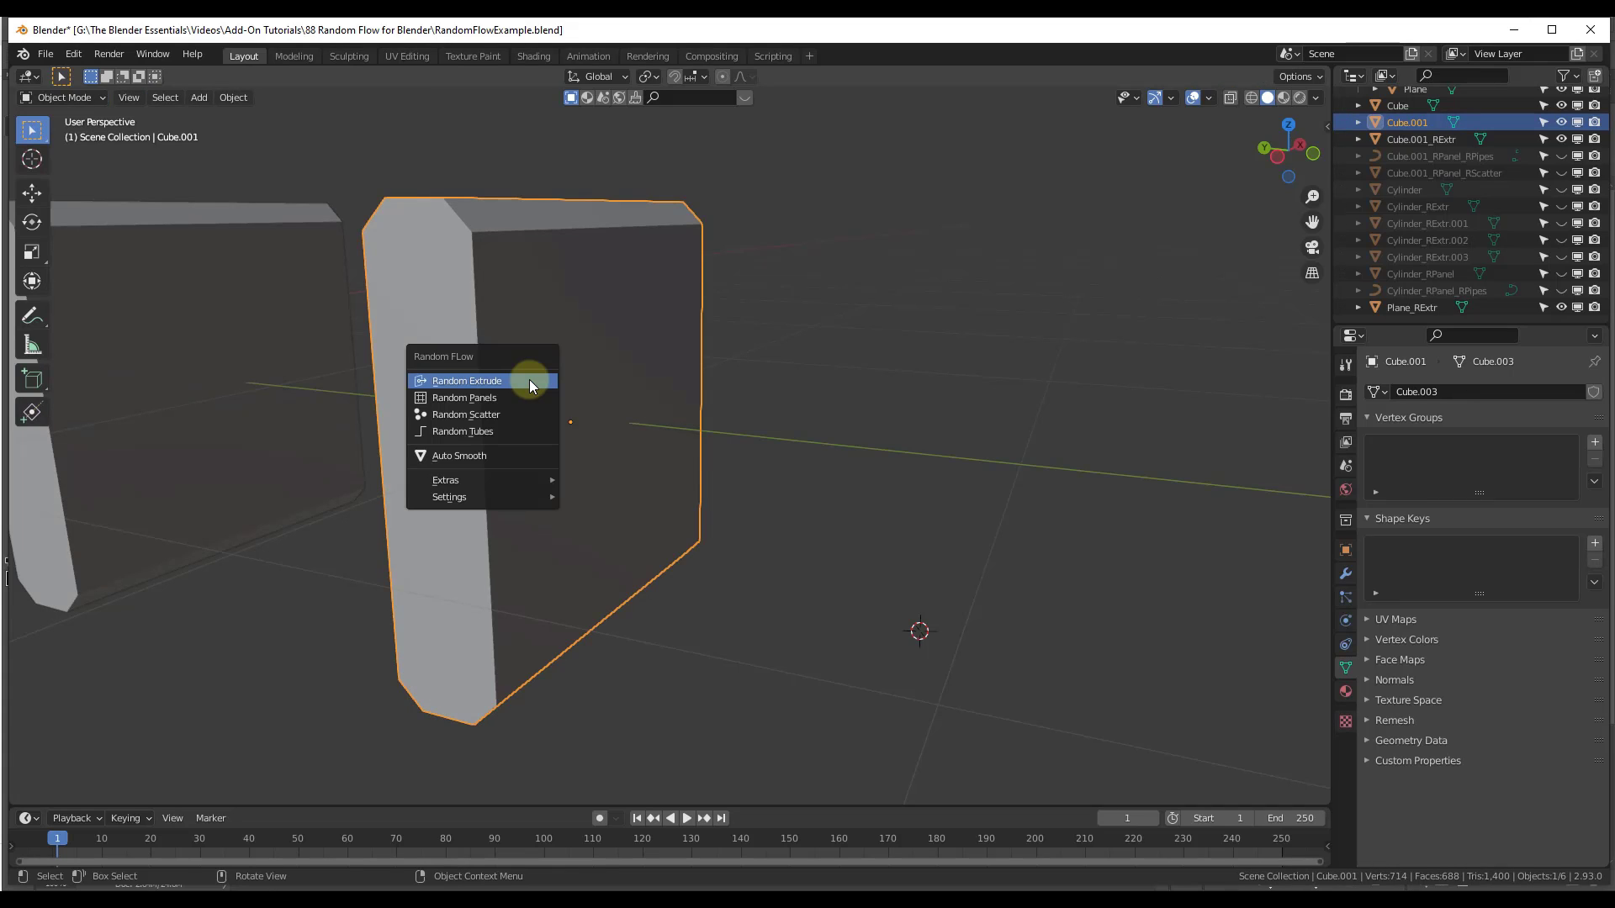
left_click(523, 381)
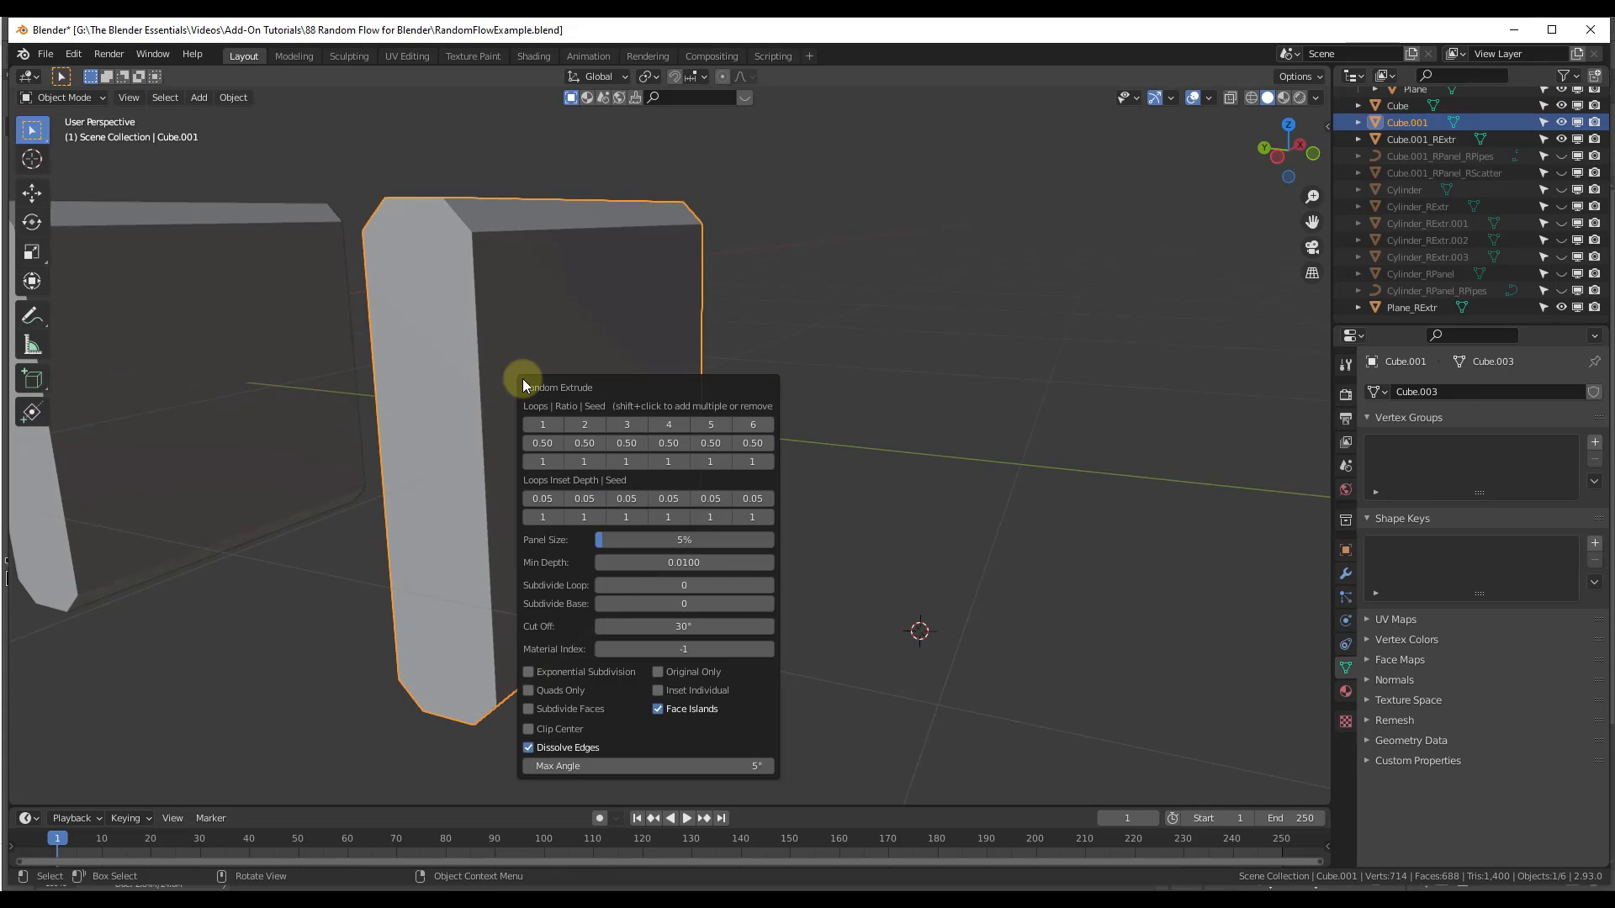
left_click_drag(558, 382, 862, 283)
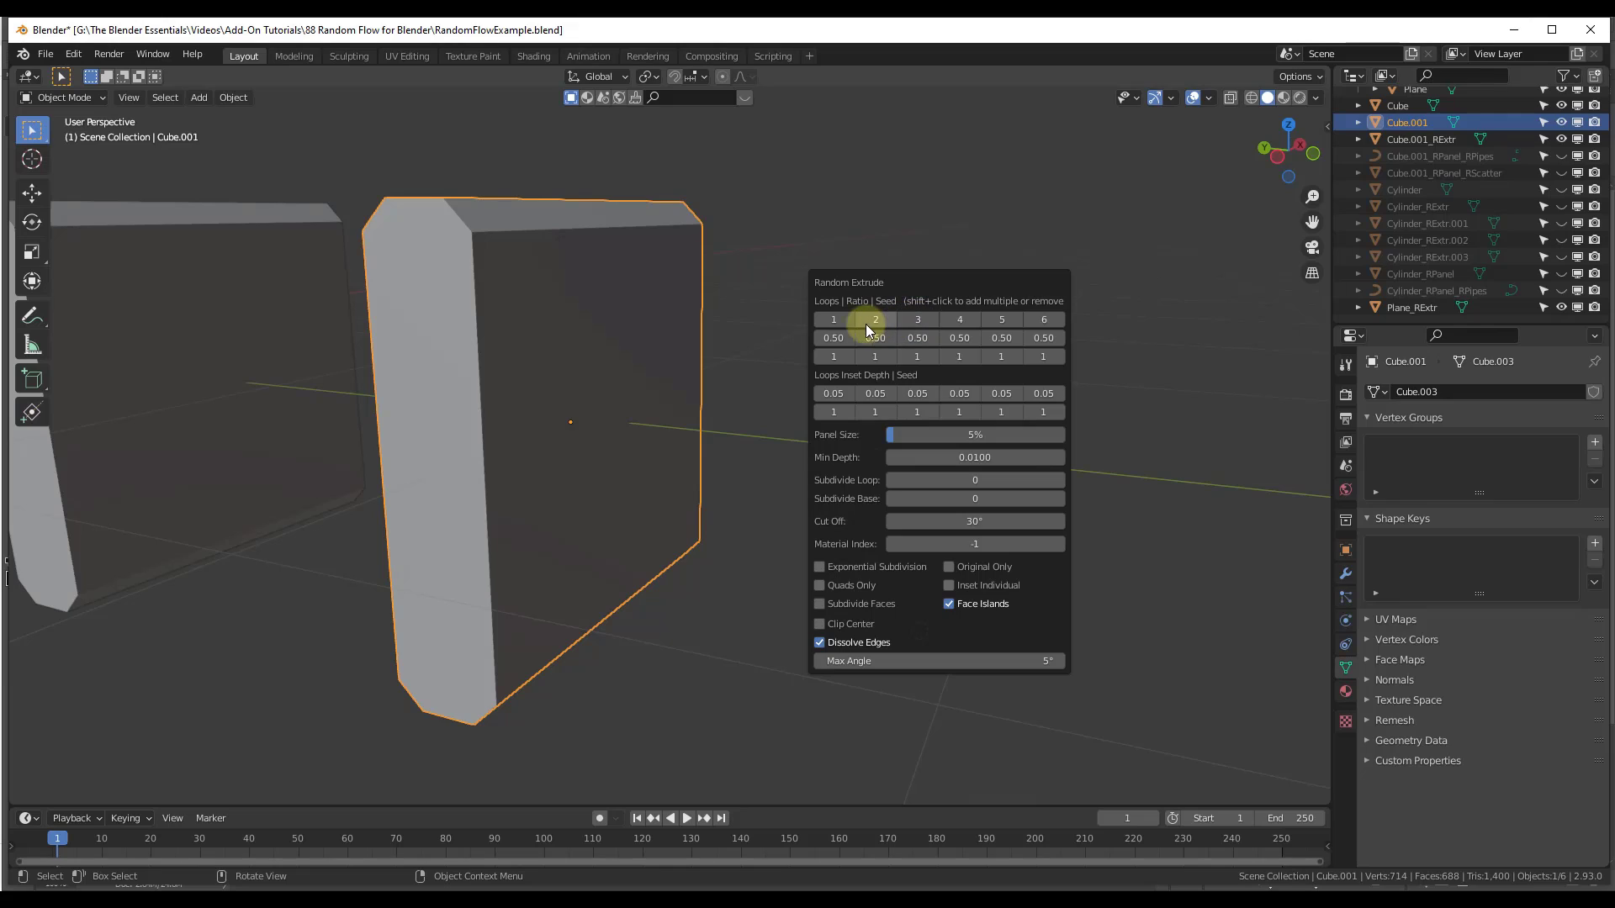
left_click(837, 320)
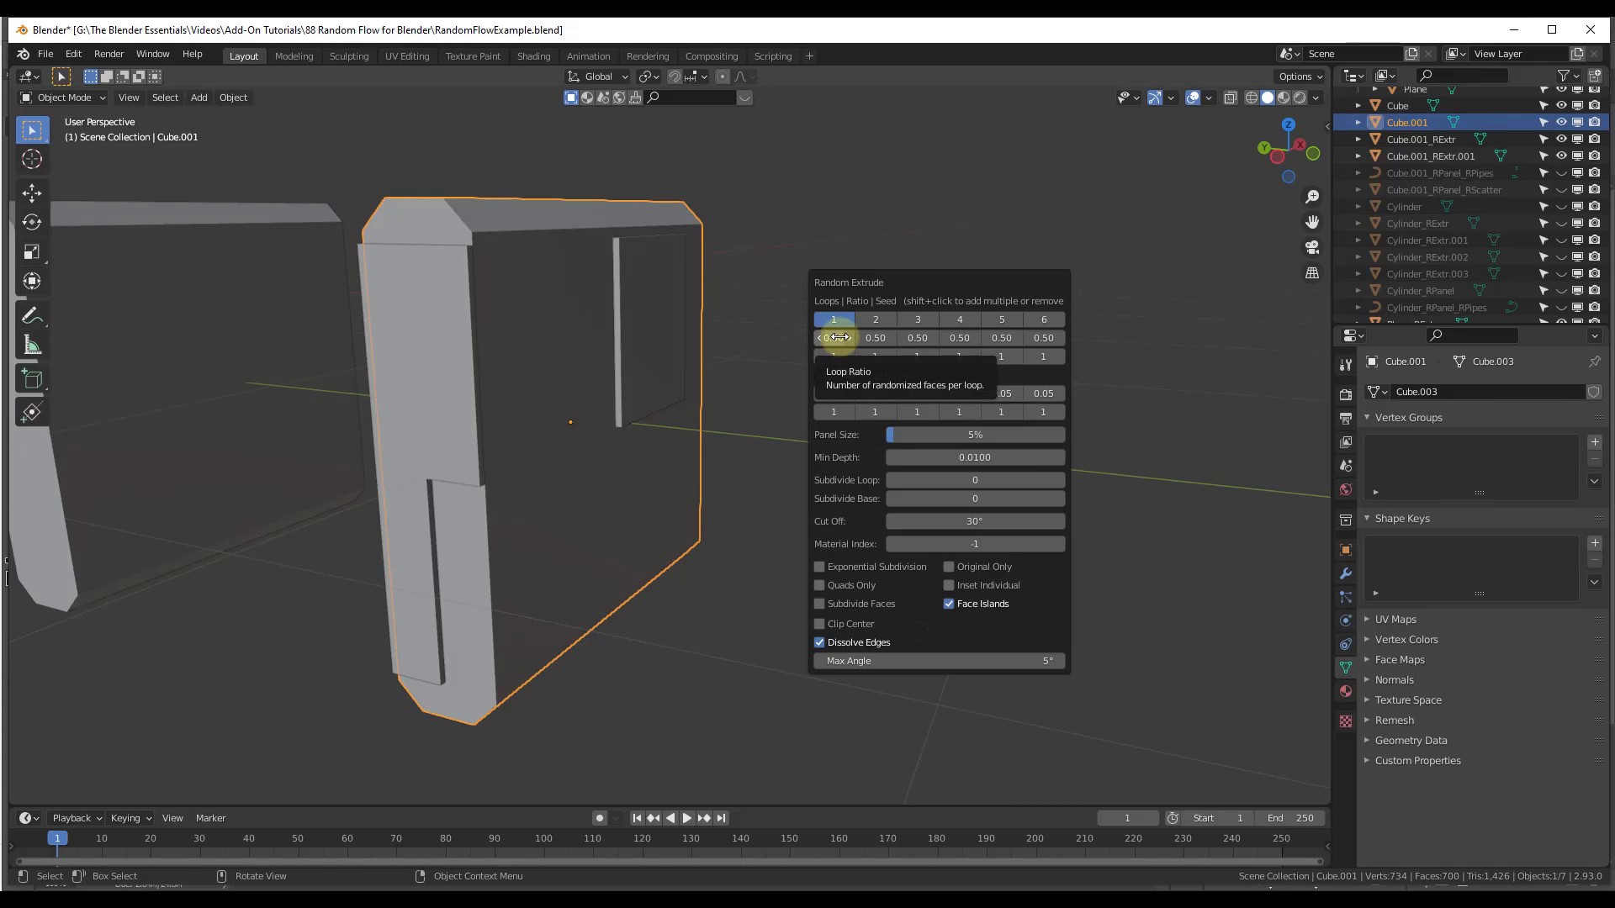
left_click_drag(838, 337, 848, 337)
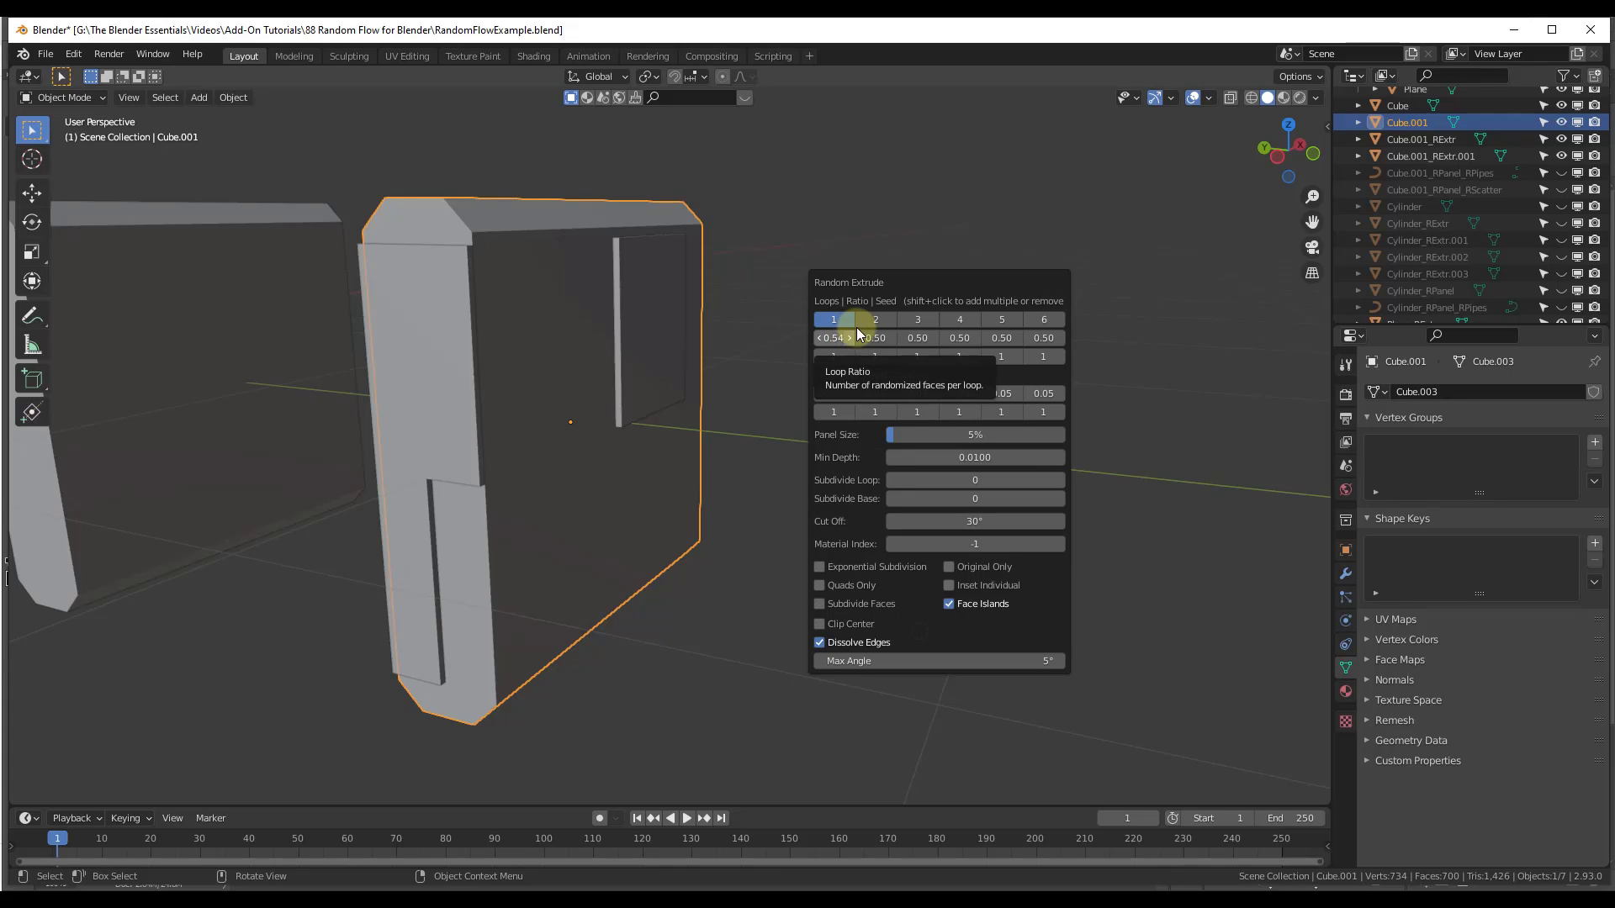
Add loops 2 and 3 to the random extrusion and set loop 2's ratio to 0.35
left_click(880, 320, "shift")
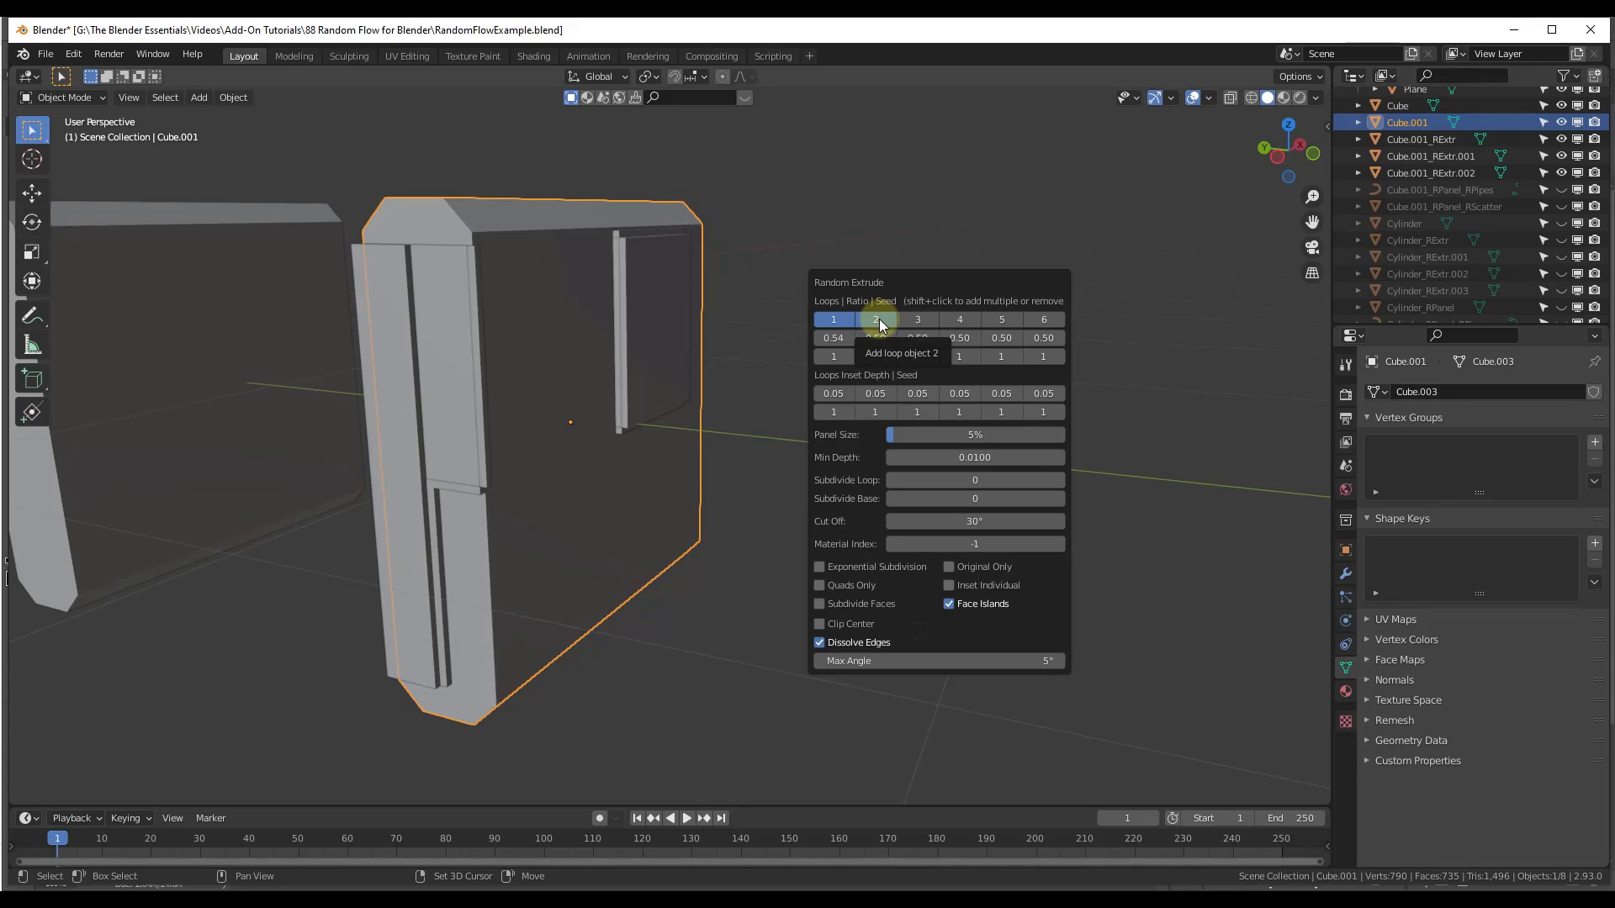
left_click(906, 320, "shift")
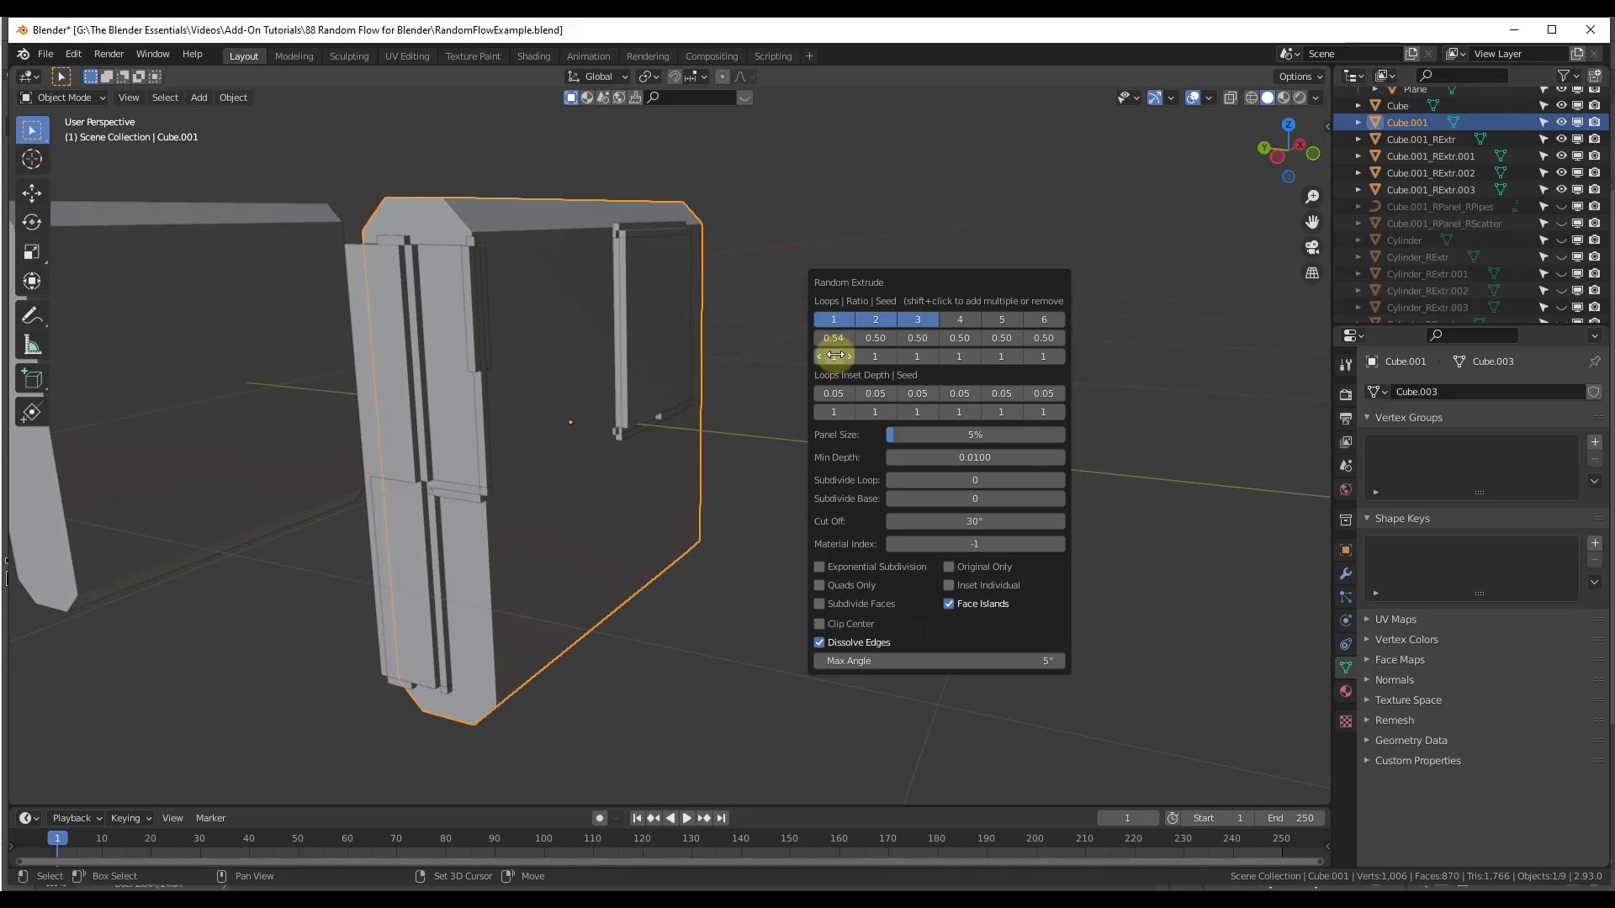
left_click_drag(886, 339, 873, 337)
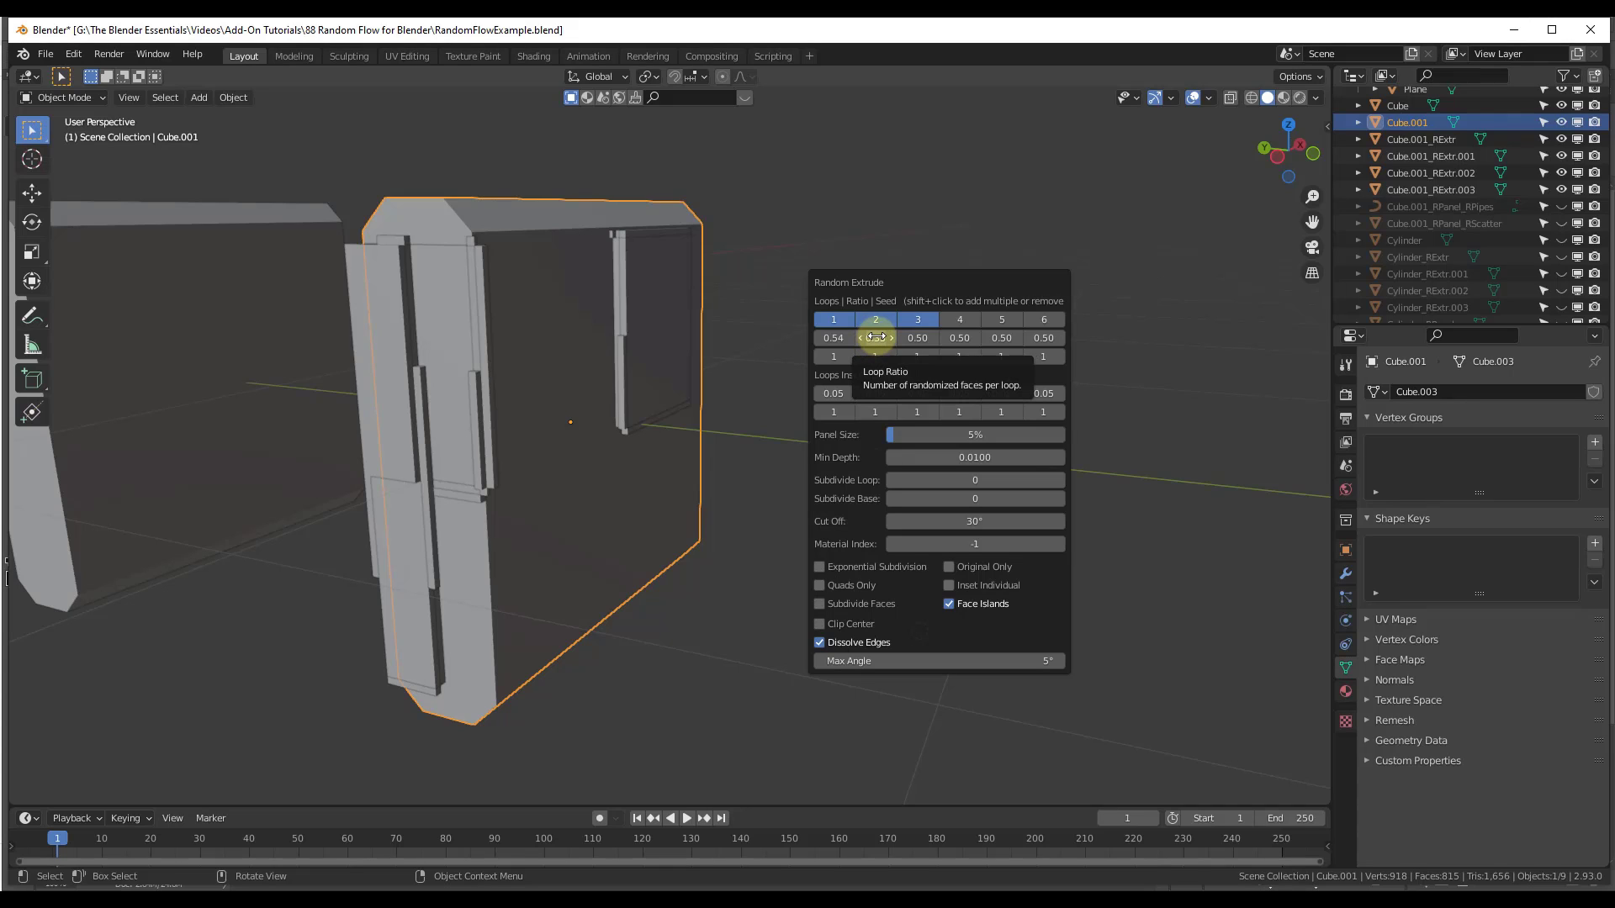
Try different random seeds for loop 2 and set its seed to 4
mouse_move(880, 356)
left_mouse_down()
mouse_move(899, 357)
mouse_move(886, 354)
left_mouse_up()
scroll(879, 354, "down", 3, "ctrl")
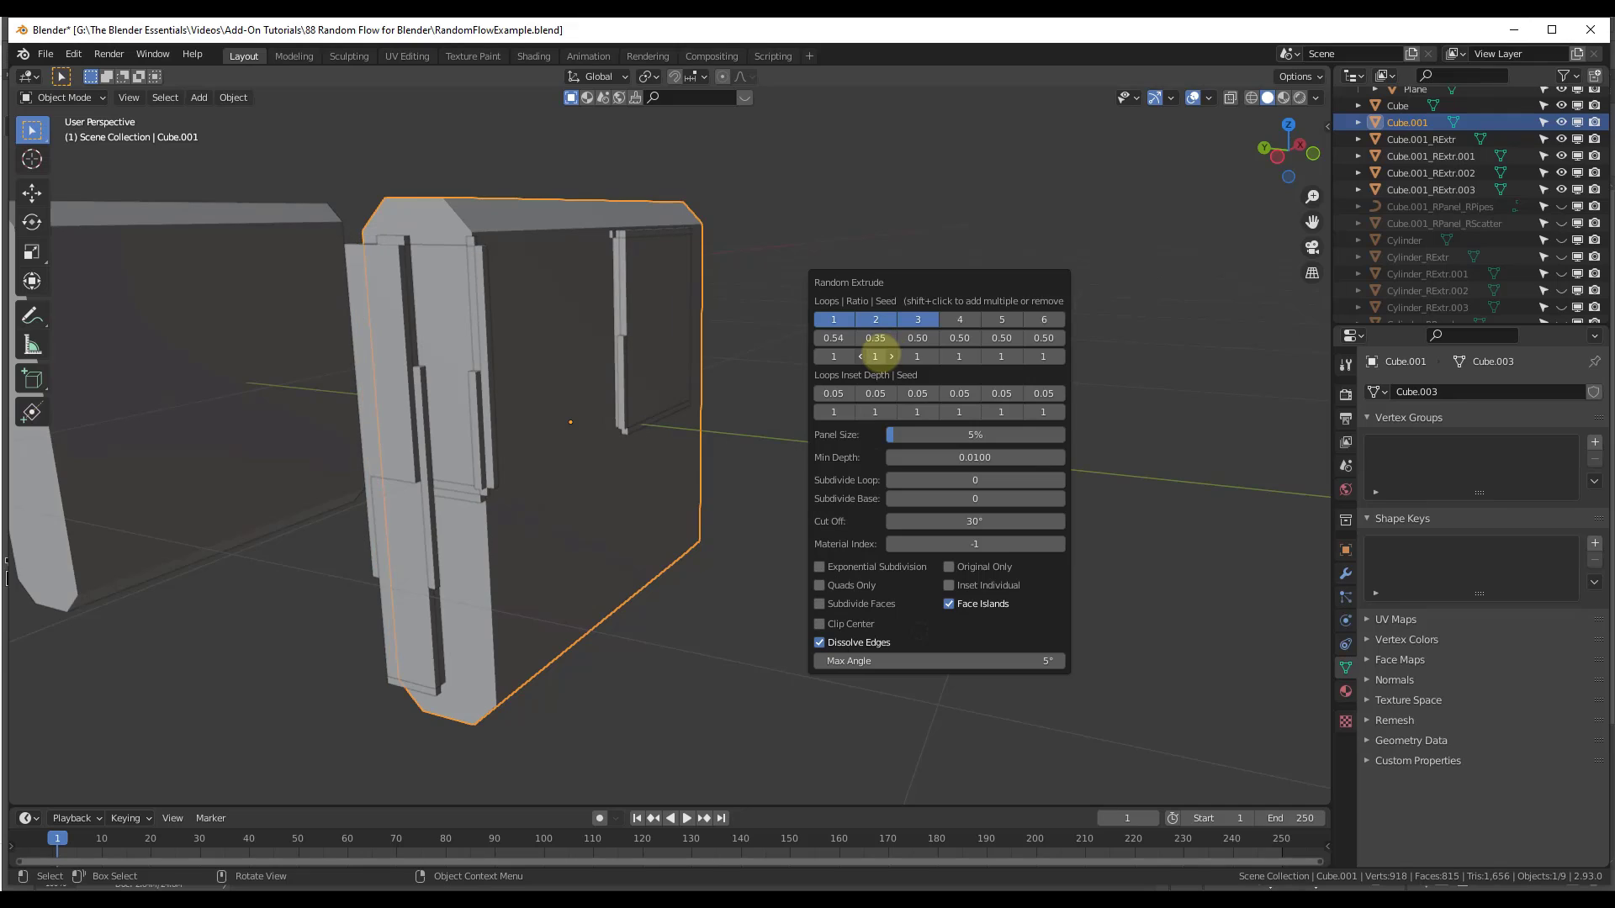
scroll(875, 354, "up", 5, "ctrl")
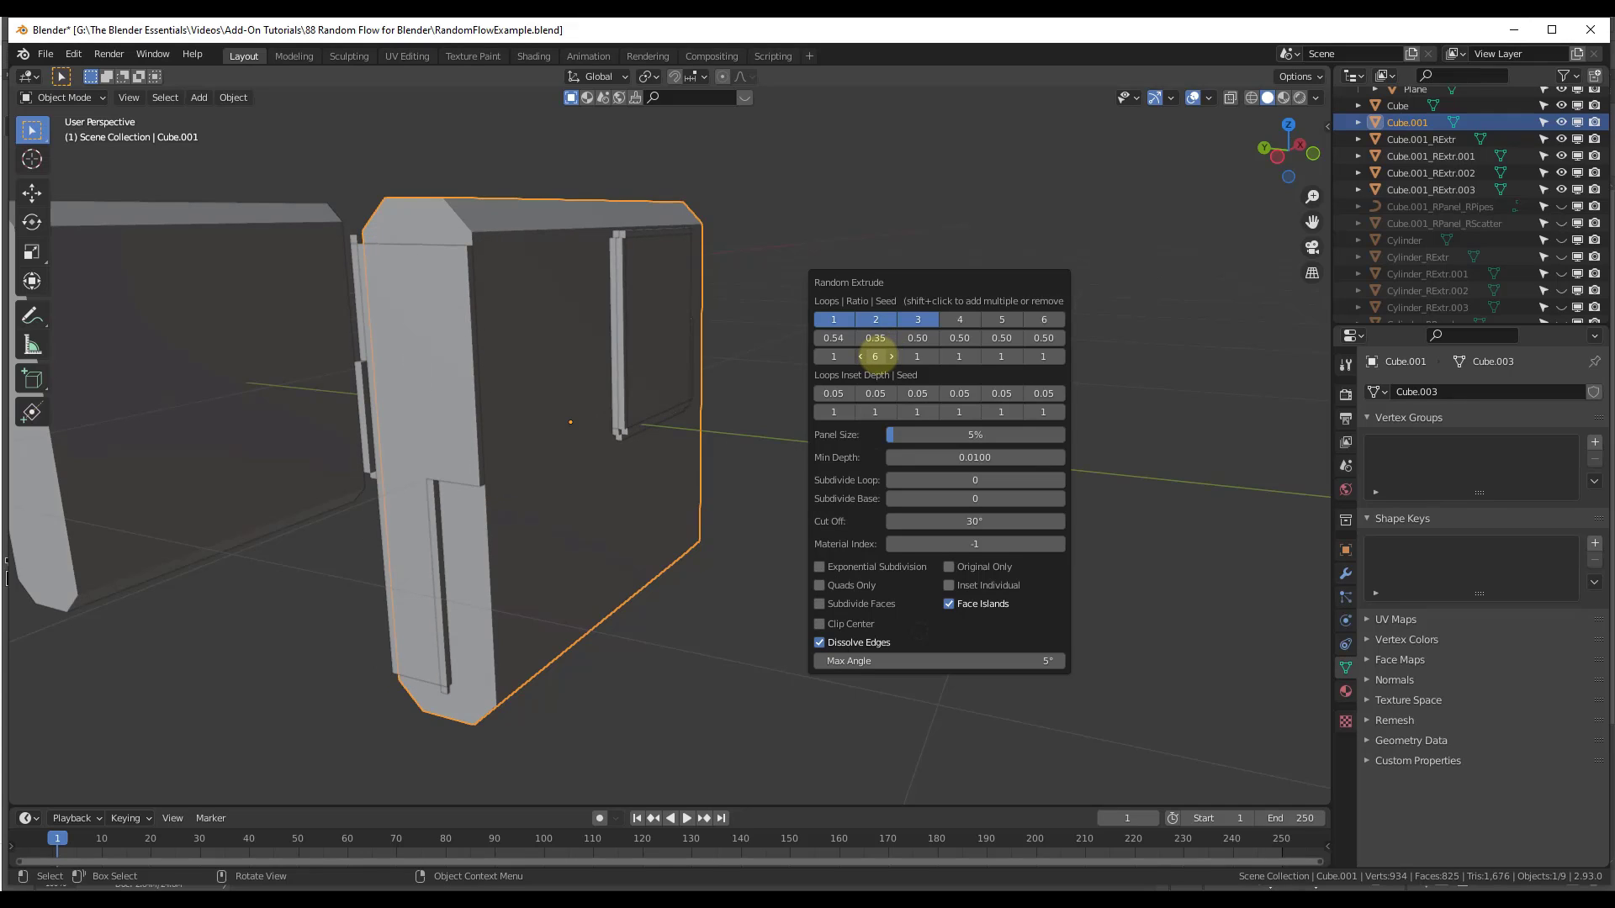
scroll(875, 354, "down", 4, "ctrl")
left_click_drag(875, 357, 881, 354)
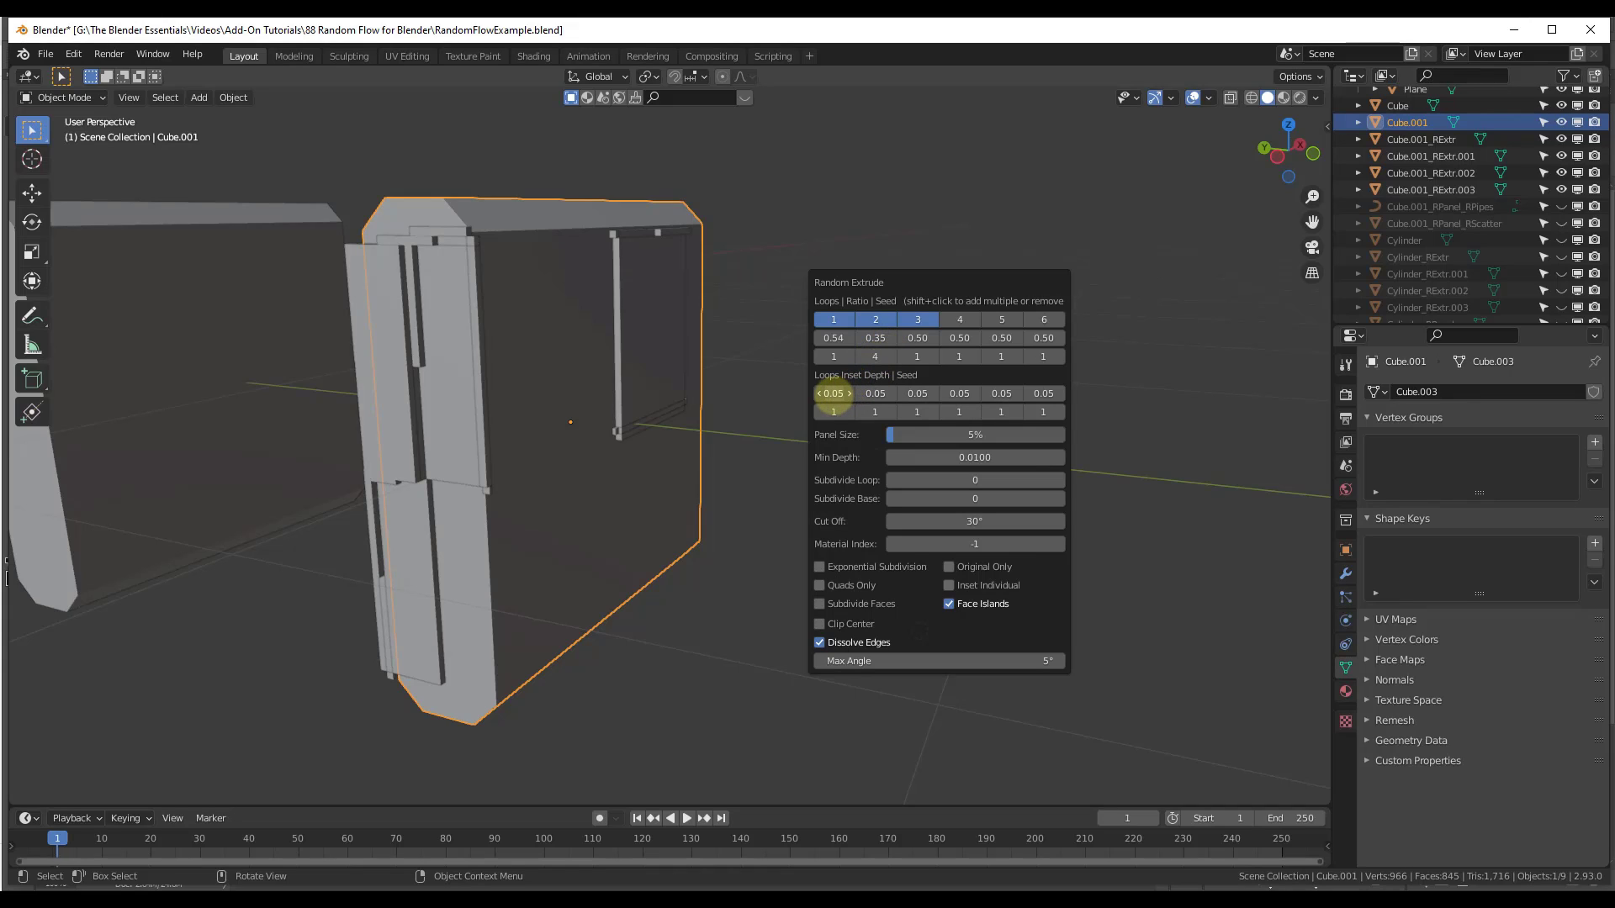
Set the loop inset depths to 0.04 for loop 1, 0.00 for loop 2 and 0.04 for loop 3
scroll(830, 395, "down", 5, "ctrl")
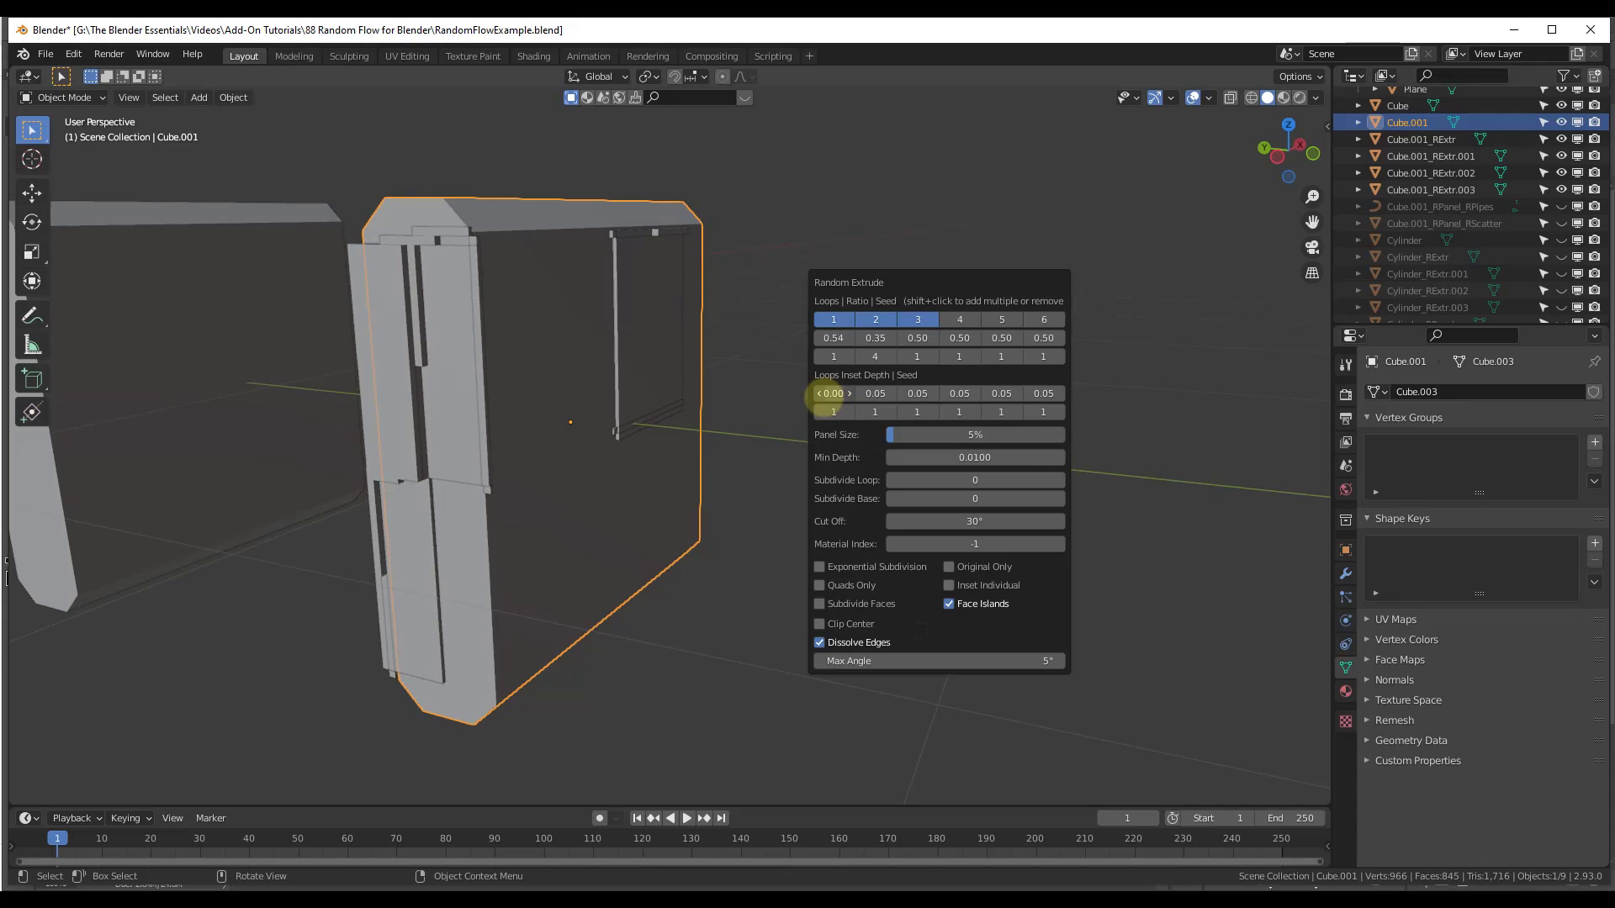
scroll(828, 395, "up", 5, "ctrl")
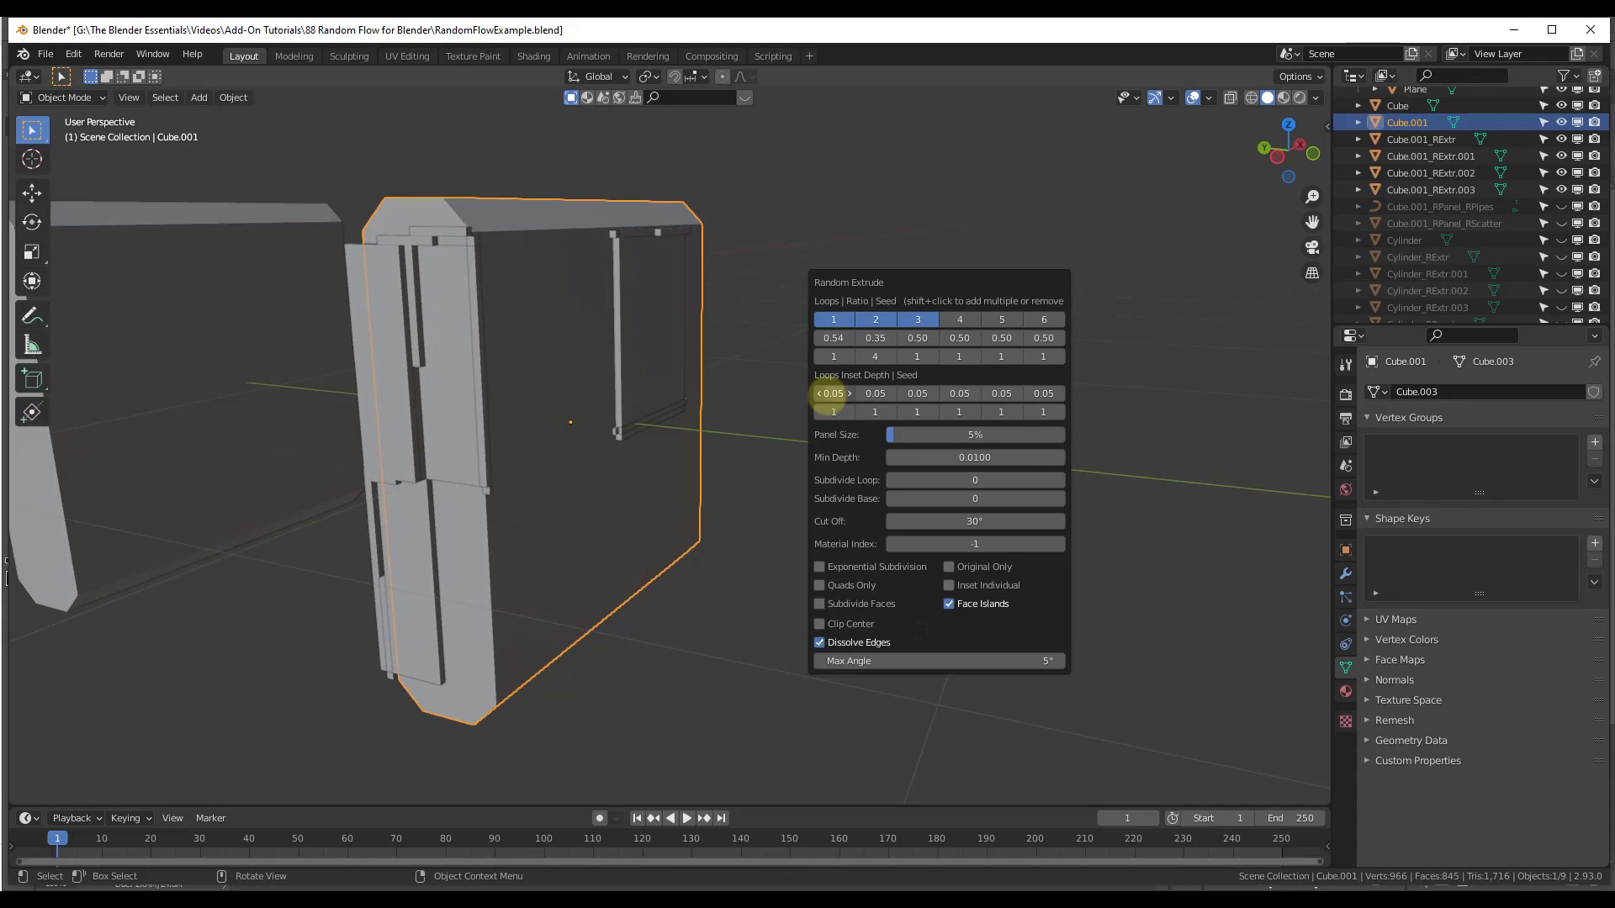
scroll(830, 395, "down", 1, "ctrl")
scroll(867, 393, "down", 5, "ctrl")
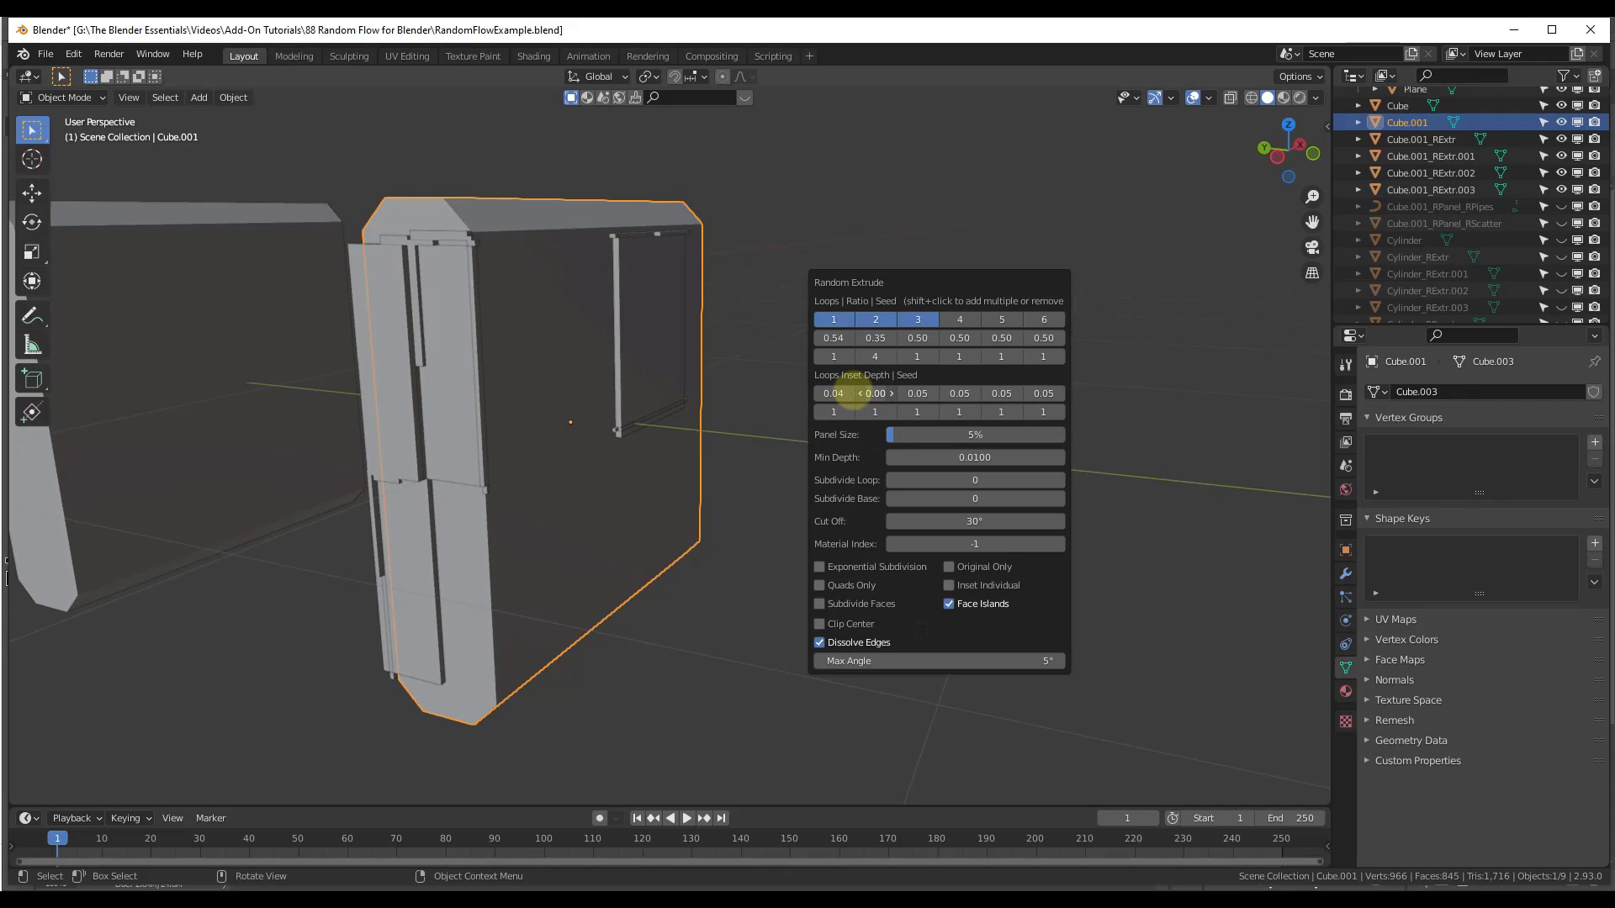
left_click_drag(853, 394, 837, 393)
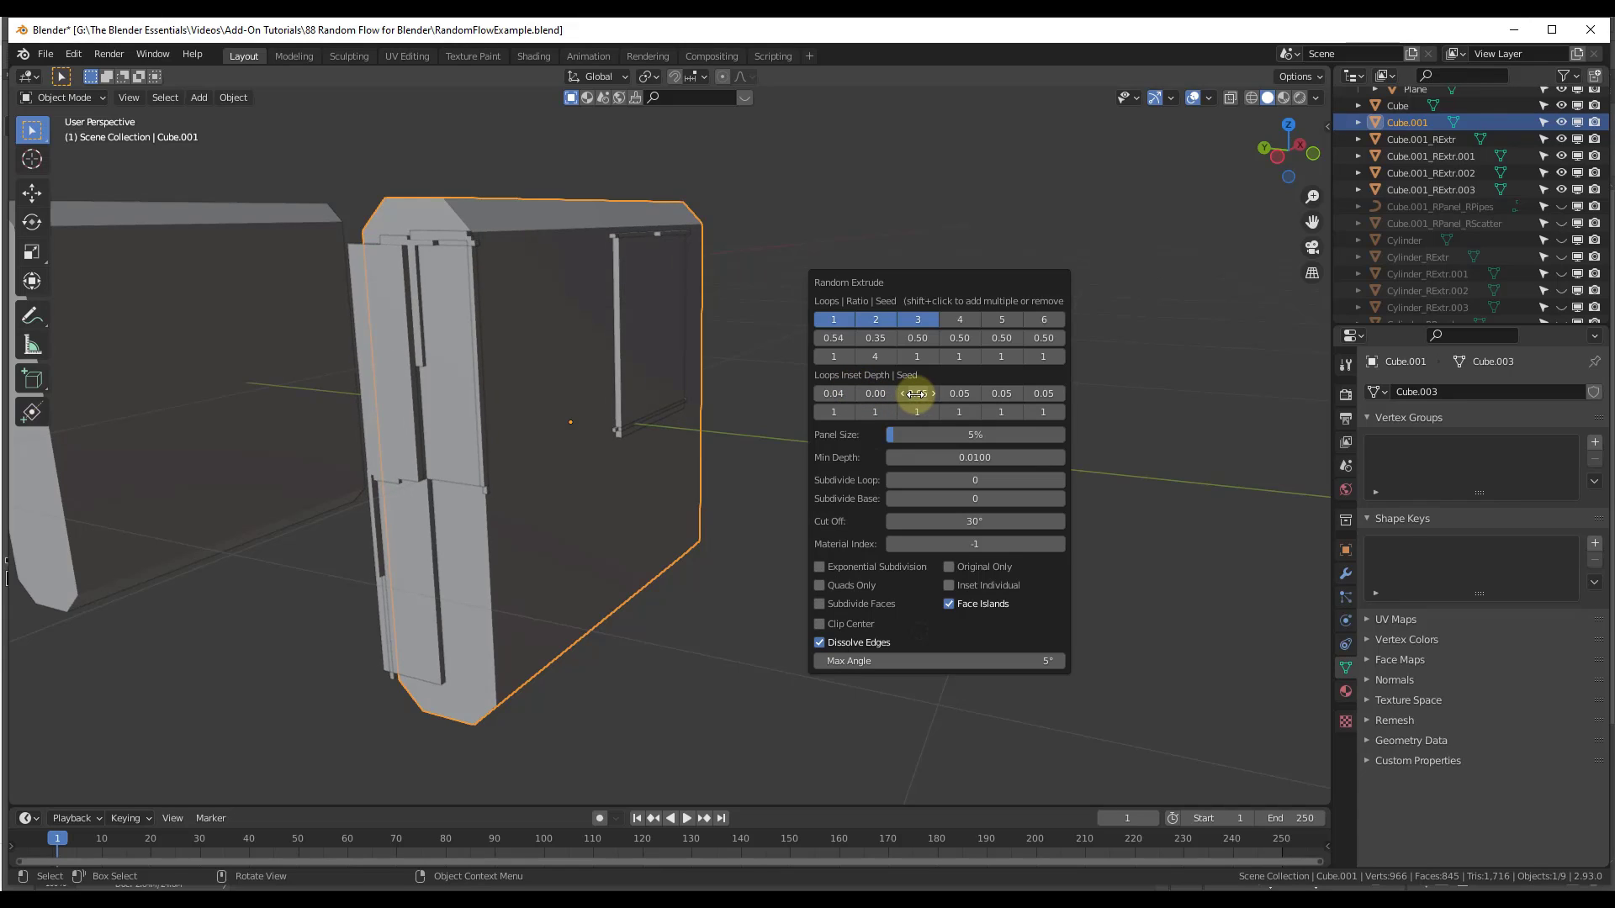
scroll(902, 394, "down", 2, "ctrl")
scroll(903, 394, "up", 1, "ctrl")
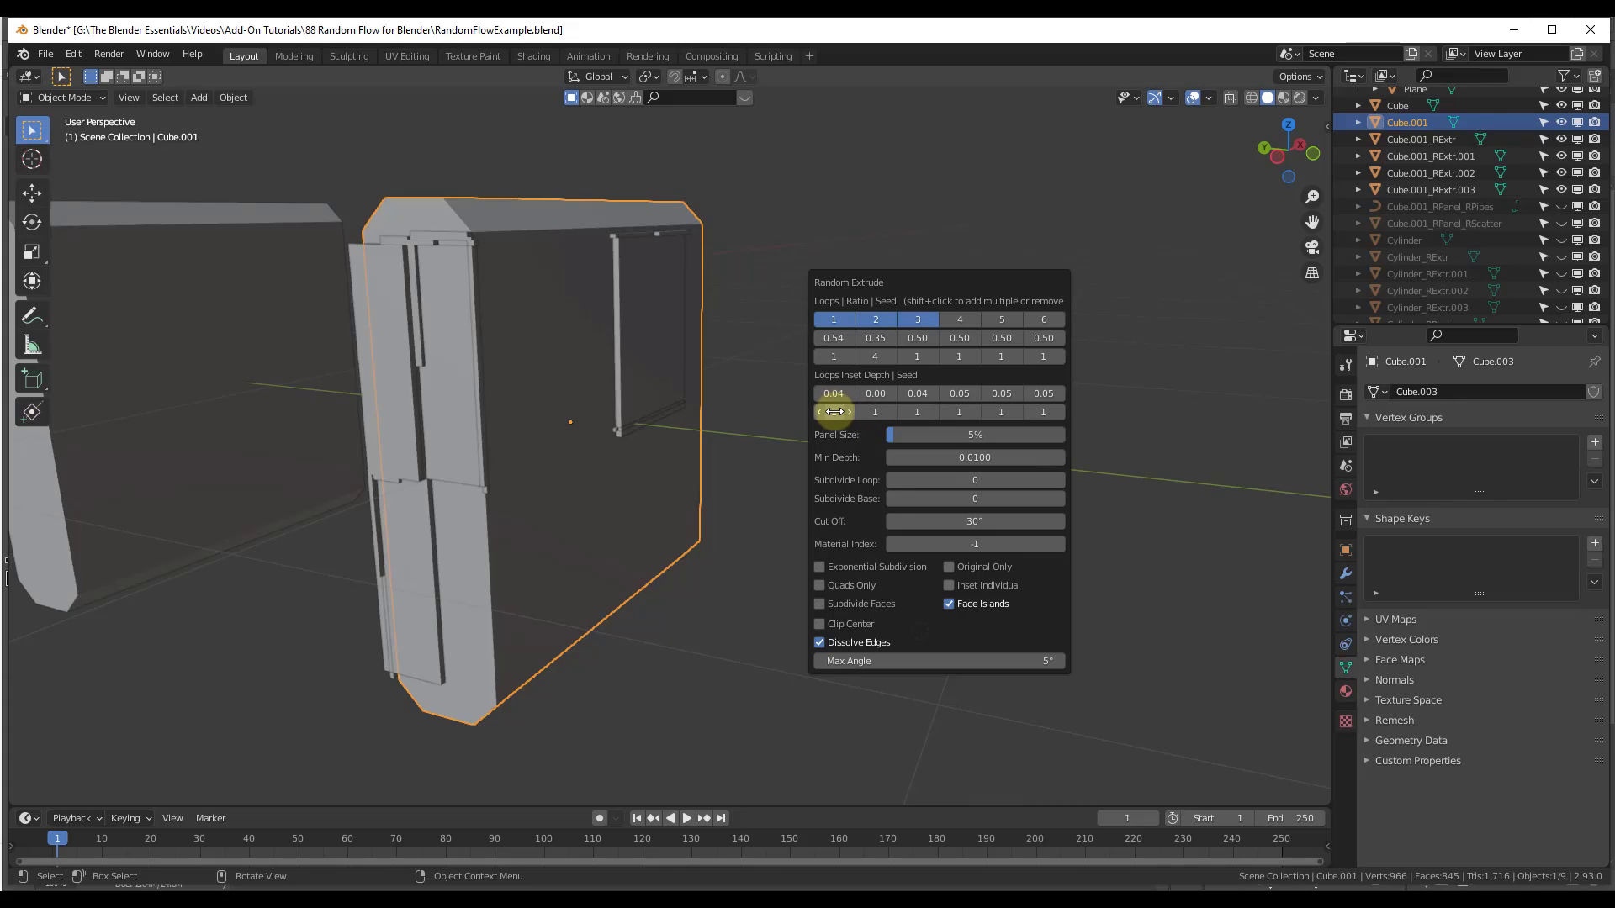
Try out the inset depth seed and minimum depth settings, and set the panel size to 62%
mouse_move(834, 411)
left_mouse_down()
mouse_move(871, 408)
mouse_move(832, 417)
left_mouse_up()
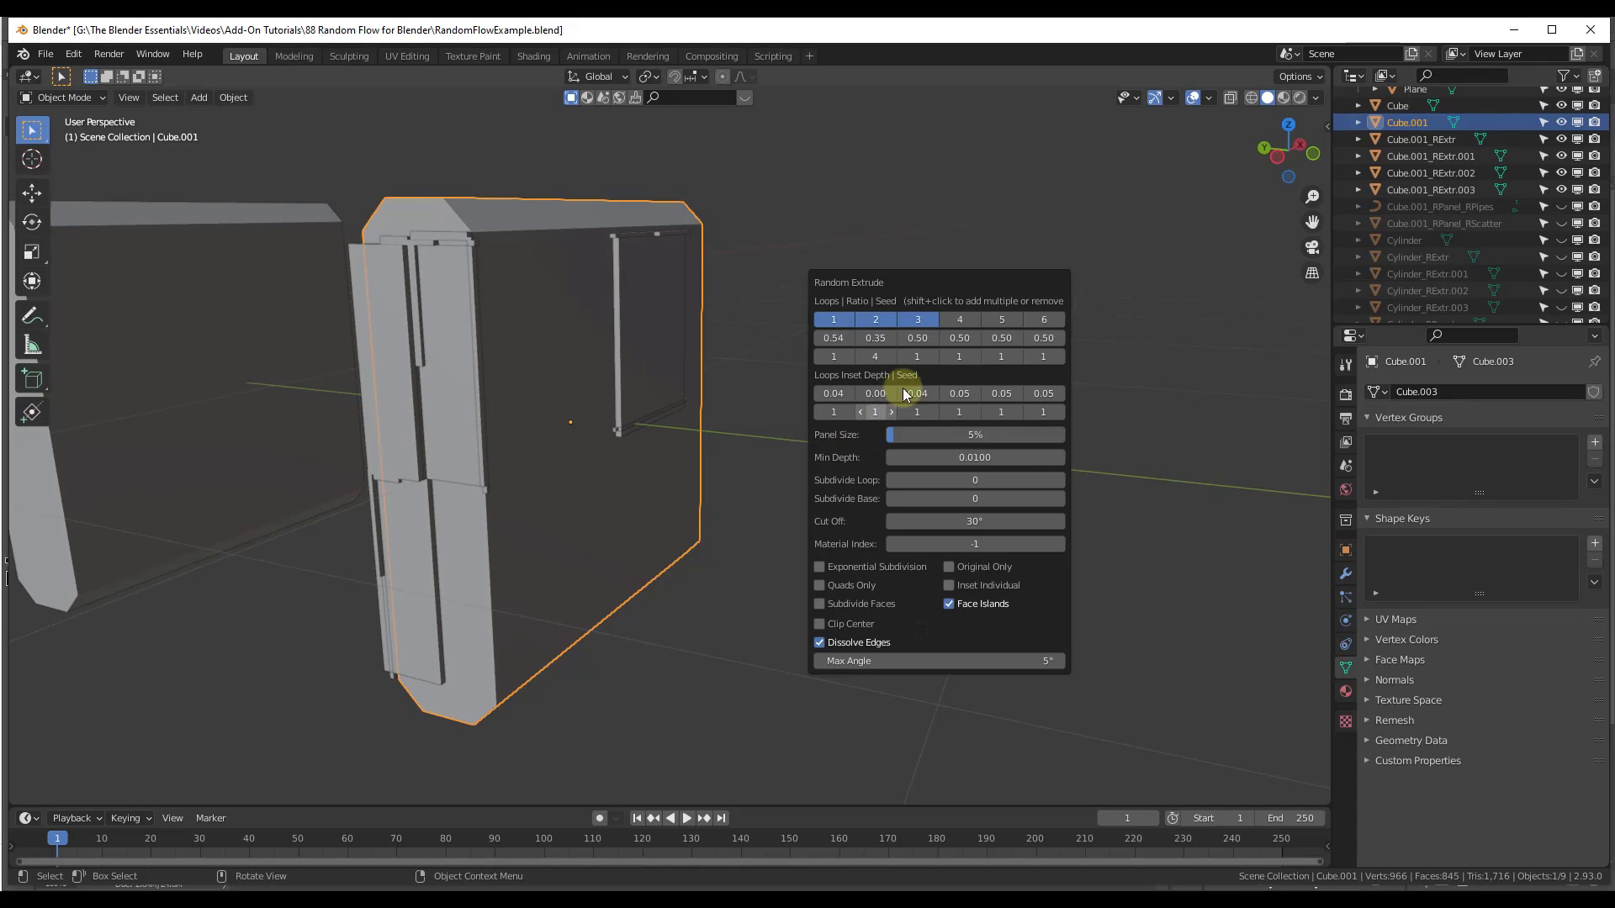
left_click_drag(980, 460, 972, 459)
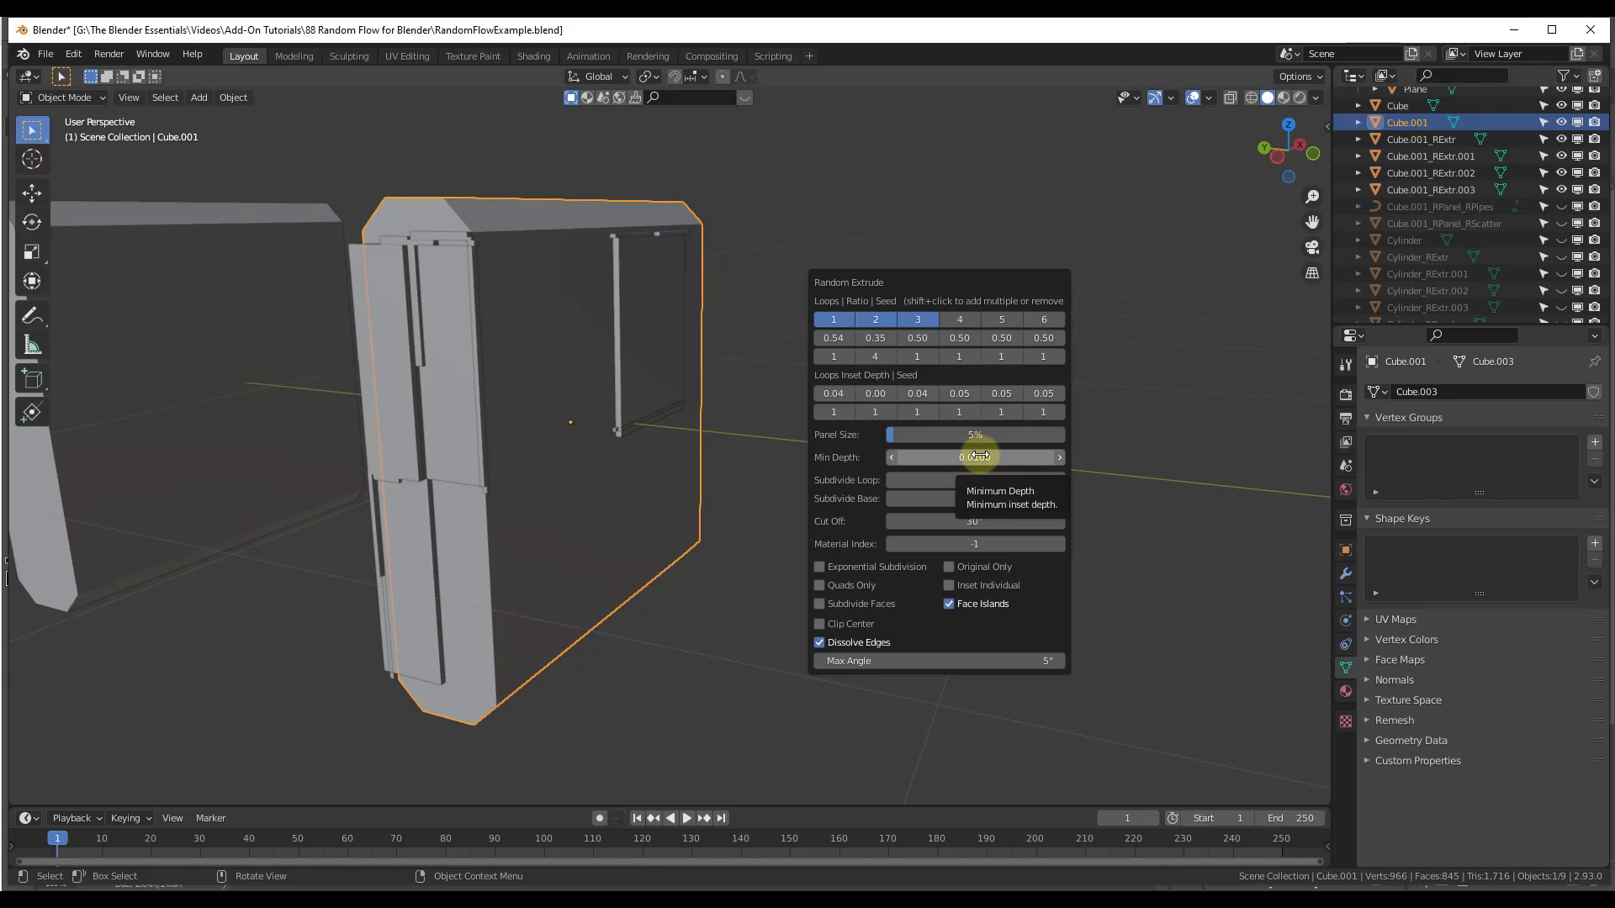
left_click_drag(984, 455, 1073, 457)
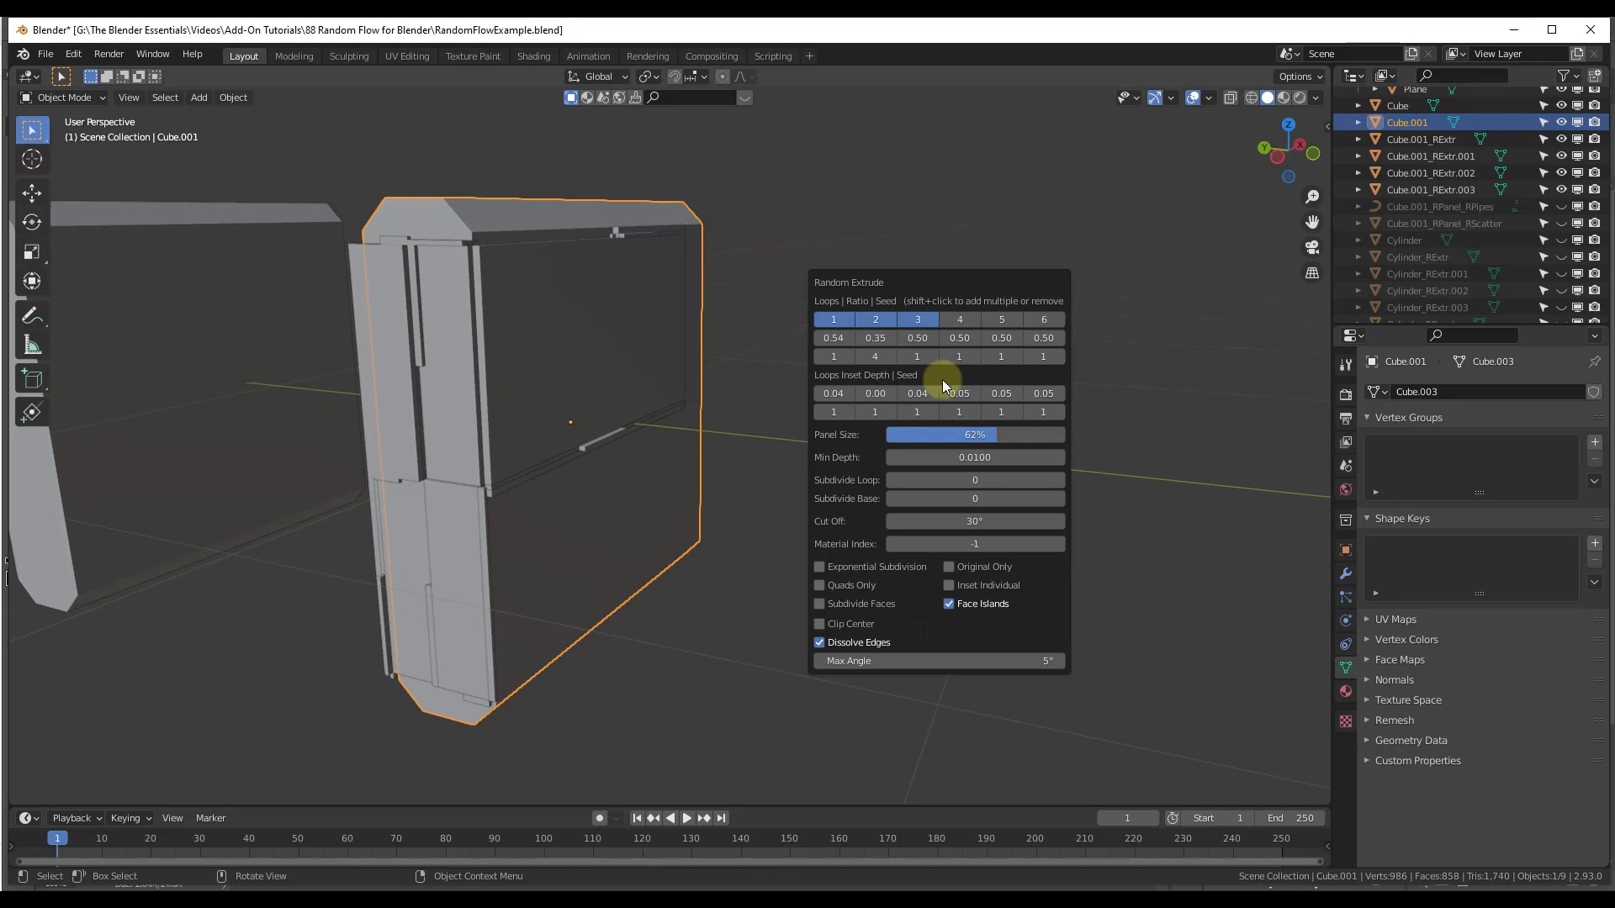
Set loop 1's ratio to 0.72 and seed to 7, with Subdivide Loop at 3 and Subdivide Base at 1
mouse_move(833, 359)
left_mouse_down()
mouse_move(878, 358)
mouse_move(849, 362)
mouse_move(829, 339)
mouse_move(851, 339)
left_mouse_up()
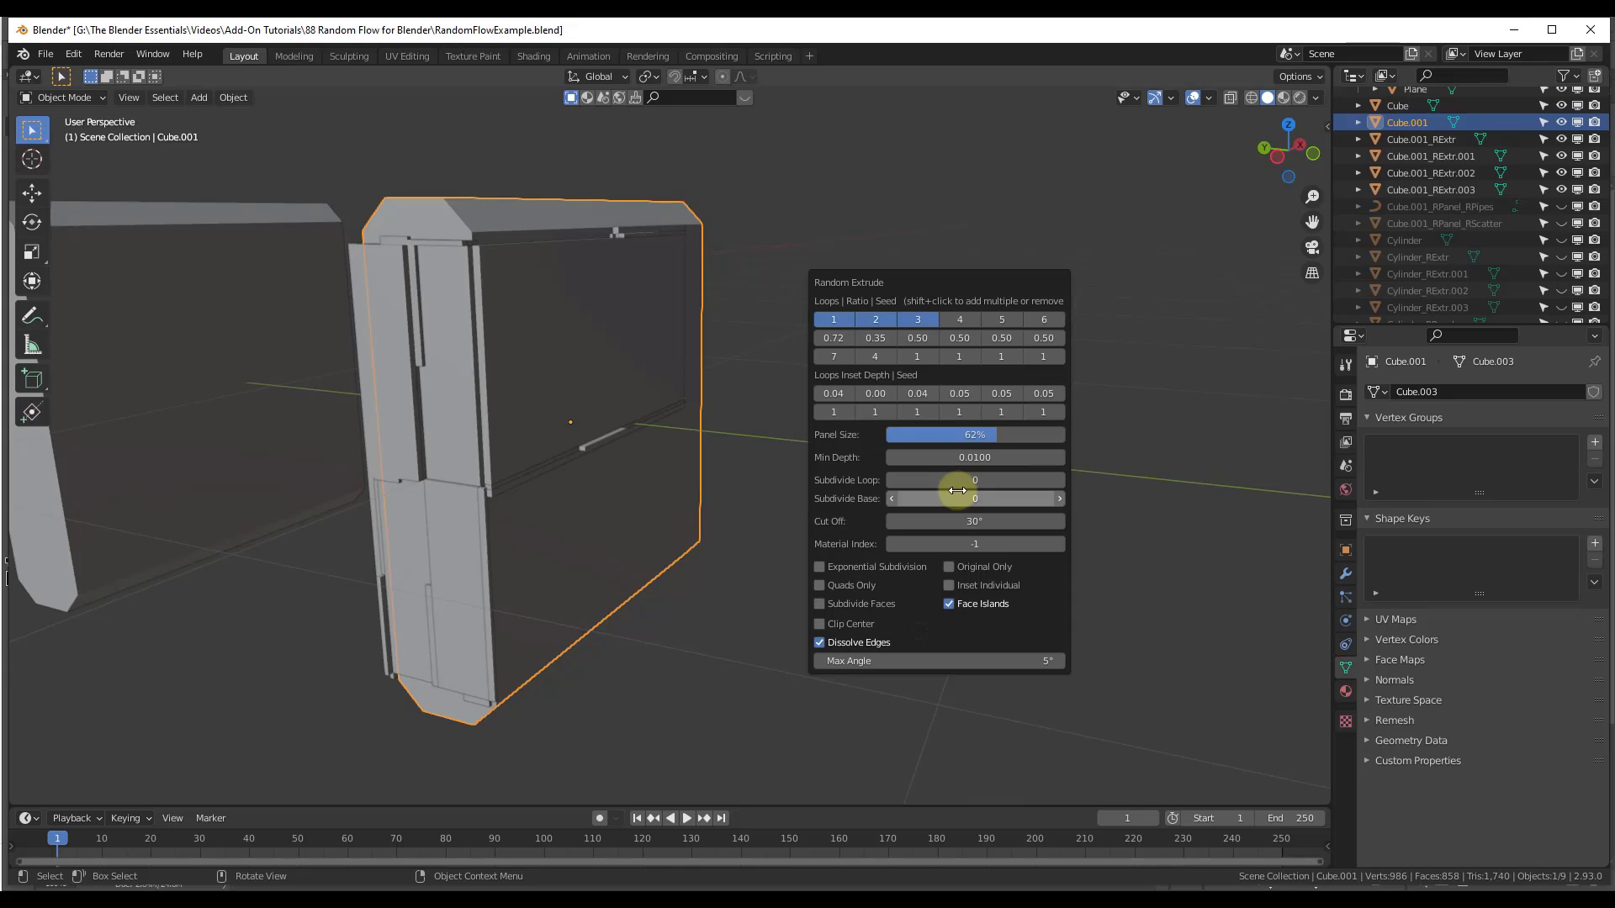
mouse_move(965, 483)
left_mouse_down()
mouse_move(1010, 497)
mouse_move(993, 494)
left_mouse_up()
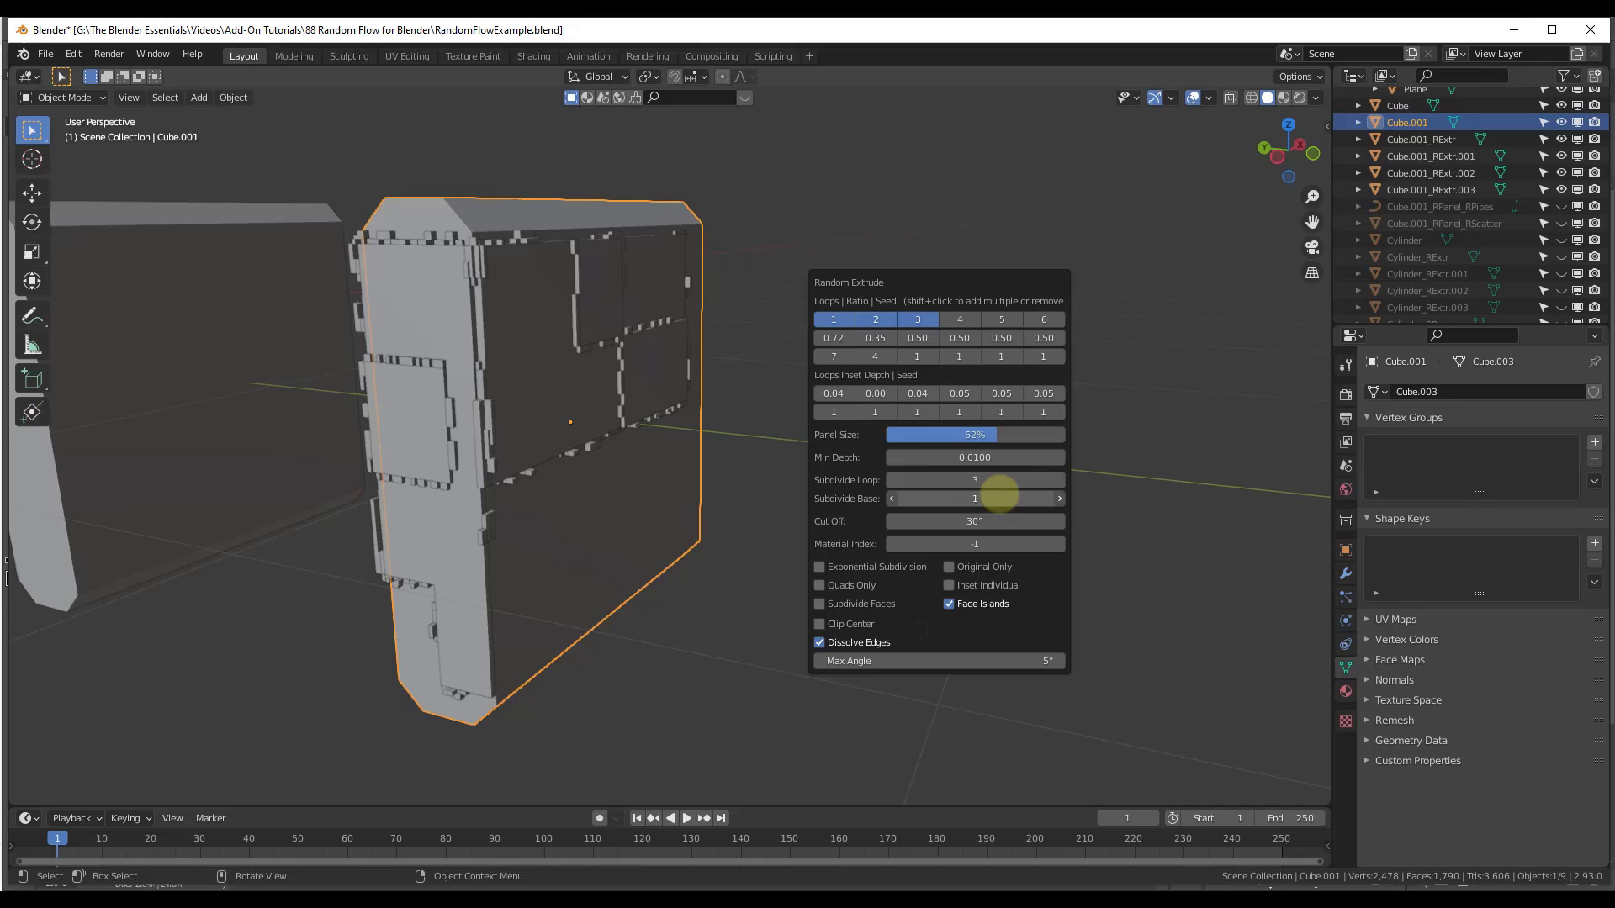
Try fewer subdivisions for the Random Extrude, ending with Subdivide Loop at 1 and Subdivide Base at 0
left_click(895, 483)
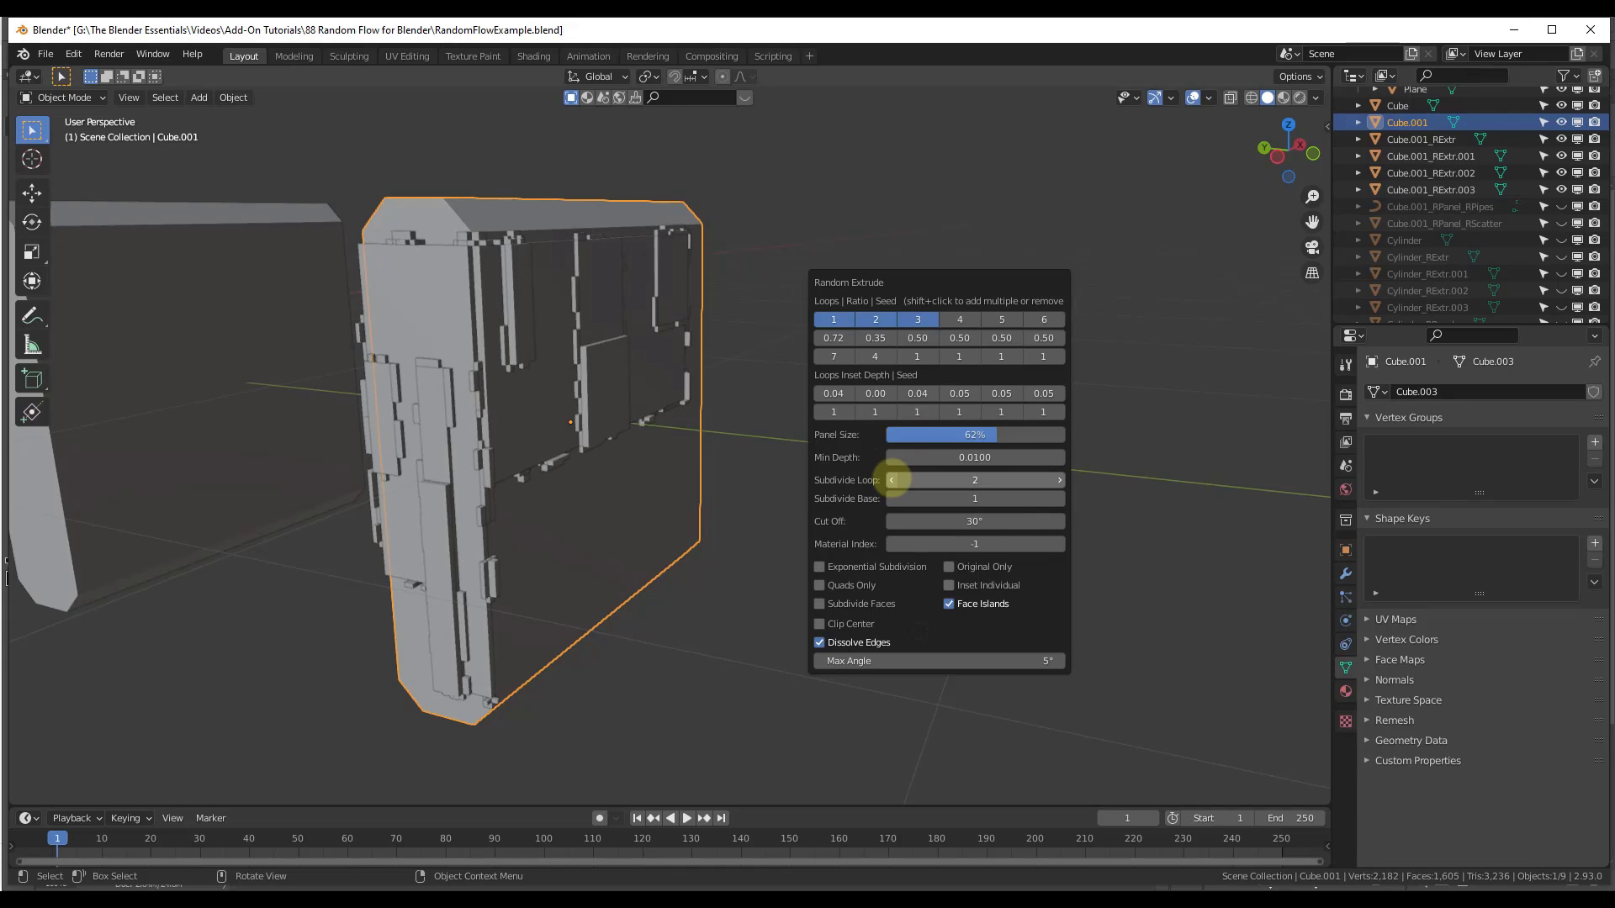
left_click(897, 479)
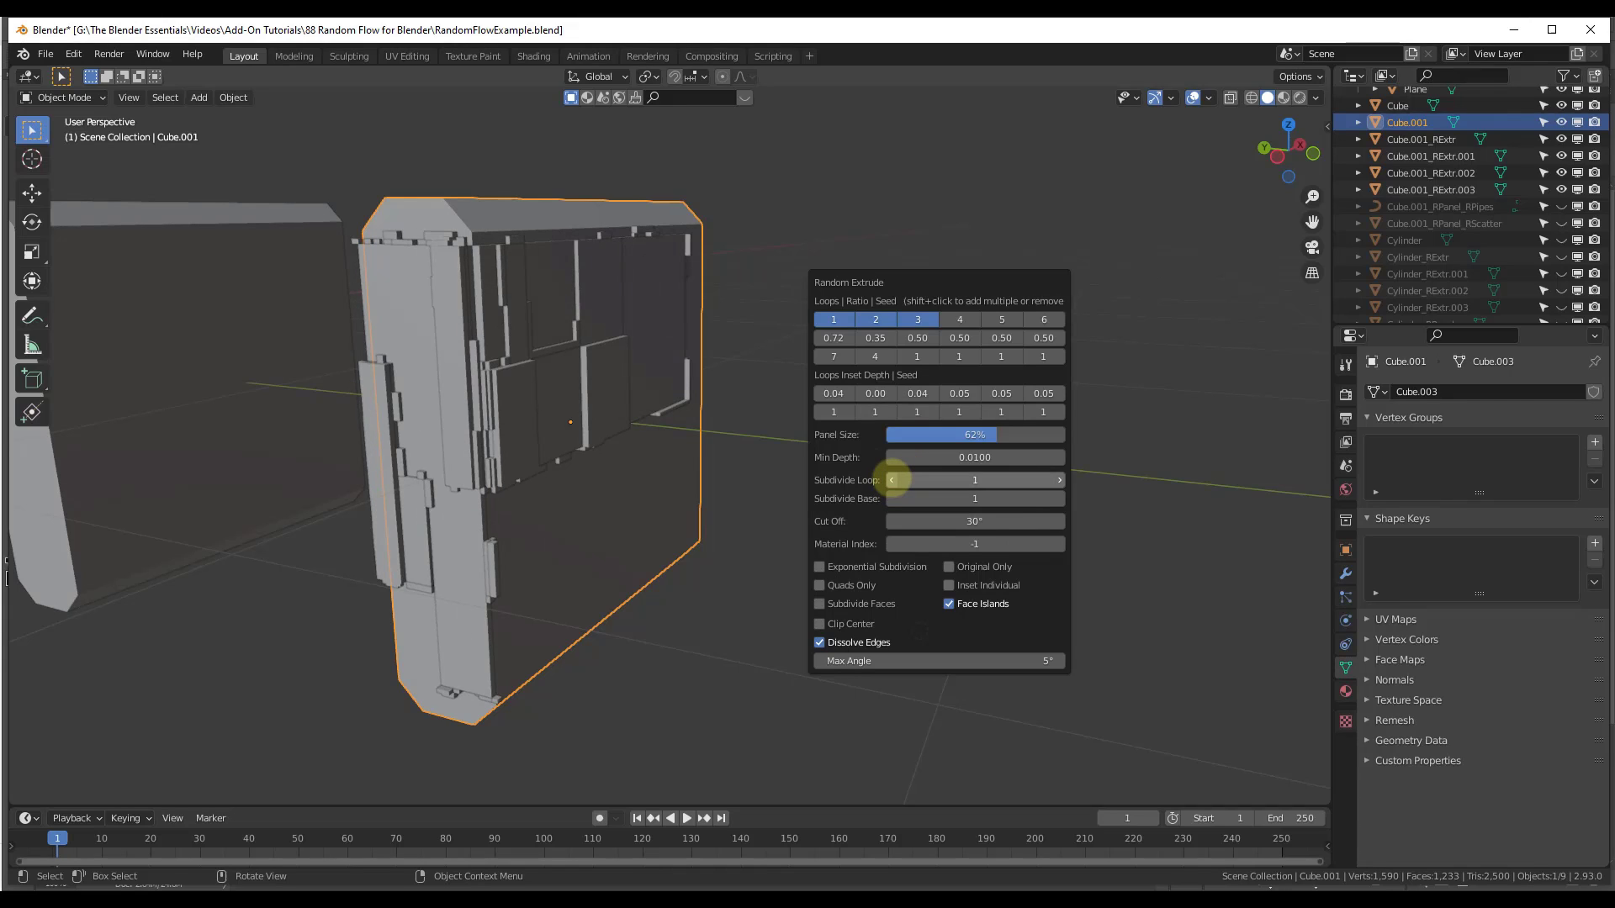
left_click(1059, 480)
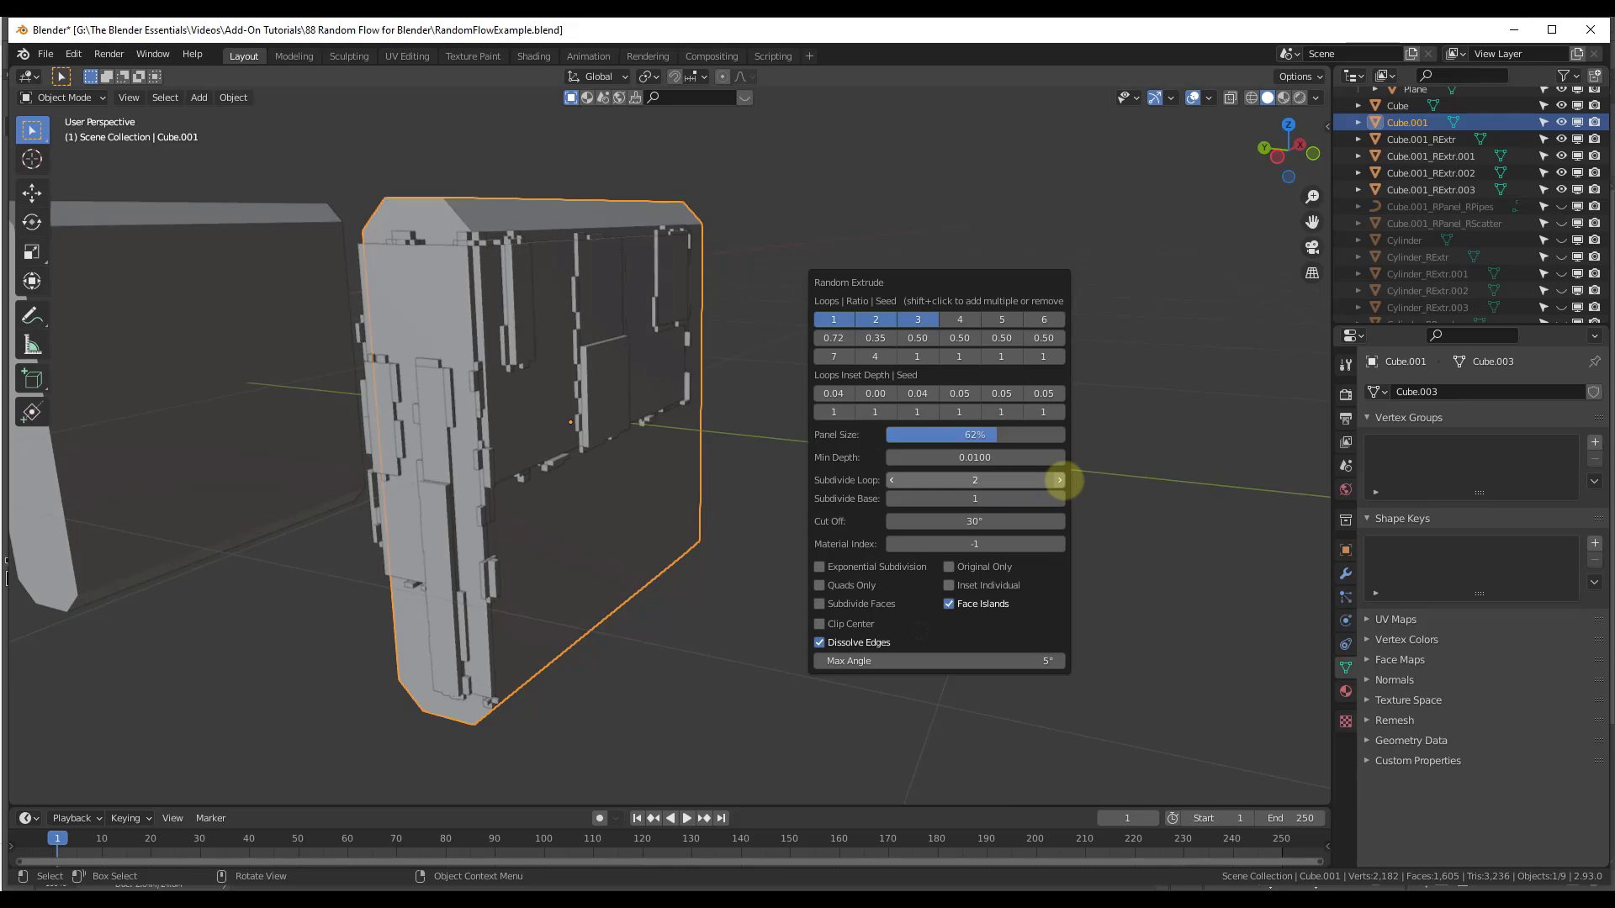
left_click(895, 481)
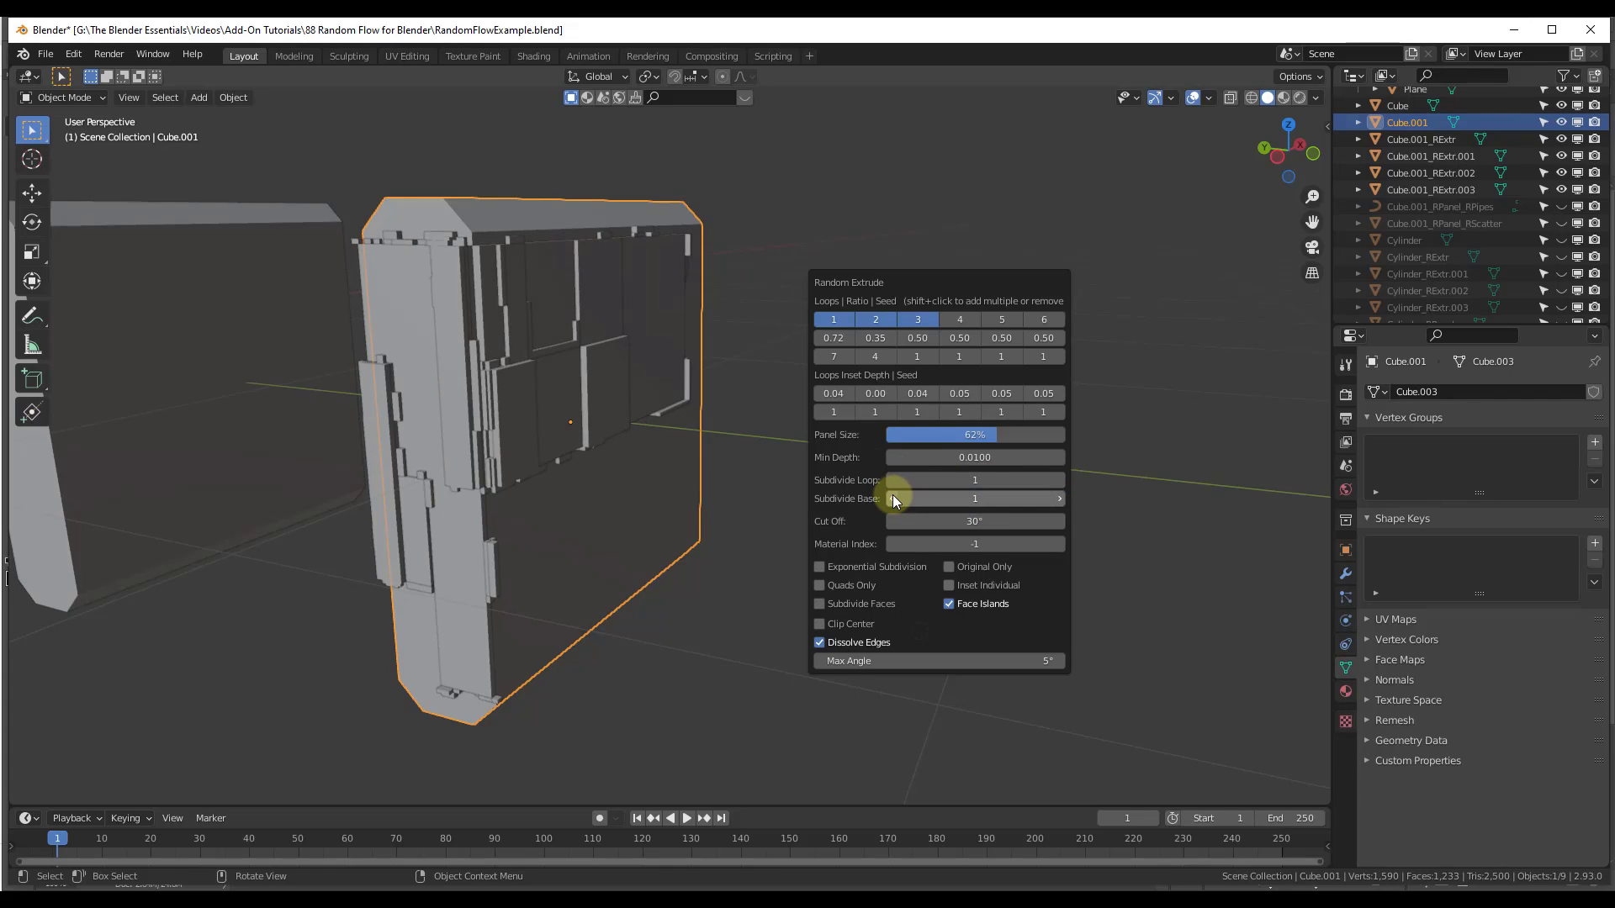
left_click(892, 498)
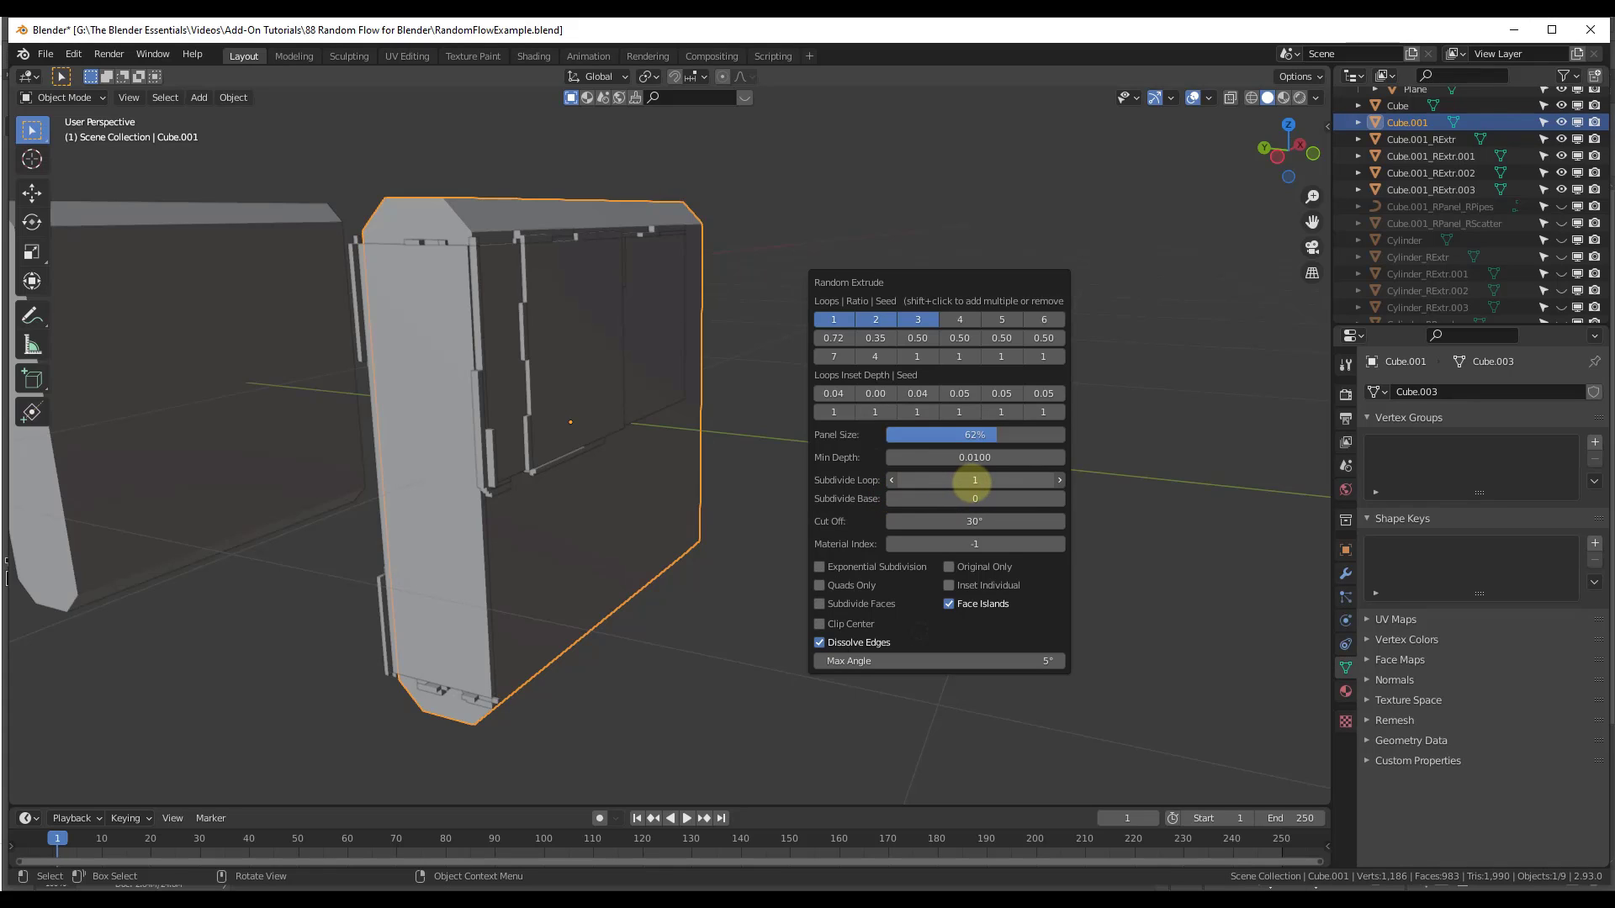
Reduce the Random Extrude panel size to 38% and vary the loop settings, with ratios of 0.43 and 0.46 for loops 1 and 2
mouse_move(975, 481)
left_mouse_down()
mouse_move(1027, 485)
mouse_move(955, 496)
left_mouse_up()
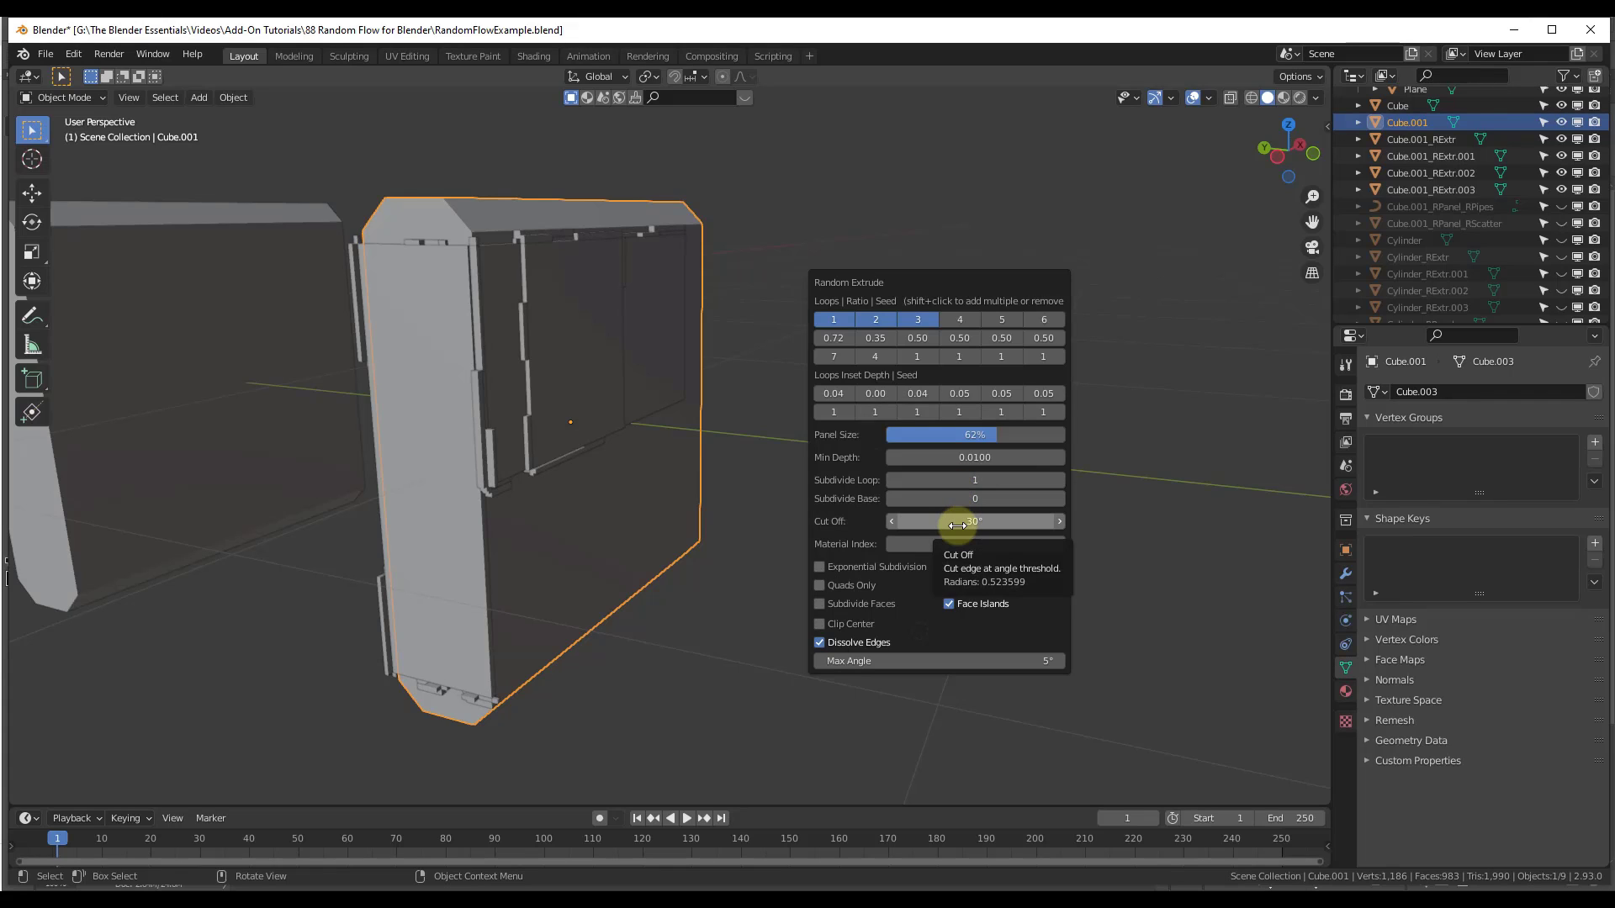
left_click_drag(990, 434, 940, 434)
left_click_drag(838, 356, 880, 339)
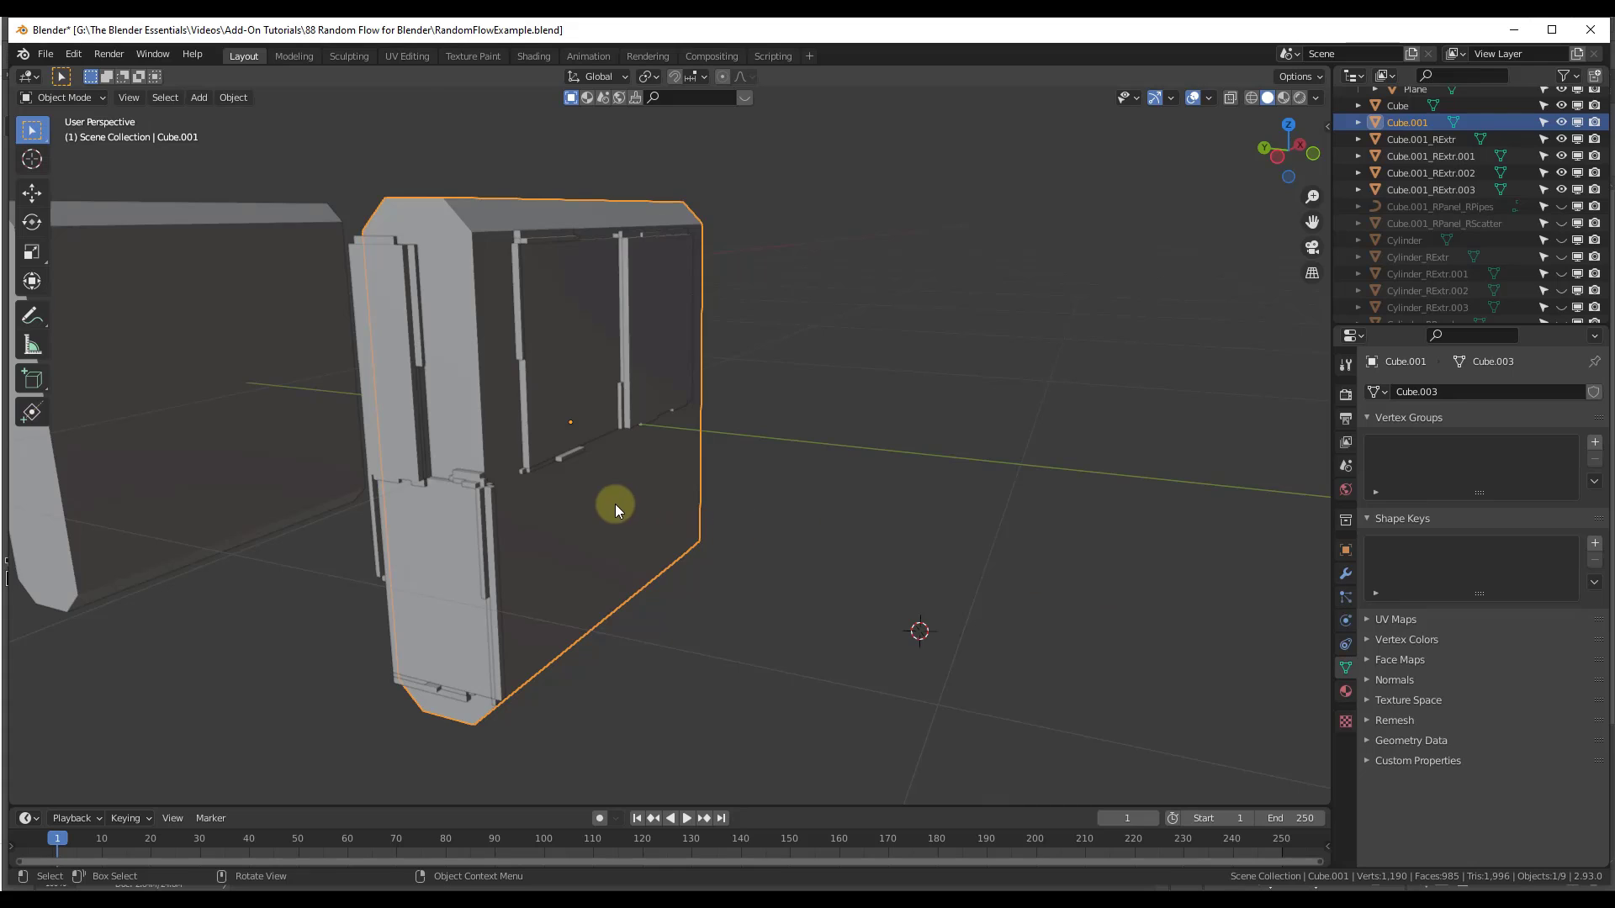
In Edit Mode, select three lower faces on the block's broad side, the bevel faces along its upper edge and two faces on top
key("Tab")
left_click(516, 540)
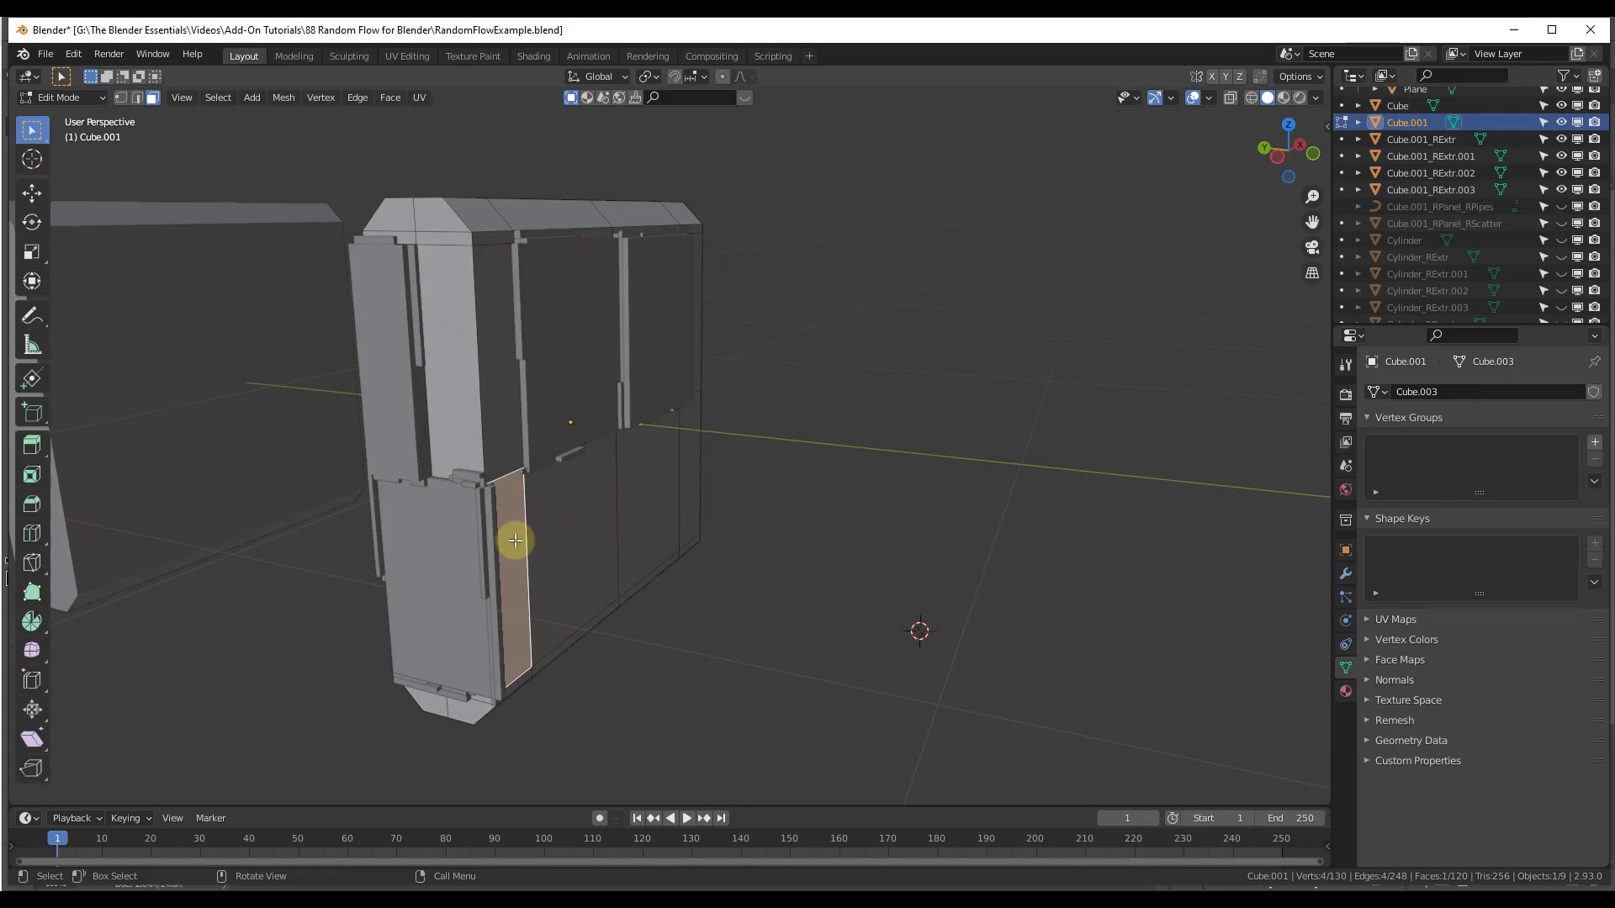
left_click(589, 526, "shift")
left_click(562, 220, "shift")
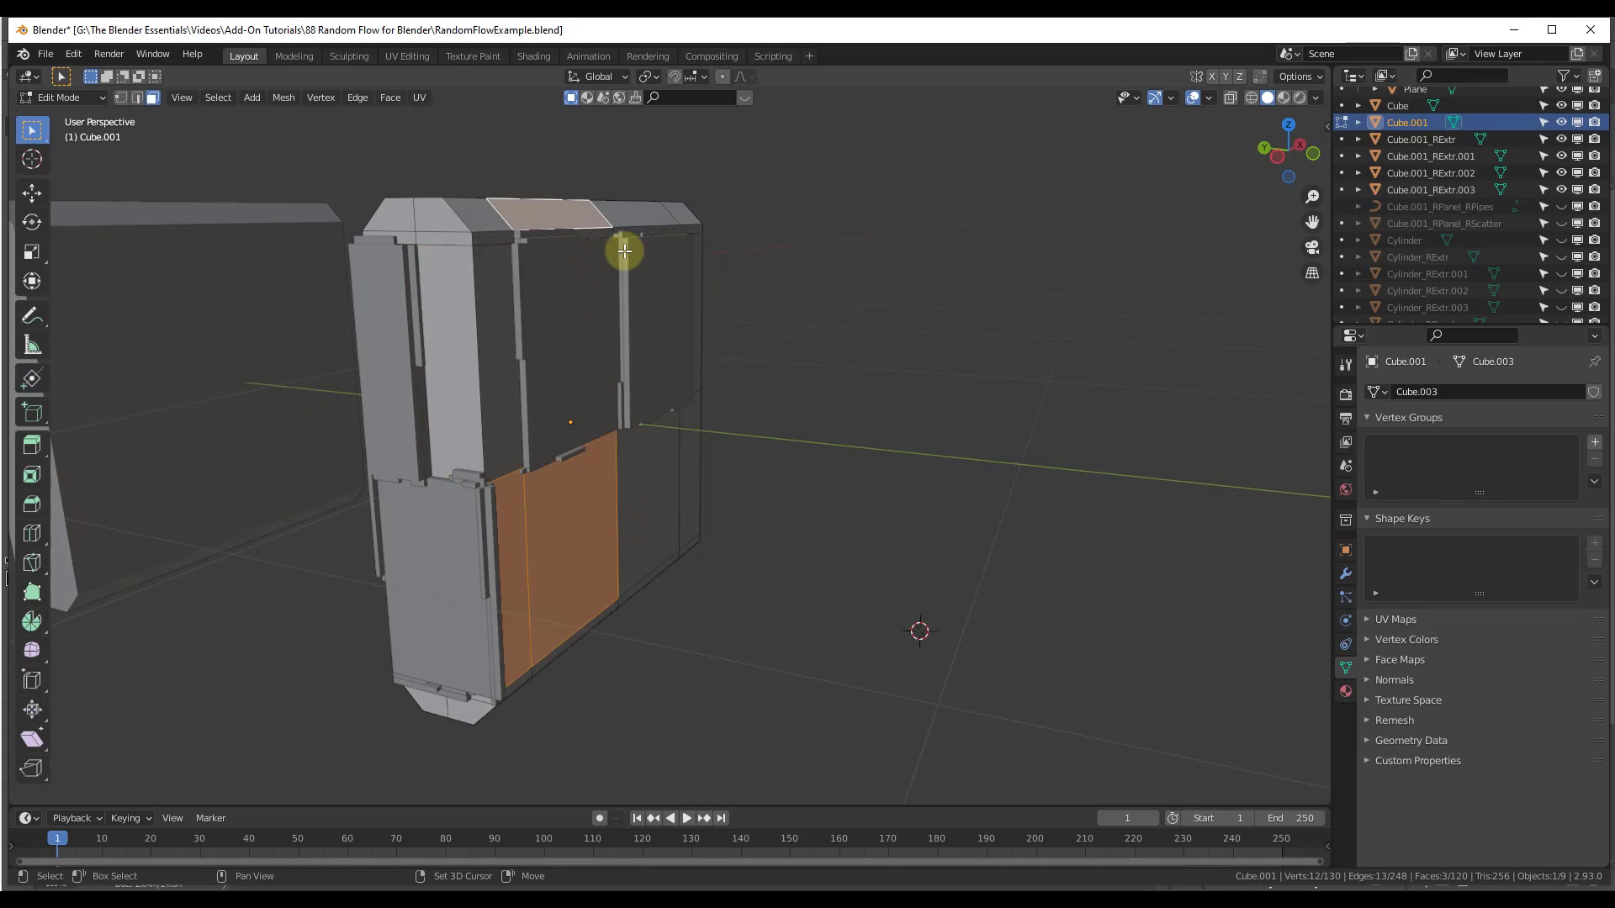
left_click(685, 500, "shift")
left_click(647, 212, "shift")
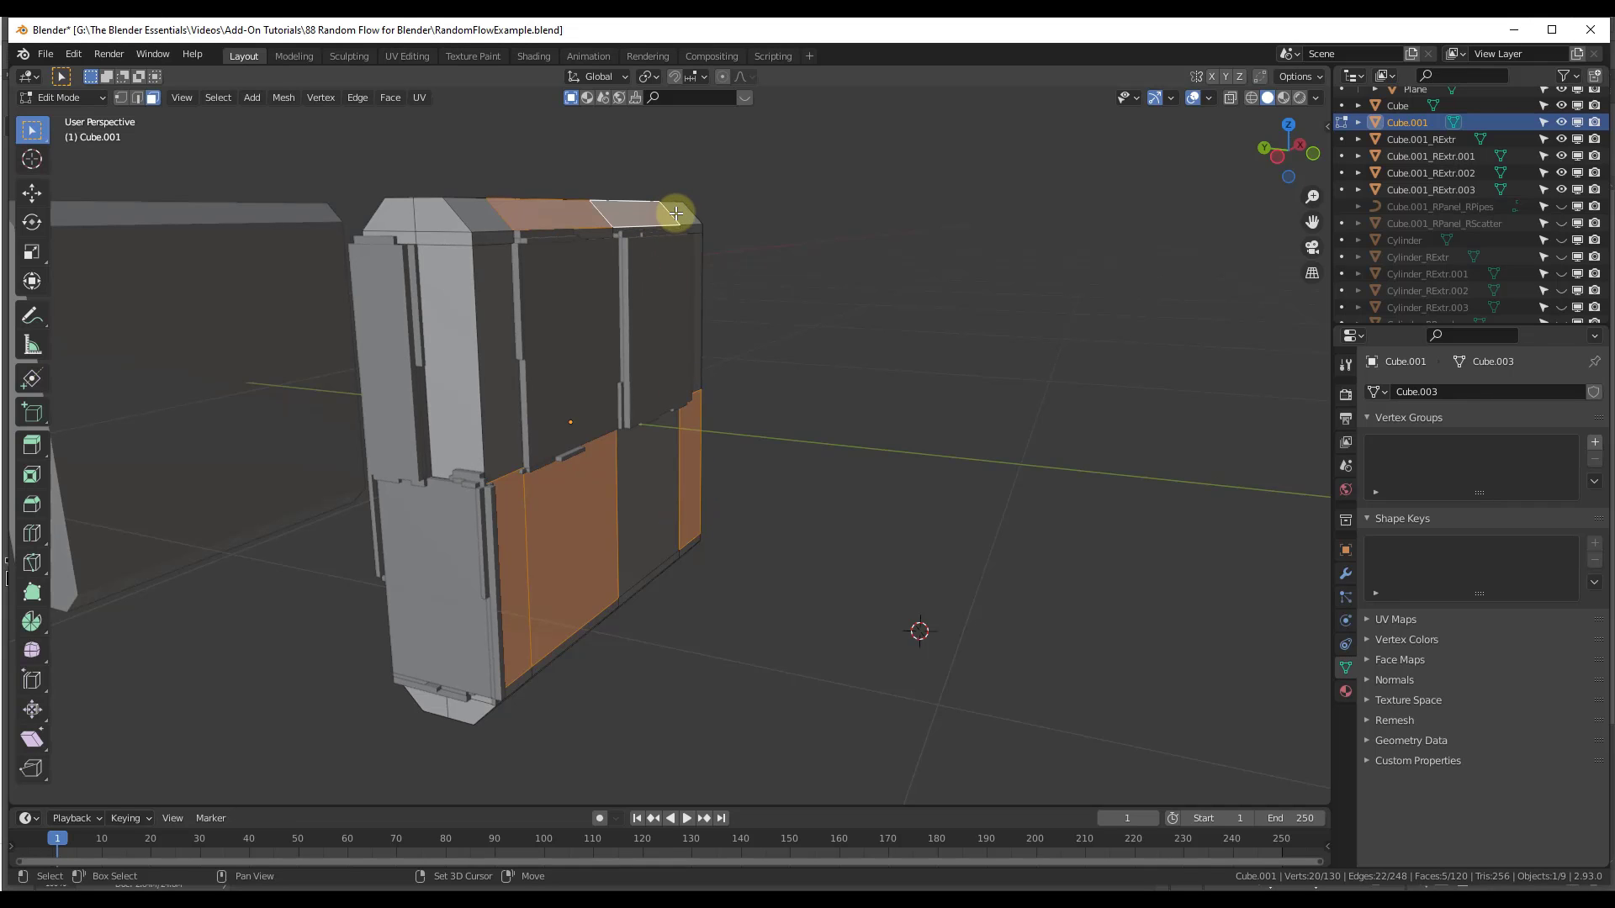
left_click(684, 219, "shift")
middle_click_drag(620, 354, 467, 294)
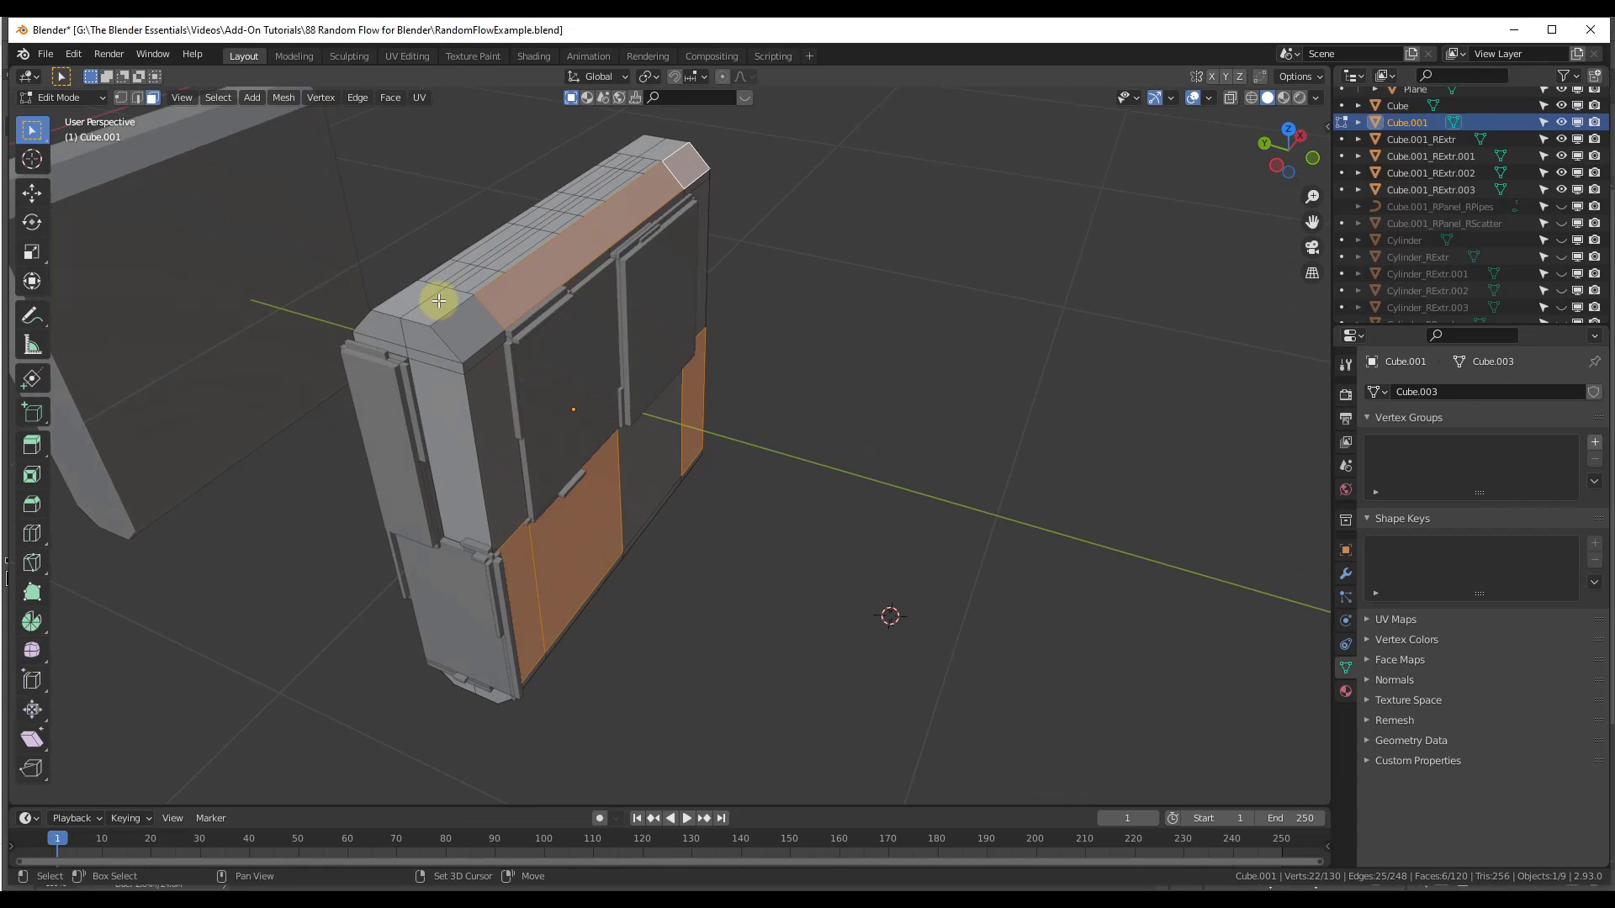
left_click(436, 299, "shift")
left_click(407, 295, "shift")
middle_click_drag(542, 437, 576, 410)
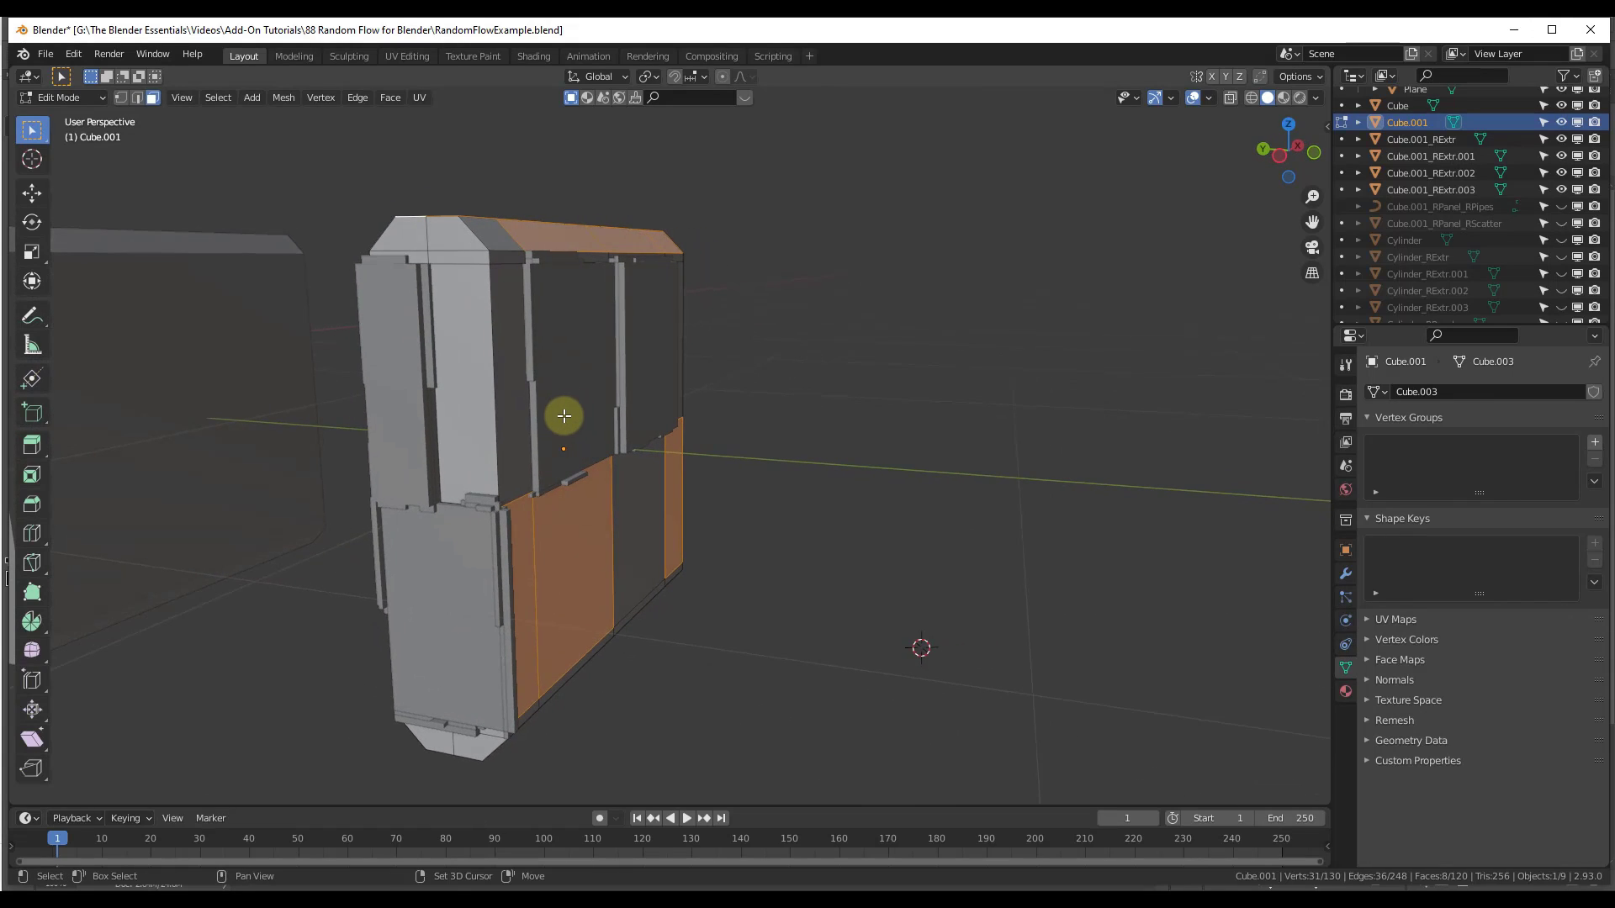
Apply Random Extrude to the selected faces with loops 1, 2 and 3 enabled, and adjust loop 1's ratio
key("Tab")
key("shift+alt+x")
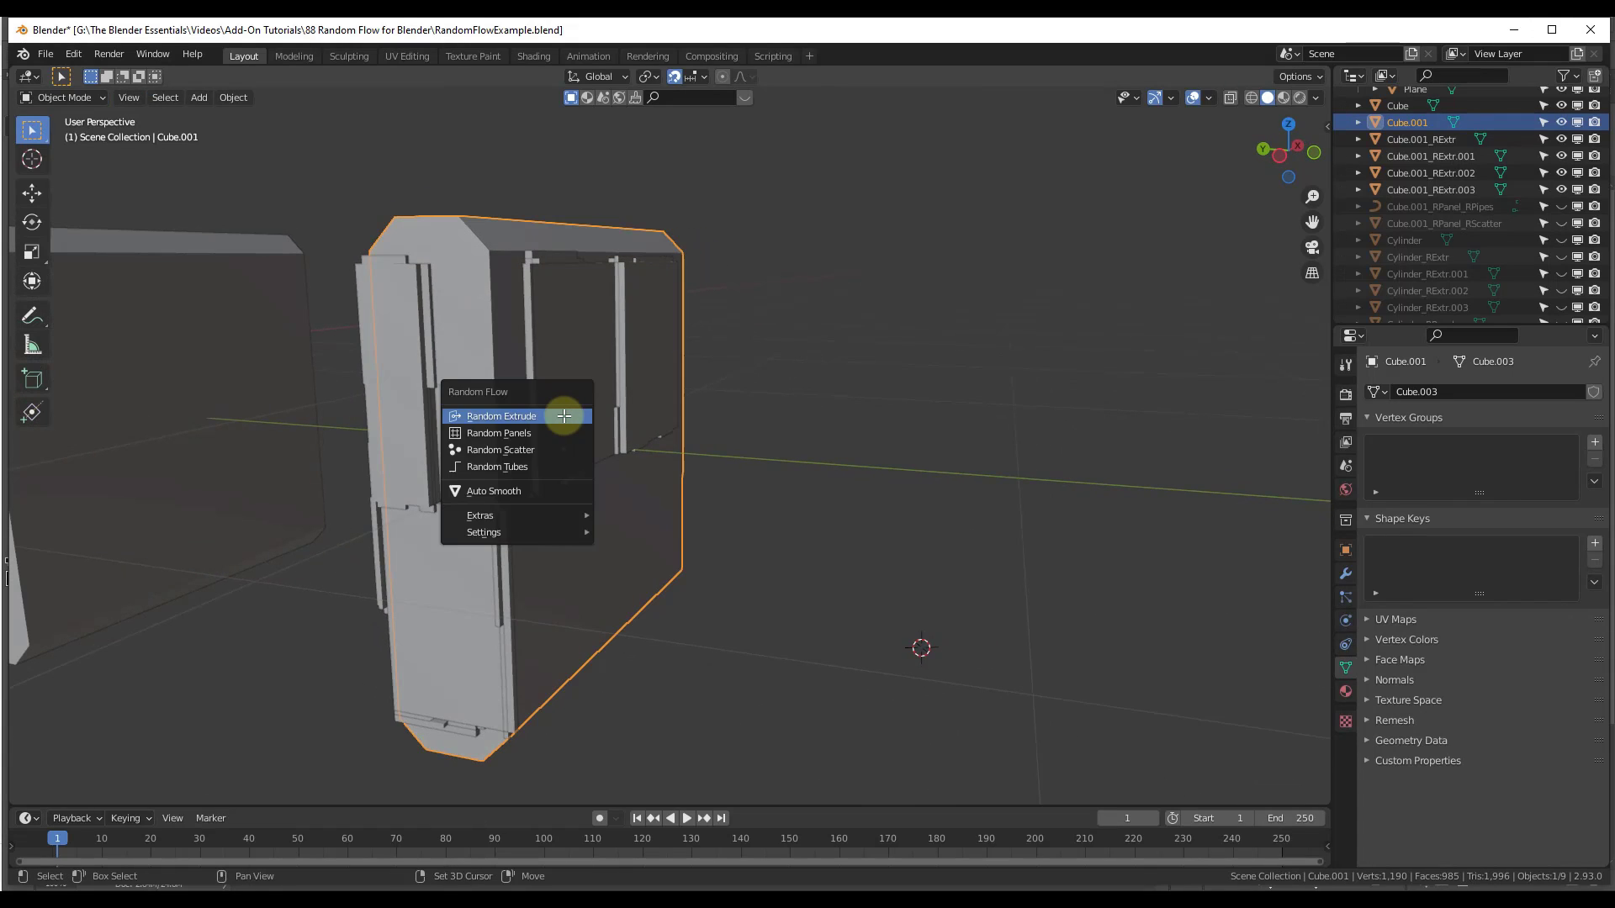
left_click(562, 415)
left_click(581, 462)
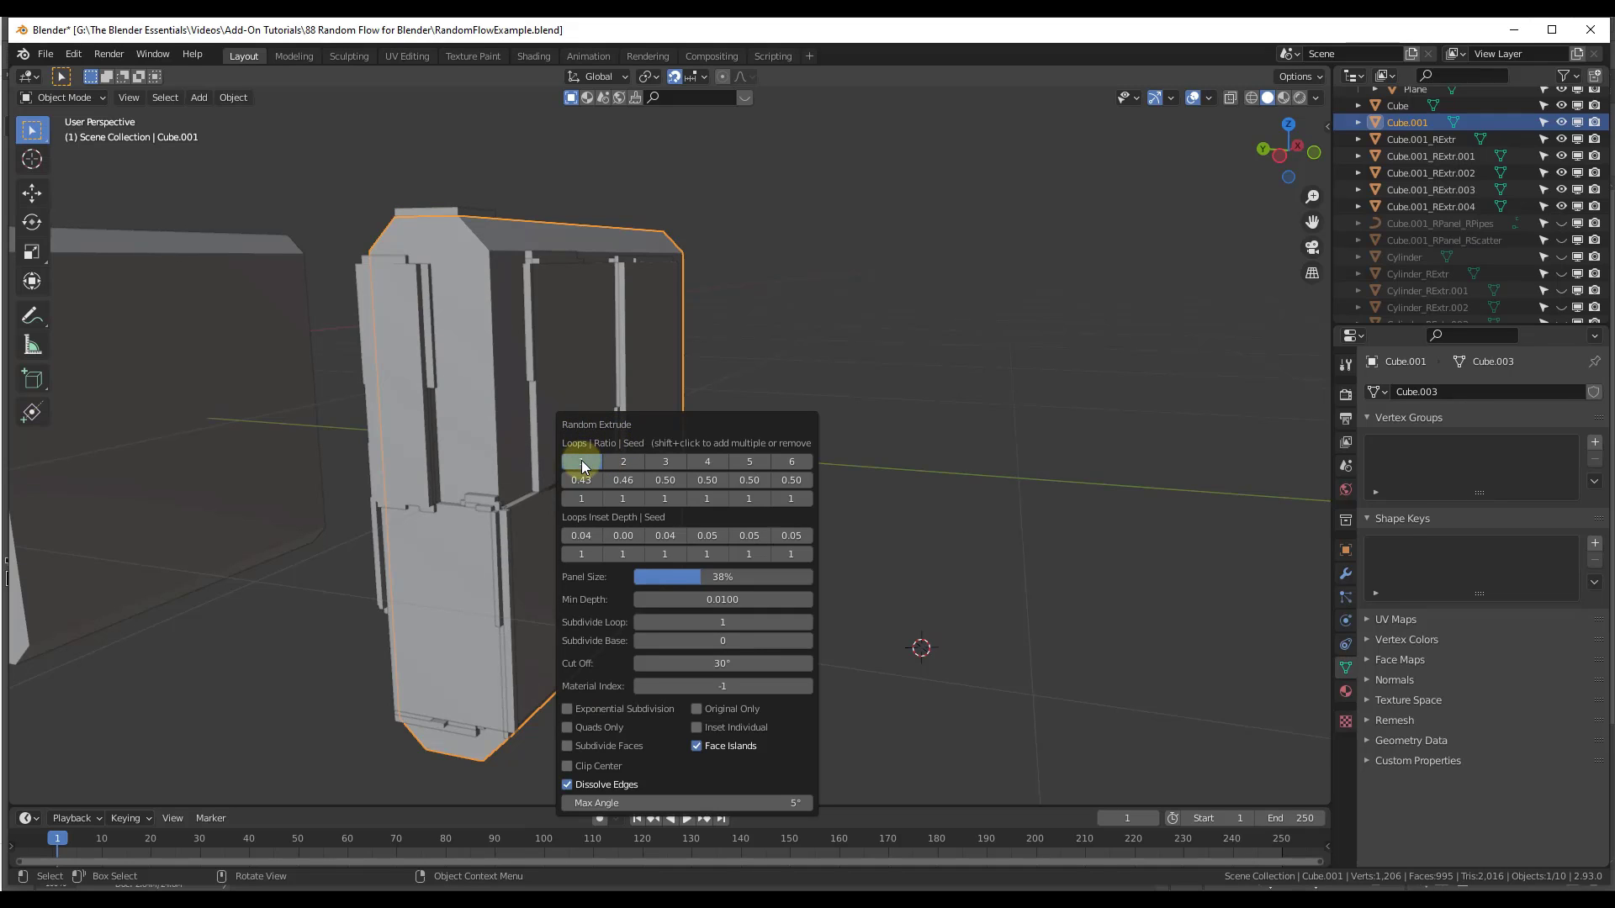
left_click(613, 462, "shift")
left_click_drag(642, 422, 848, 368)
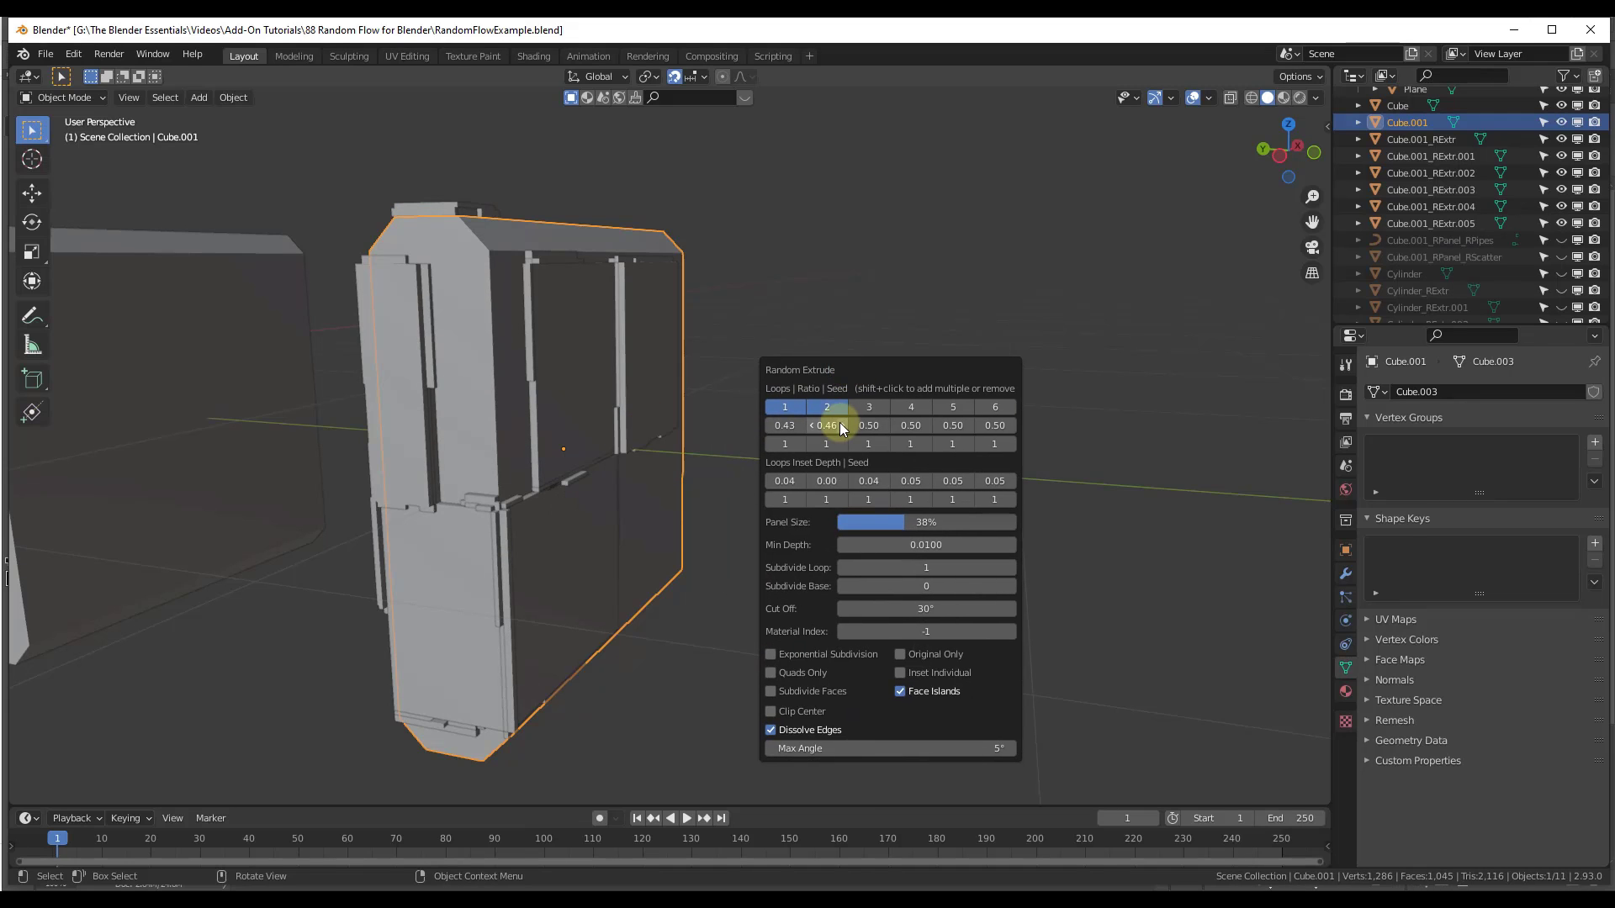
left_click(871, 409, "shift")
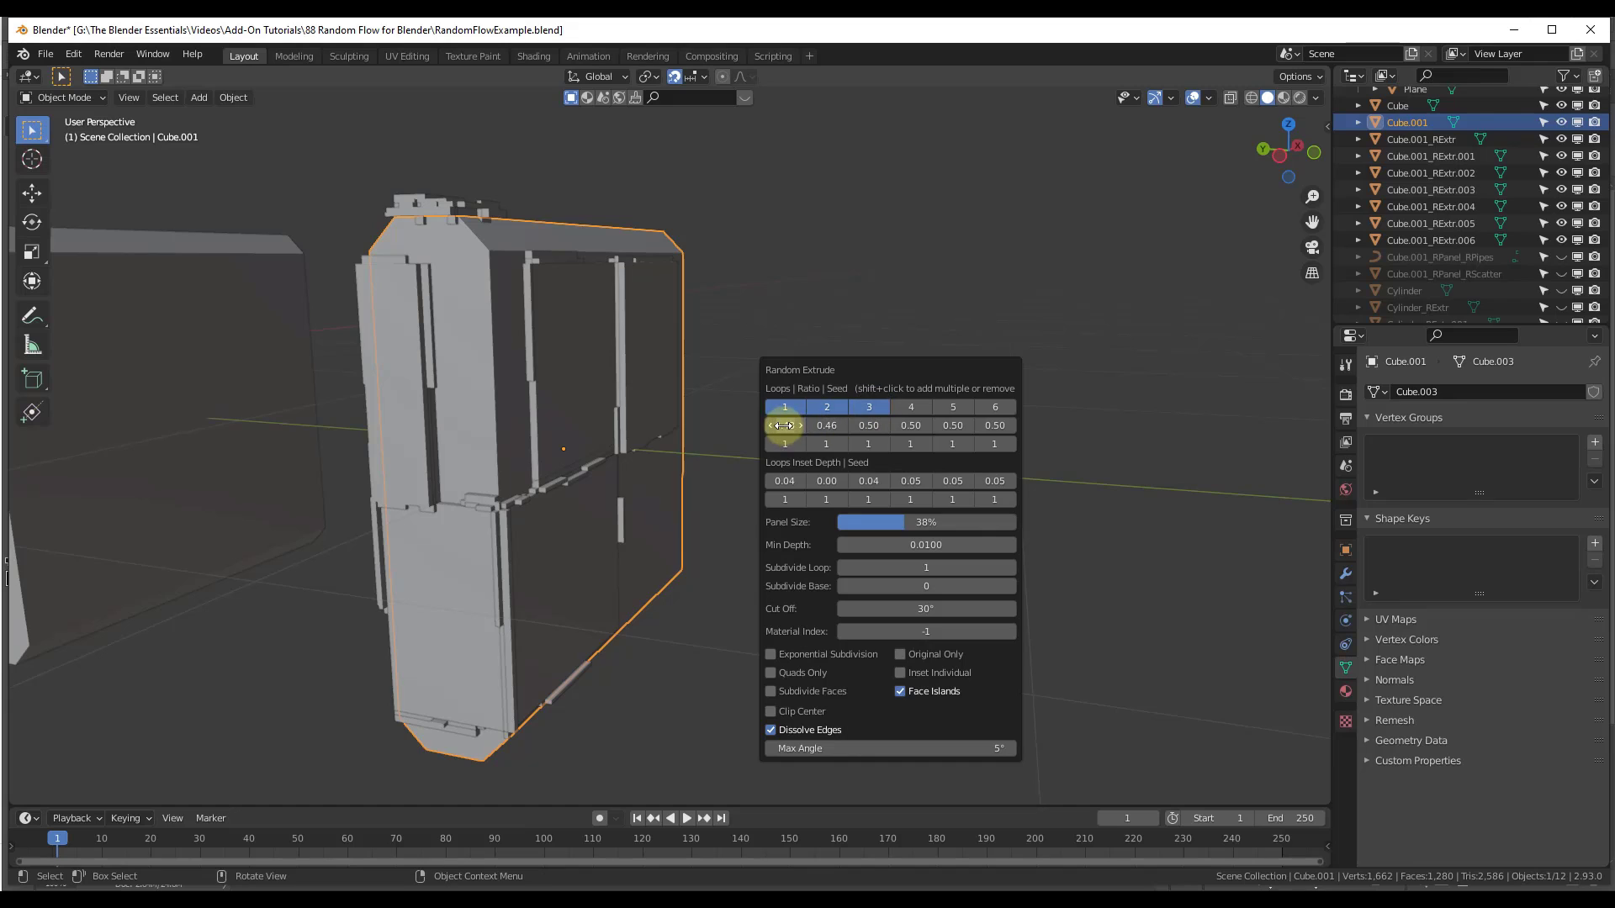
left_click_drag(784, 425, 825, 428)
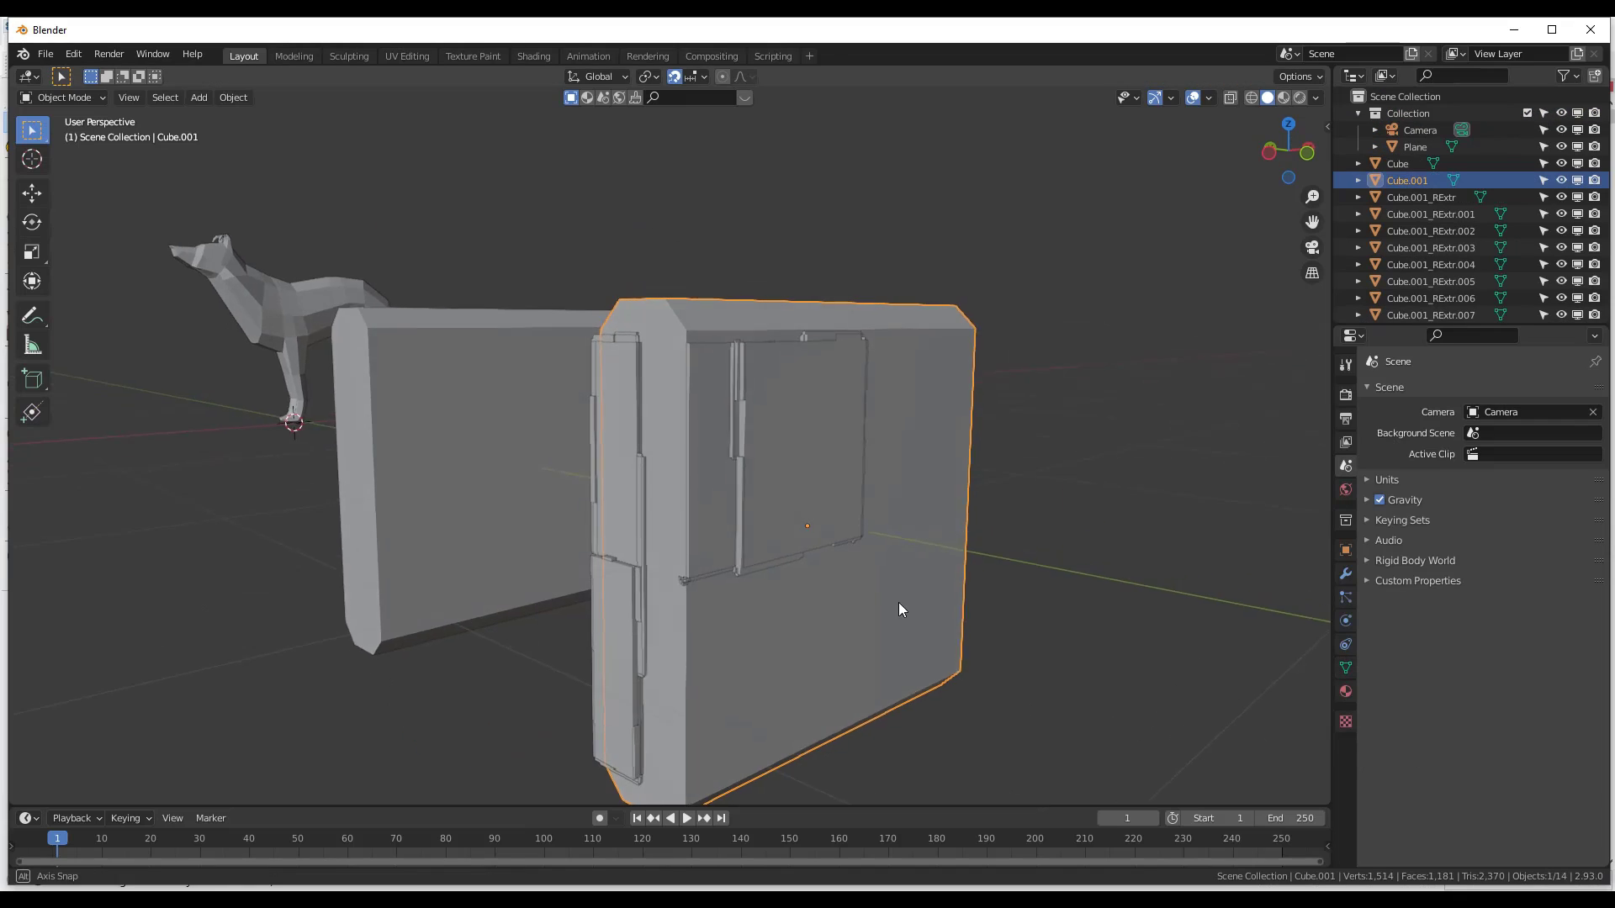
In Edit Mode, select the six faces around the existing extruded panel on the block's broad side
middle_click_drag(898, 602, 555, 440)
scroll(681, 474, "up", 4)
scroll(555, 440, "down", 3)
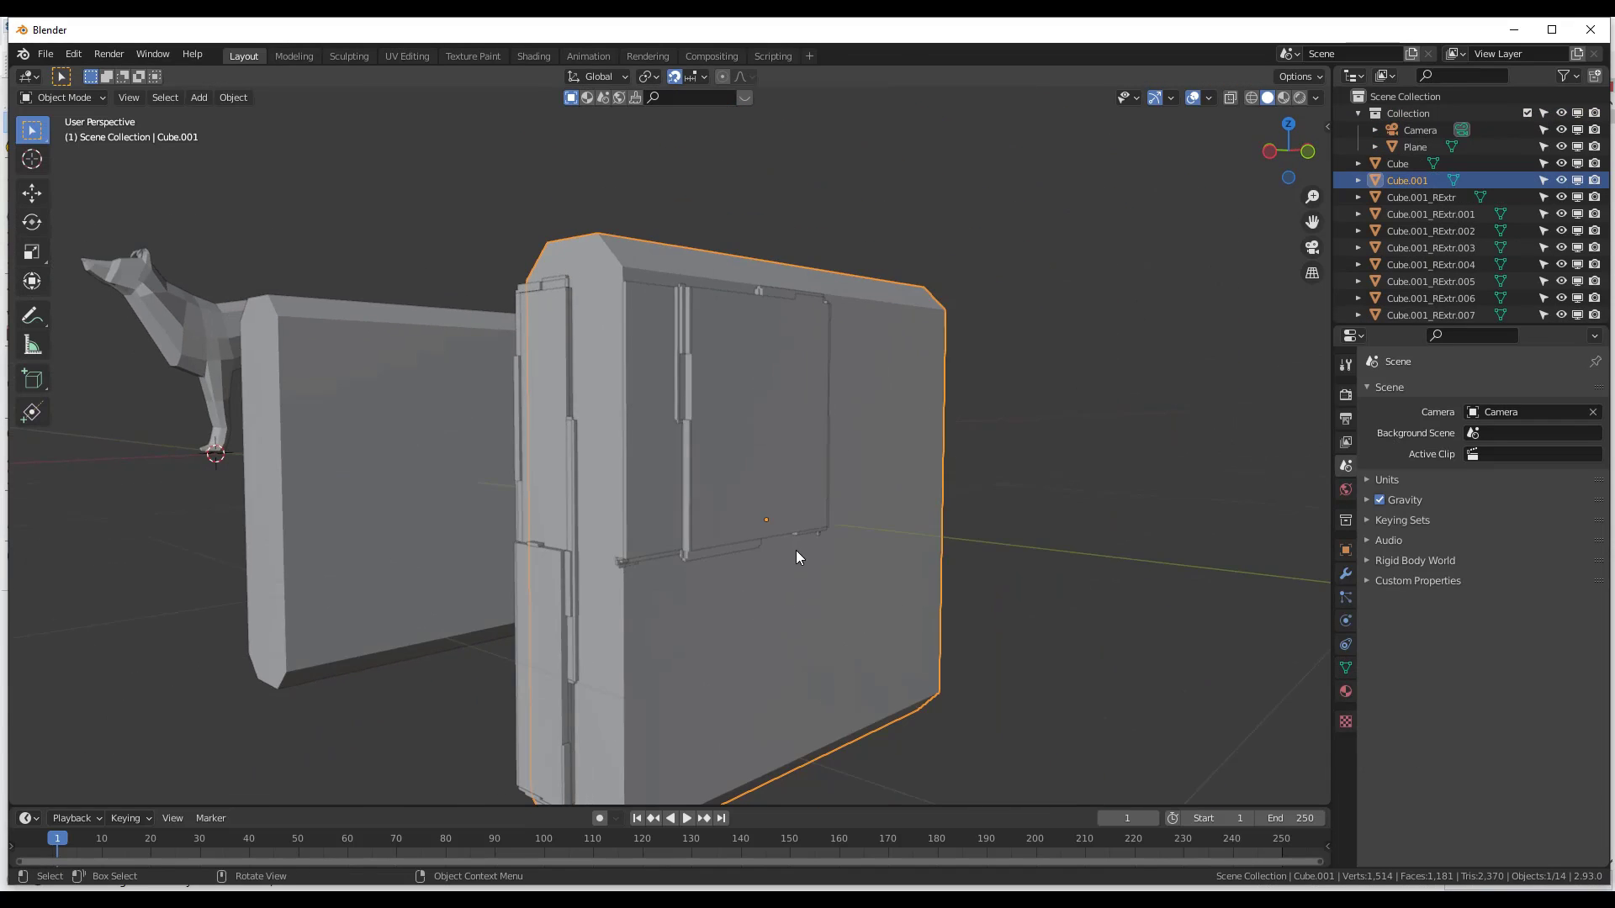
key("Tab")
left_click(783, 631)
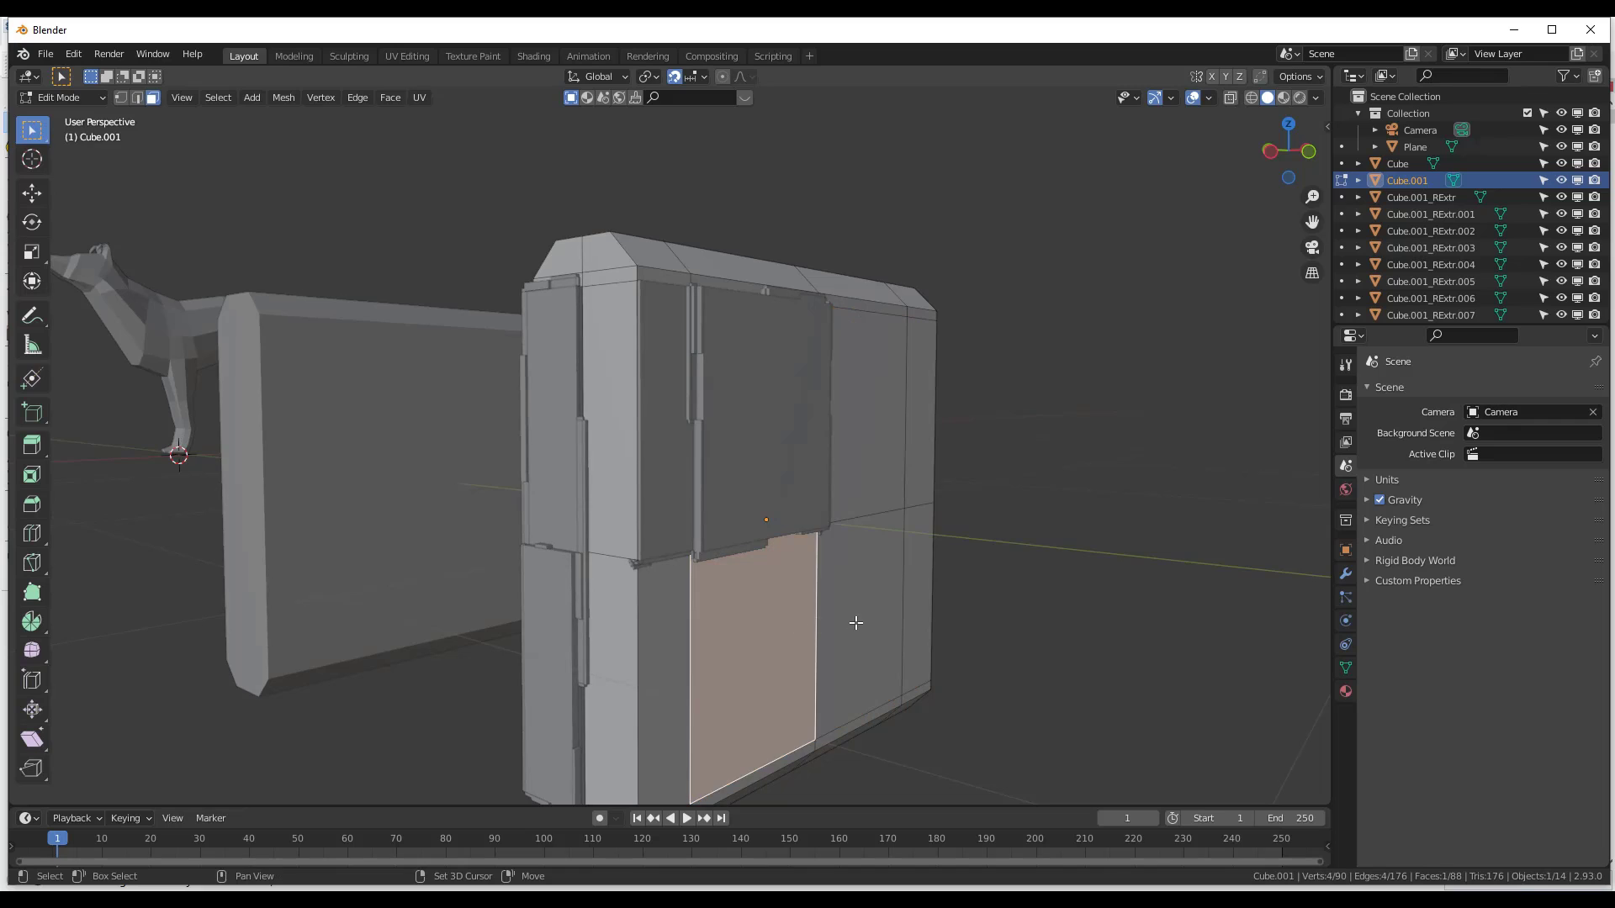
left_click(854, 622, "shift")
left_click(921, 581, "shift")
left_click(919, 437, "shift")
left_click(858, 436, "shift")
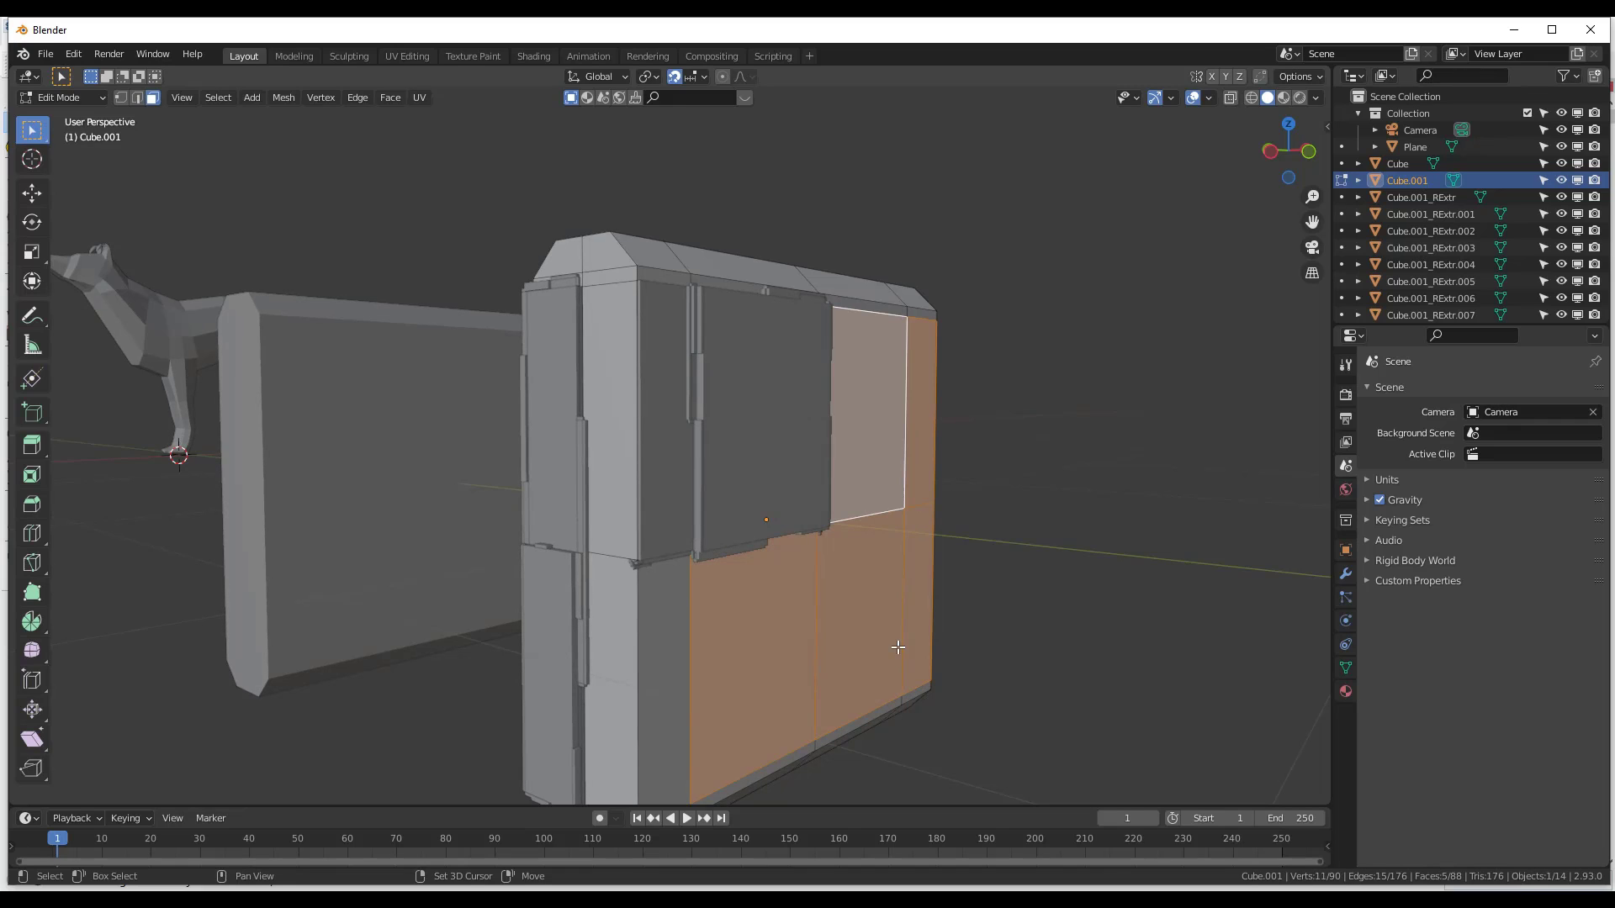
left_click(637, 624, "shift")
middle_click_drag(638, 624, 824, 565)
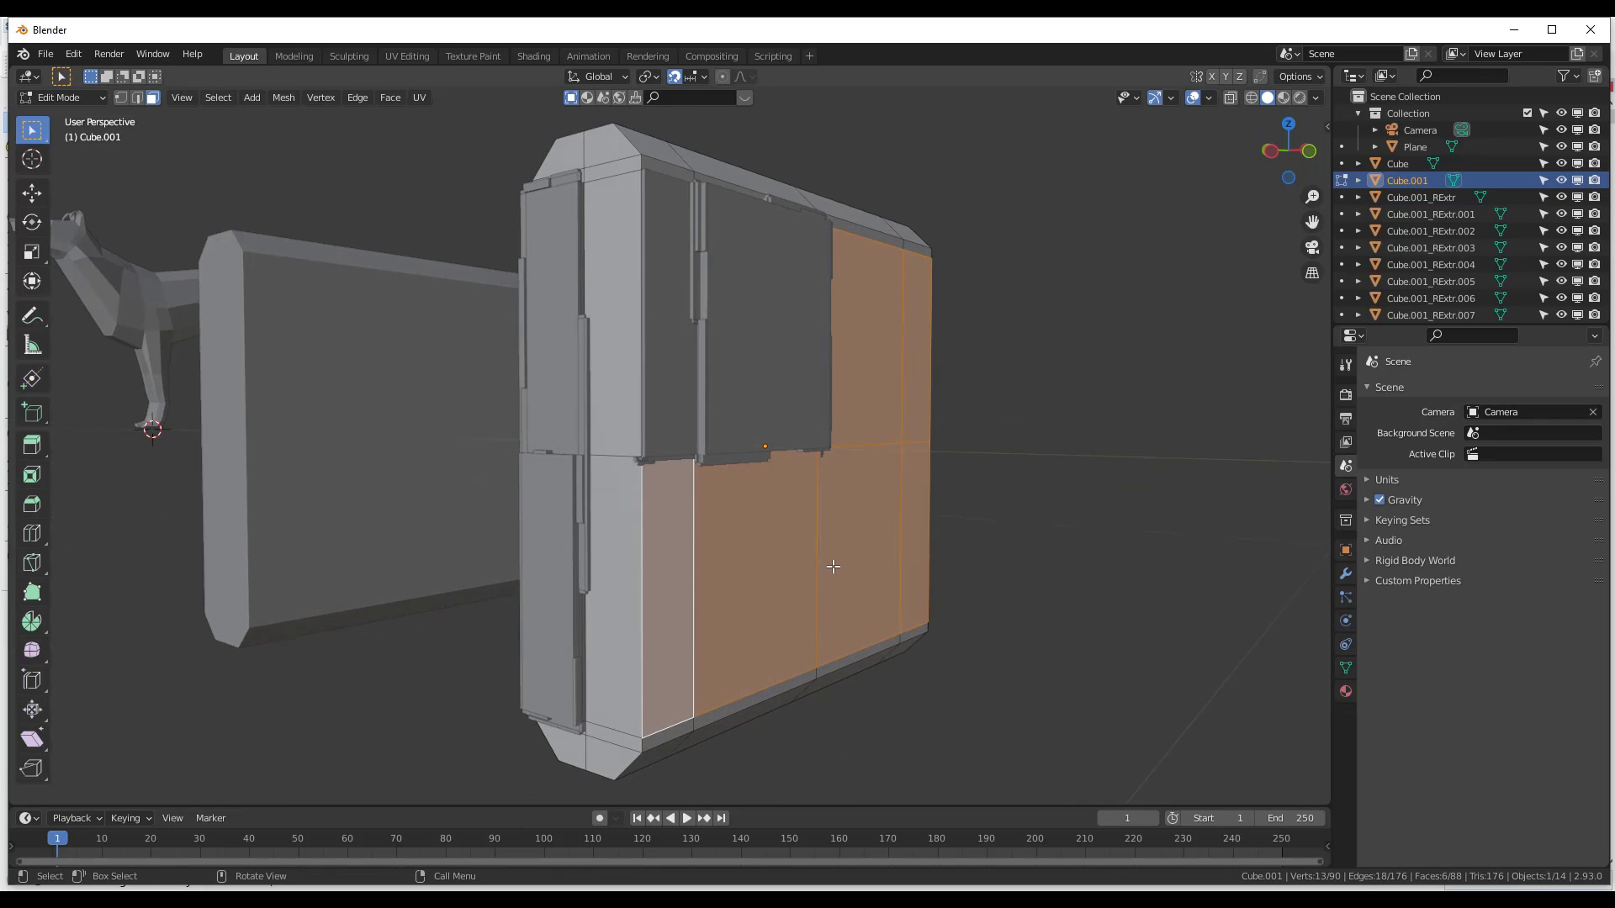
Apply Random Panels to the selected faces from Object Mode, with panel seed 20 and panel size 26%
key("Tab")
key("shift+q")
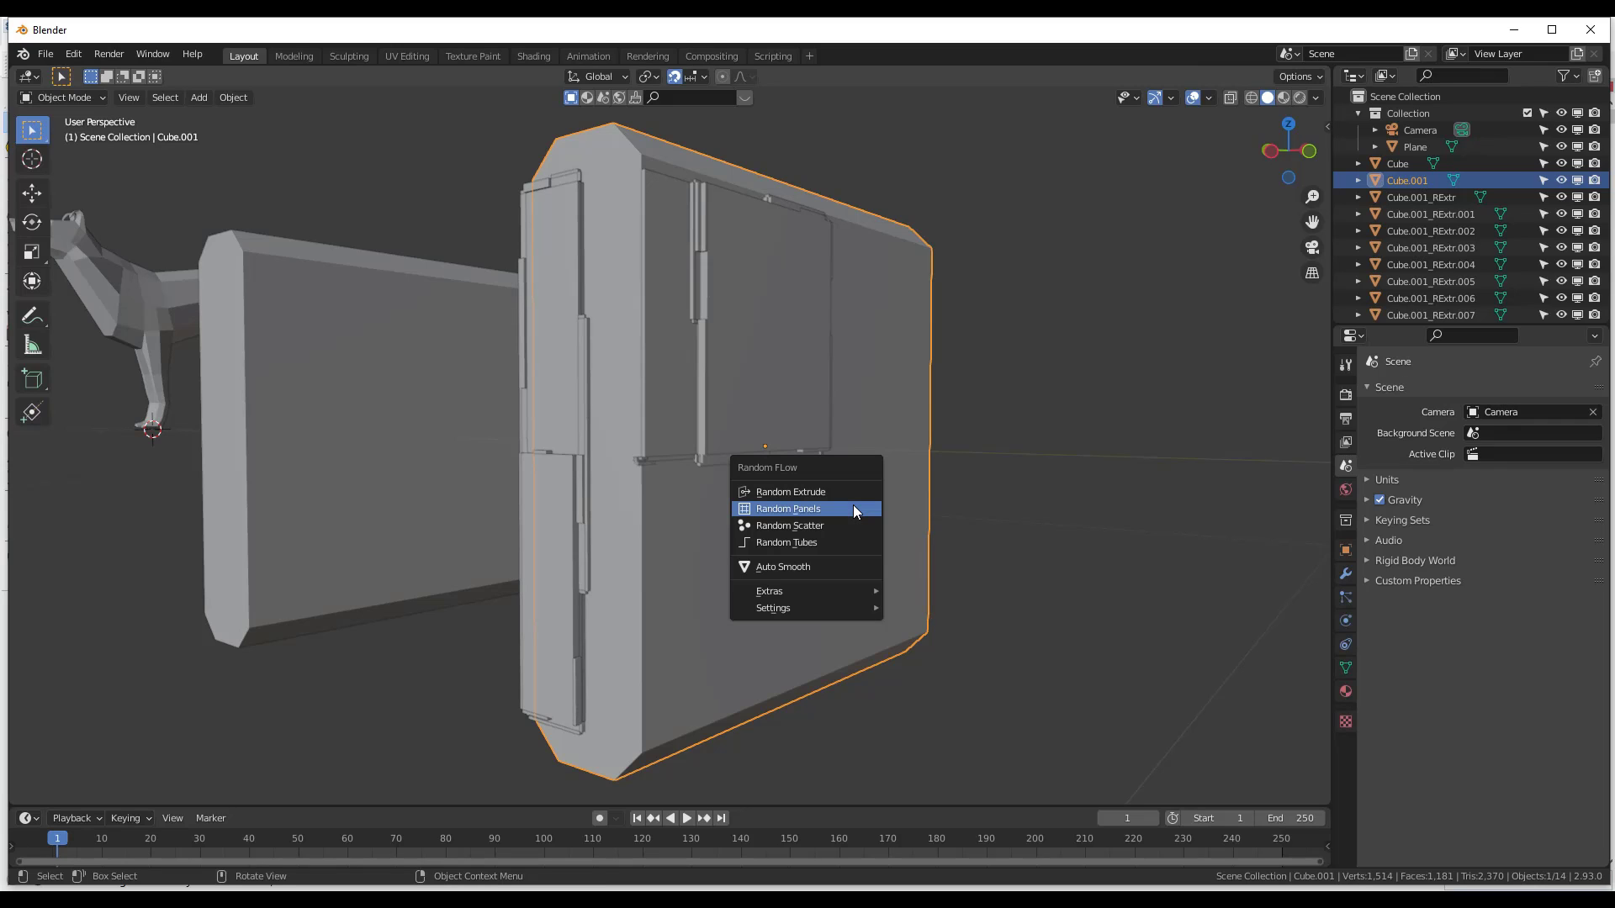
left_click(799, 508)
left_click_drag(841, 518, 1024, 386)
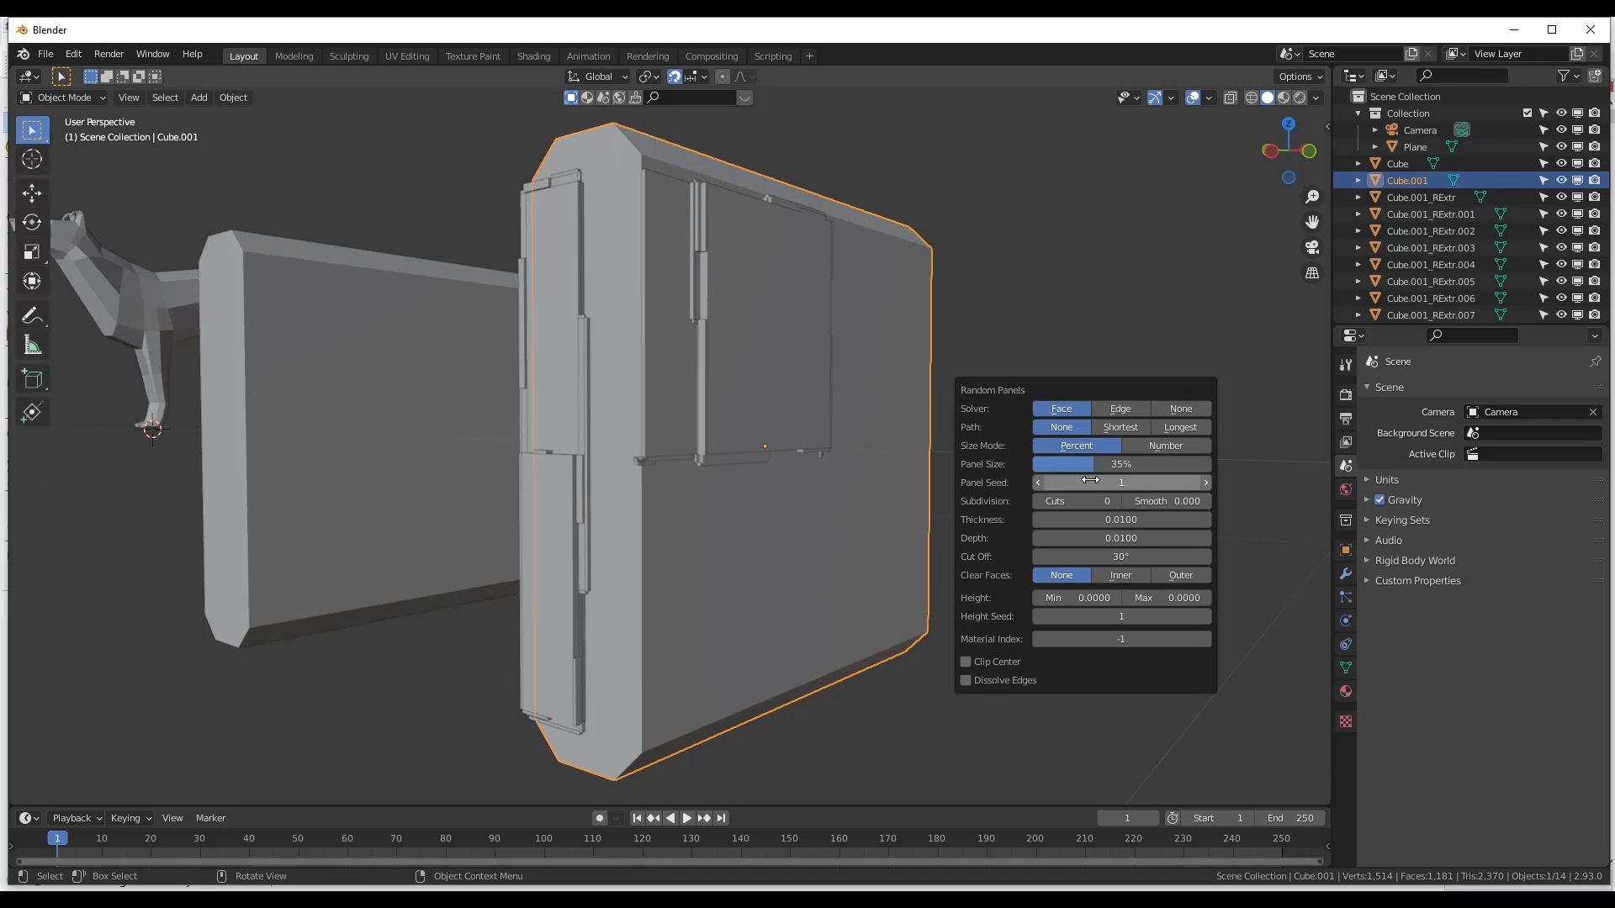
left_click_drag(1096, 482, 1037, 466)
left_click_drag(1091, 464, 1088, 464)
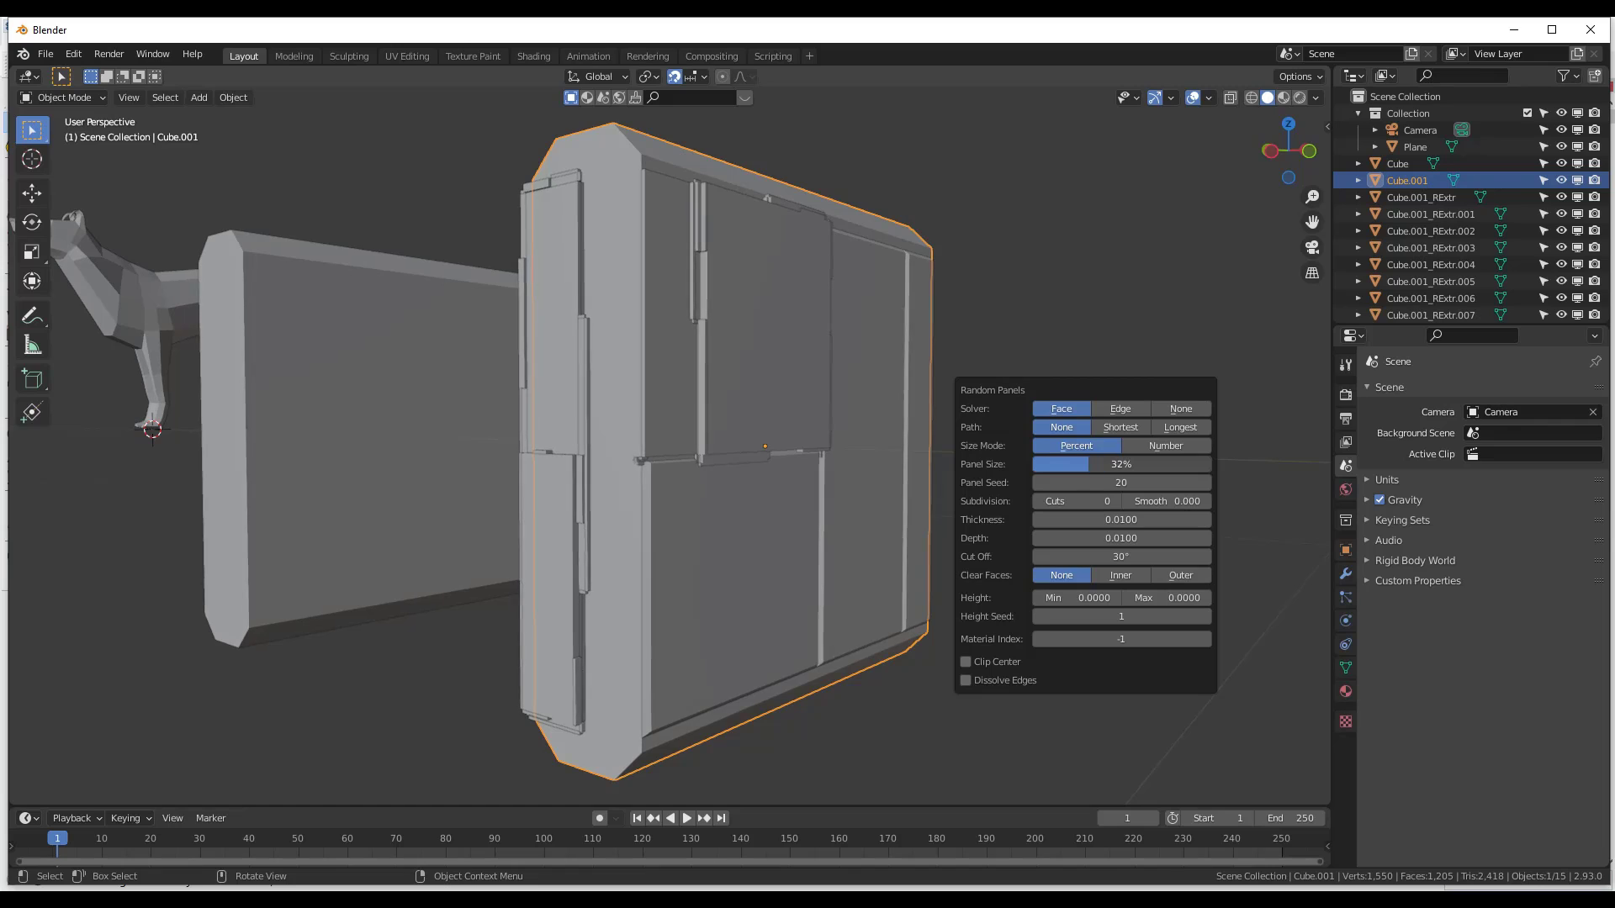
Set the random panels' subdivision to 5 cuts with a smooth value of 0.023
left_click(1114, 501)
left_click(1114, 501)
left_click(1114, 501)
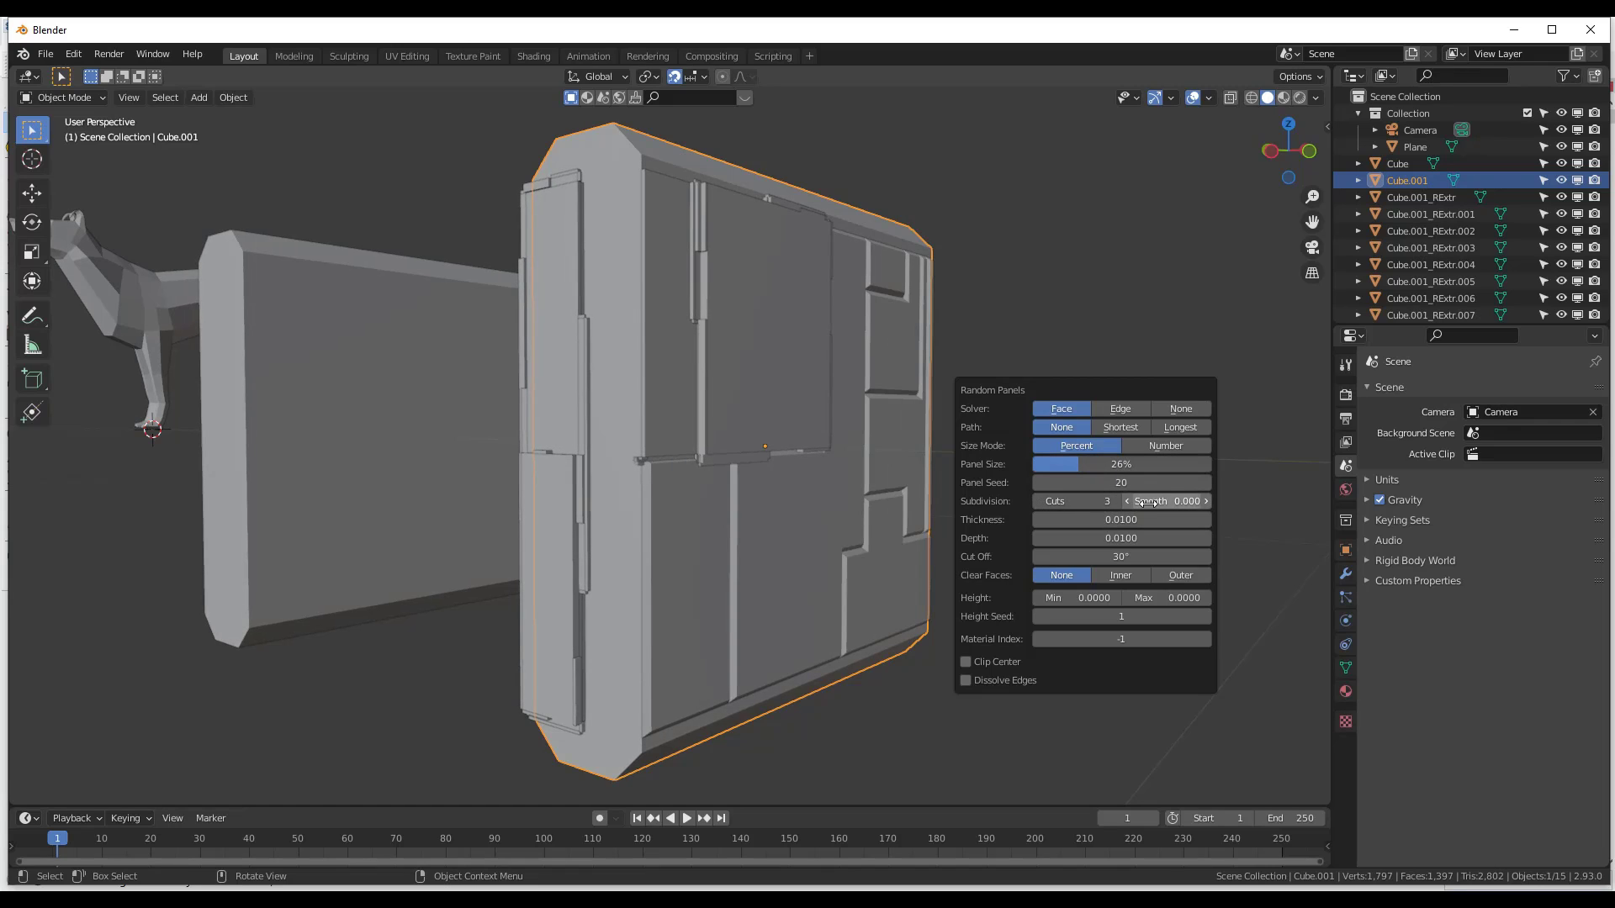
left_click_drag(1149, 502, 1161, 502)
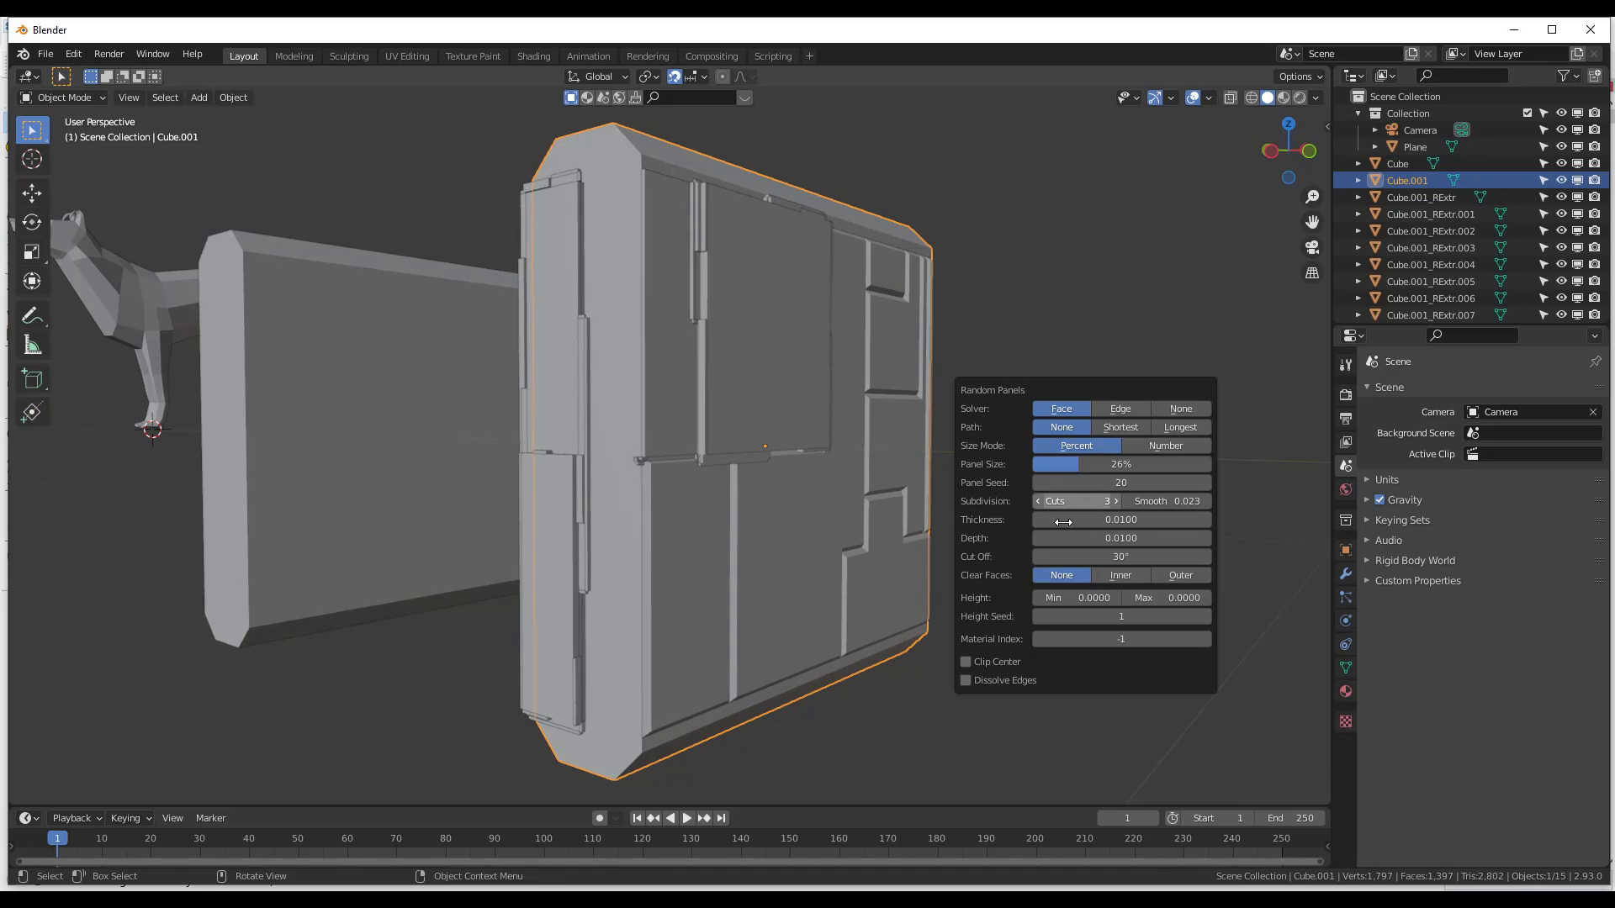
left_click(1102, 501)
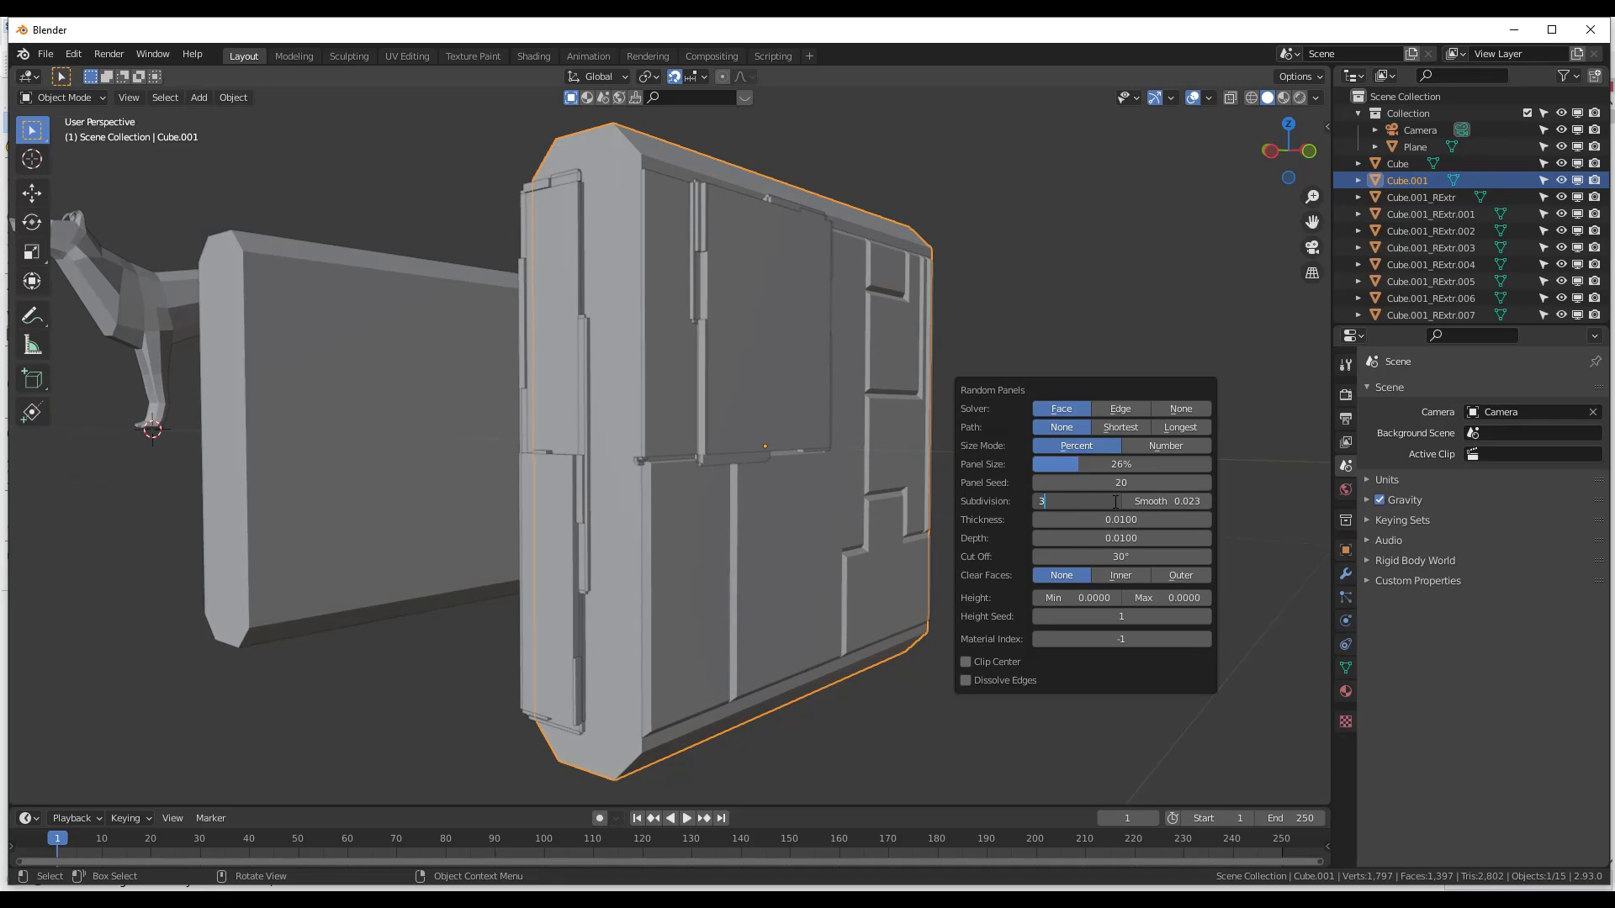
type("5")
key("Return")
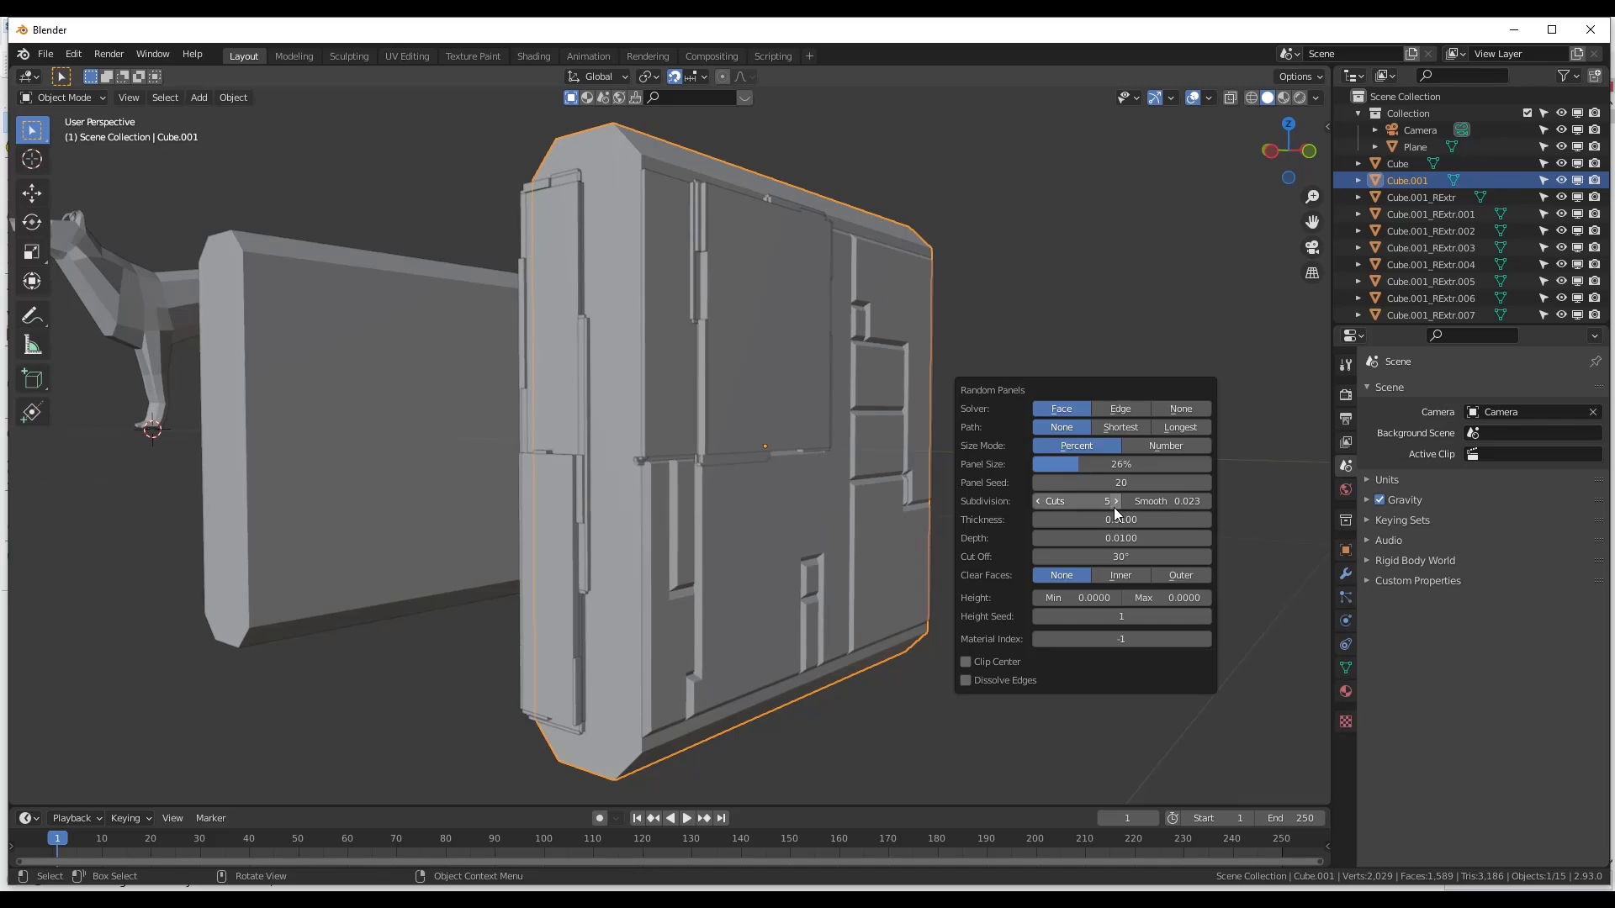
Set panel seed 55, thickness 0.0040, depth 0.0090, cut off 30.5° and maximum height 0.0020, and inspect the panels up close
left_click_drag(1120, 486, 1121, 556)
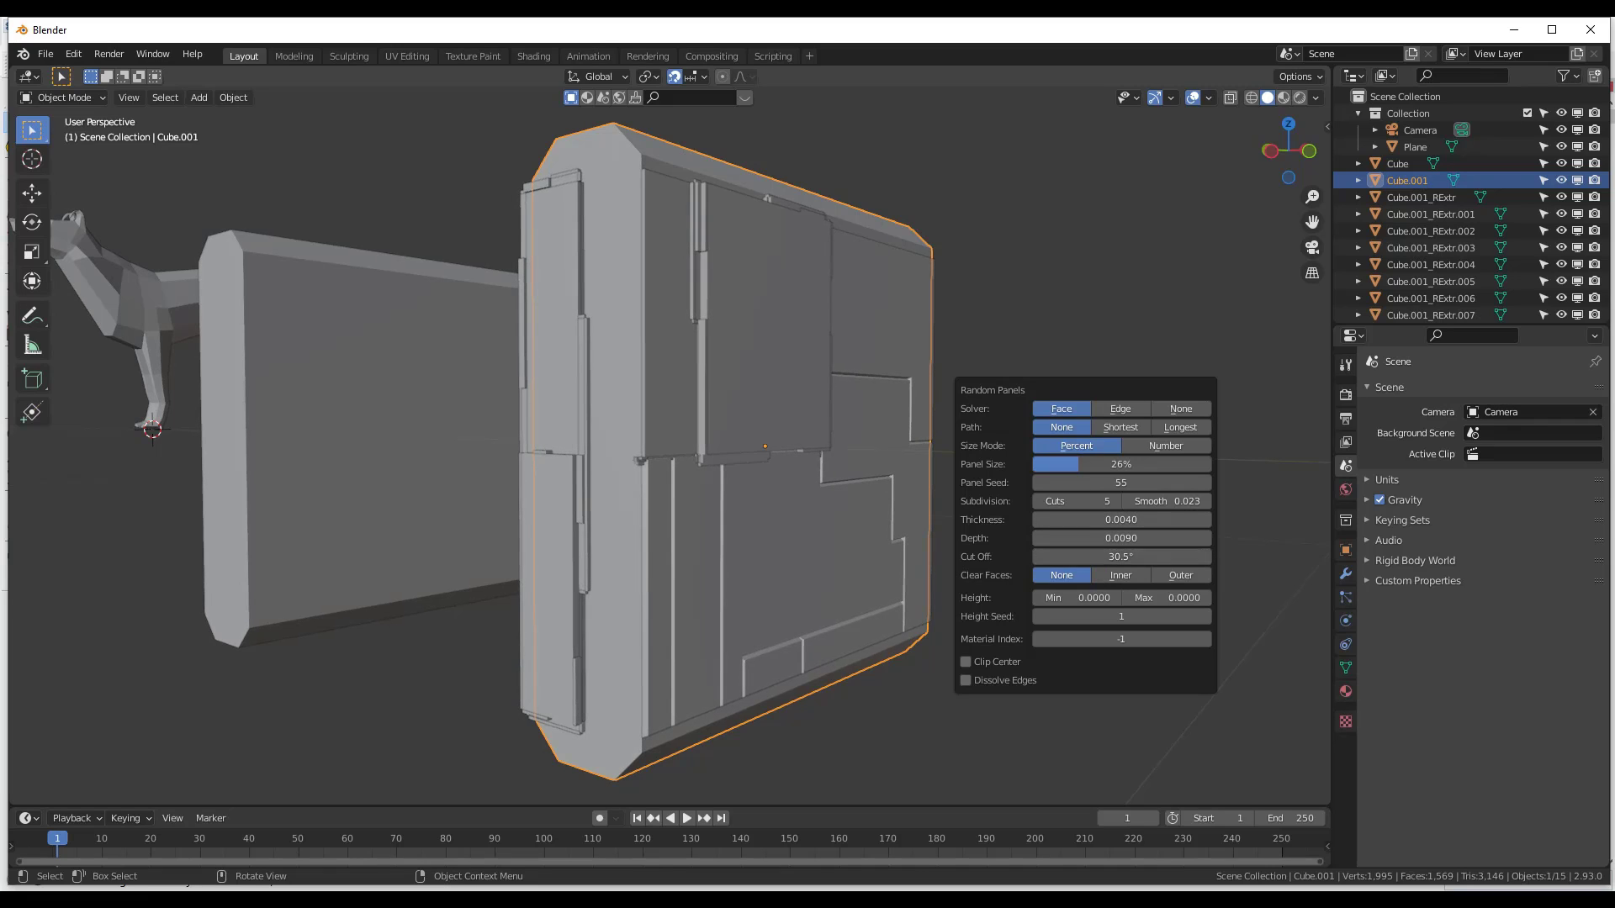
left_click_drag(1177, 598, 1190, 598)
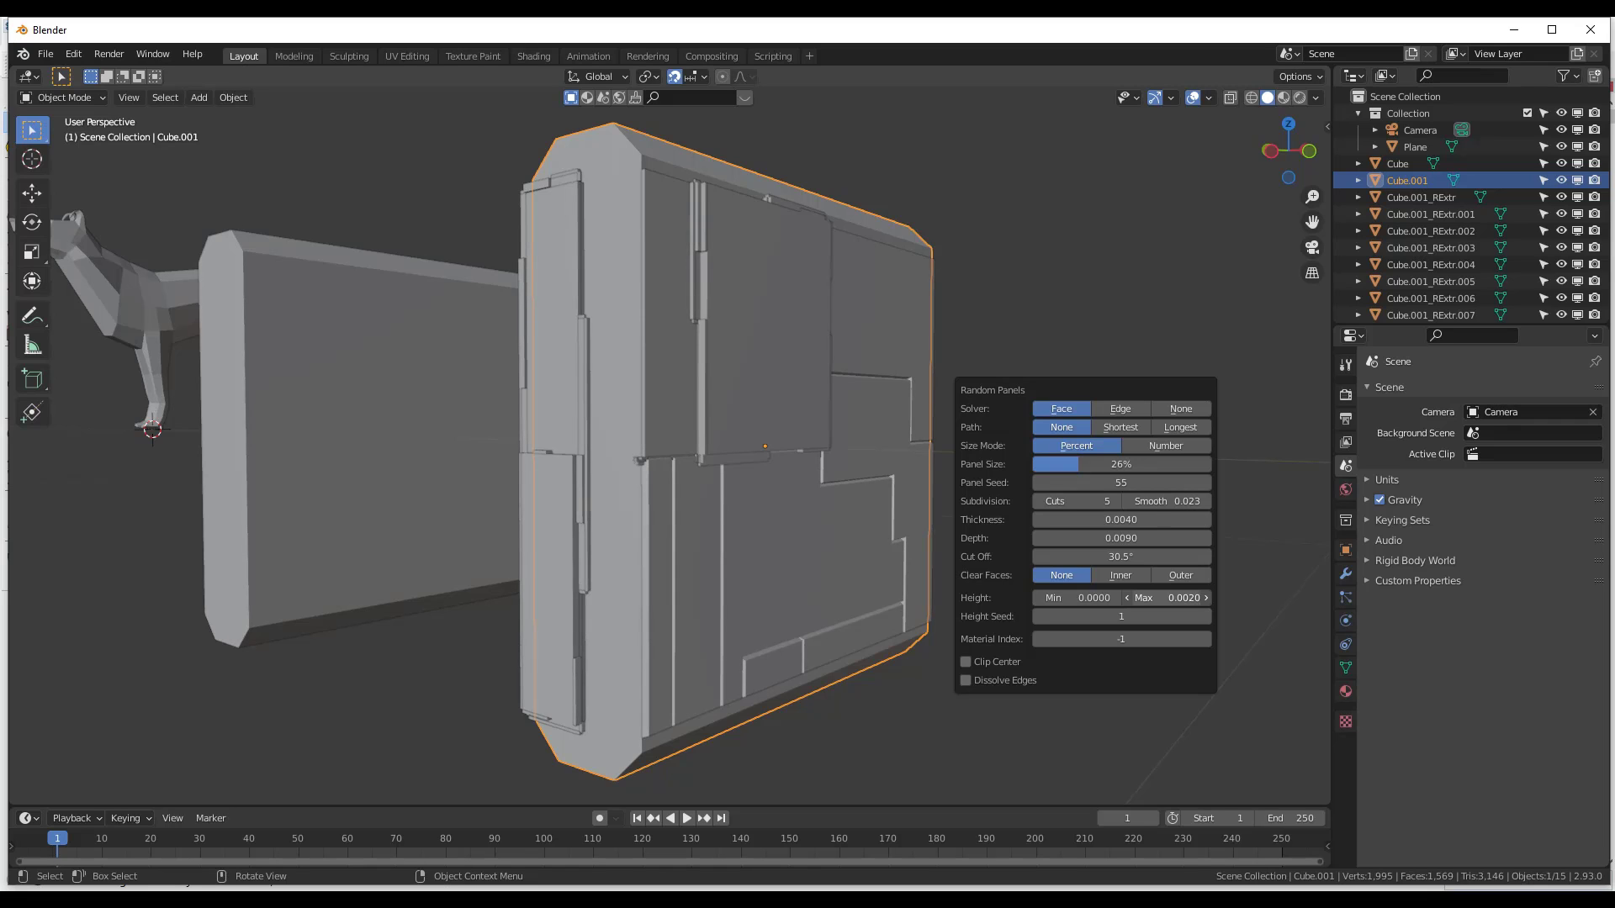
scroll(891, 459, "up", 3)
middle_click_drag(919, 511, 900, 489)
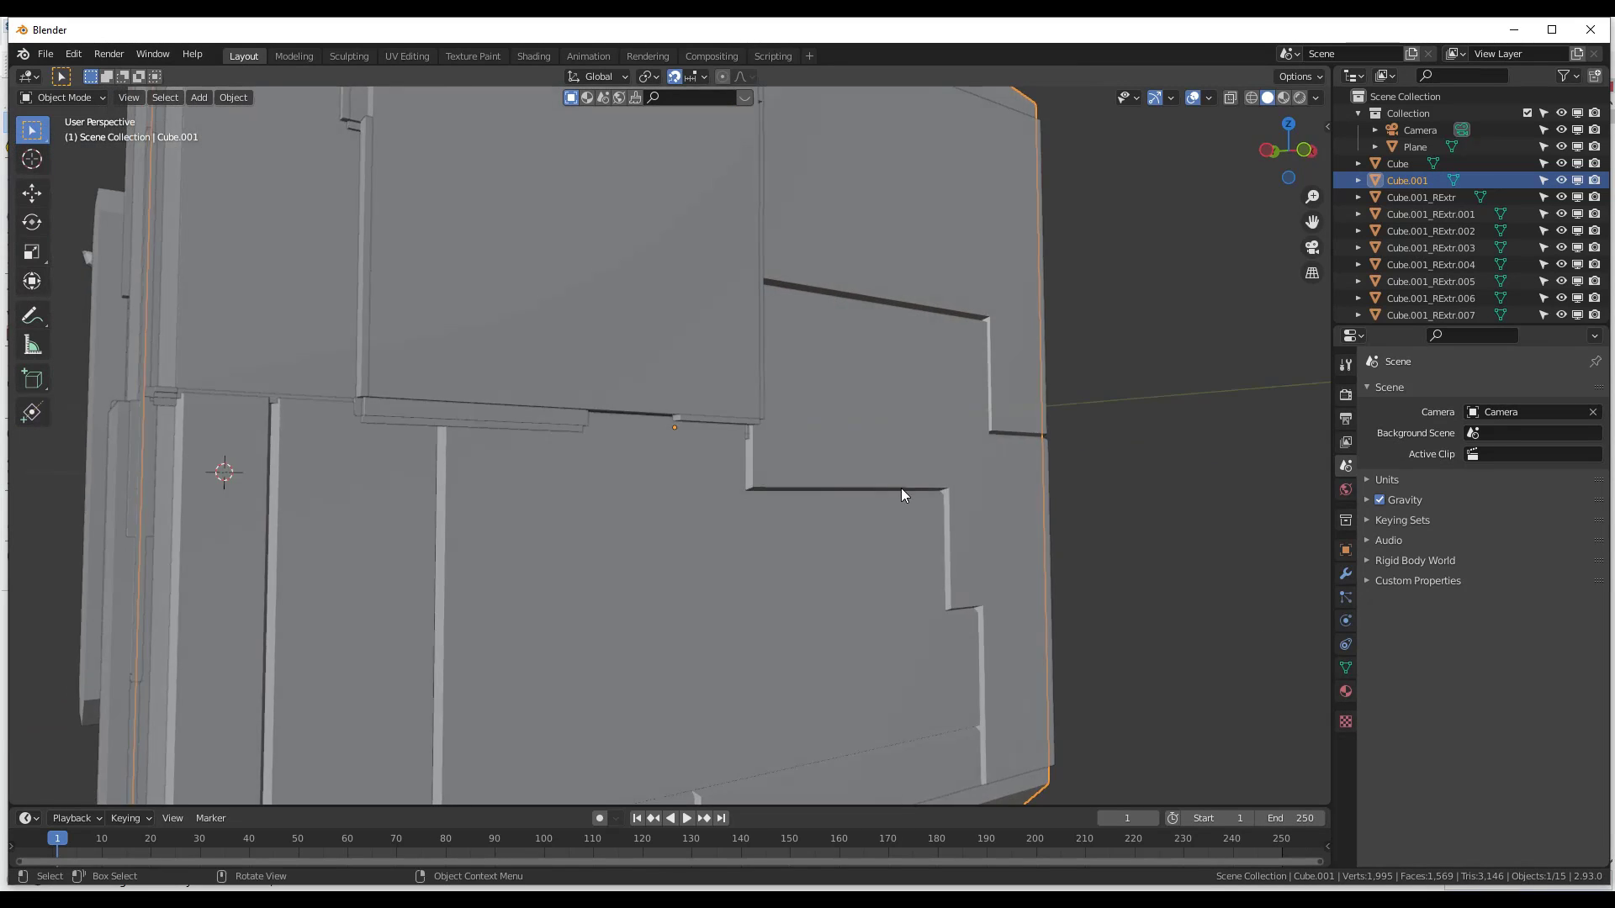
scroll(891, 491, "down", 8)
Select the generated panel object and, in Edit Mode, select two areas of its subdivided faces
left_click(872, 536)
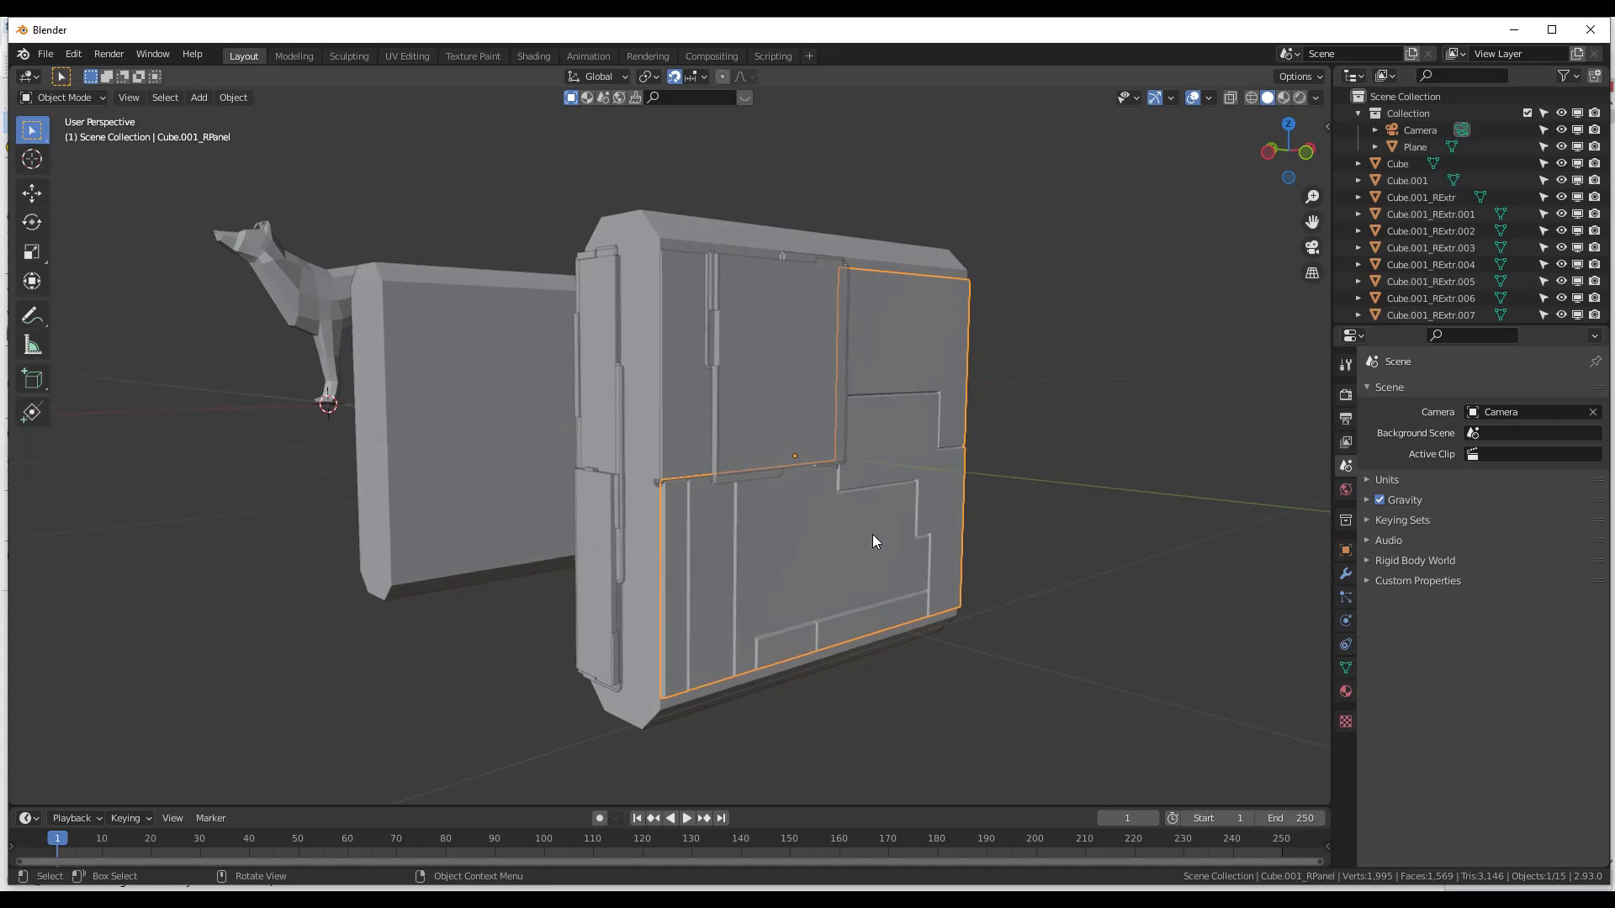
key("Tab")
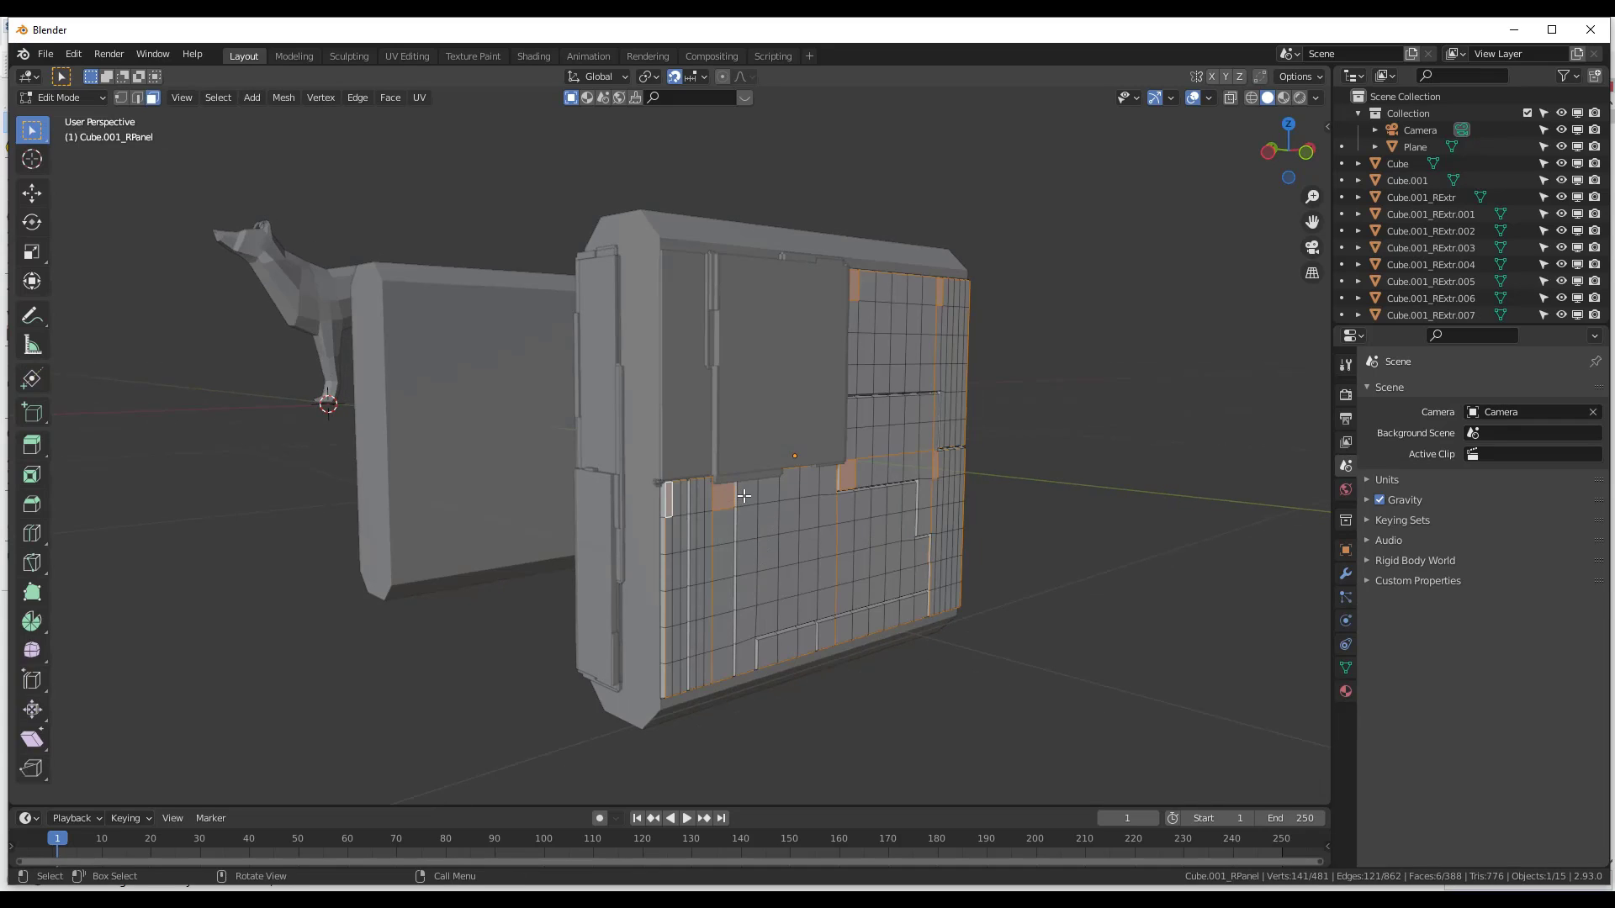
left_click_drag(738, 483, 803, 618)
left_click_drag(884, 373, 944, 568, "shift")
key("Tab")
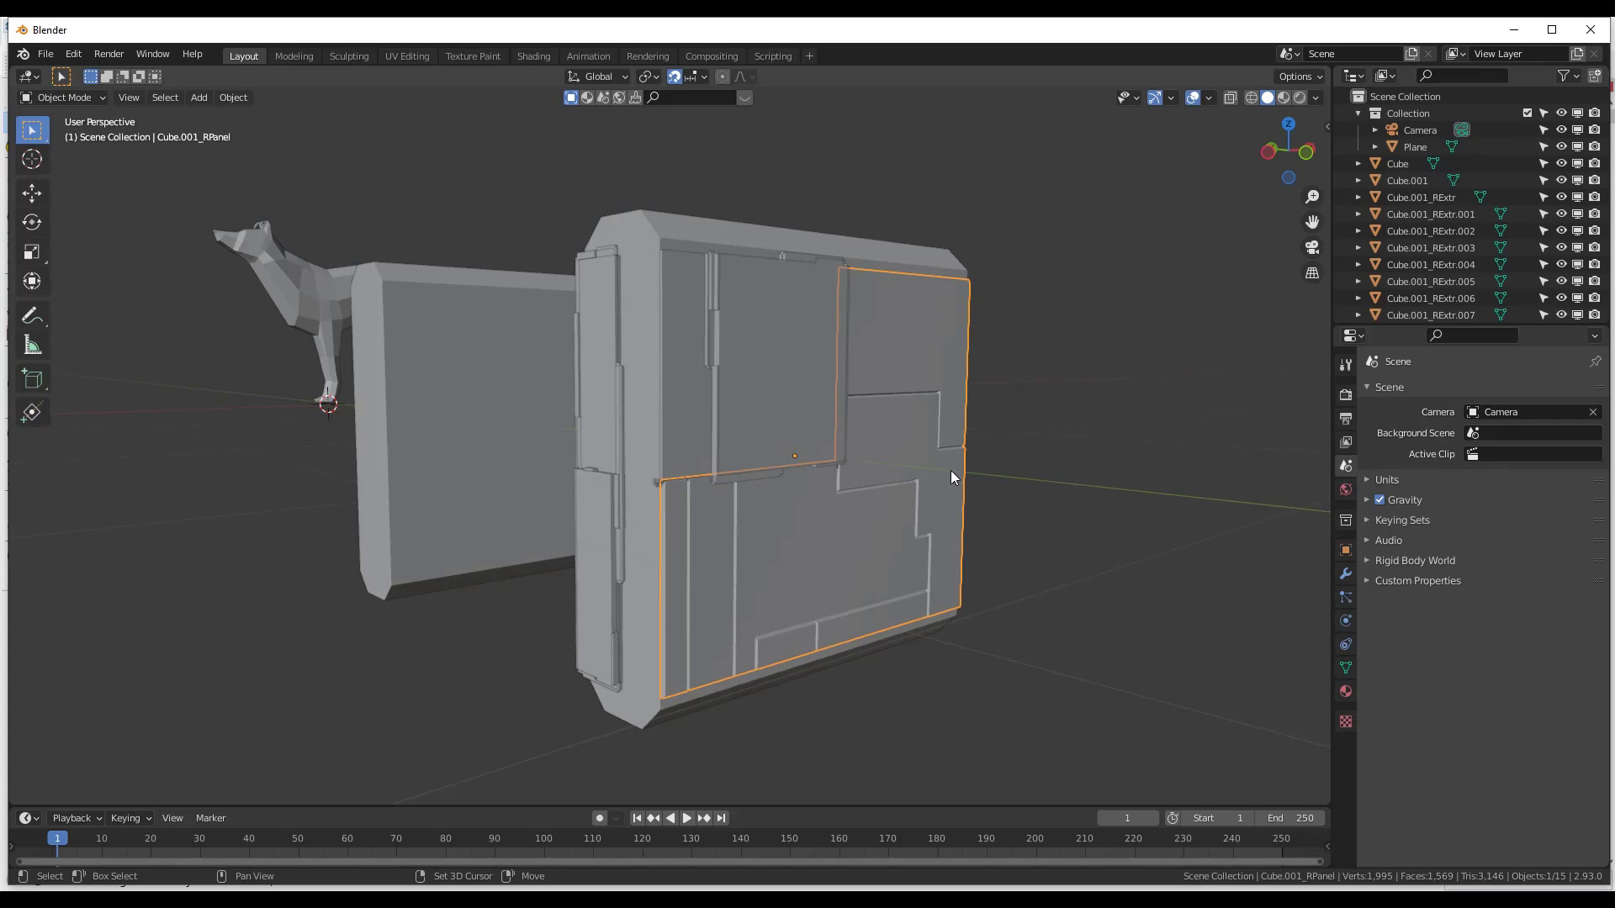
Apply Random Extrude to the panel object's selected faces with loops 1, 2 and 3, using a loop 3 ratio of 0.49
right_click(952, 468)
left_click(940, 451)
left_click(959, 495)
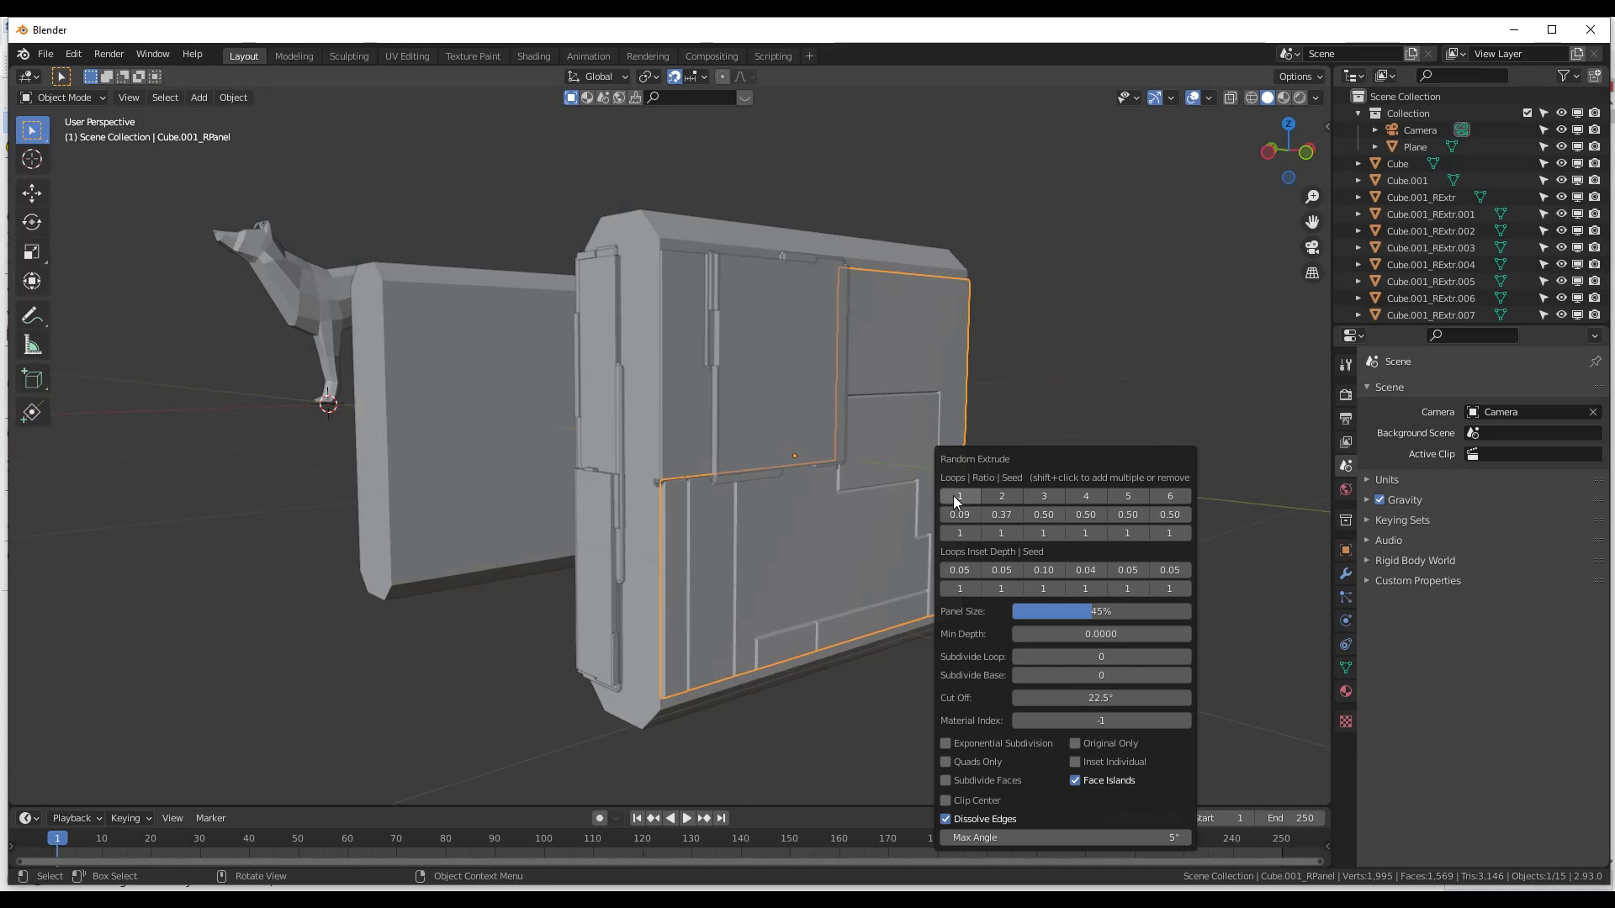
left_click(1000, 495, "shift")
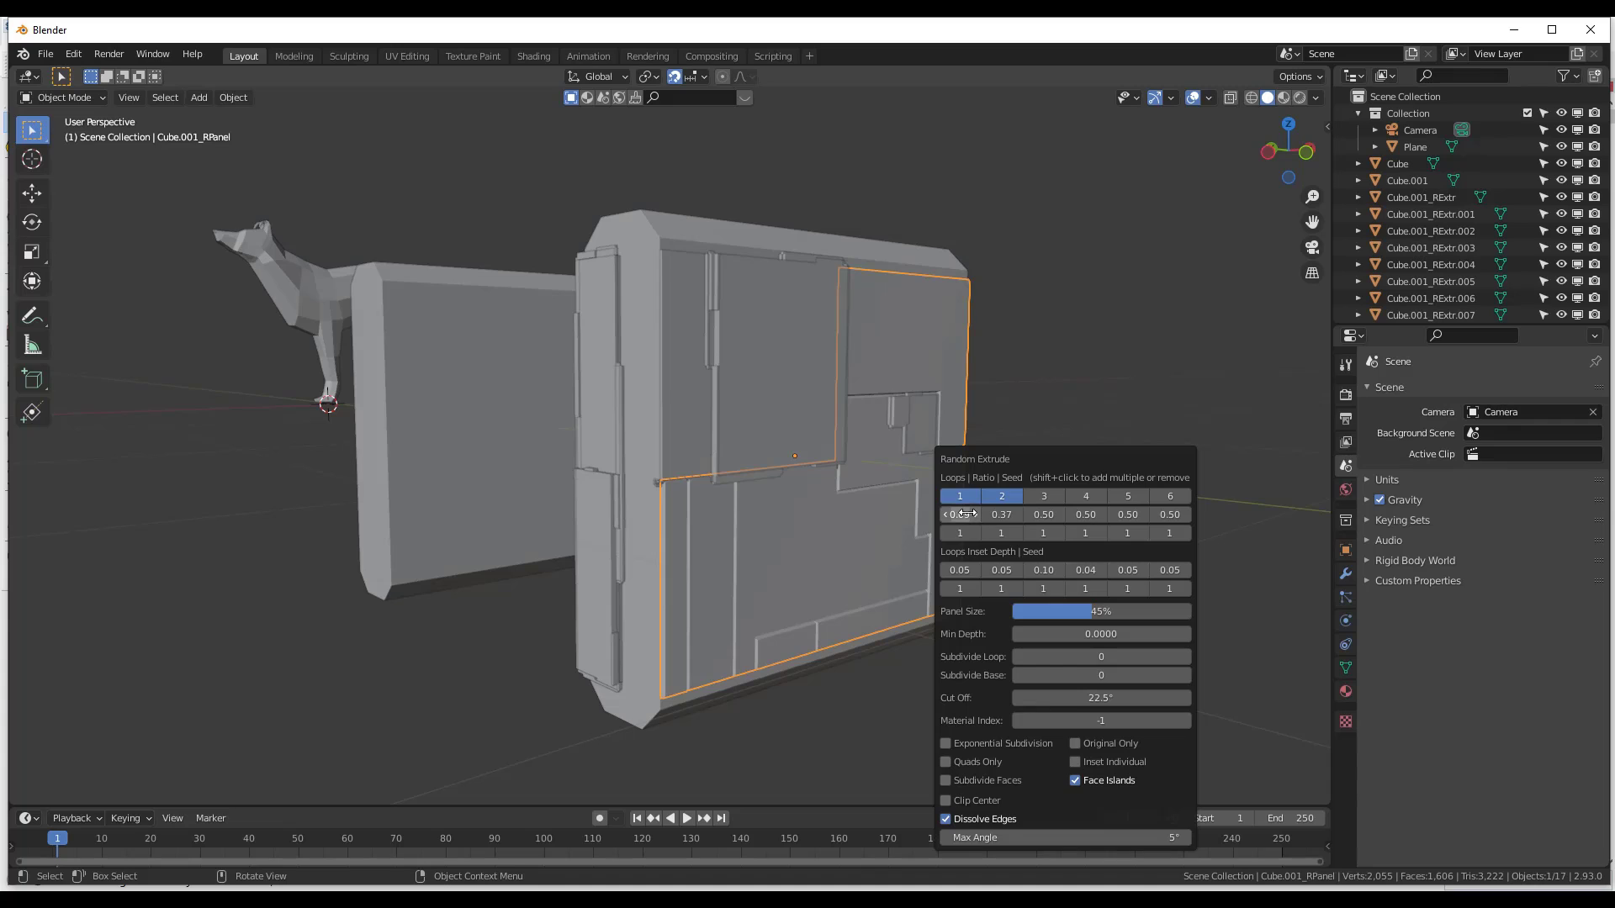
left_click_drag(963, 515, 982, 515)
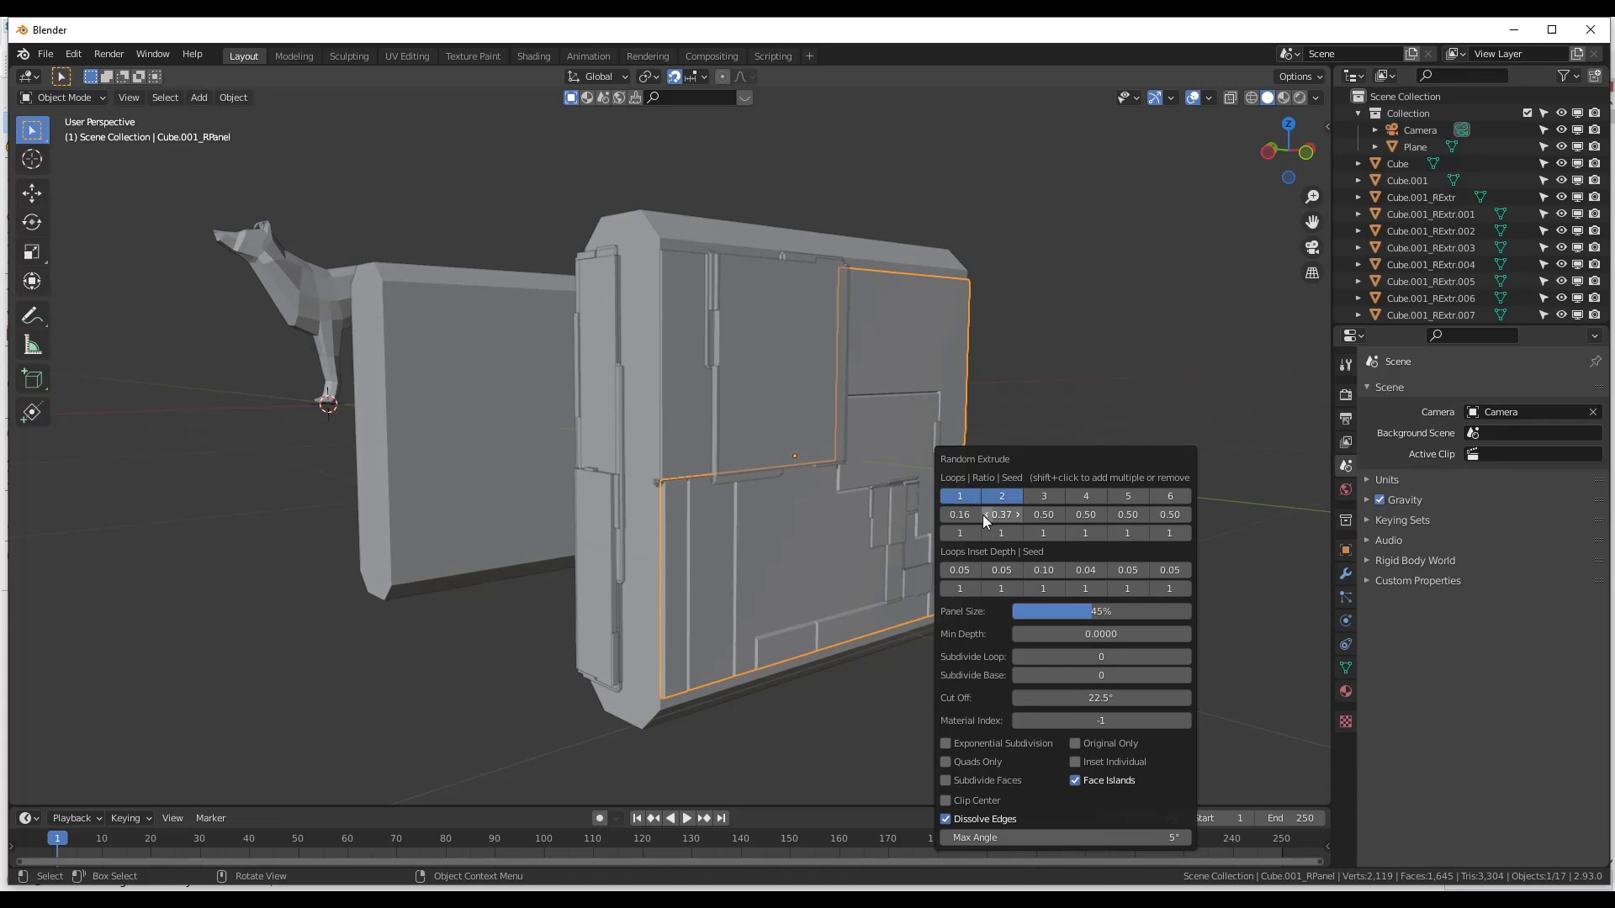
left_click(1043, 496, "shift")
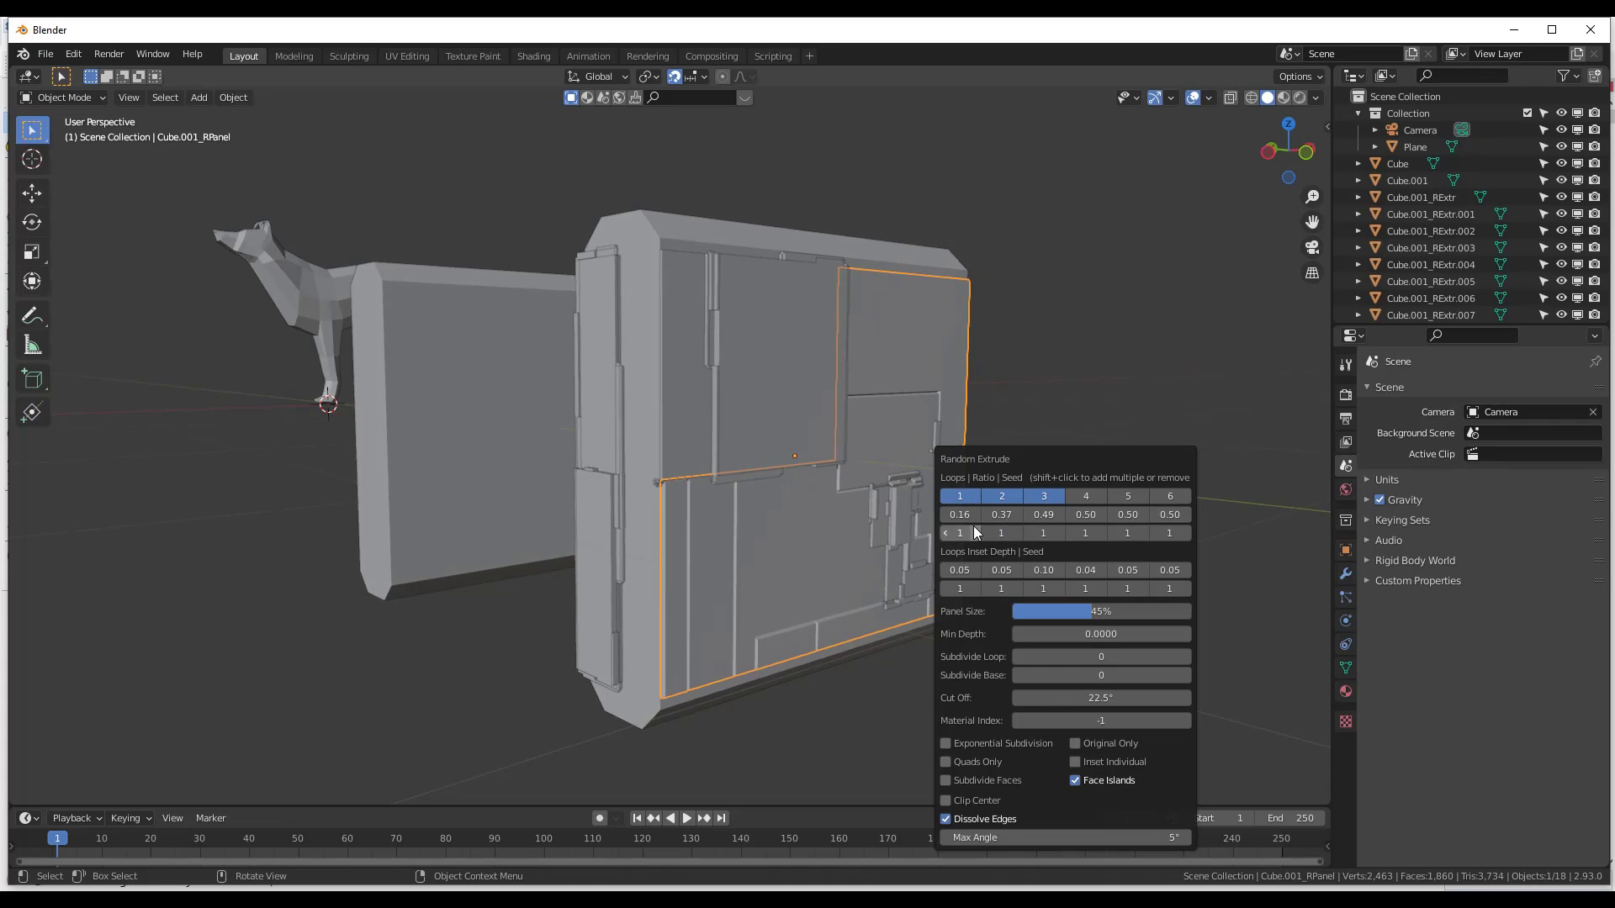
left_click_drag(967, 514, 944, 515)
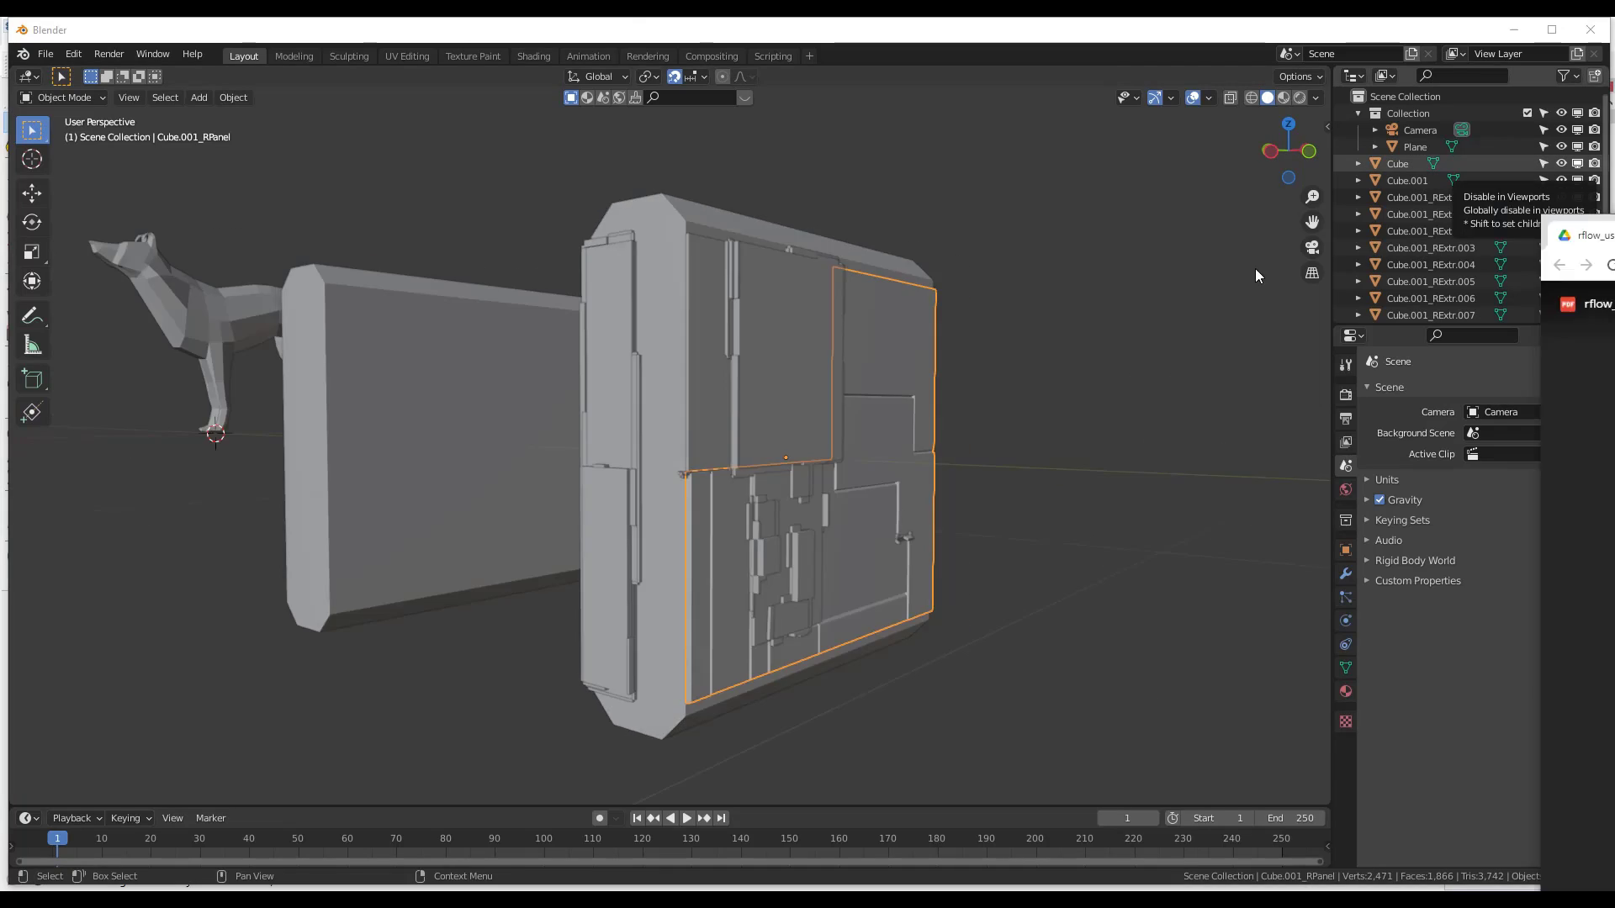
Switch to rflow_user_doc.pdf in the browser and review the Random Panels parameters and the Random Extrude notes on loops, ratios and cell structures
key("alt+Tab")
scroll(868, 355, "up", 8)
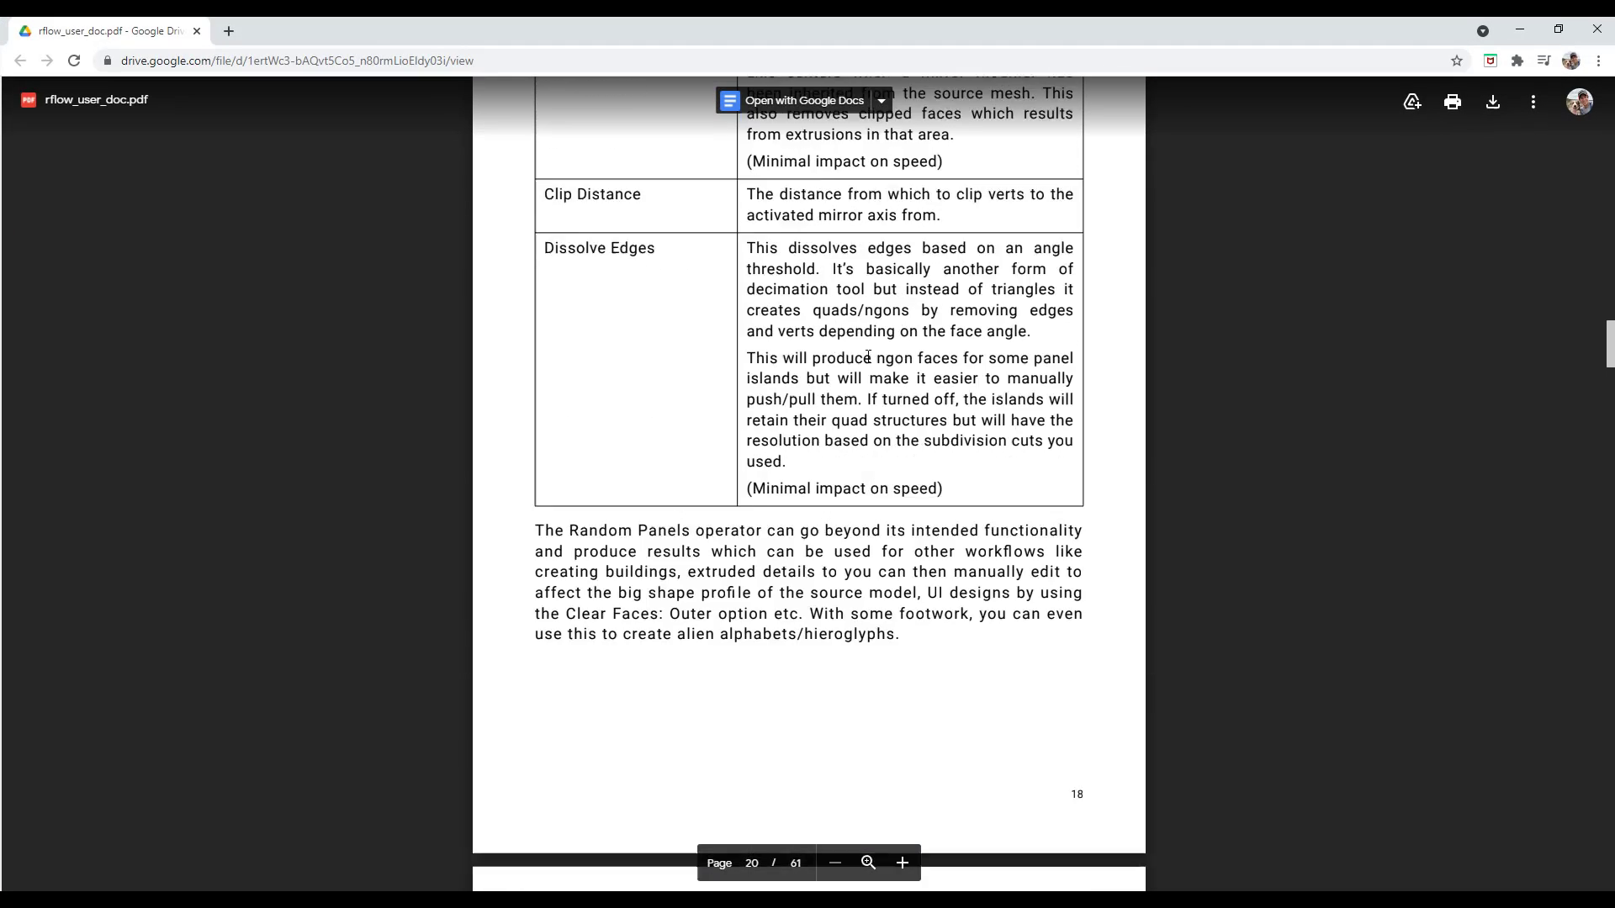
scroll(868, 357, "up", 18)
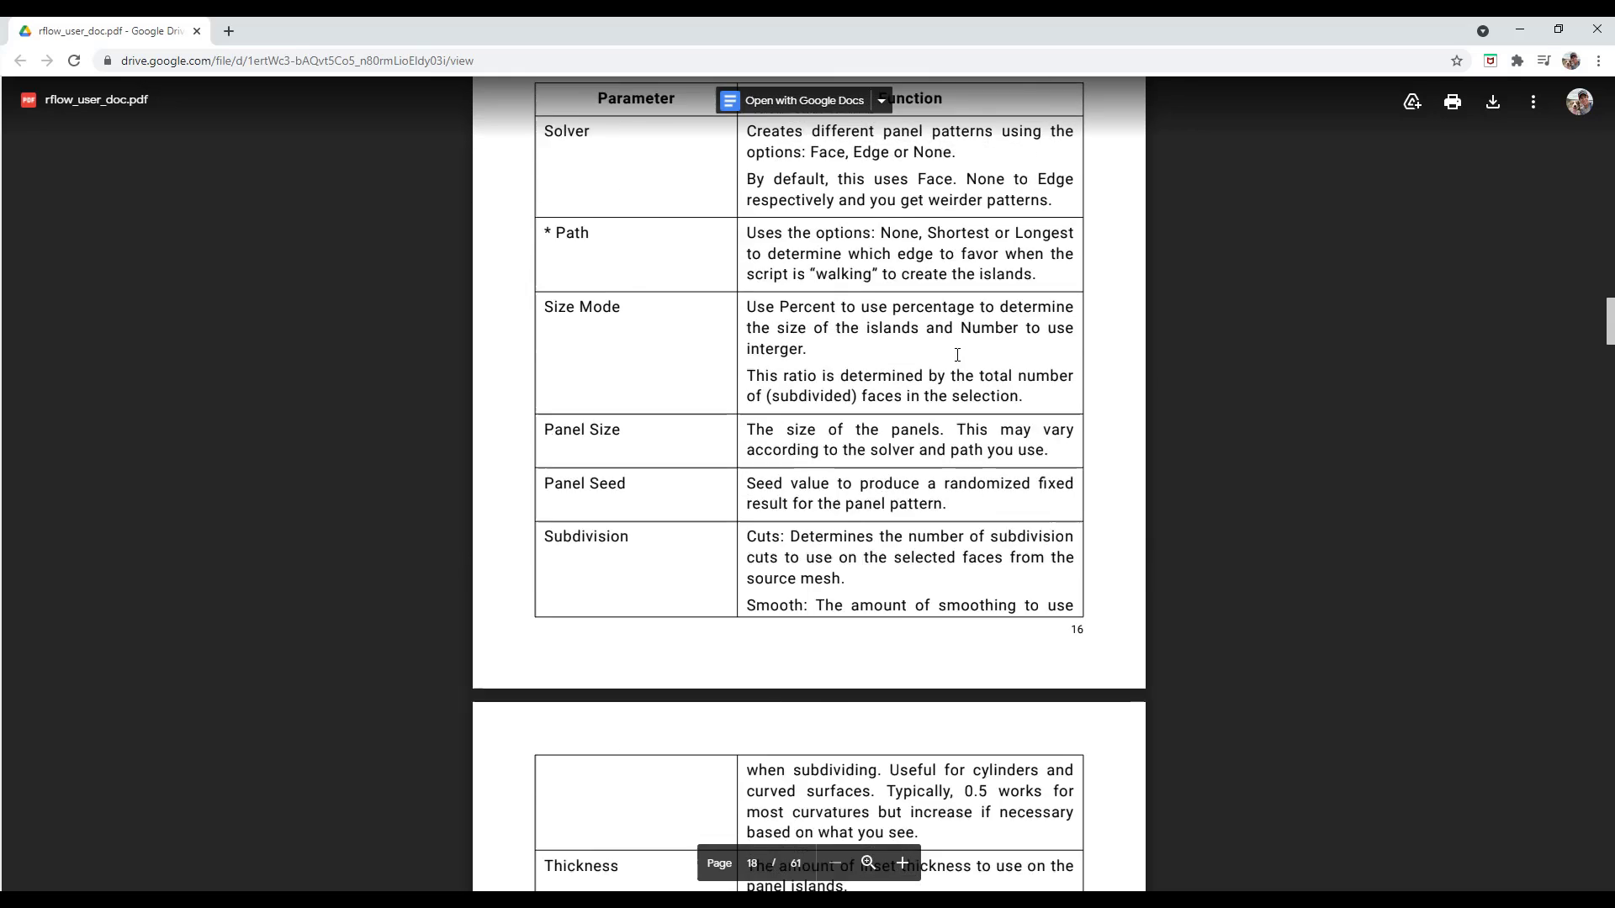
scroll(959, 358, "up", 15)
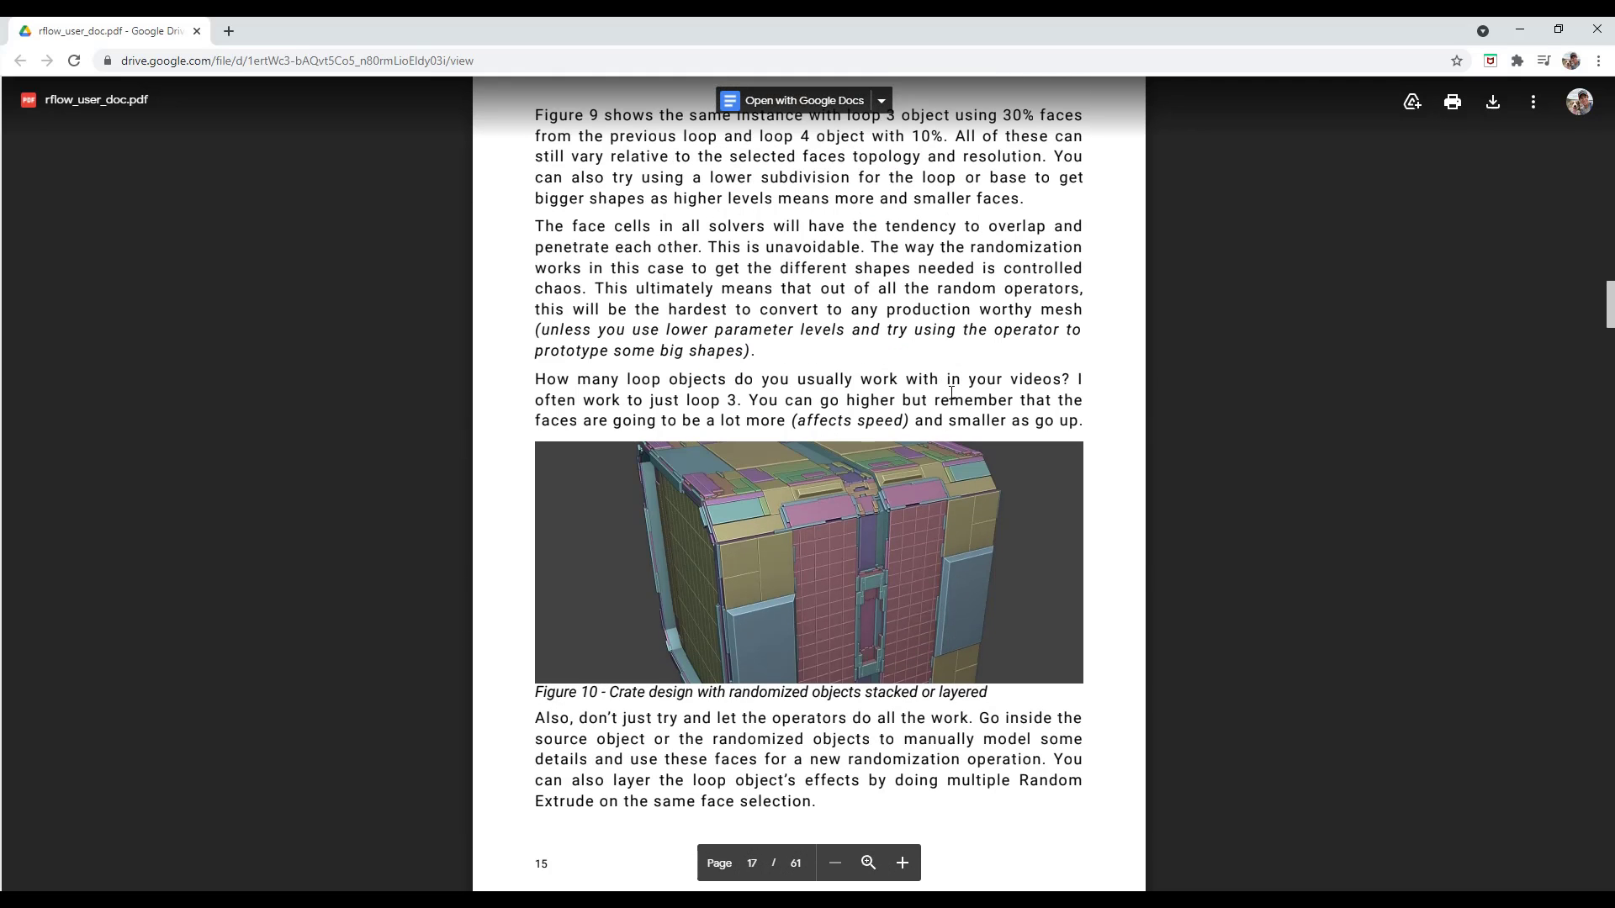
scroll(926, 437, "up", 3)
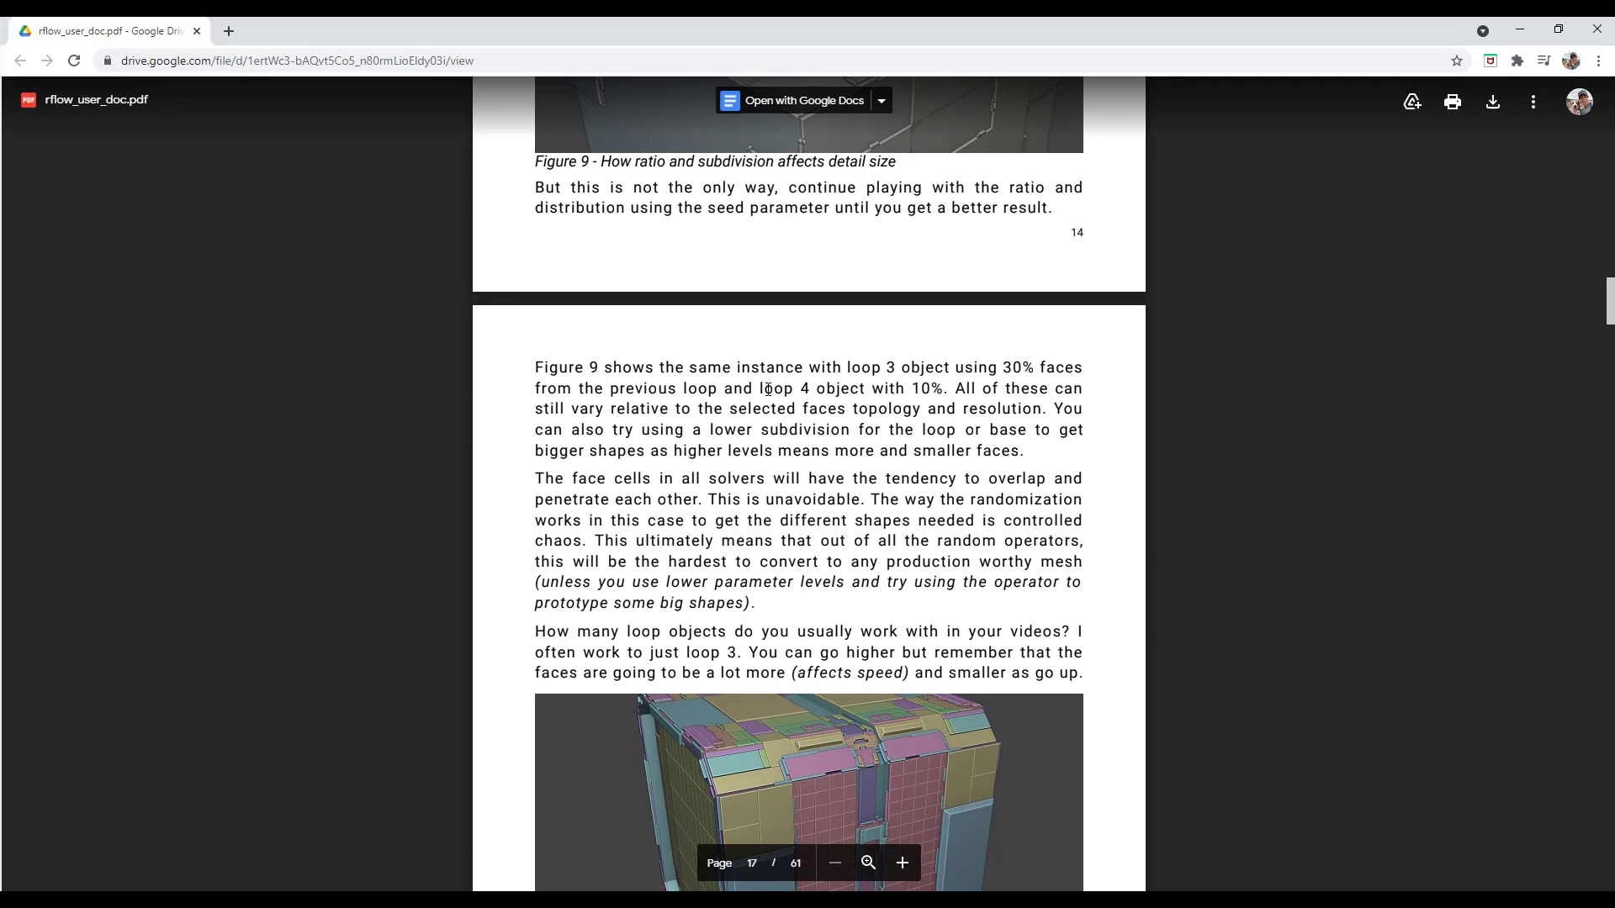
scroll(921, 423, "up", 5)
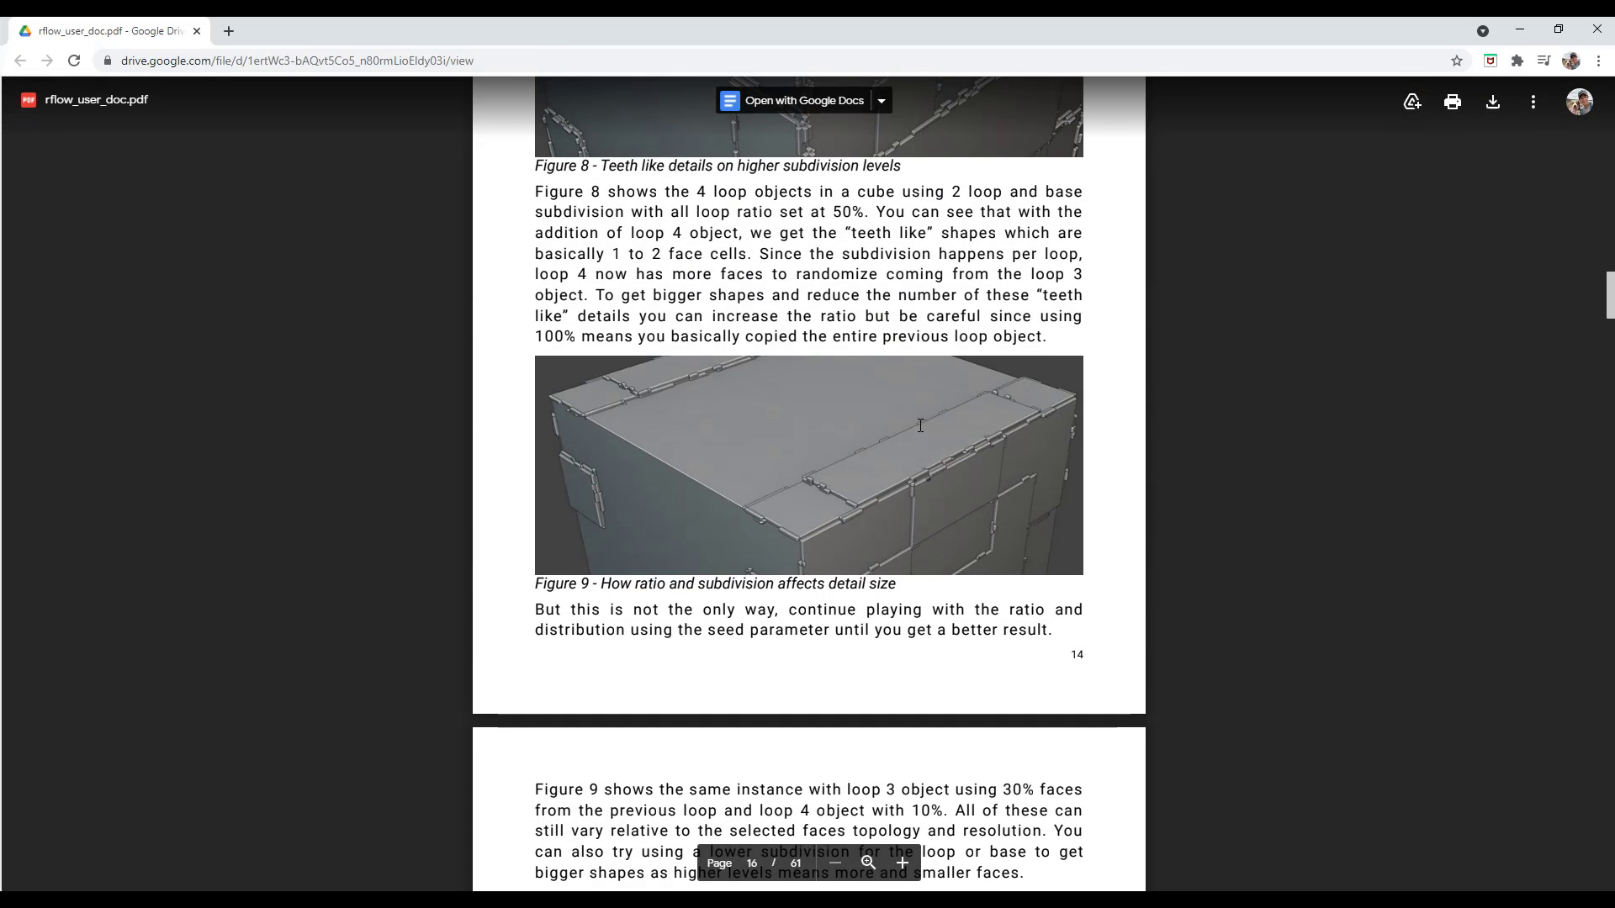
scroll(923, 424, "up", 4)
scroll(897, 362, "up", 7)
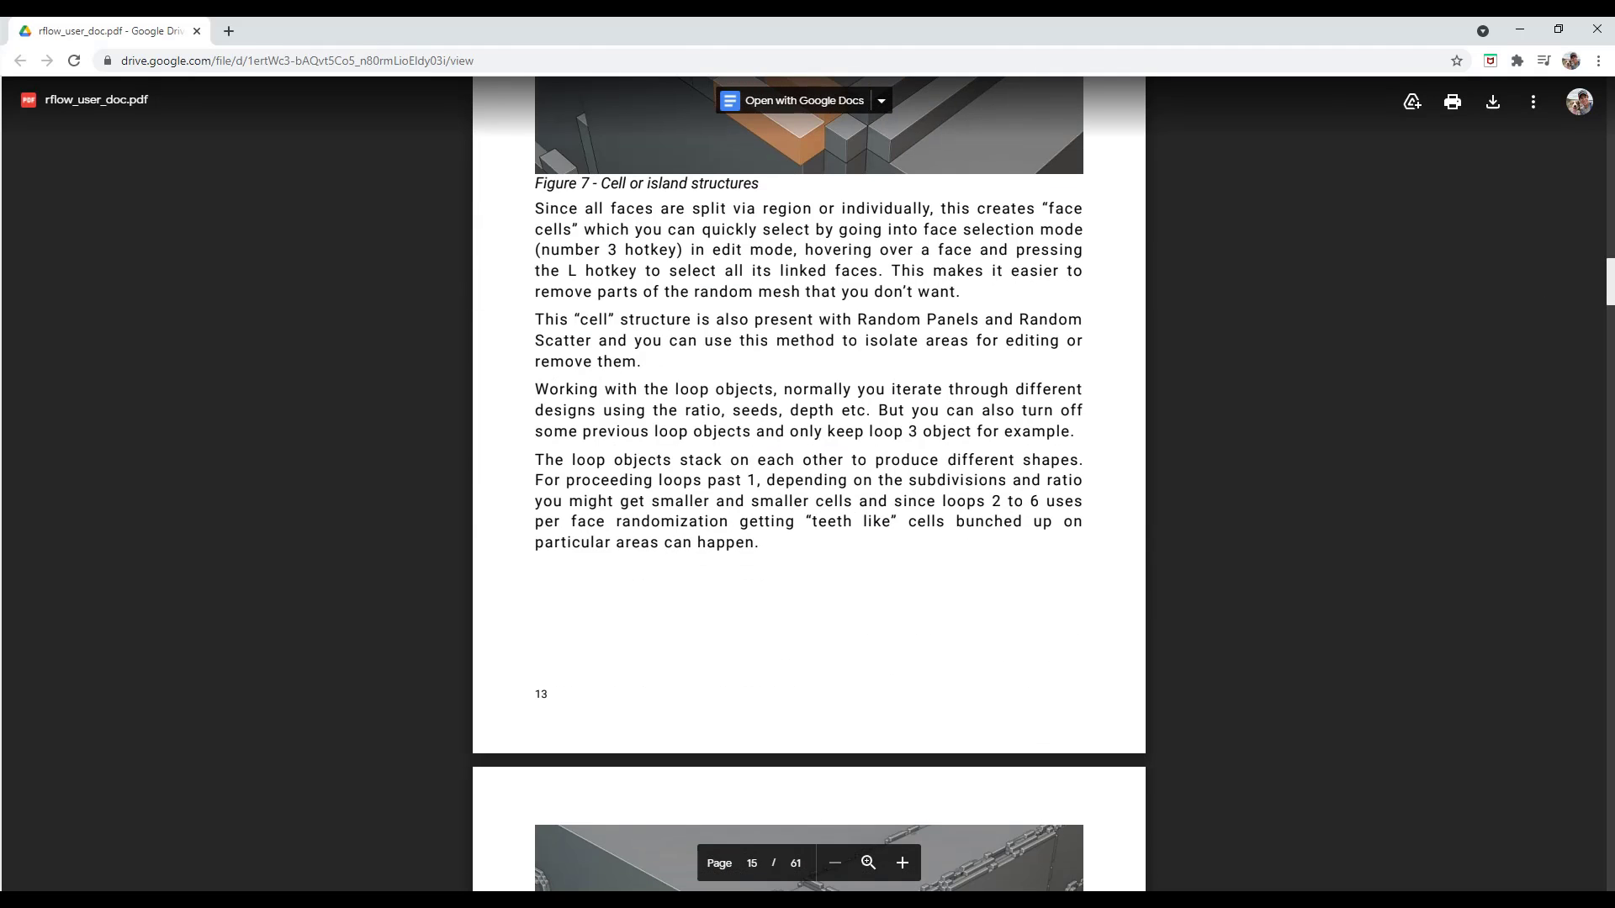
Switch back to Blender and select the generated panel object, viewing its detailed side up close
key("alt+Tab")
left_click(734, 412)
middle_click_drag(876, 425, 823, 397)
left_click(804, 313)
middle_click_drag(804, 313, 819, 289)
left_click(844, 332)
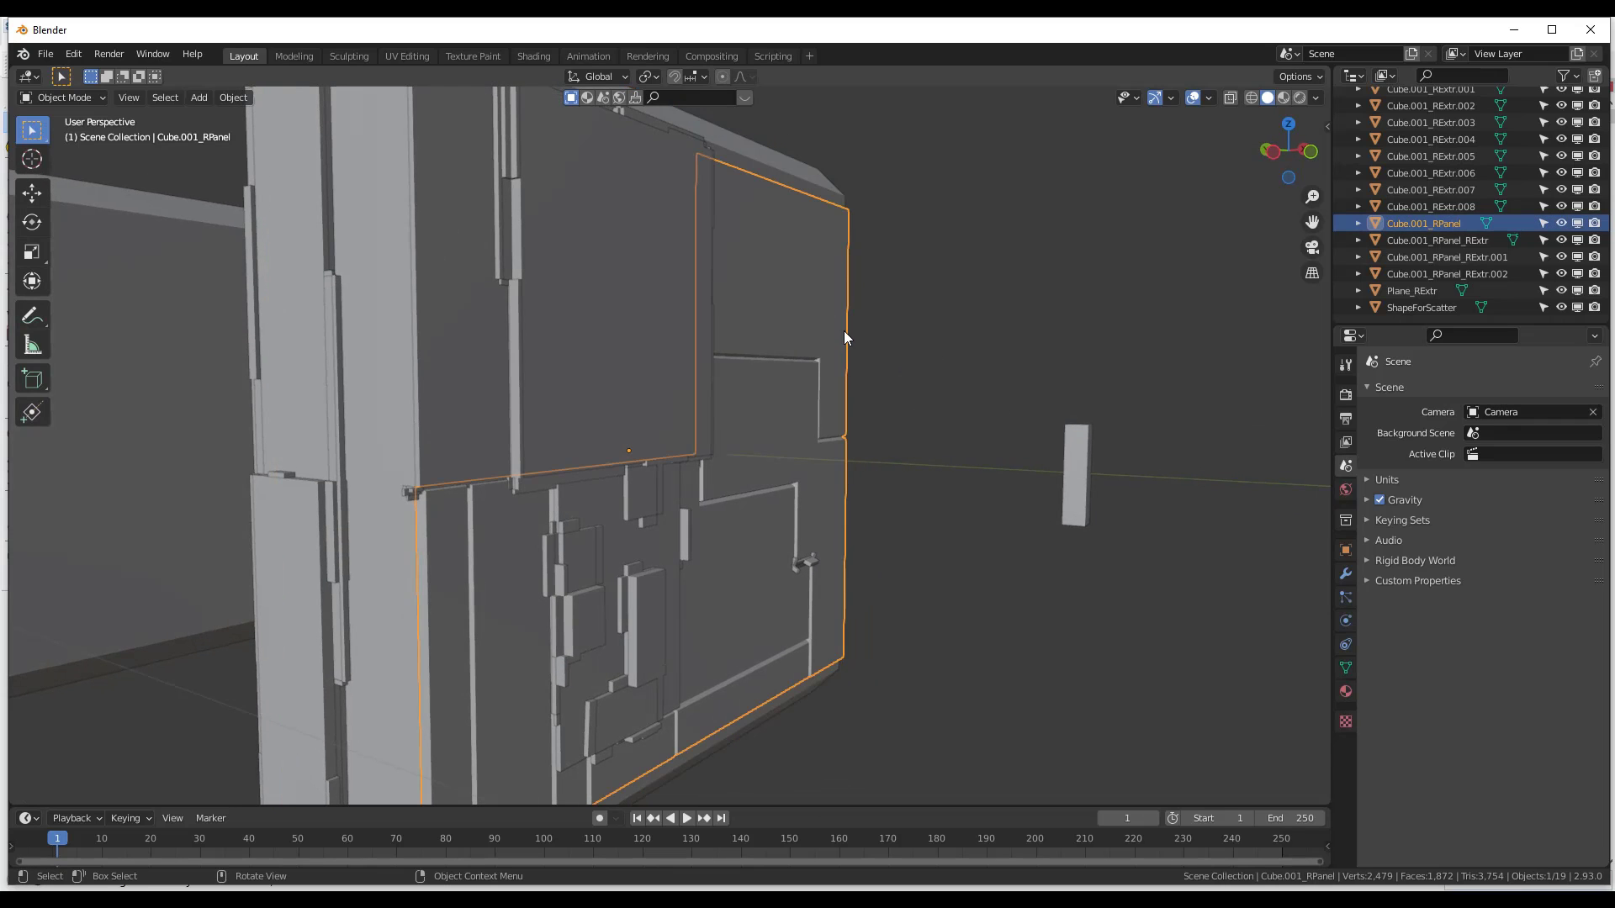
middle_click_drag(826, 367, 826, 482)
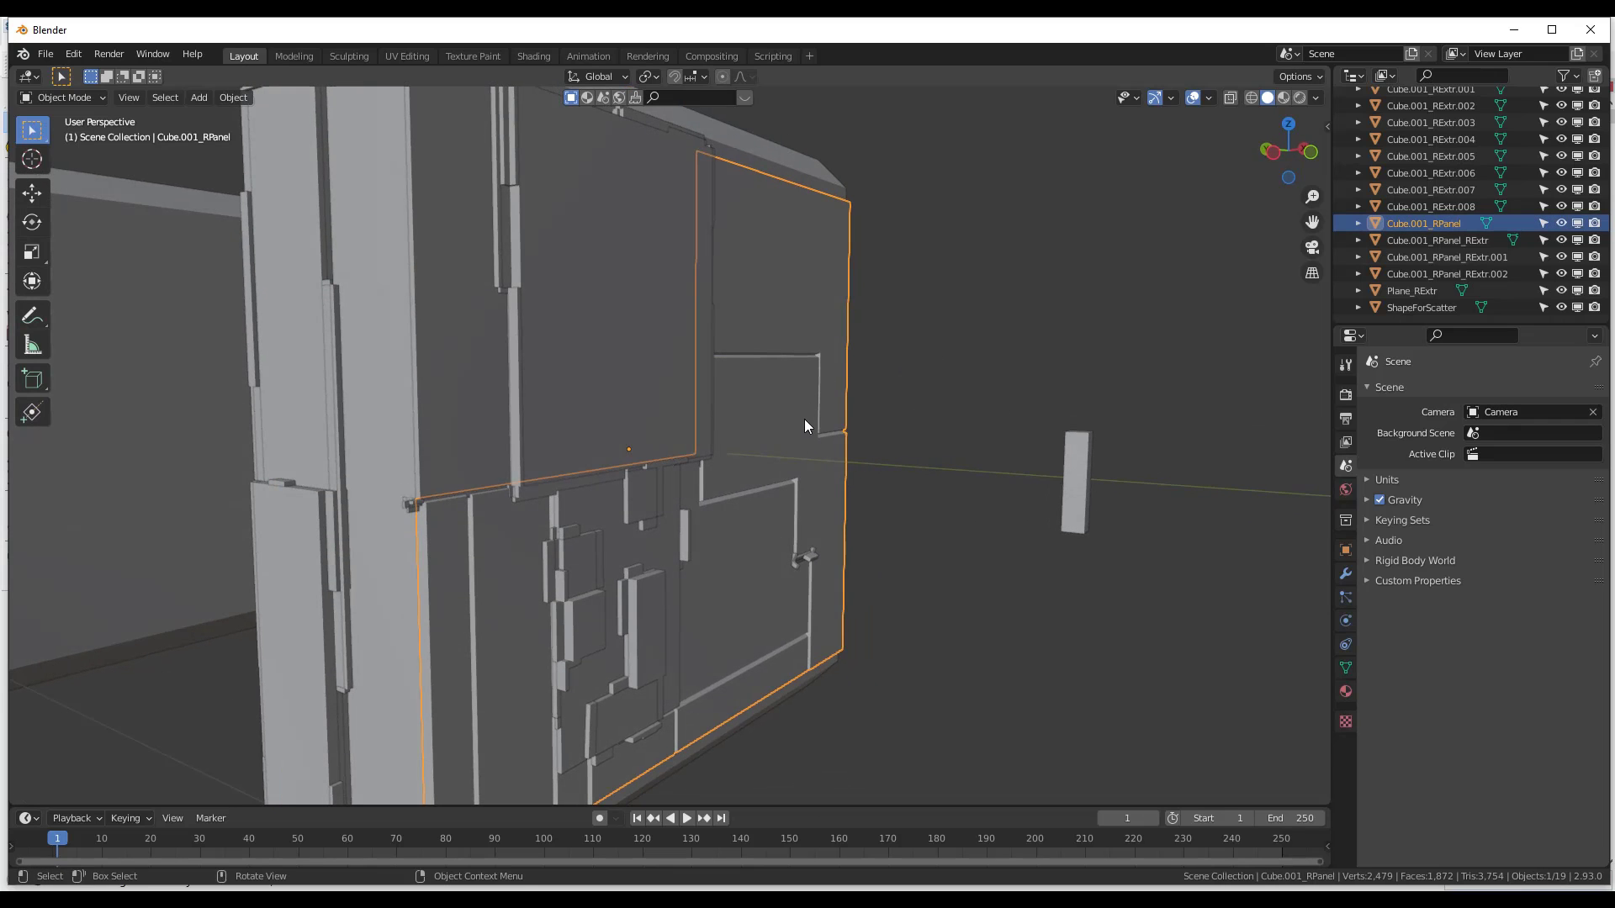
middle_click_drag(804, 420, 731, 330)
Apply Random Scatter to the panel object with the Cube type and a scatter scale of 1.00 on all three axes
key("shift+q")
left_click(727, 349)
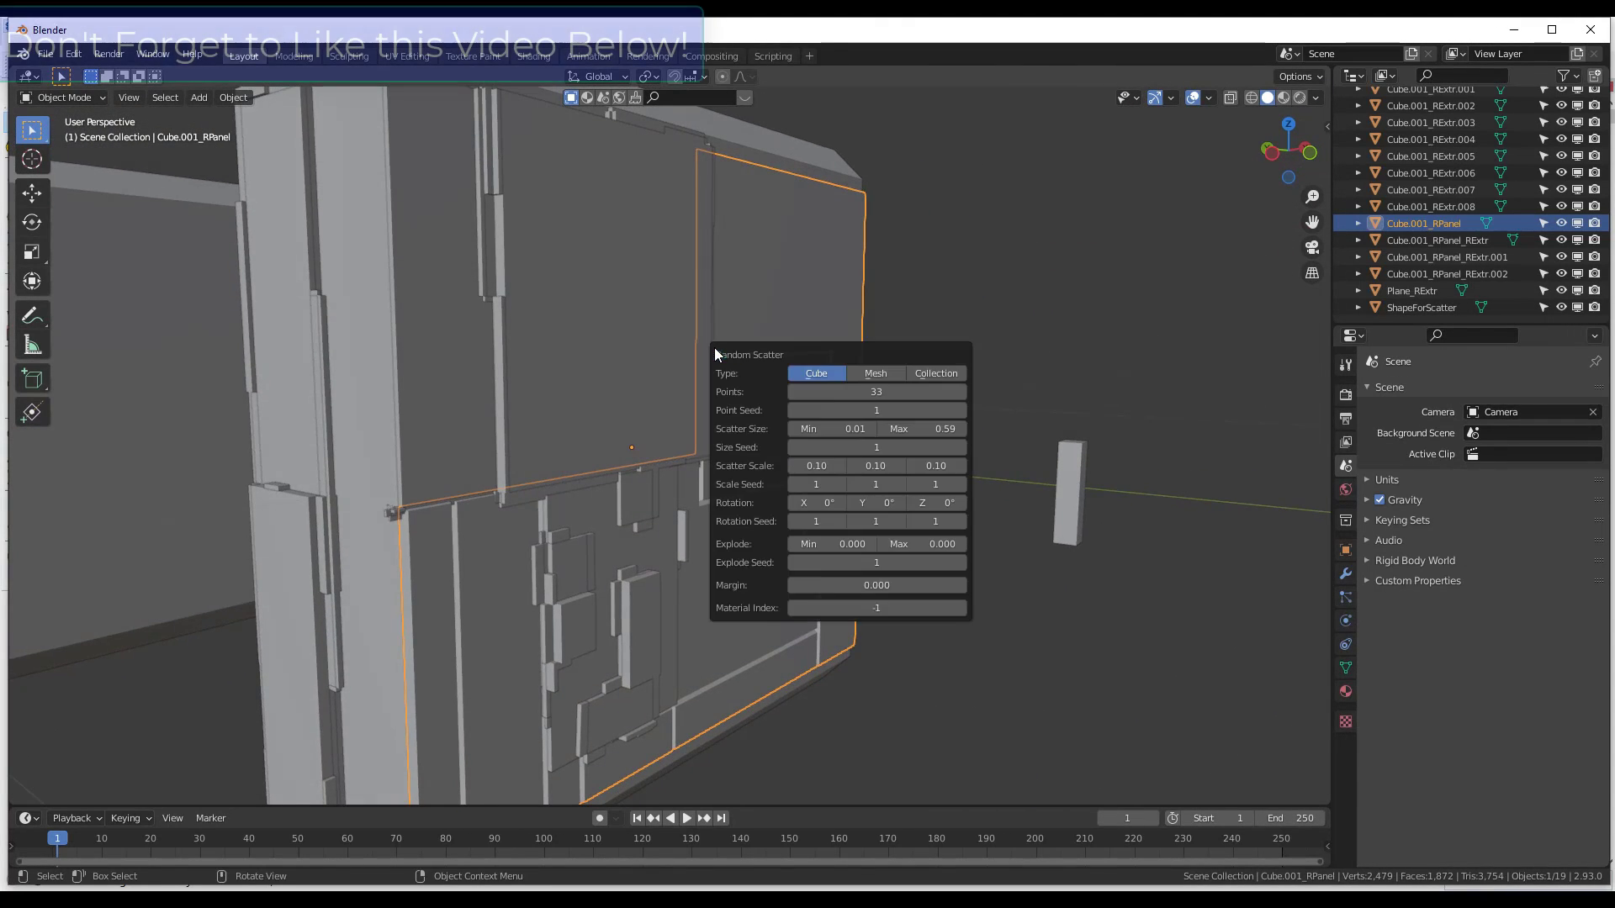
left_click_drag(840, 350, 1126, 185)
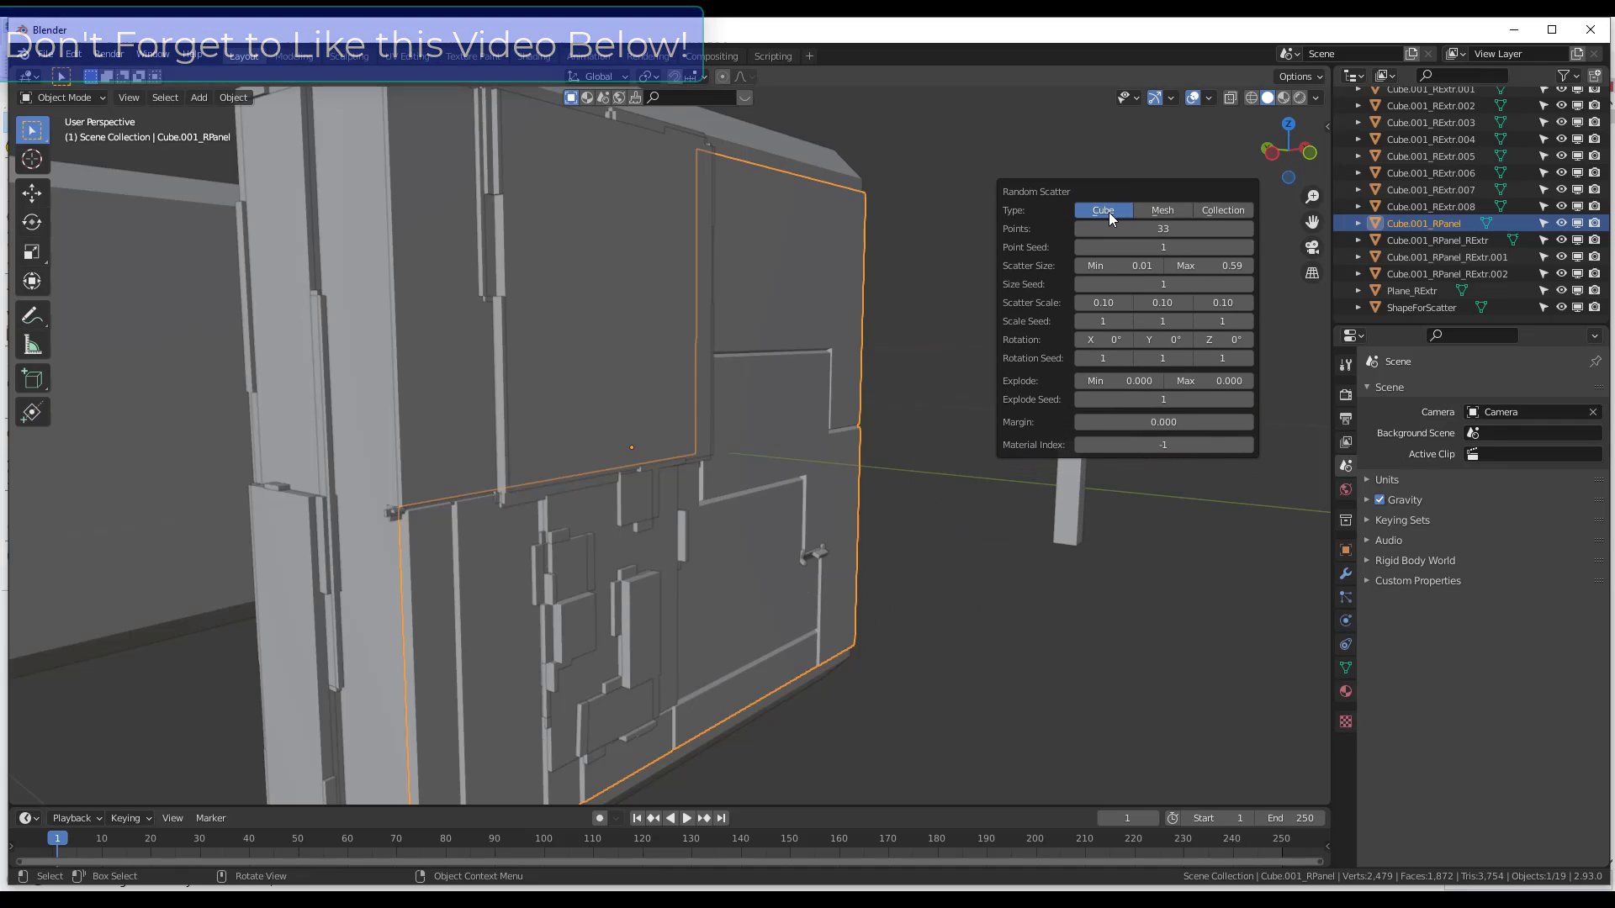
key("Return")
left_click_drag(1104, 305, 1336, 304)
left_click(1104, 305)
type("1")
key("Tab")
type("1")
key("Tab")
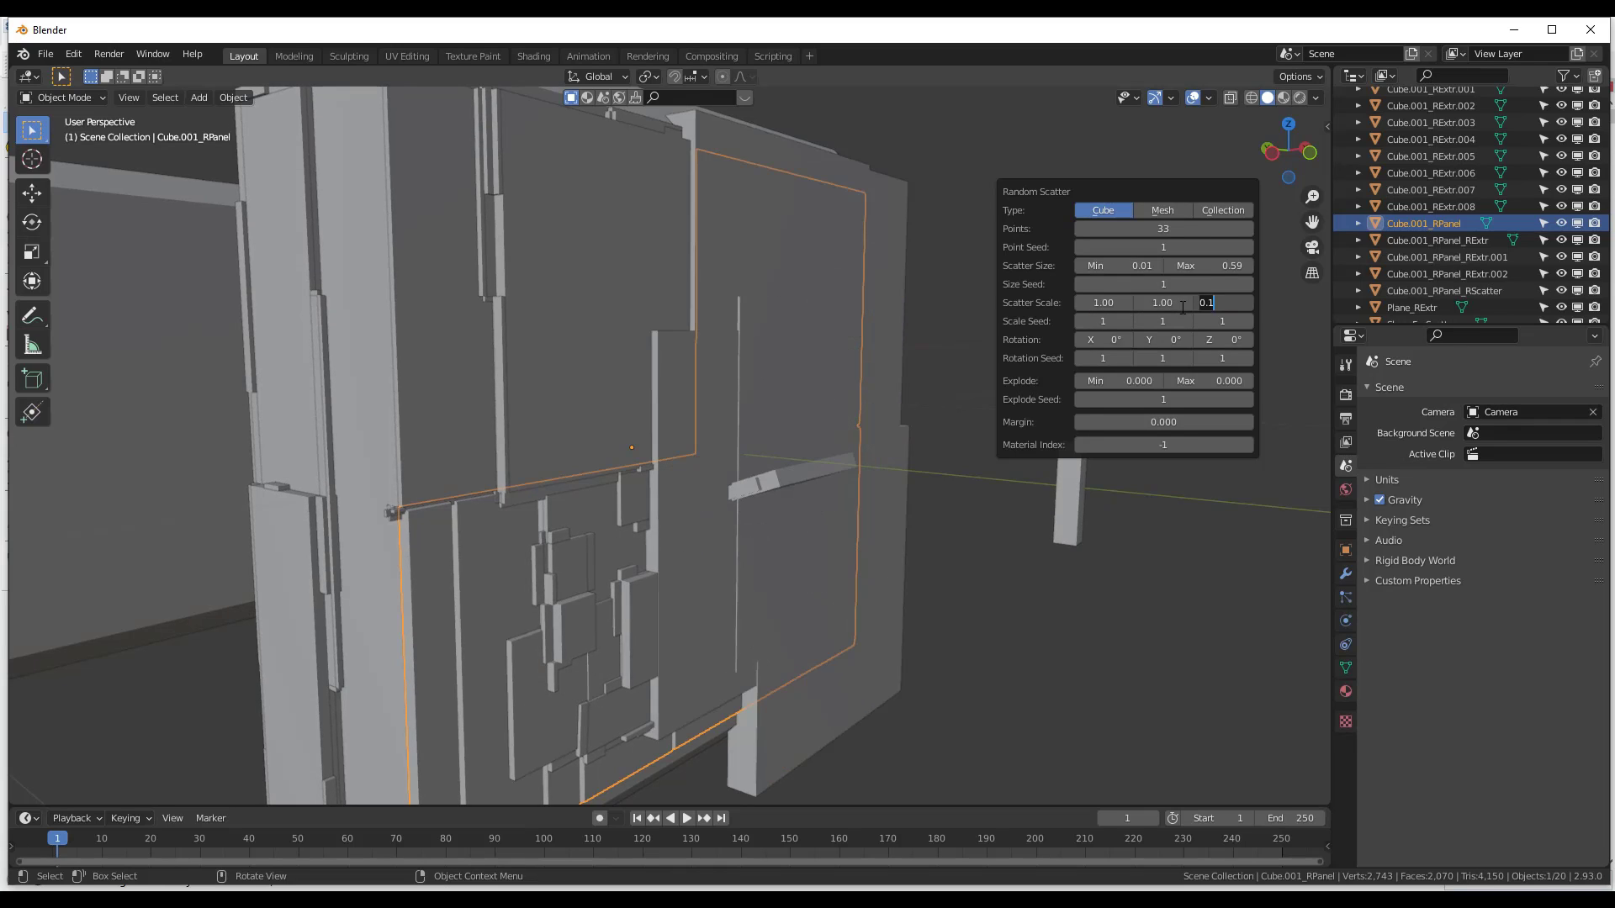
type("1")
key("Tab")
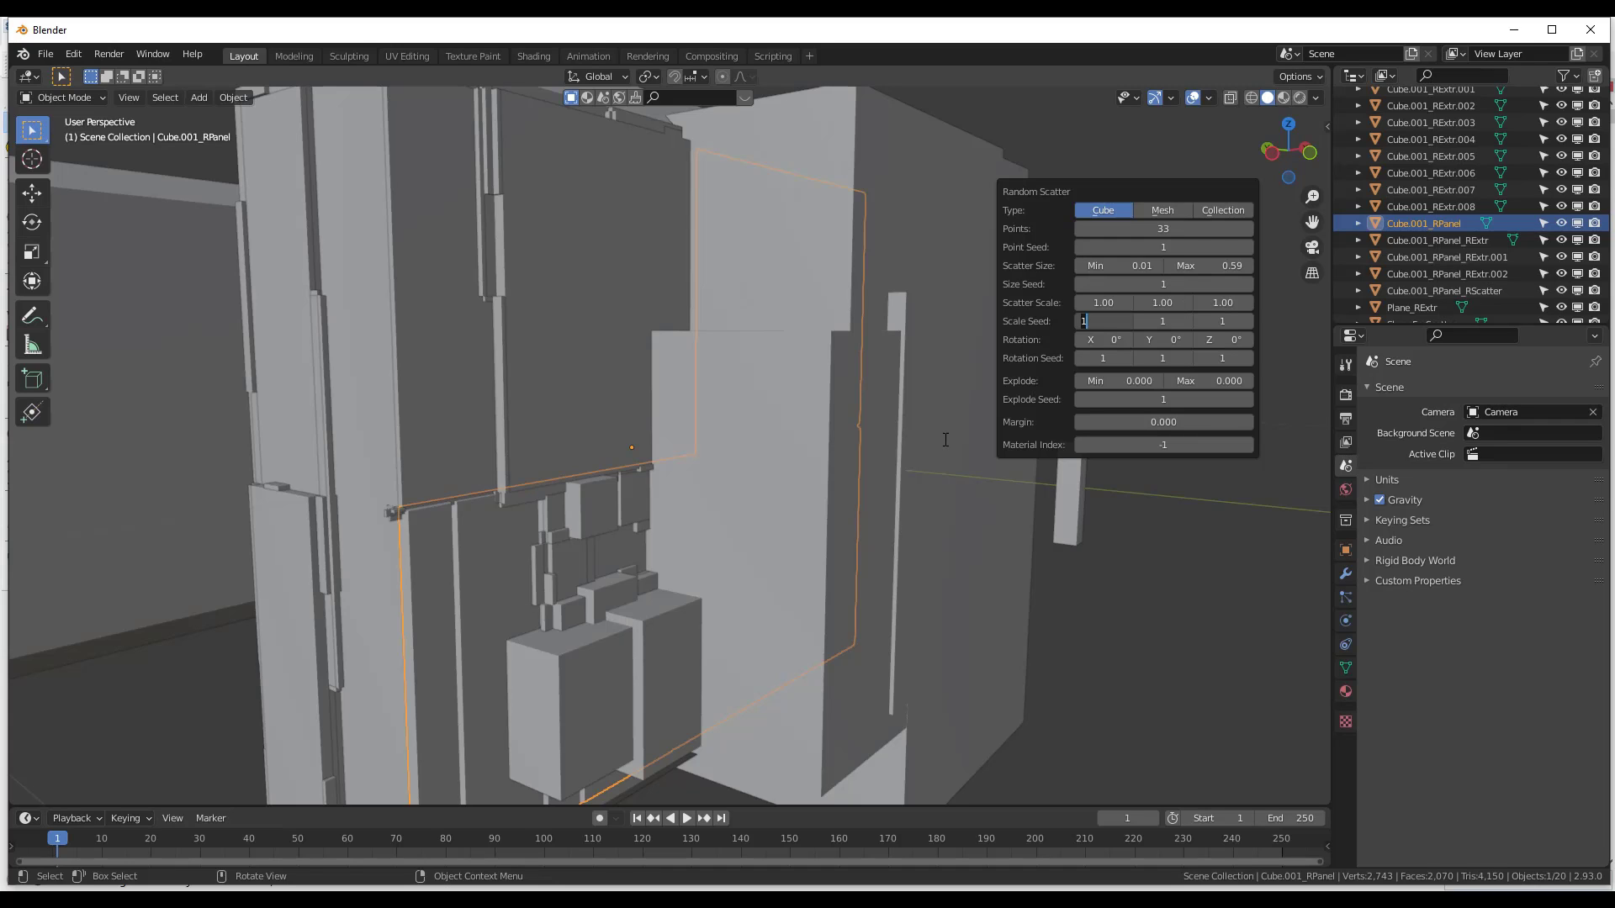
Set the cube scatter to 23 points and its scatter scale to 0.10 on all three axes
left_click(1169, 229)
type("1")
key("Return")
left_click_drag(1163, 229, 1236, 228)
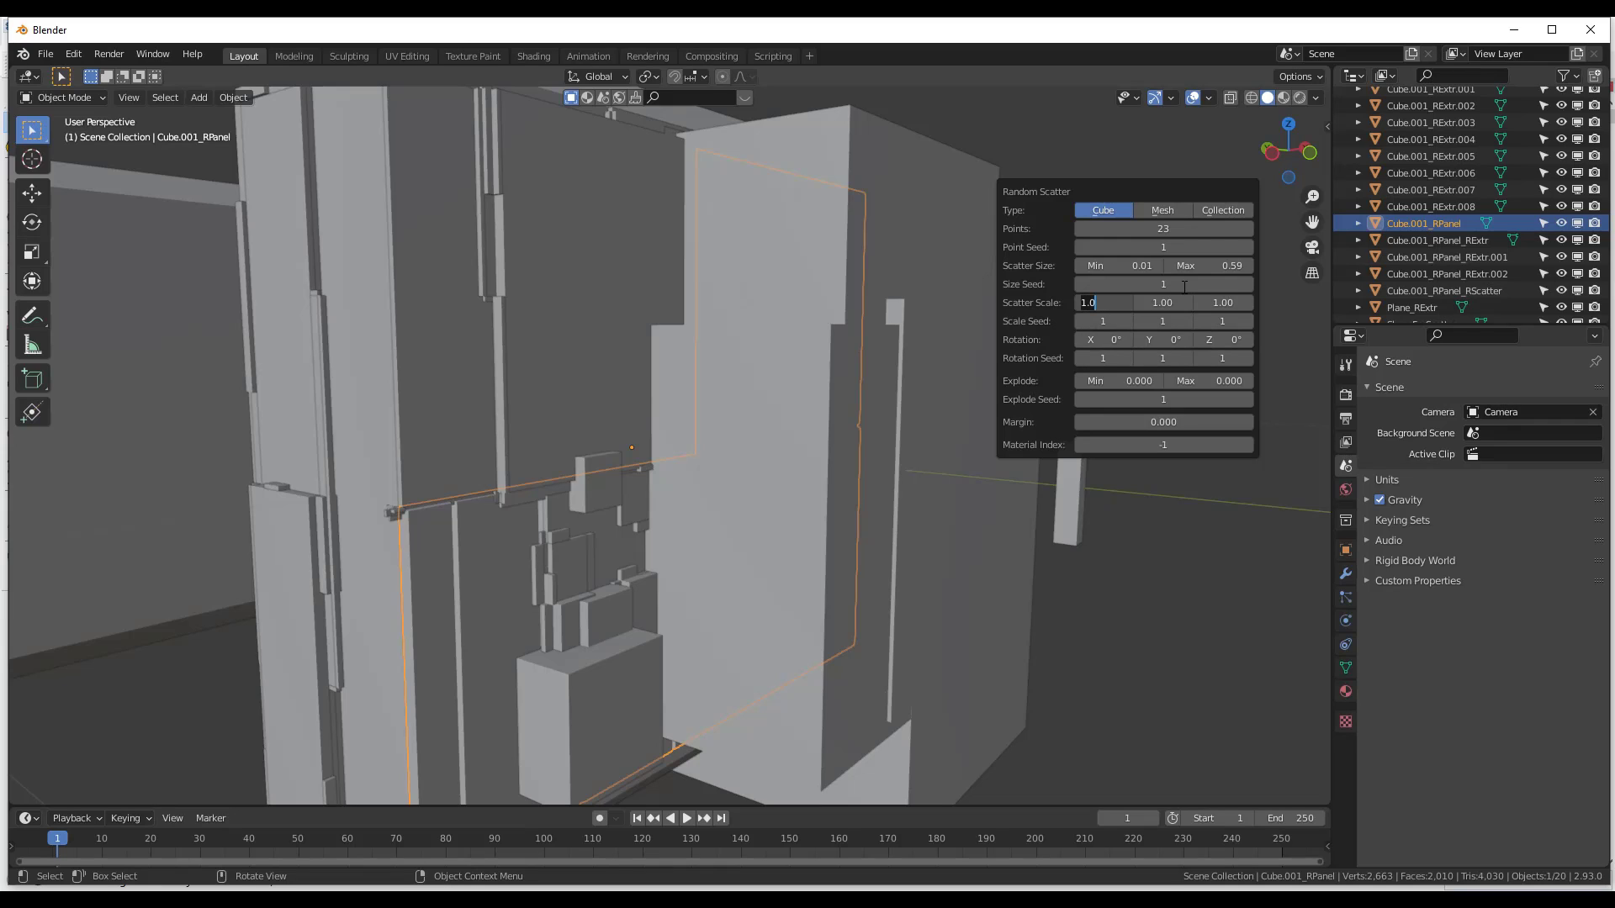
key("Tab")
type(".1")
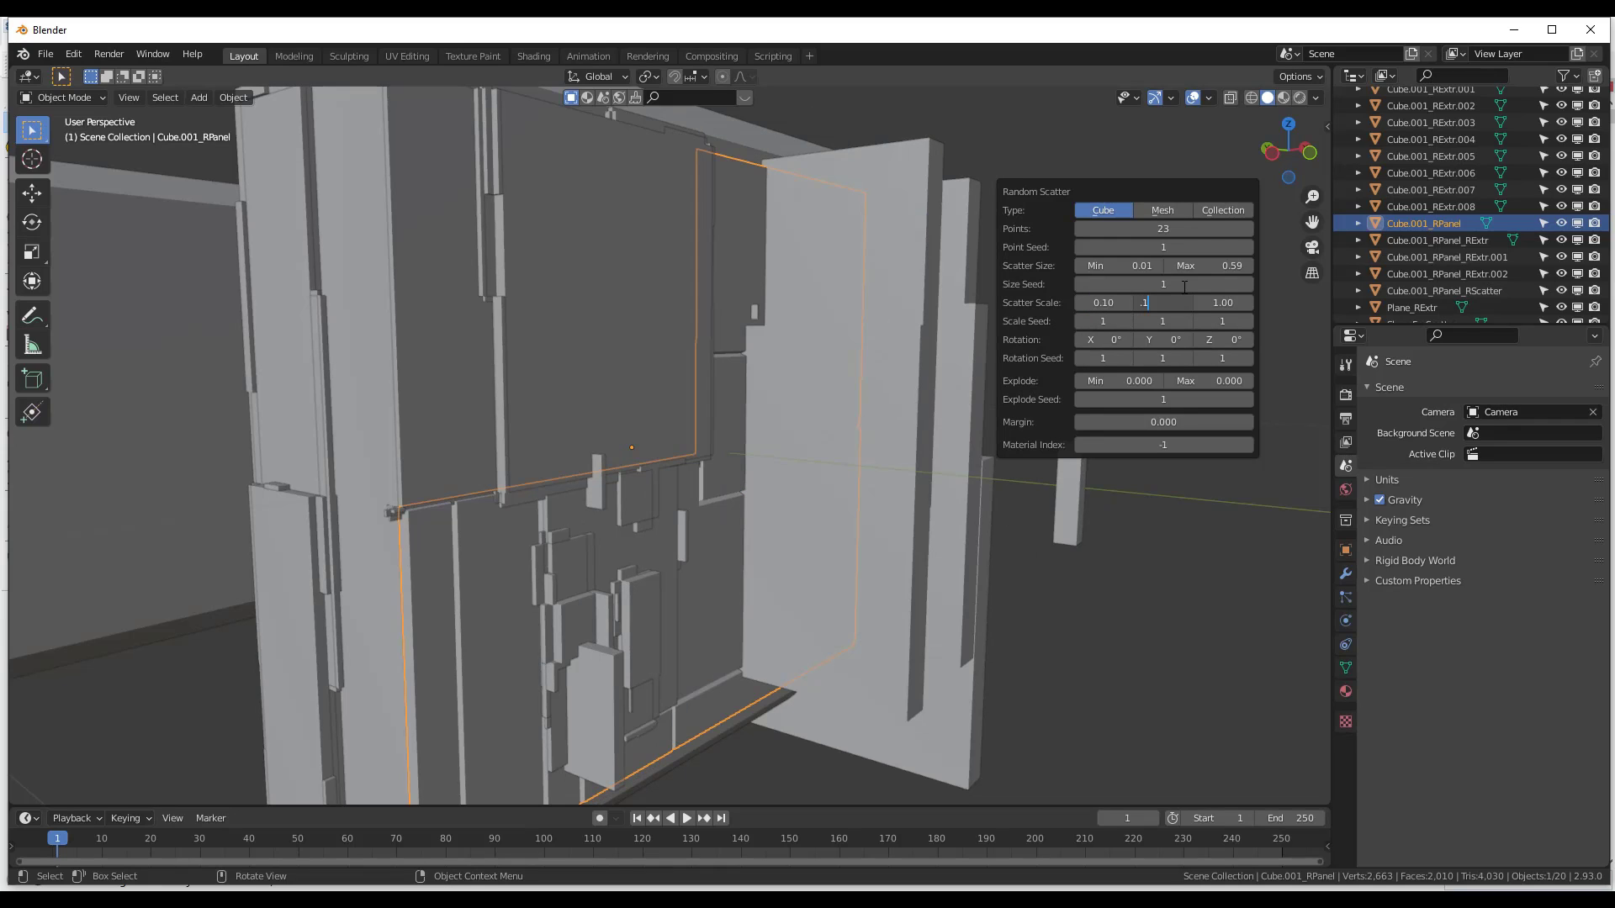
key("Tab")
type(".1")
key("Tab")
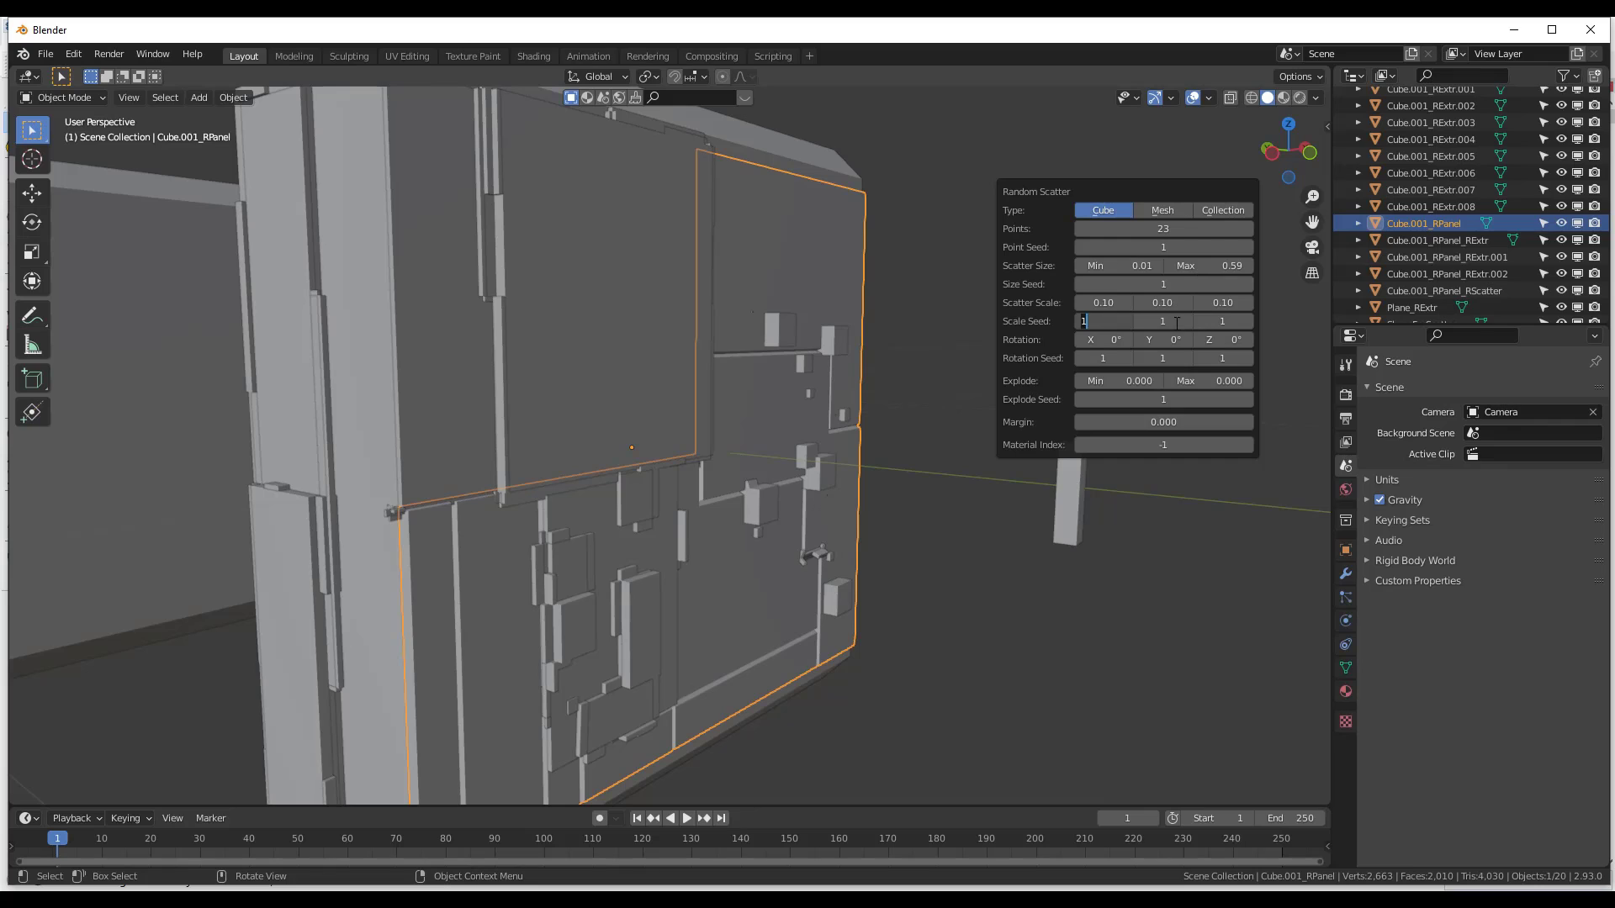
Set the scatter to 142 points with point seed 44, size seed 54 and X rotation seed 37, and randomize the cubes' rotation
left_click(1146, 283)
left_click_drag(1146, 282, 1220, 283)
left_click_drag(1117, 240, 1216, 228)
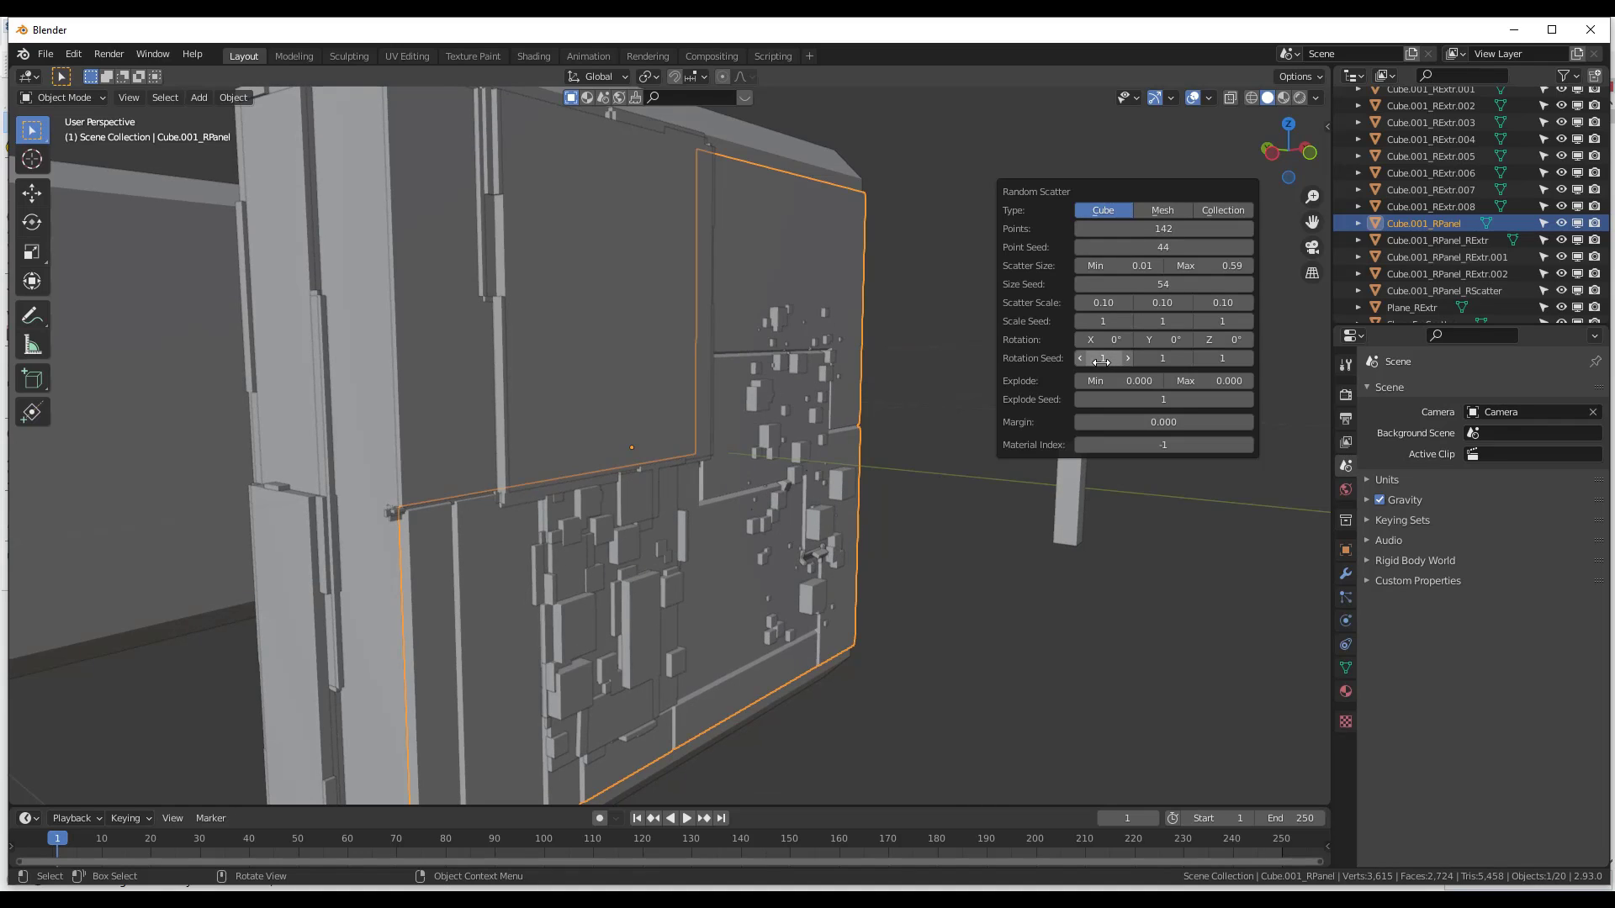
left_click_drag(1101, 362, 1144, 362)
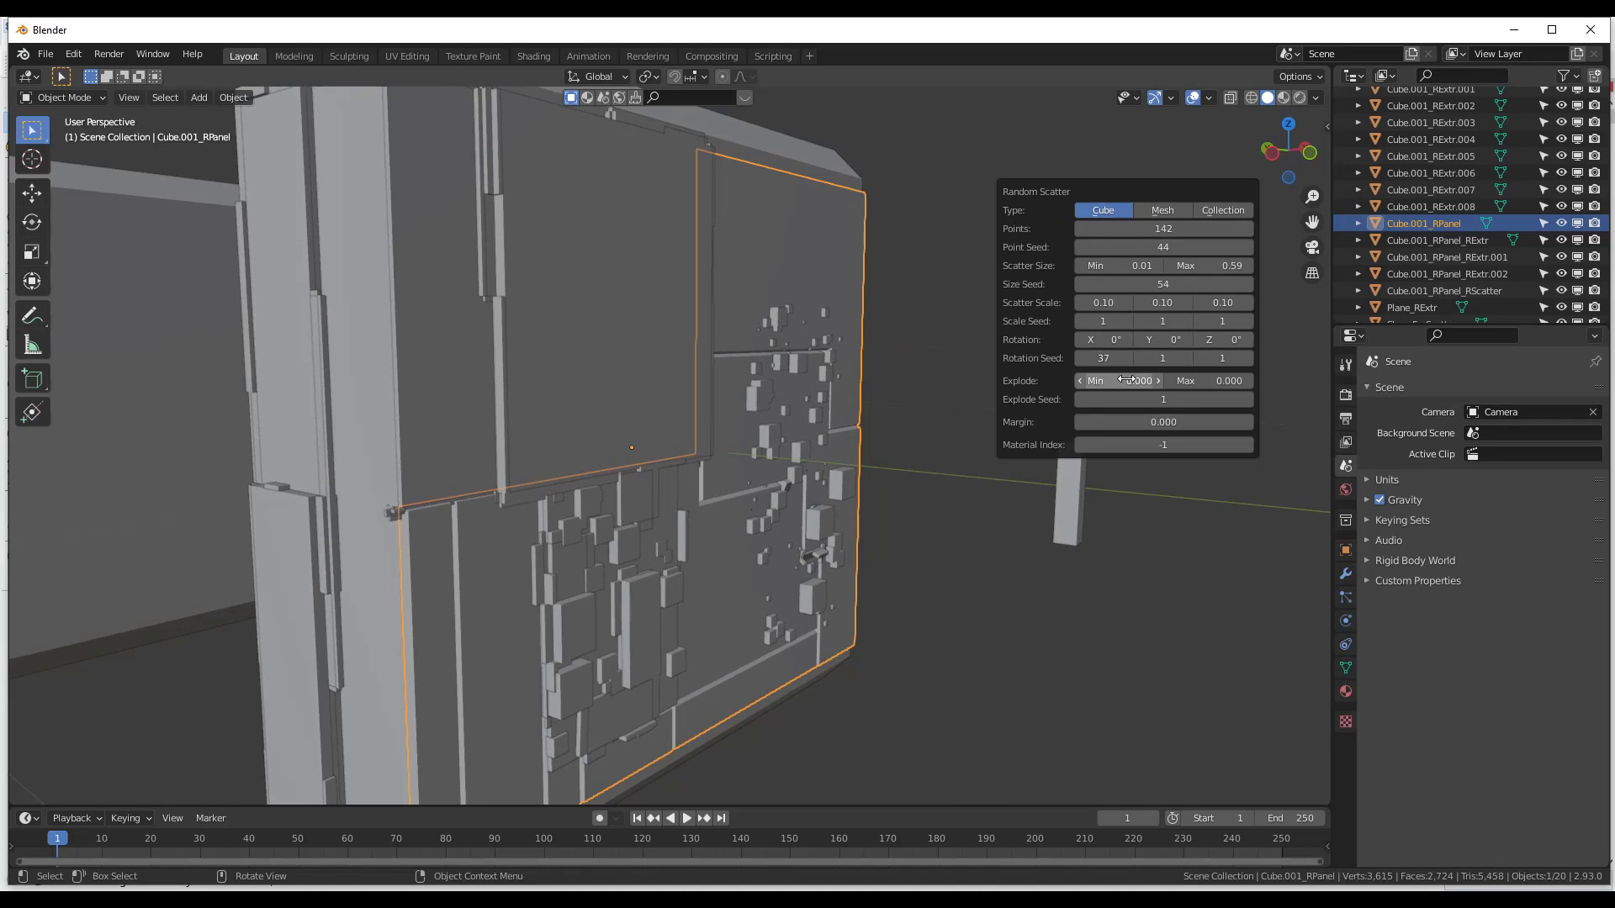
left_click_drag(1167, 360, 1238, 339)
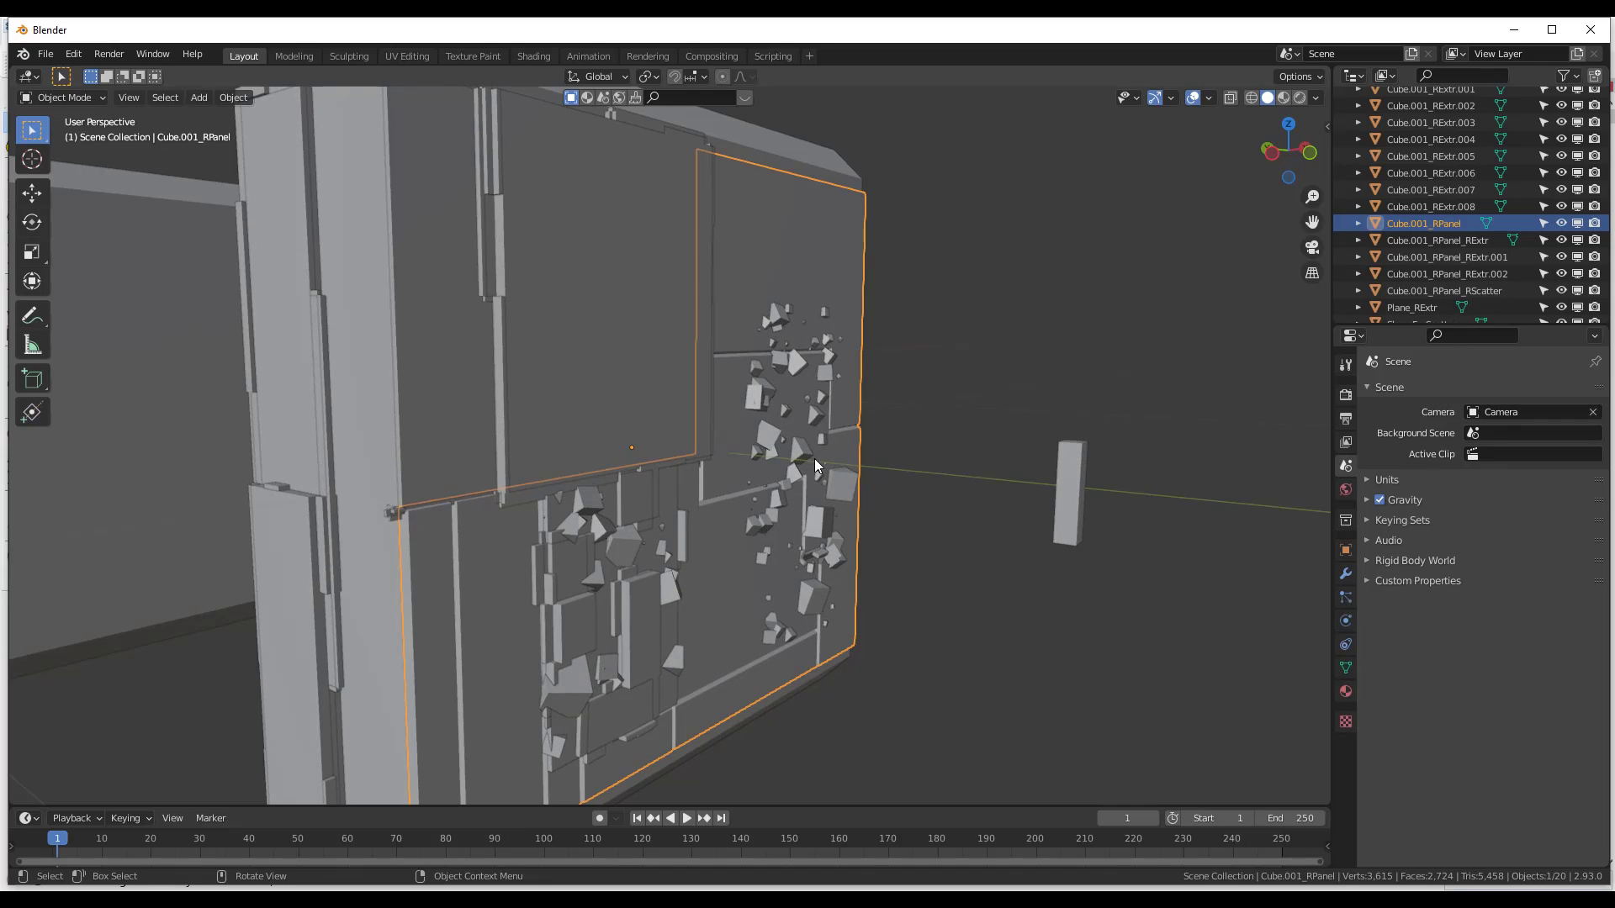
Delete the scattered cubes object and reselect the panel object
left_click(815, 412)
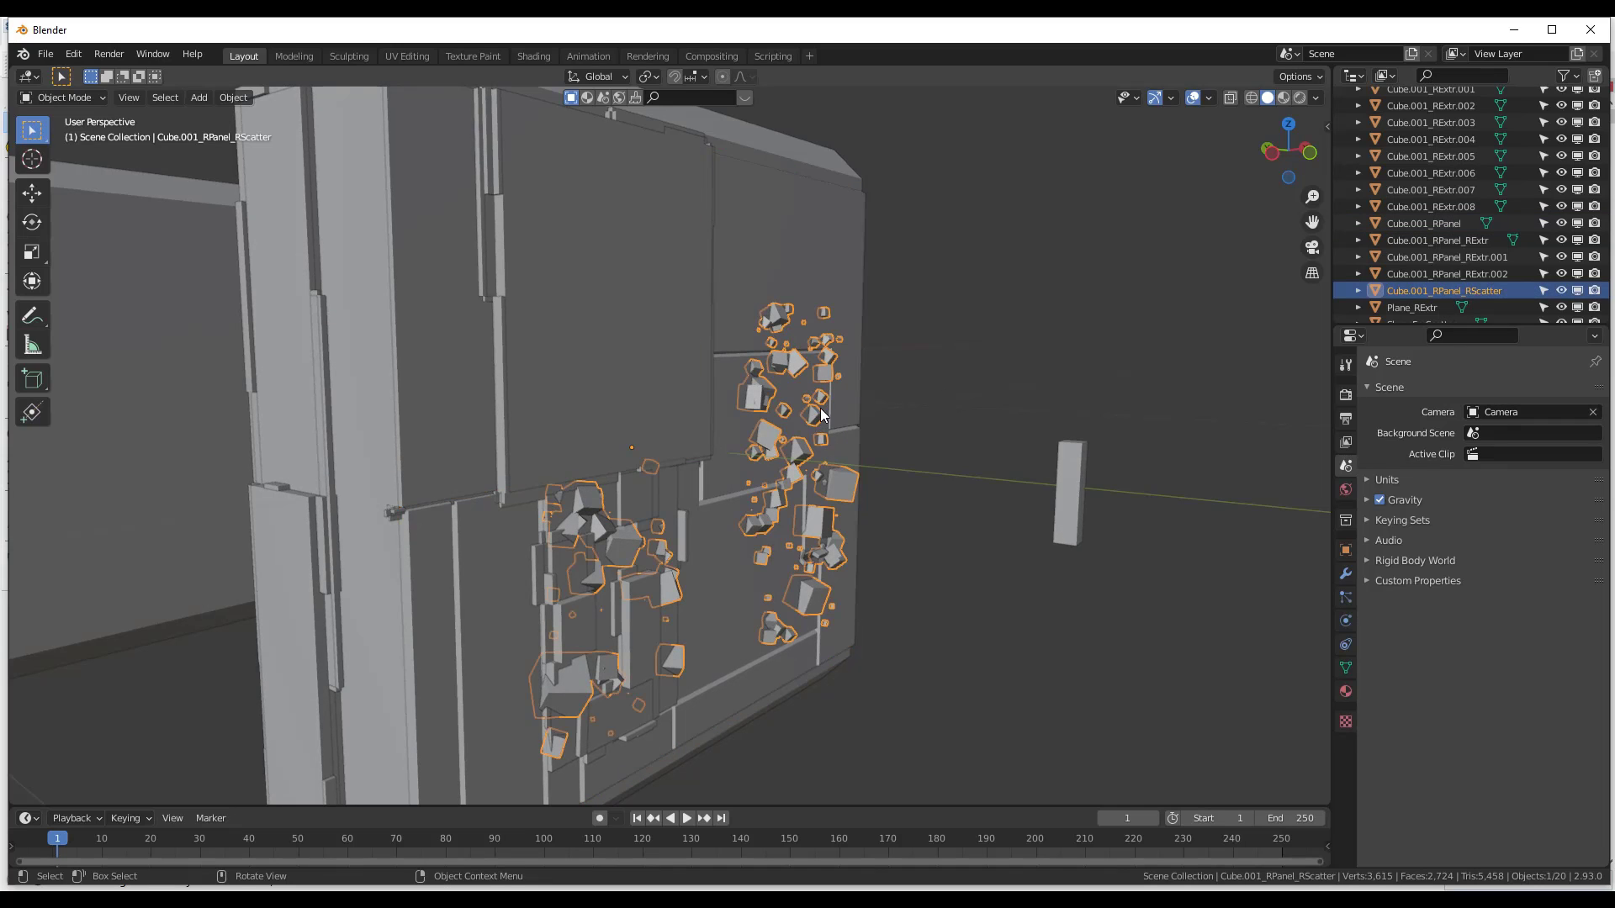
key("Delete")
left_click(805, 307)
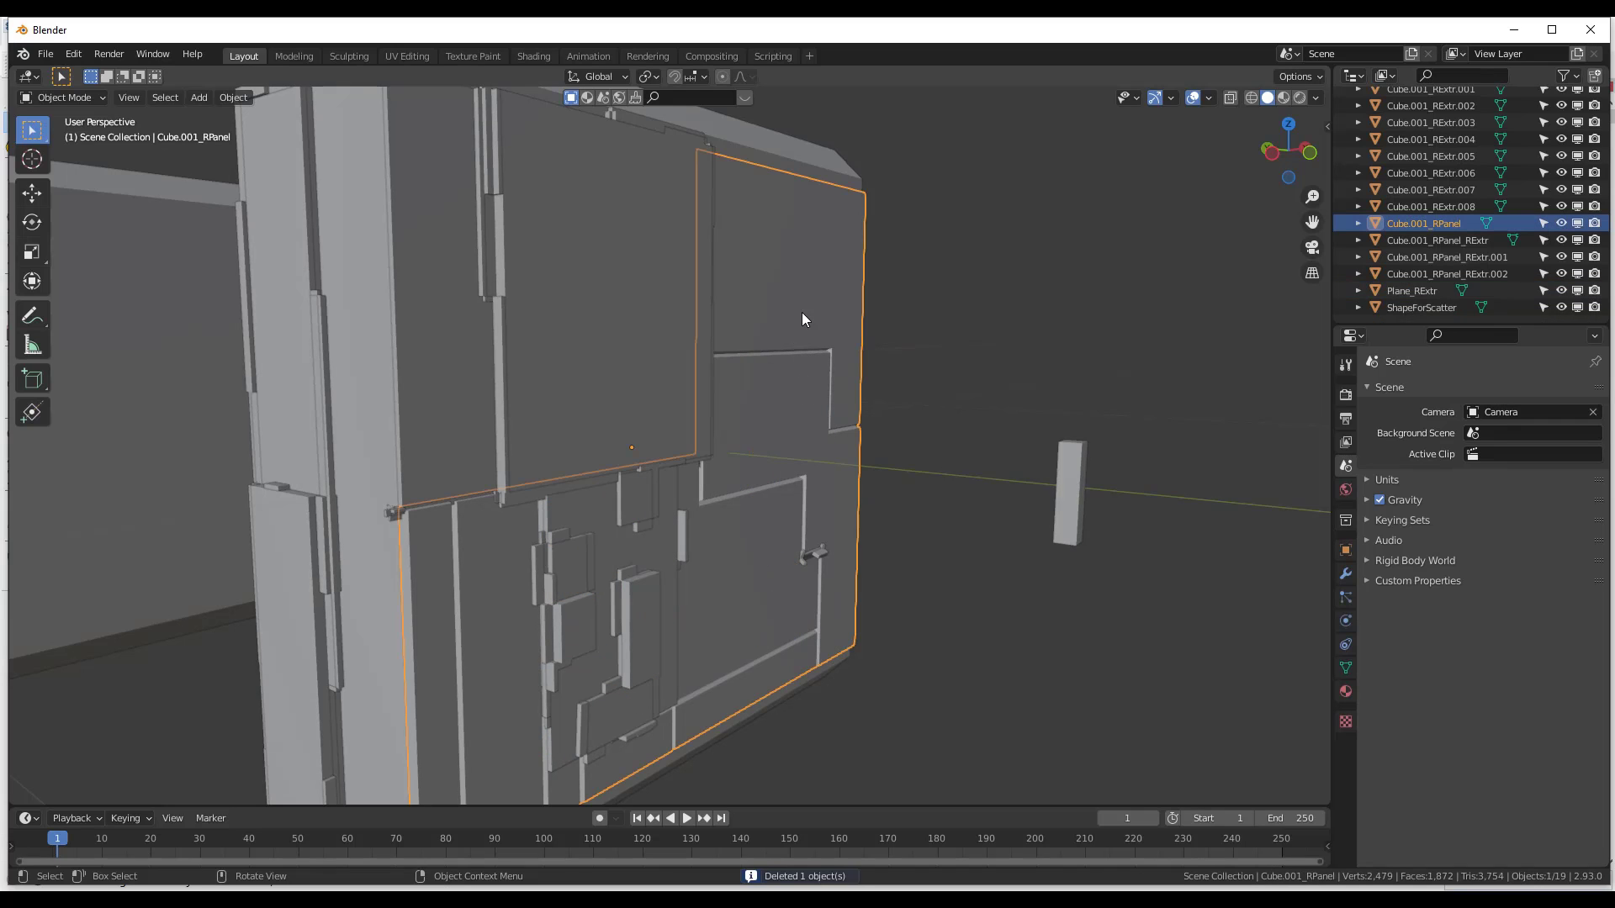
Apply Random Scatter to the panel object with the Mesh type, using ShapeForScatter as the scattered mesh
middle_click_drag(1090, 492, 800, 330)
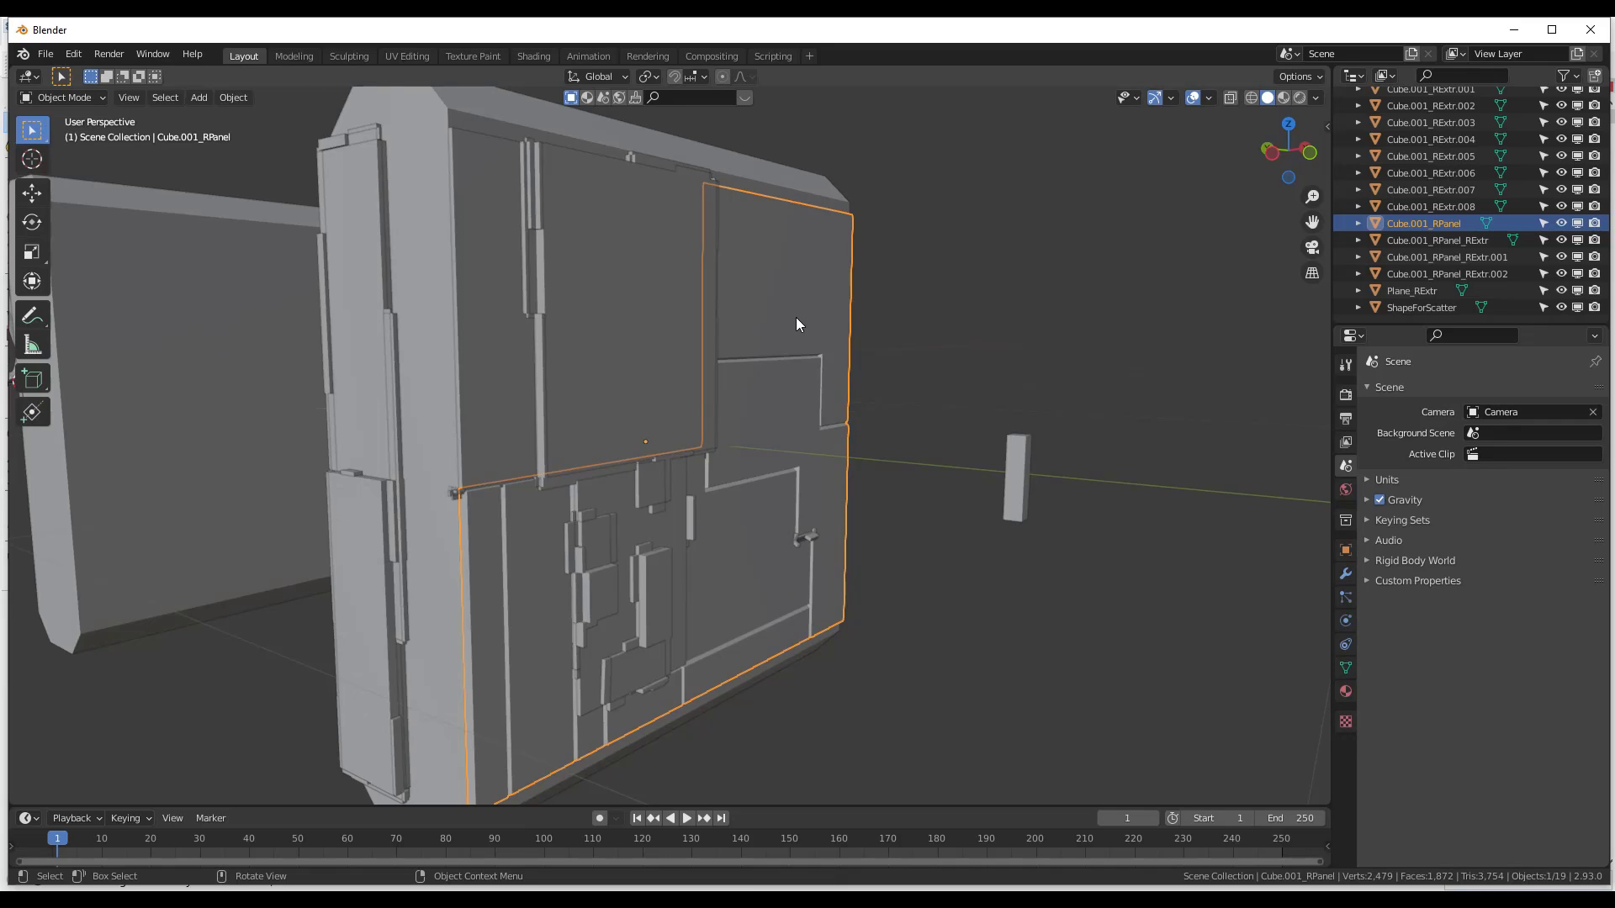
key("shift+q")
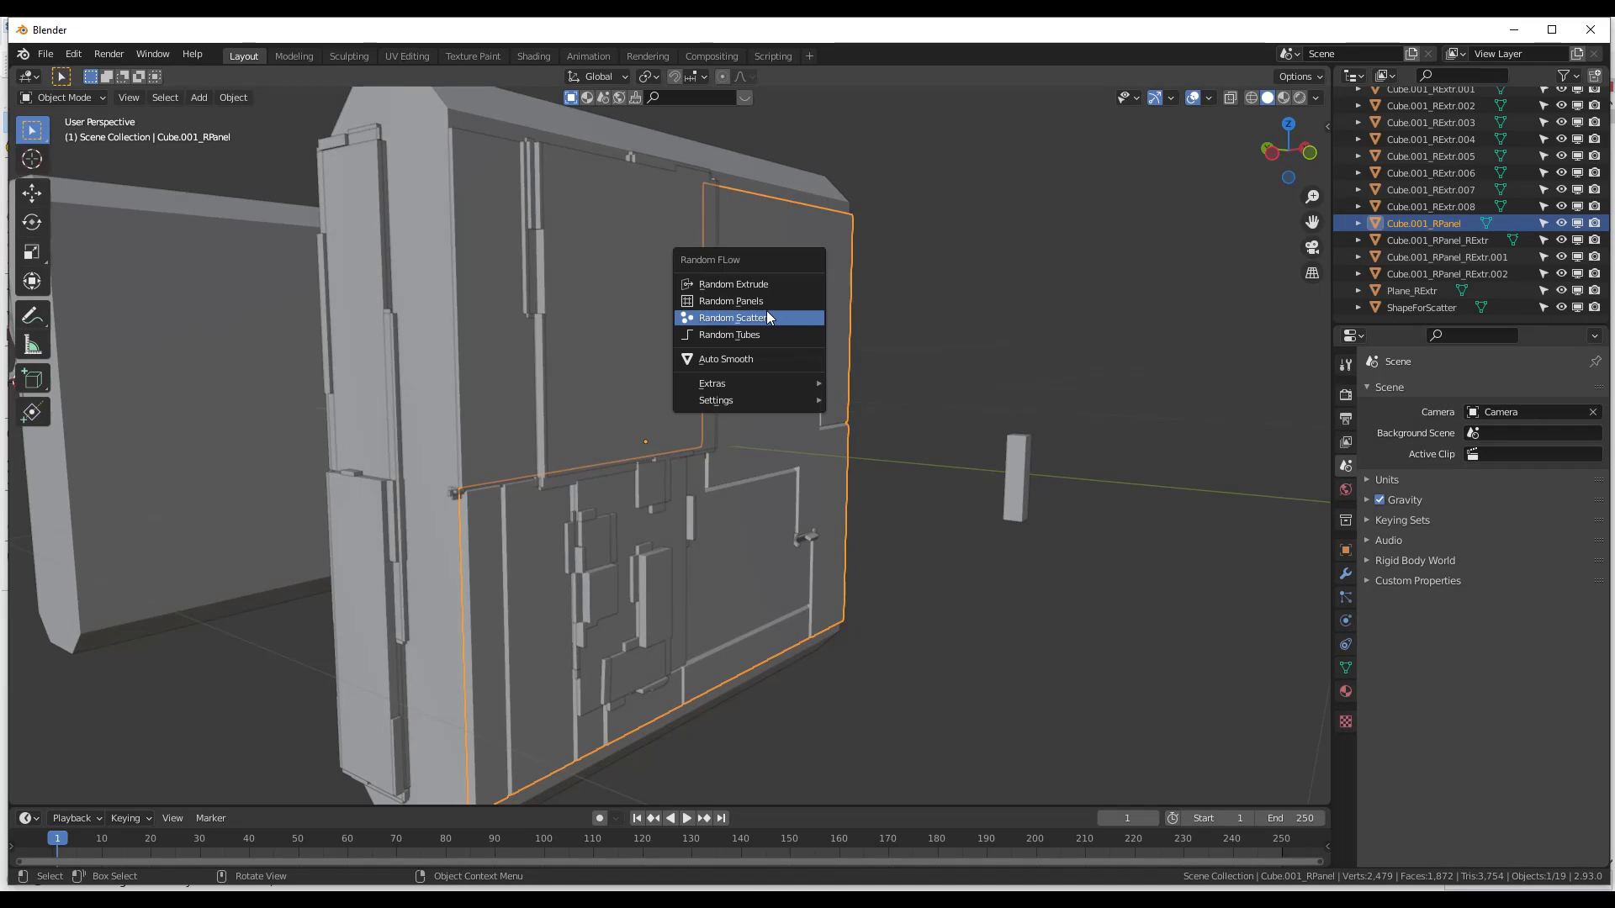
left_click(764, 317)
left_click(916, 351)
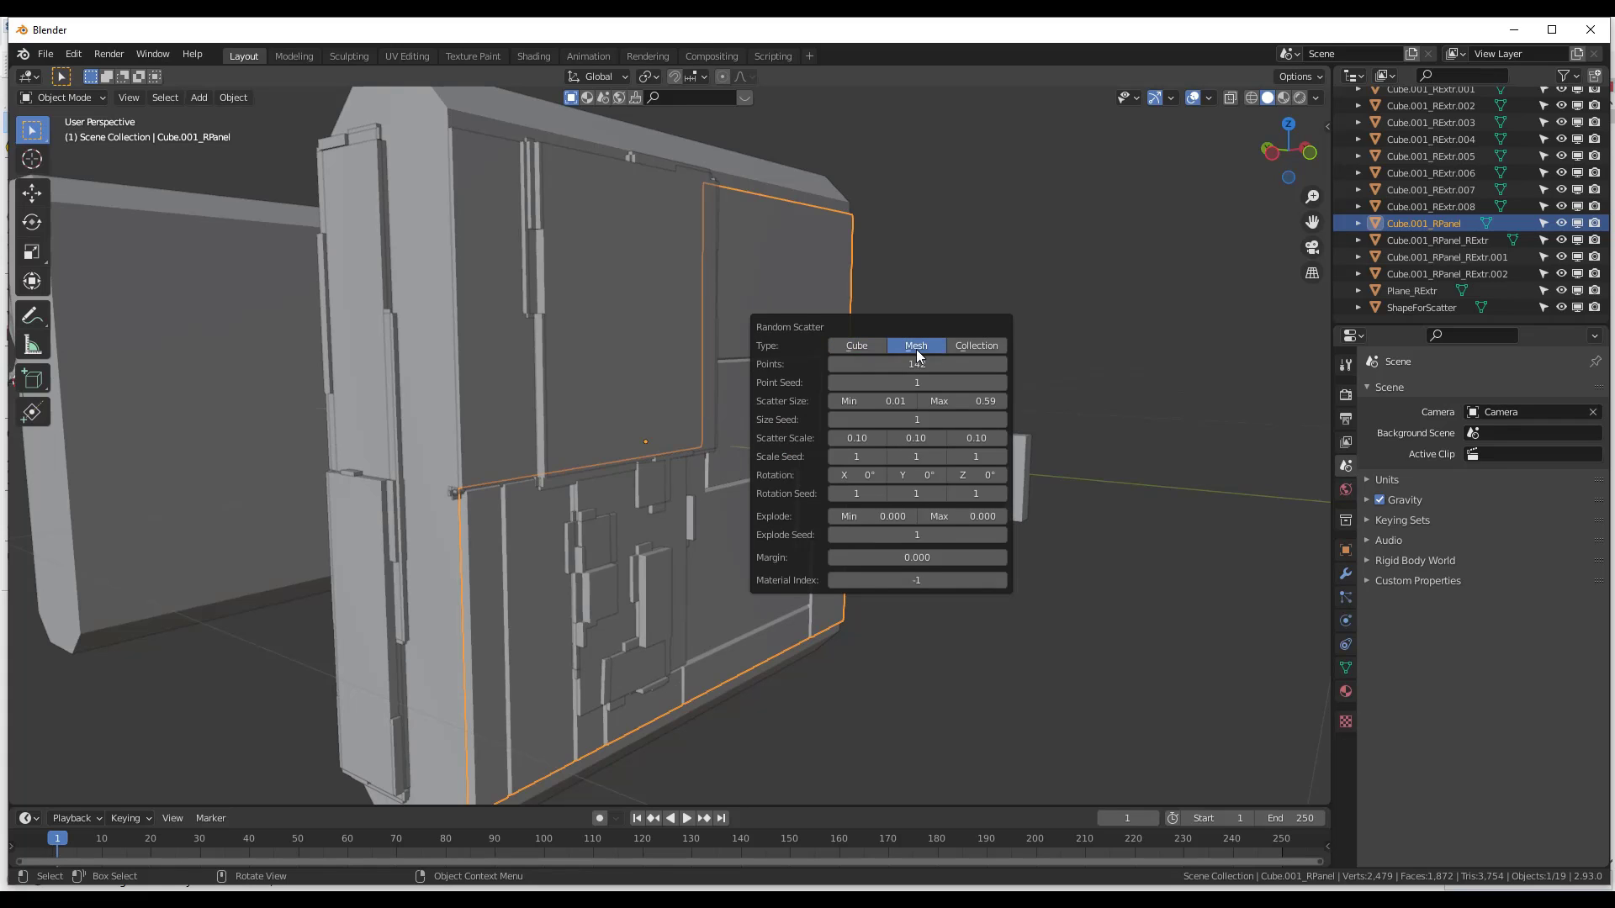
left_click(906, 366)
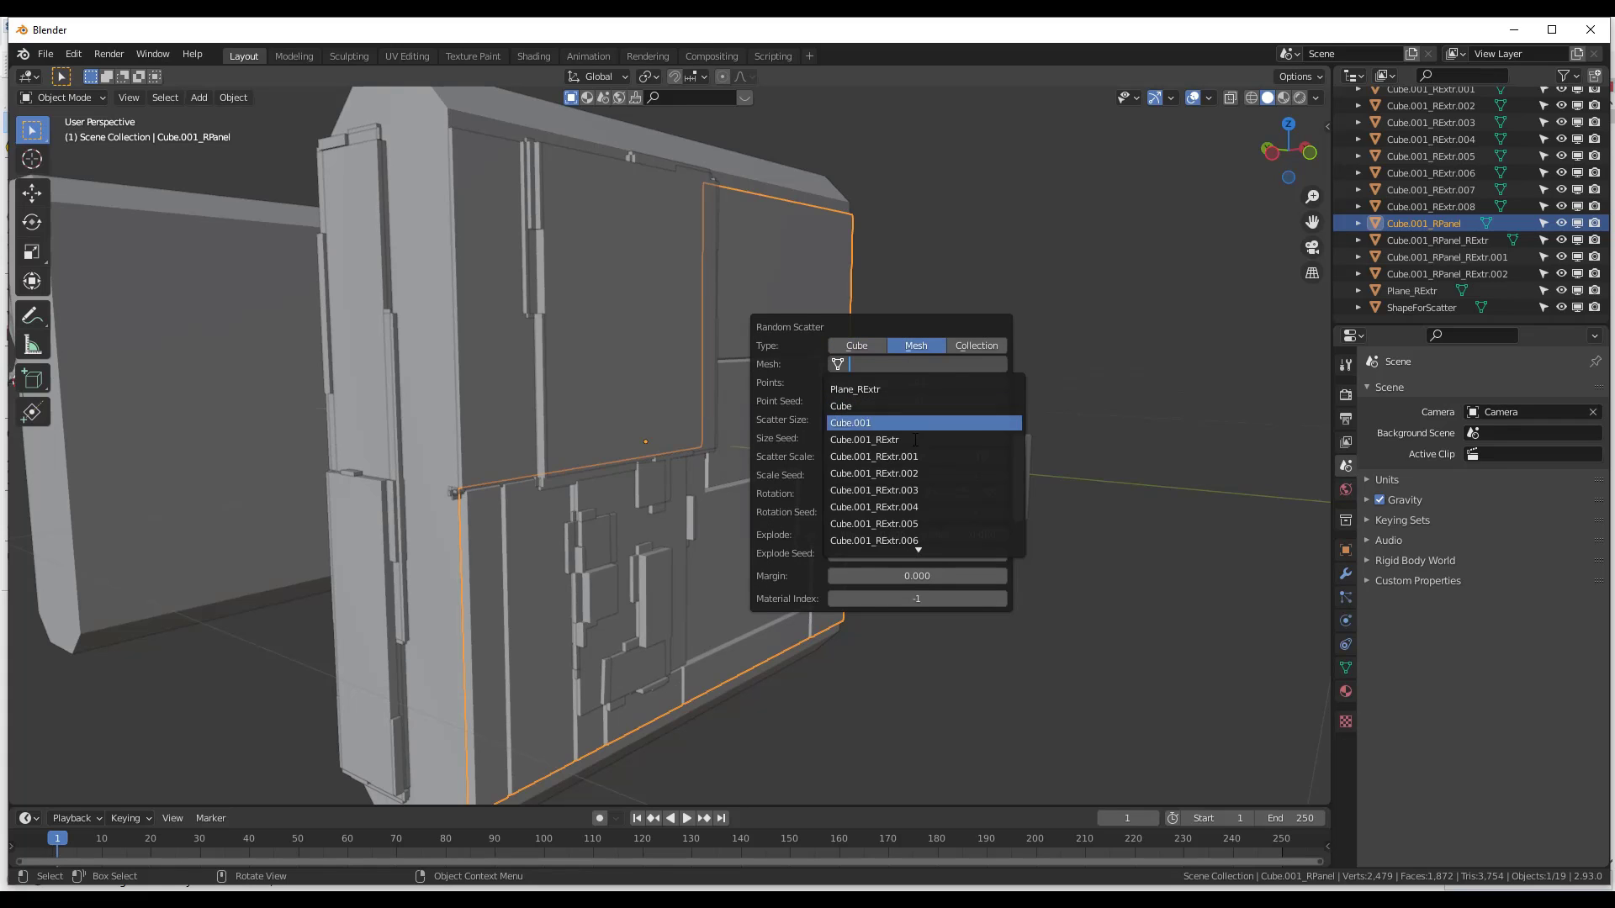
scroll(916, 543, "down", 7)
scroll(911, 507, "down", 1)
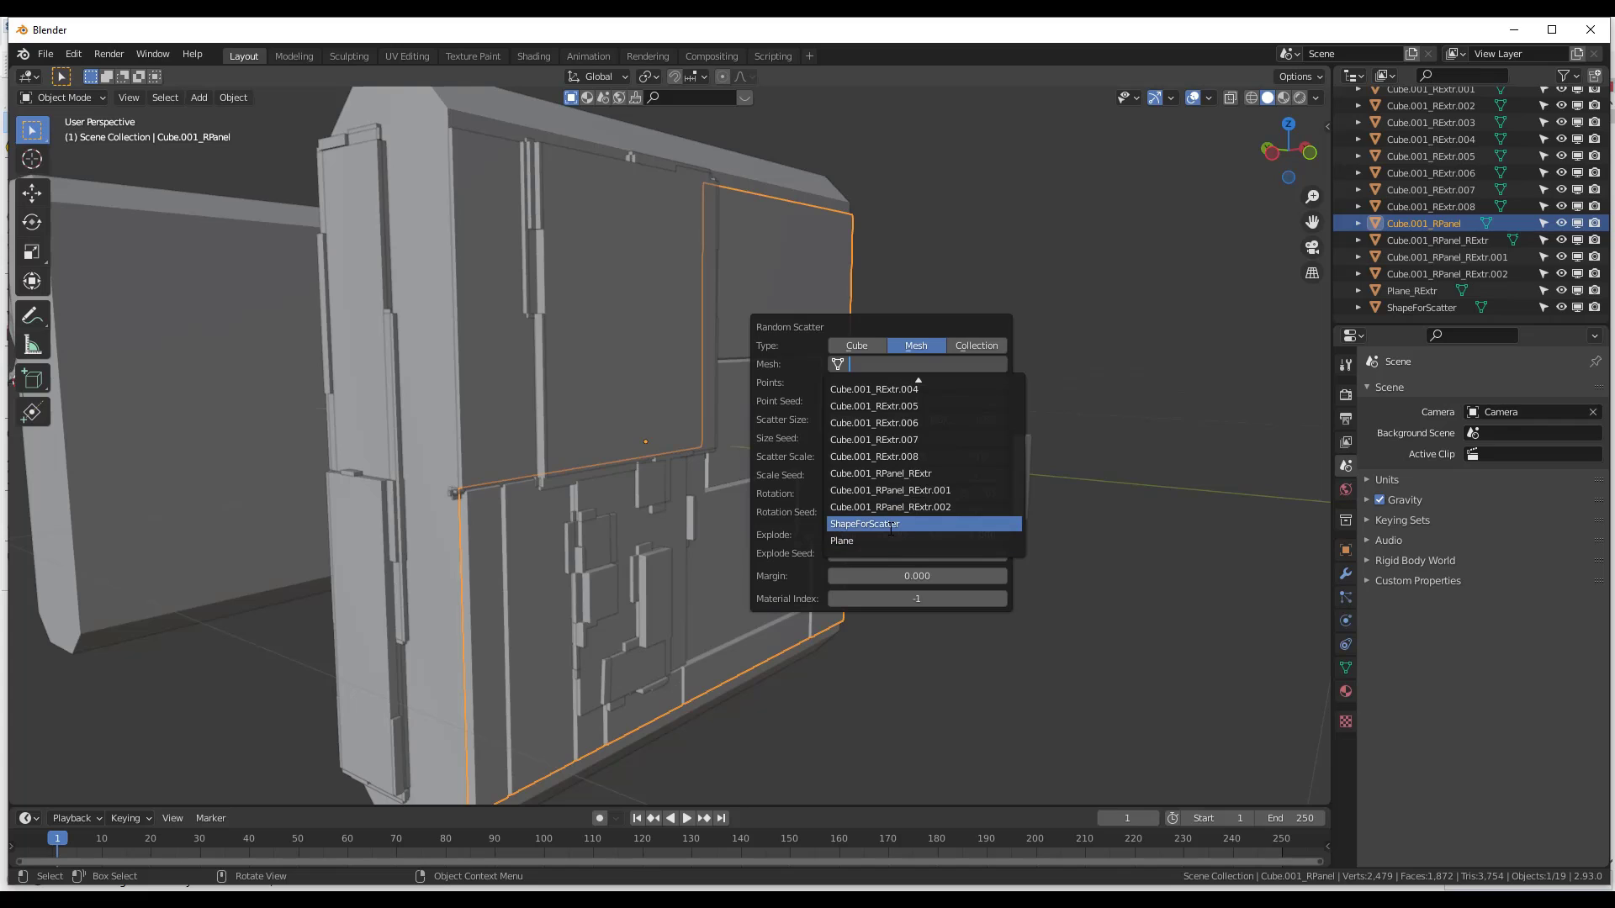
left_click(889, 524)
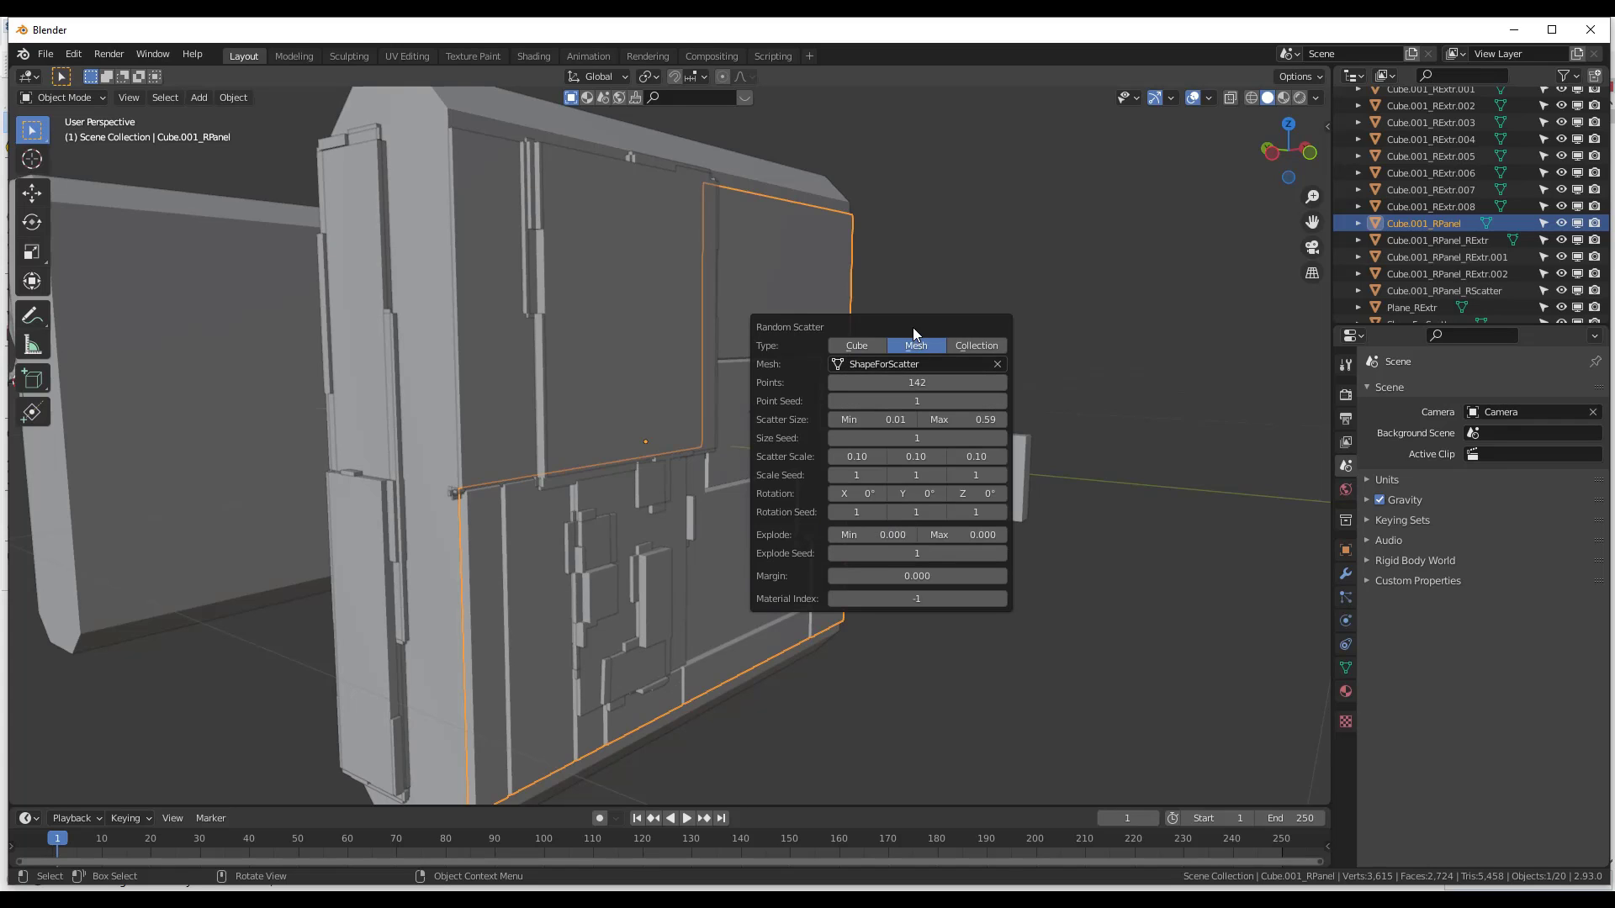
left_click_drag(907, 326, 1189, 300)
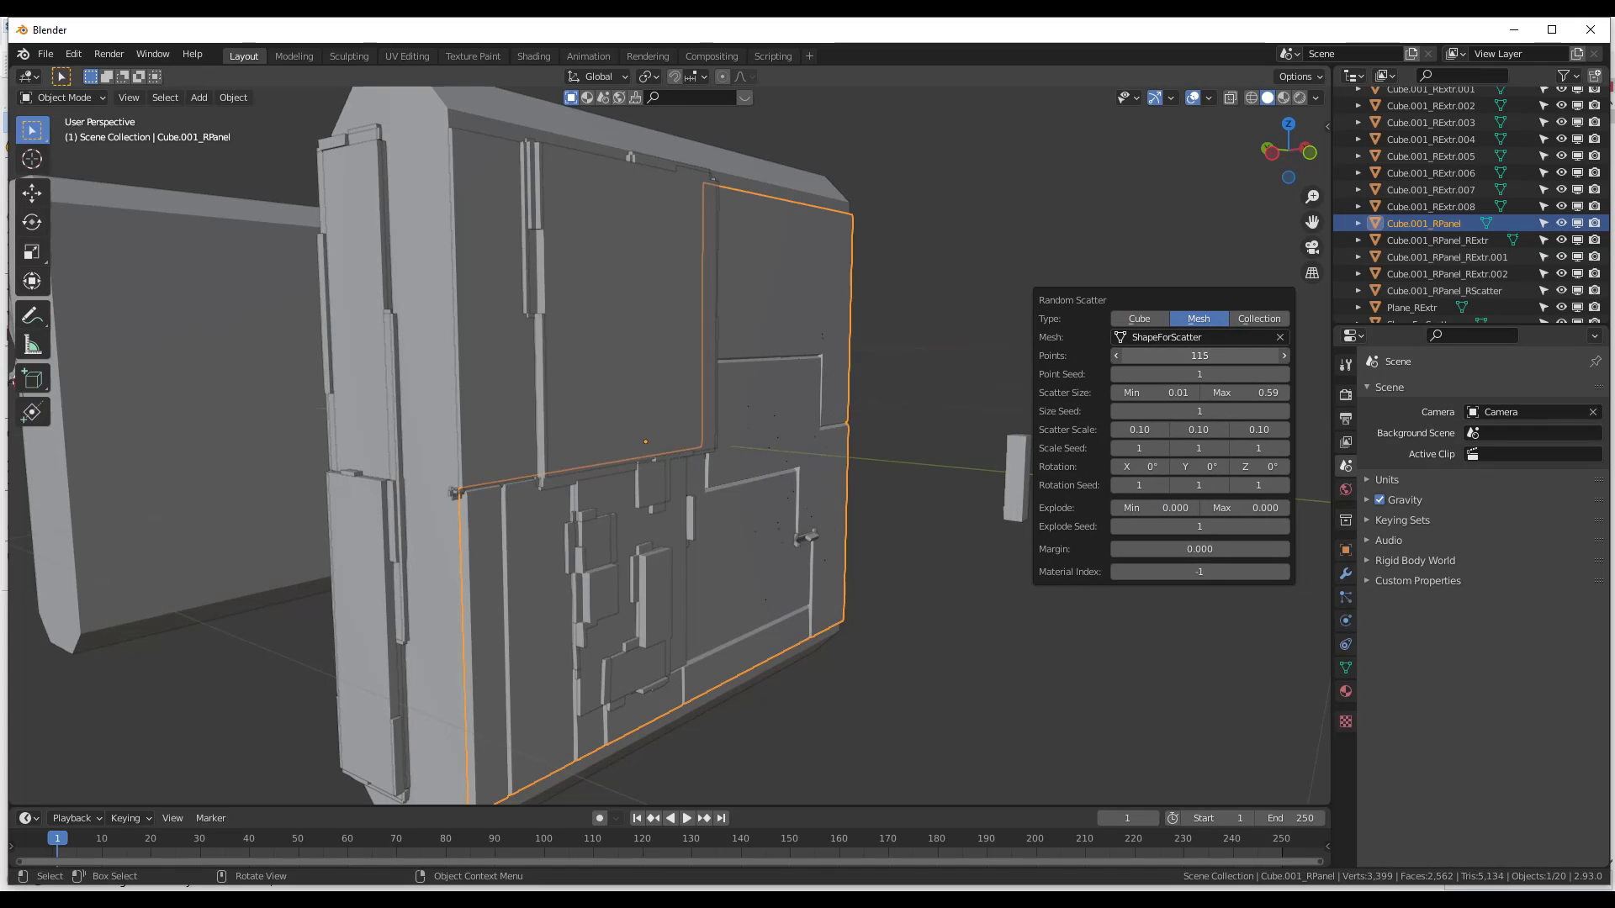
Set the mesh scatter to 34 points, point seed 38 and a scatter scale of 1.00 on all three axes
mouse_move(1198, 356)
left_mouse_down()
mouse_move(1149, 356)
mouse_move(1186, 361)
mouse_move(1170, 361)
left_mouse_up()
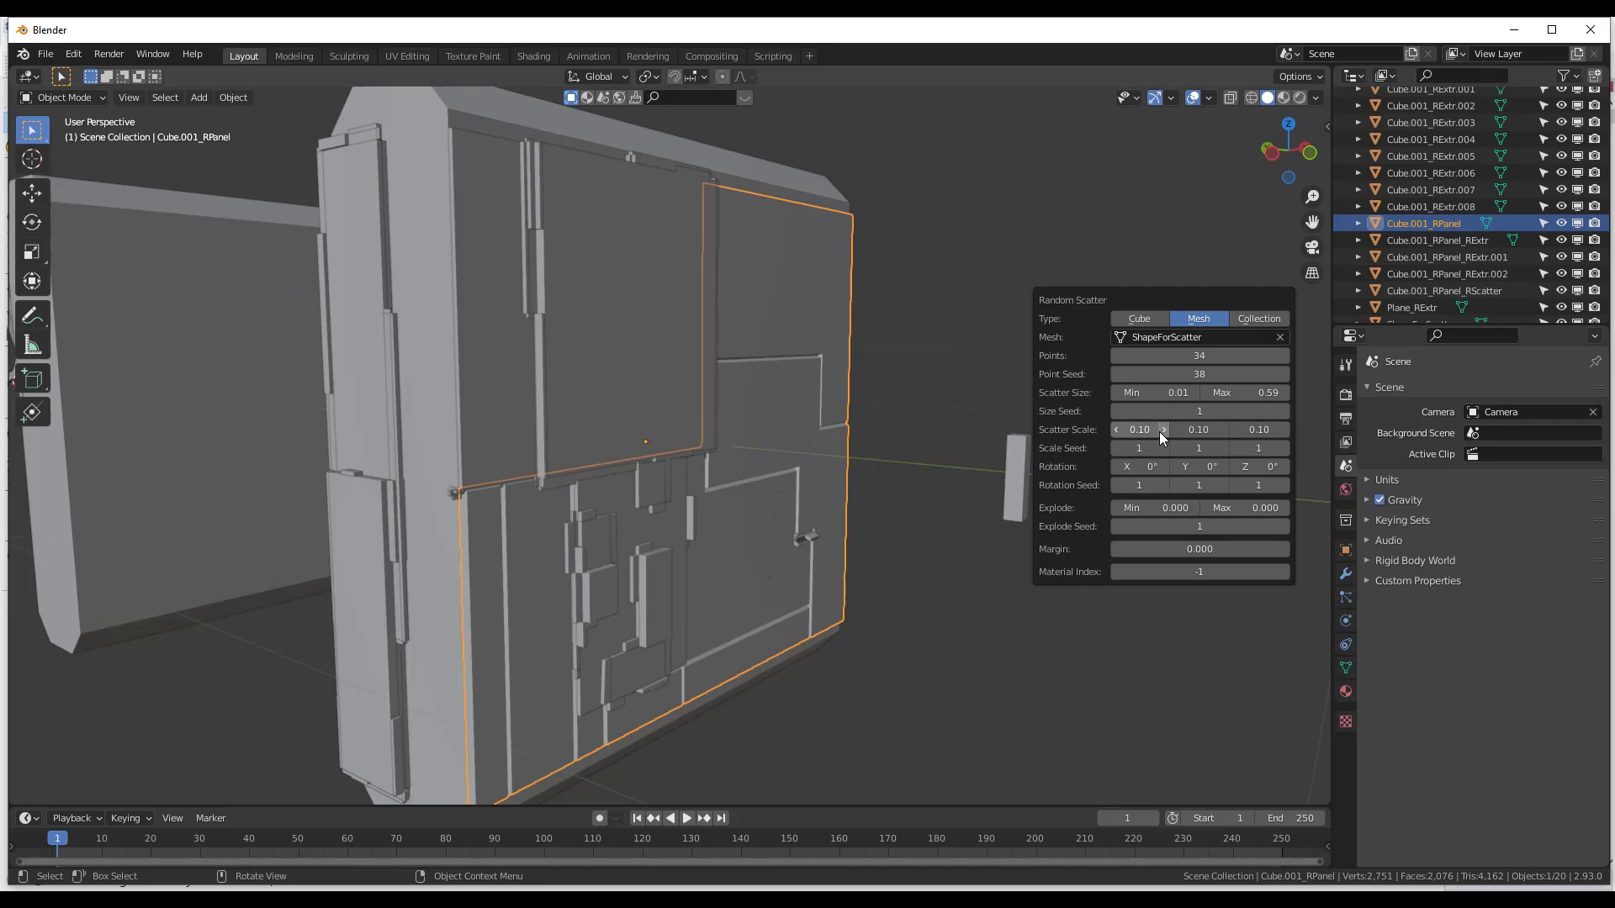
left_click(1142, 429)
key("Tab")
type("1")
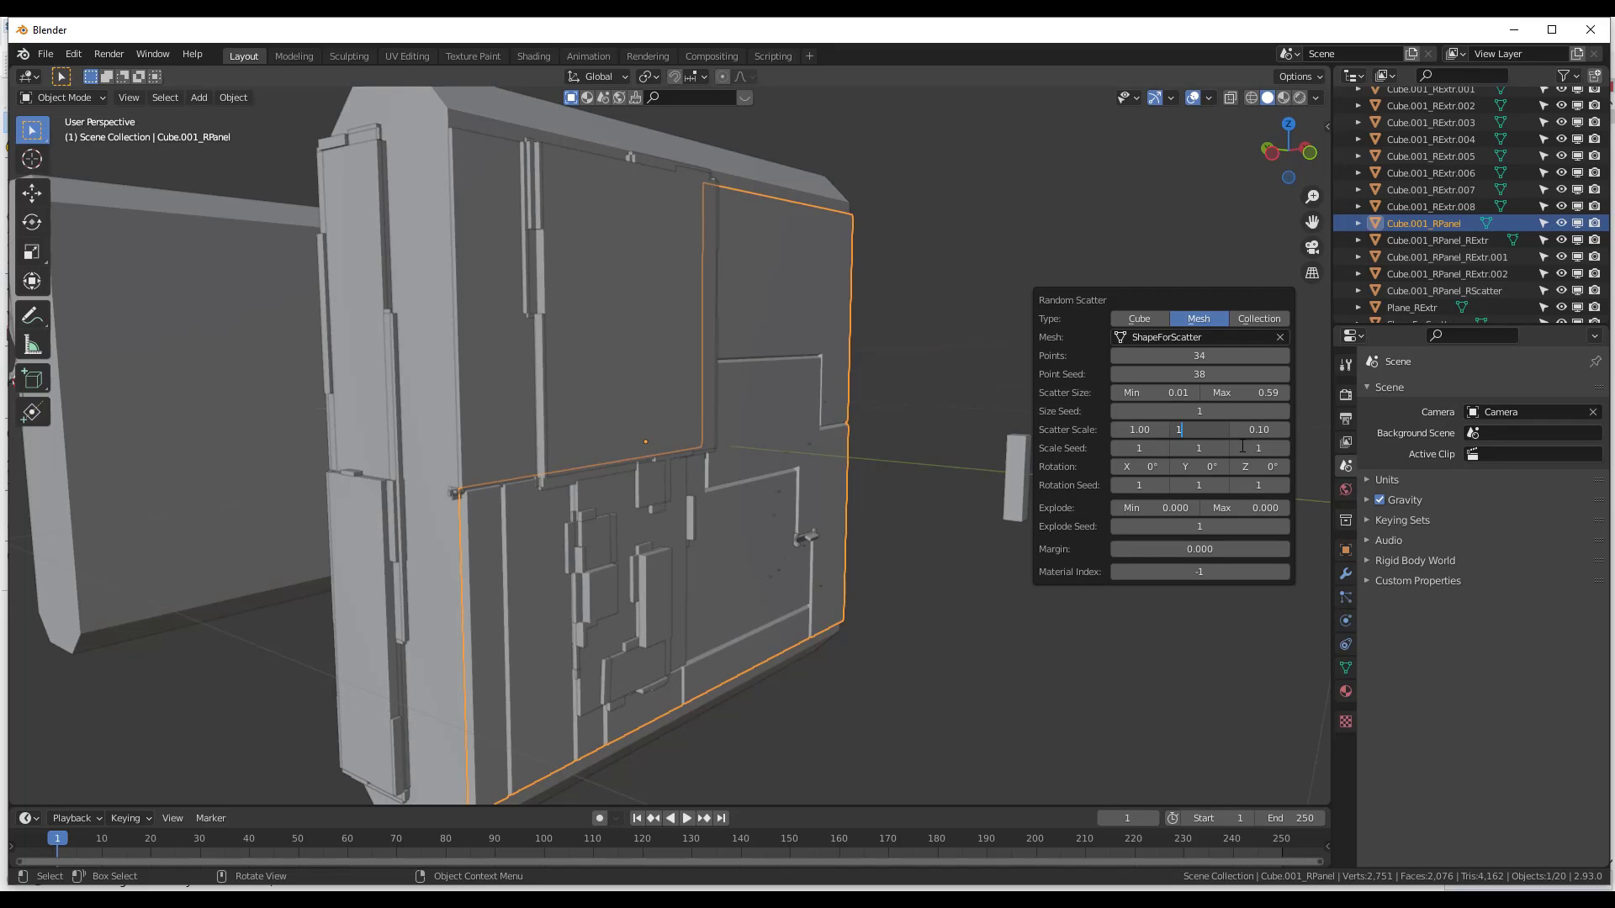
key("Tab")
type("1")
key("Tab")
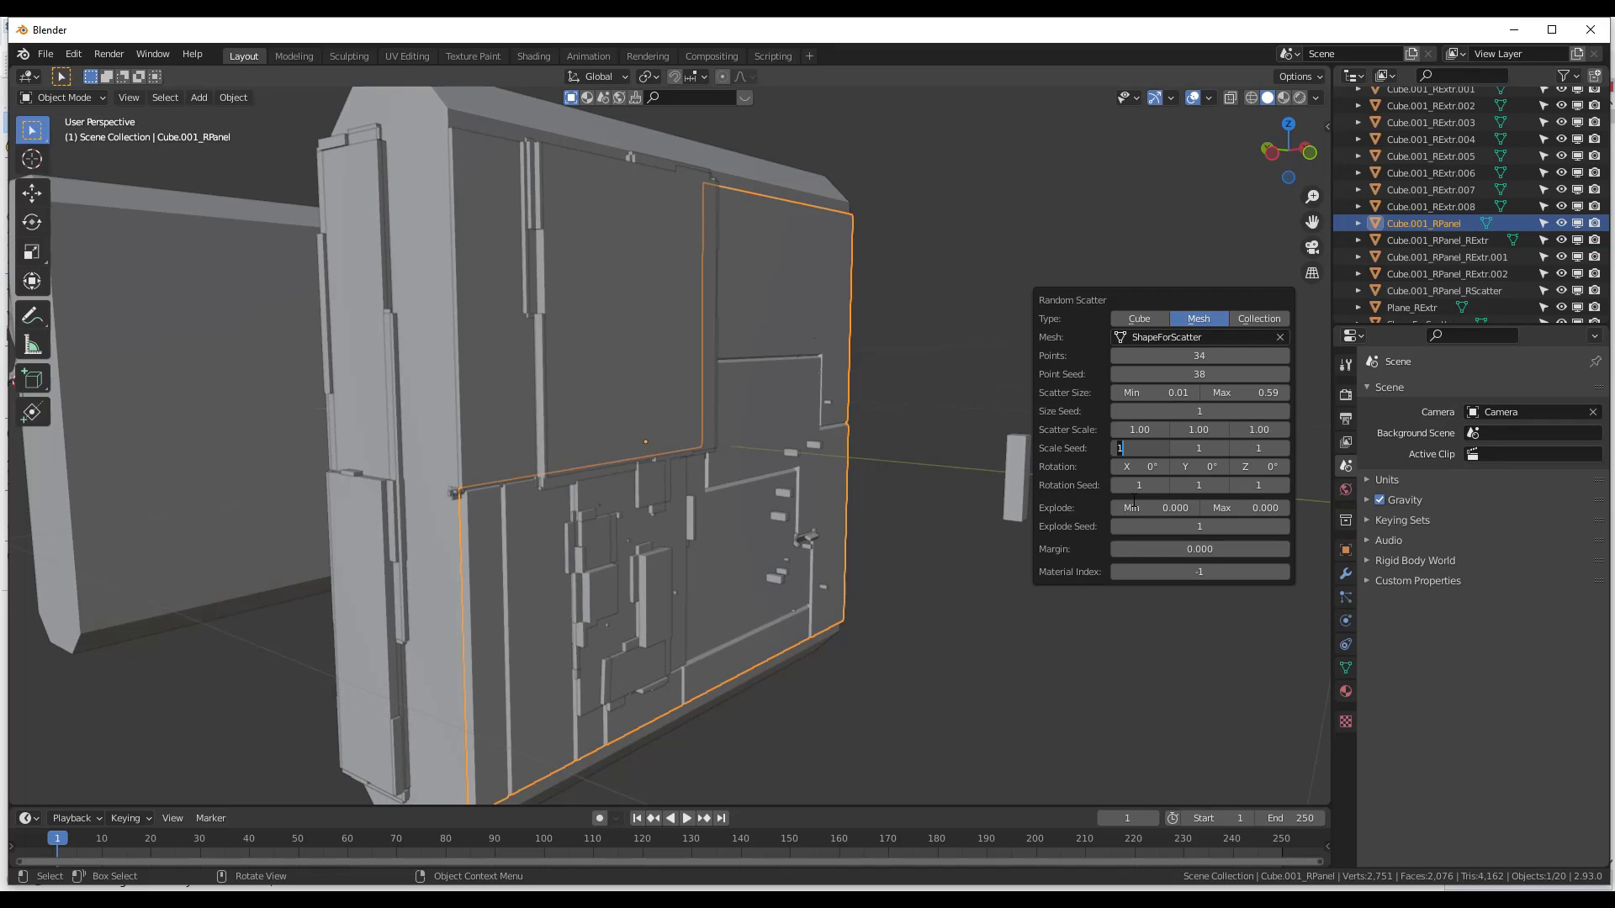
Set the mesh scatter's size seed to 34, maximum scatter size to 0.71 and X rotation to 90°
left_click(1186, 409)
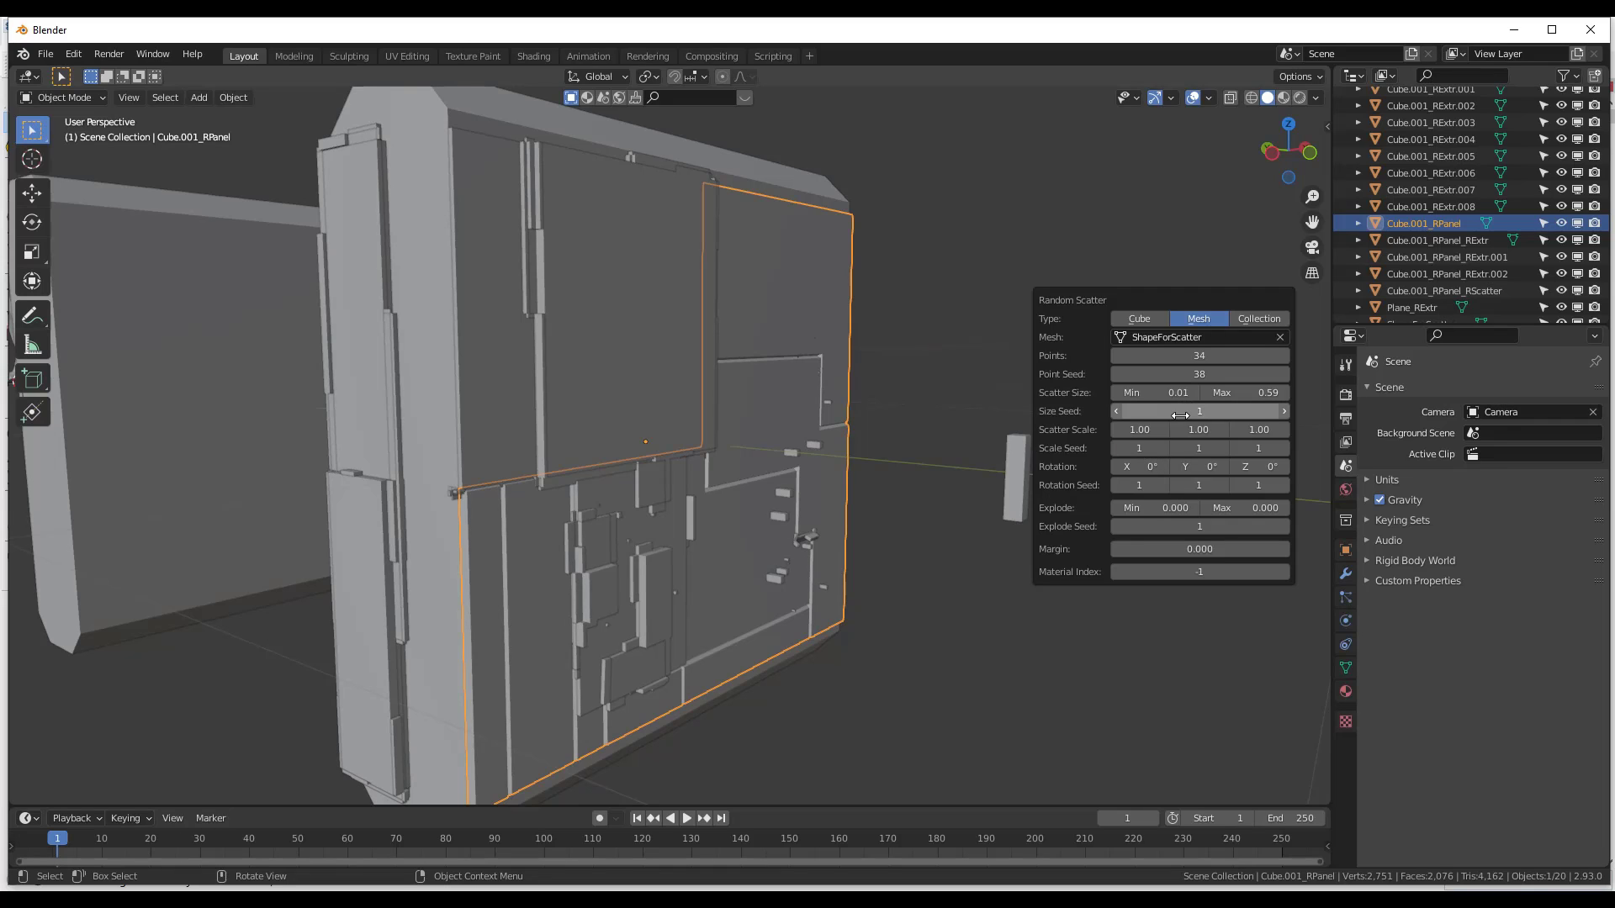
left_click_drag(1186, 410, 1264, 393)
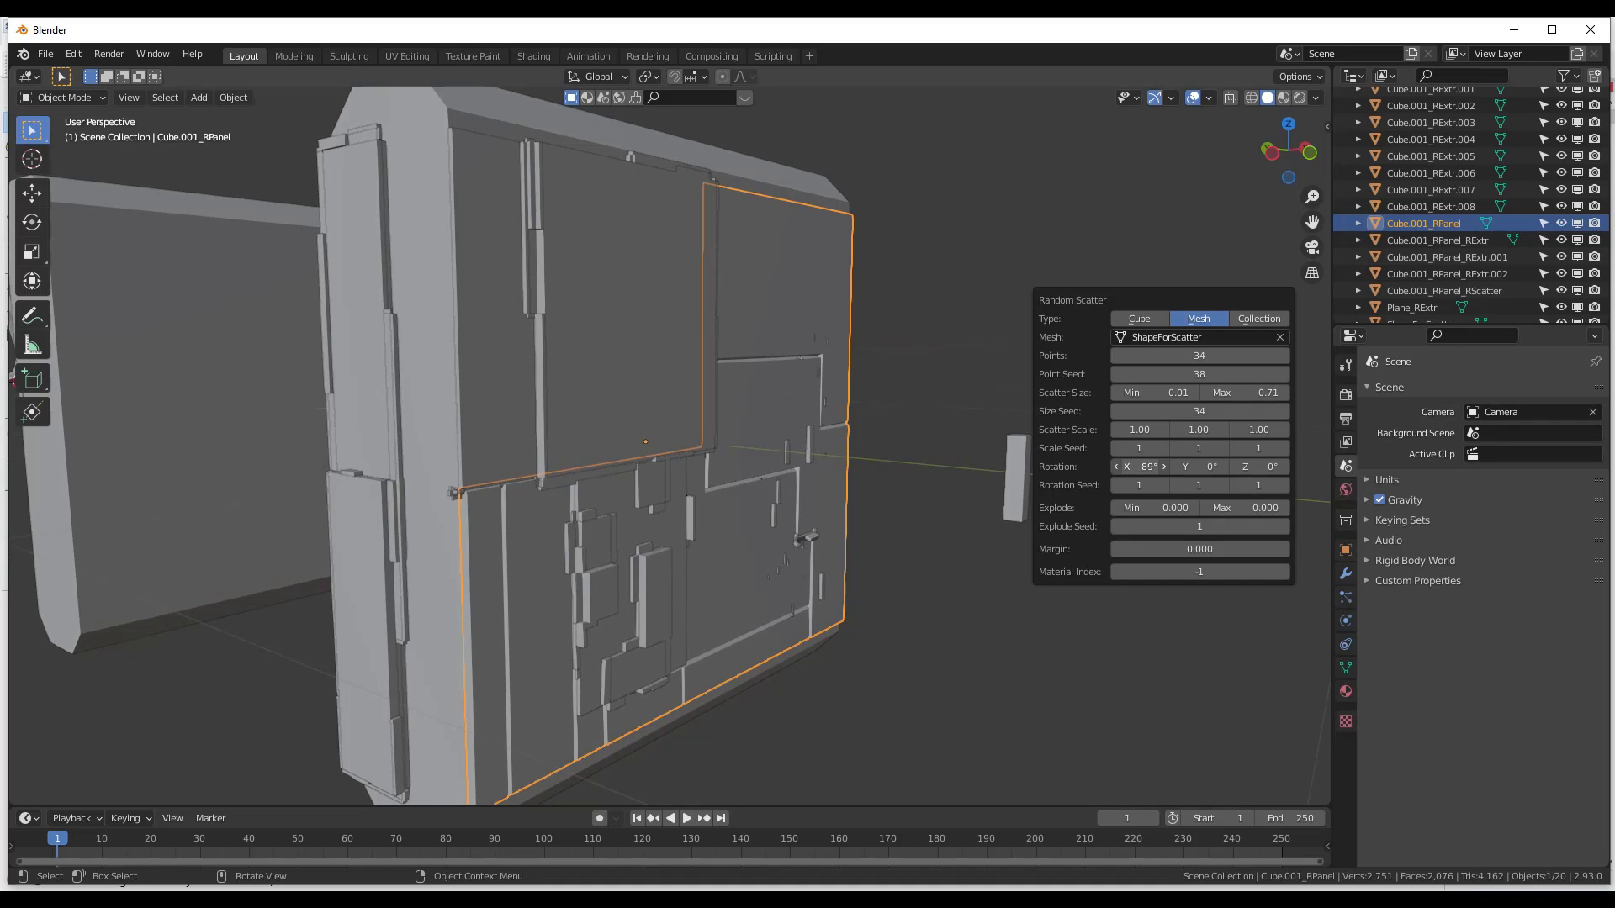
left_click_drag(1147, 466, 1147, 466)
type("90")
key("Tab")
Set the mesh scatter to 182 points with point seed 63 and finish the scatter
left_click(1199, 356)
mouse_move(1198, 356)
left_mouse_down()
mouse_move(1281, 356)
mouse_move(1179, 368)
mouse_move(1245, 374)
mouse_move(1199, 373)
left_mouse_up()
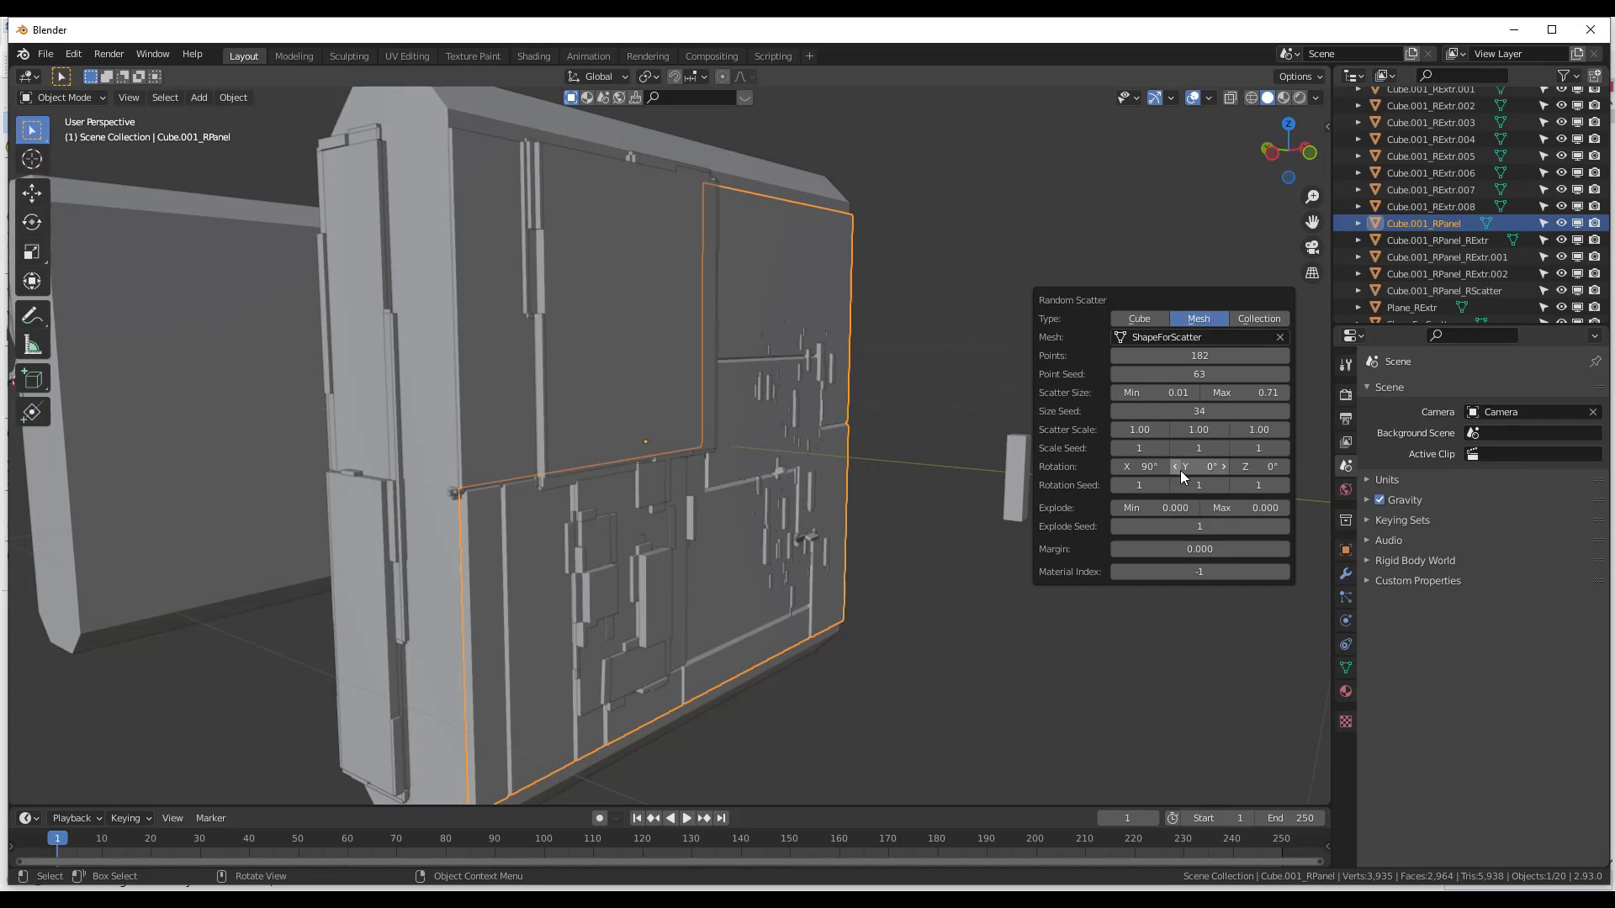
left_click(861, 443)
middle_click_drag(860, 442, 767, 422)
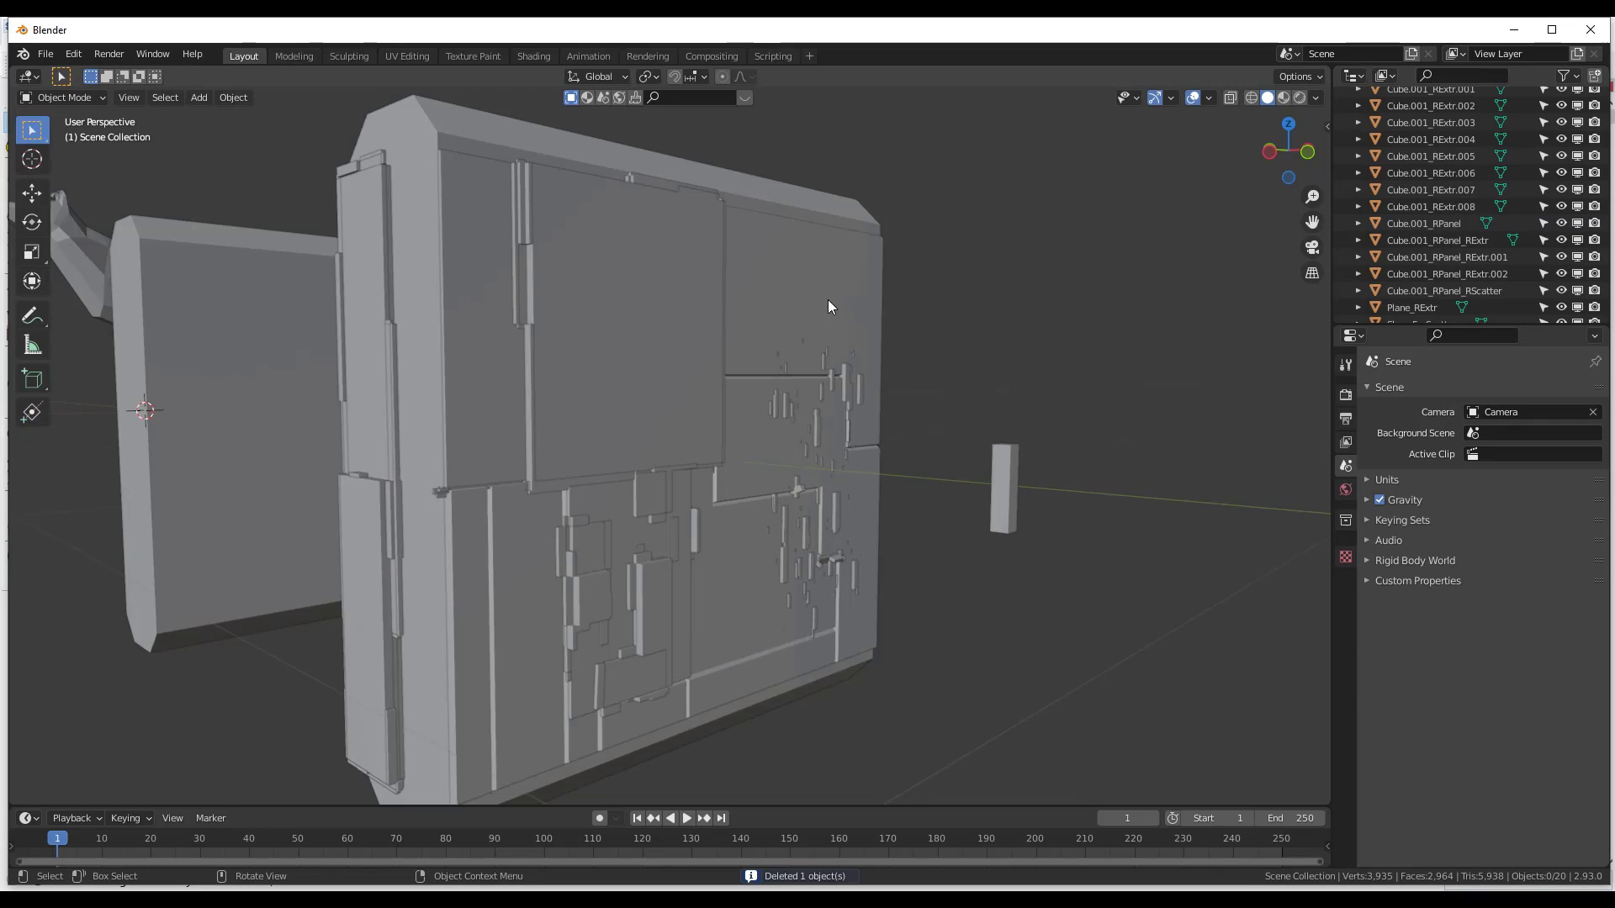
Select the panel object on the block's large side and apply Random Tubes to it
left_click(828, 301)
mouse_move(708, 333)
middle_mouse_down()
mouse_move(733, 333)
mouse_move(713, 336)
middle_mouse_up()
middle_click_drag(789, 302, 619, 269)
middle_click_drag(765, 293, 835, 288)
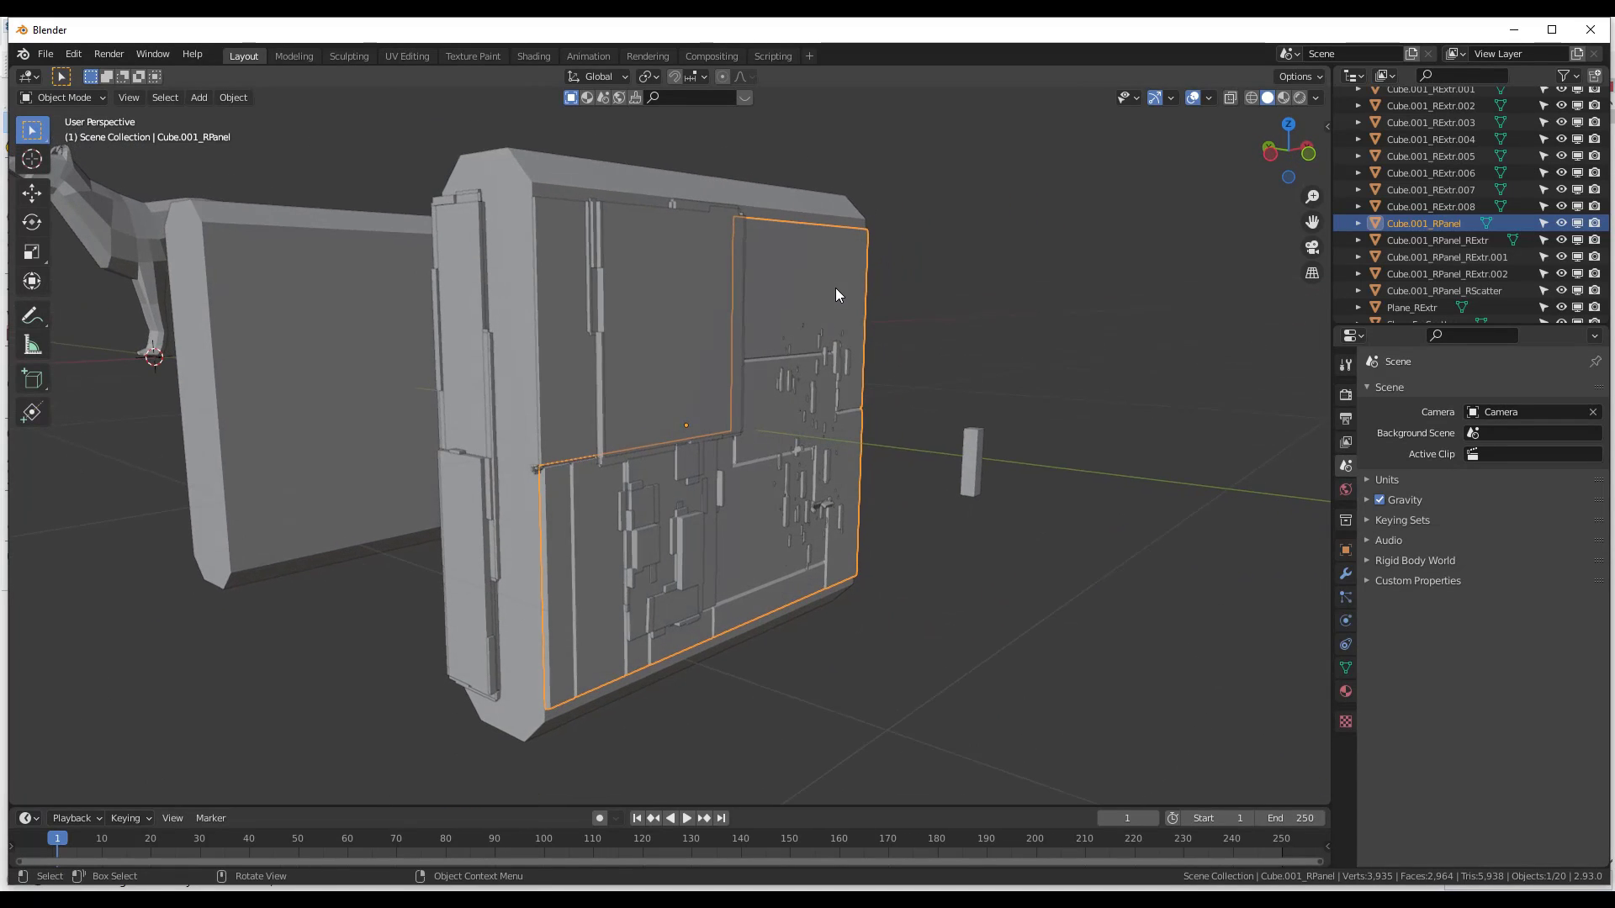
key("shift+q")
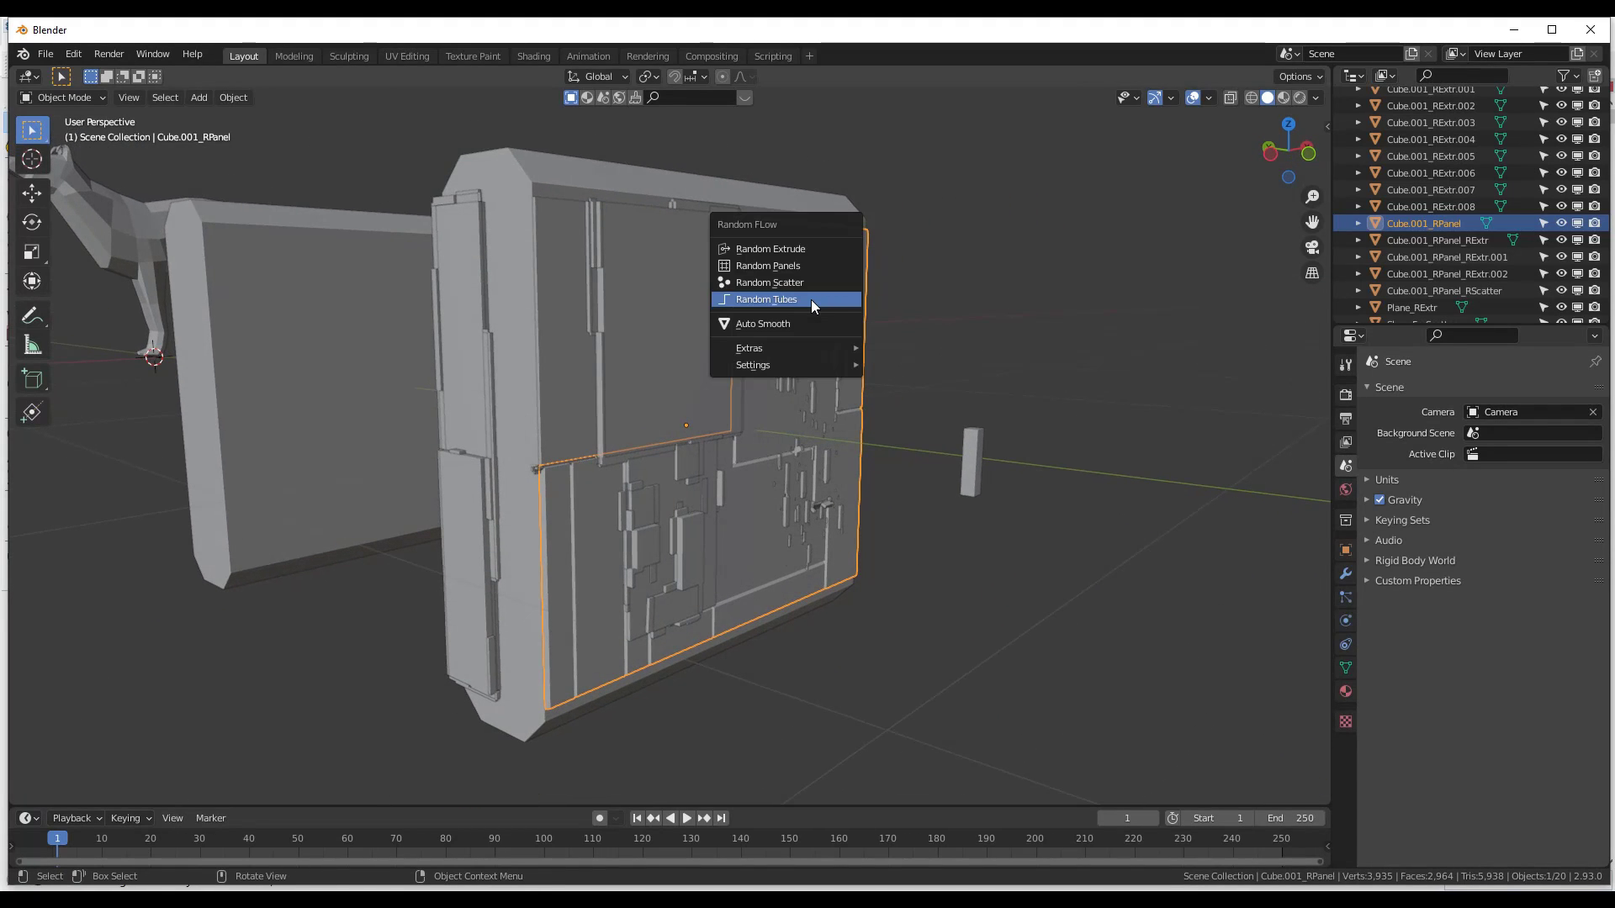
left_click(811, 299)
left_click_drag(971, 296, 1152, 297)
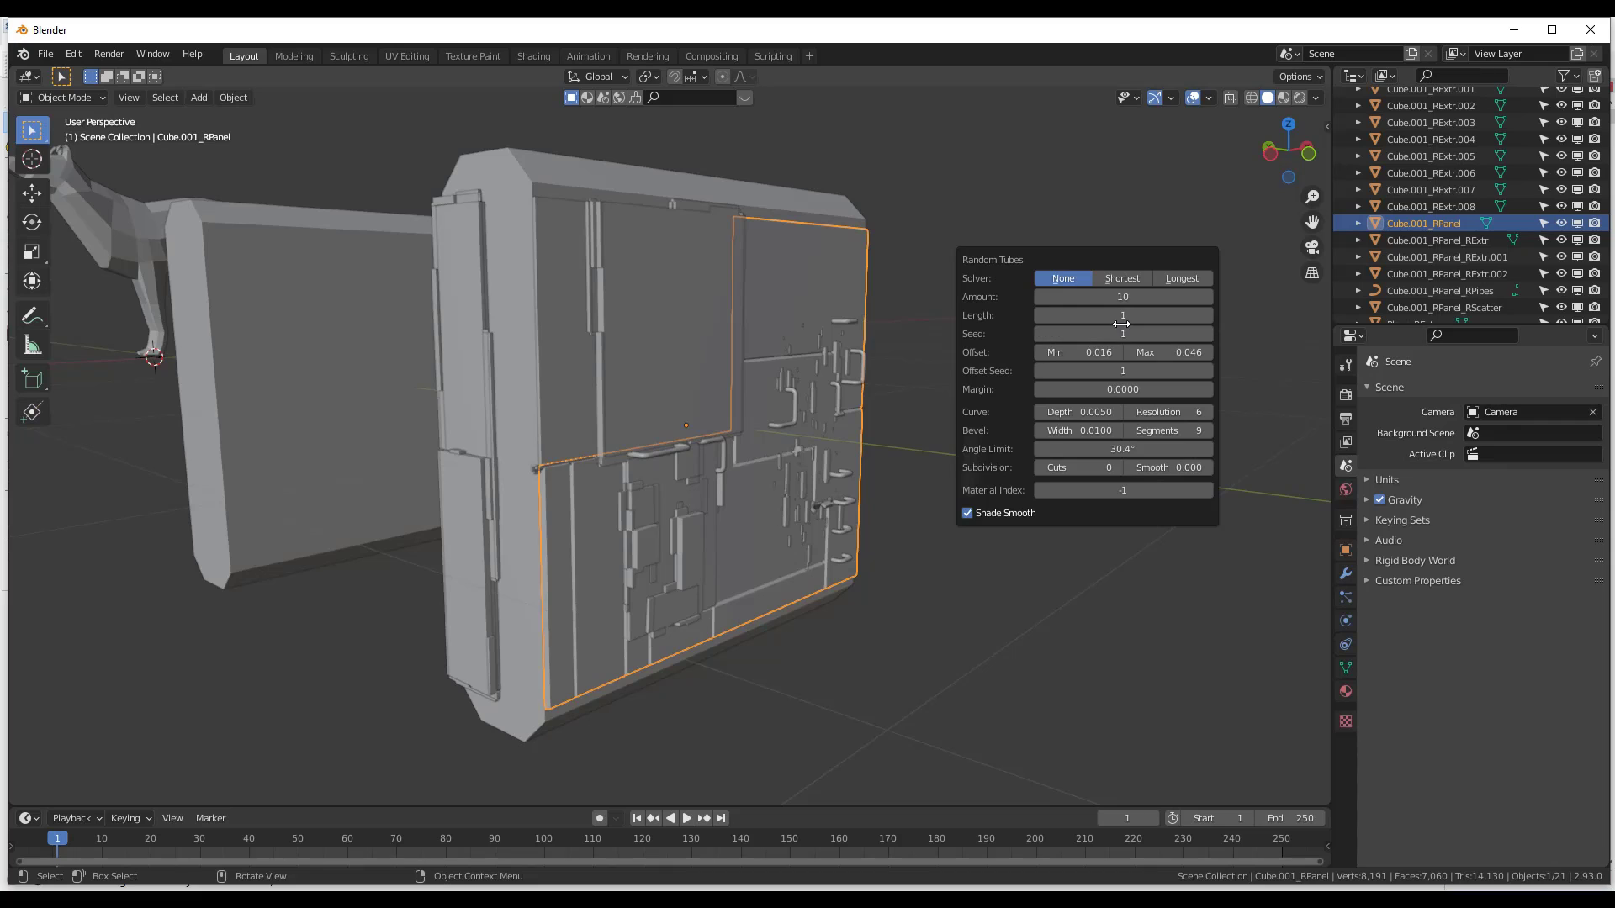
Set the tubes' offset minimum 0.045 and maximum 0.016, offset seed 112, margin 0.0020, curve depth 0.0070, bevel width 0.0180, angle limit 30.9° and seed 28
left_click_drag(1123, 318, 1191, 375)
mouse_move(1082, 389)
left_mouse_down()
mouse_move(1114, 389)
mouse_move(1079, 411)
left_mouse_up()
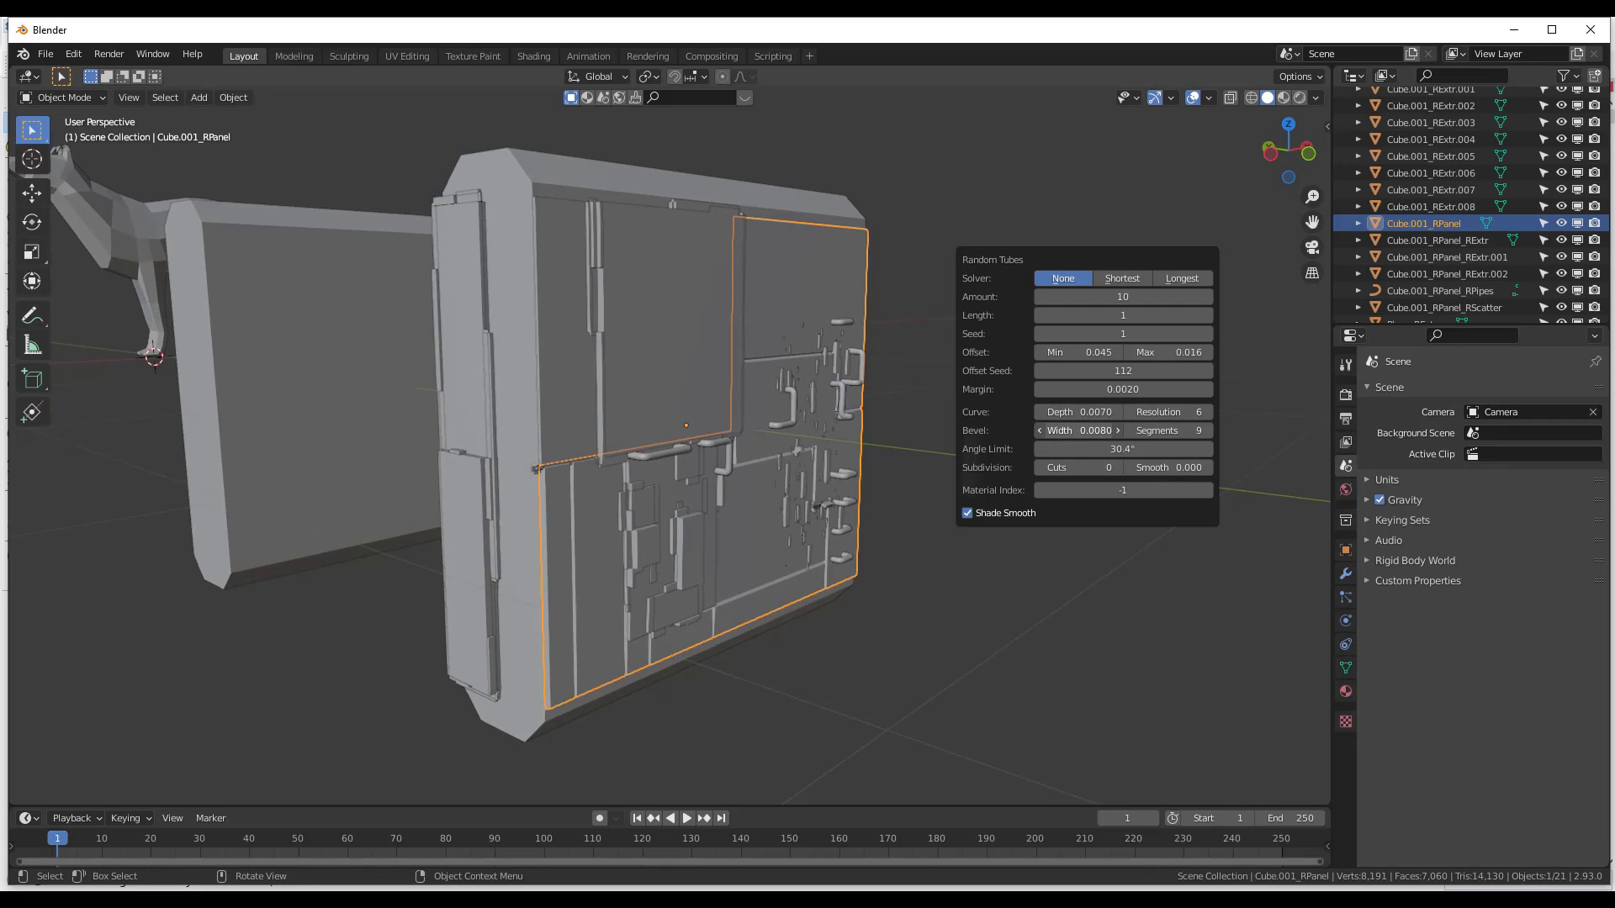
left_click_drag(1085, 430, 1089, 430)
left_click_drag(1101, 449, 1119, 448)
left_click_drag(1107, 334, 1146, 335)
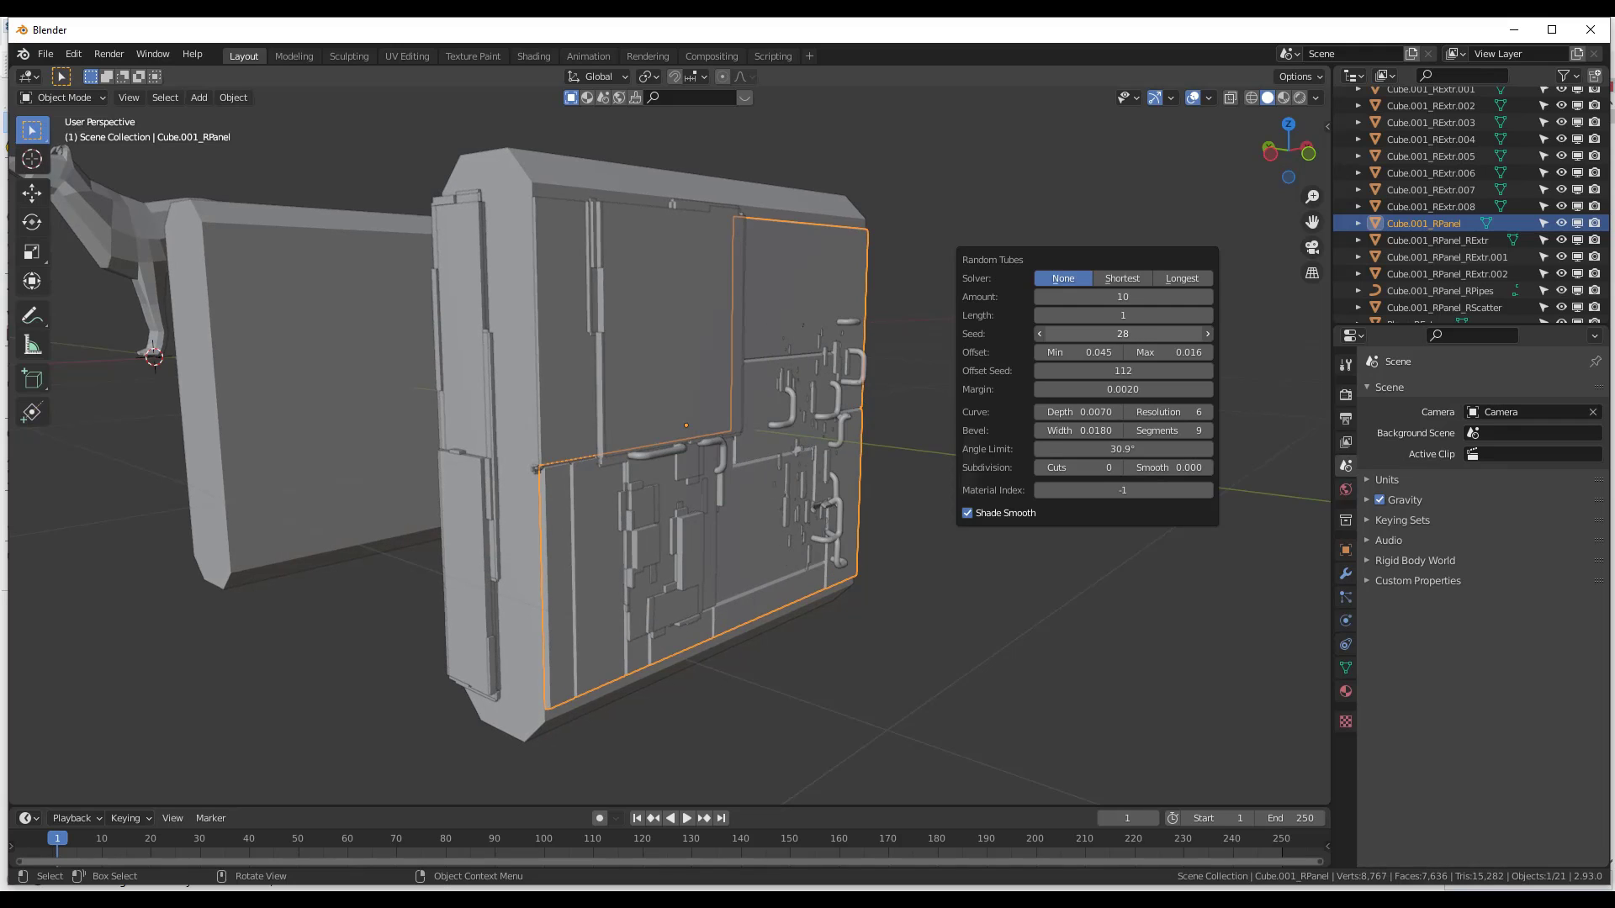
Try the Shortest and Longest solvers on the tubes and return the solver to None
left_click(1118, 281)
left_click(1179, 281)
left_click(1119, 281)
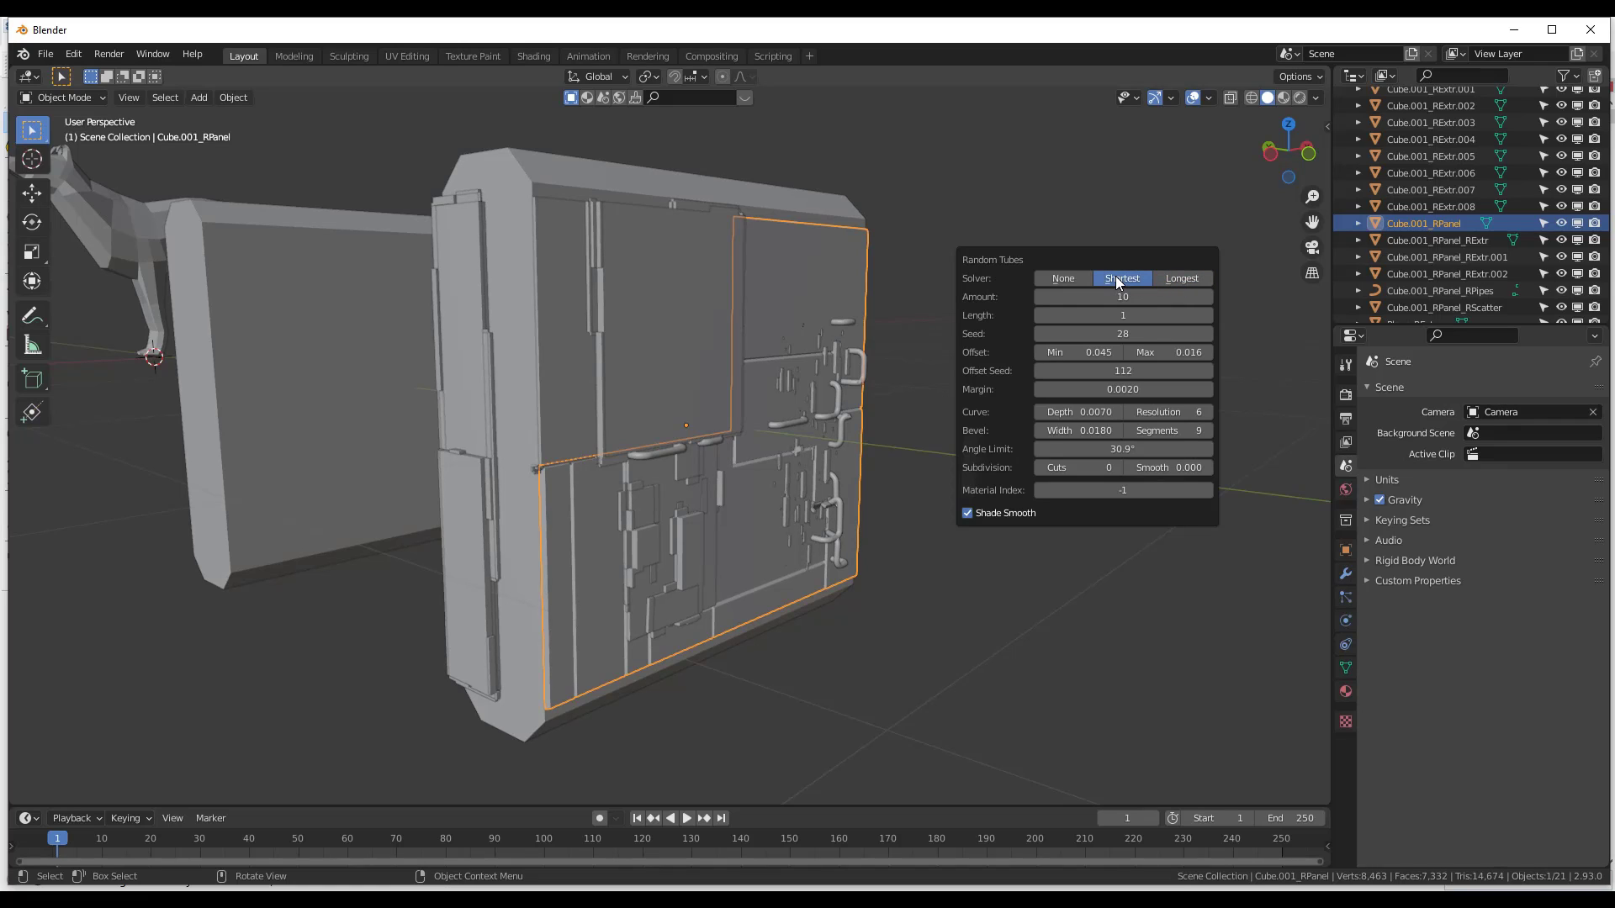
left_click(1078, 281)
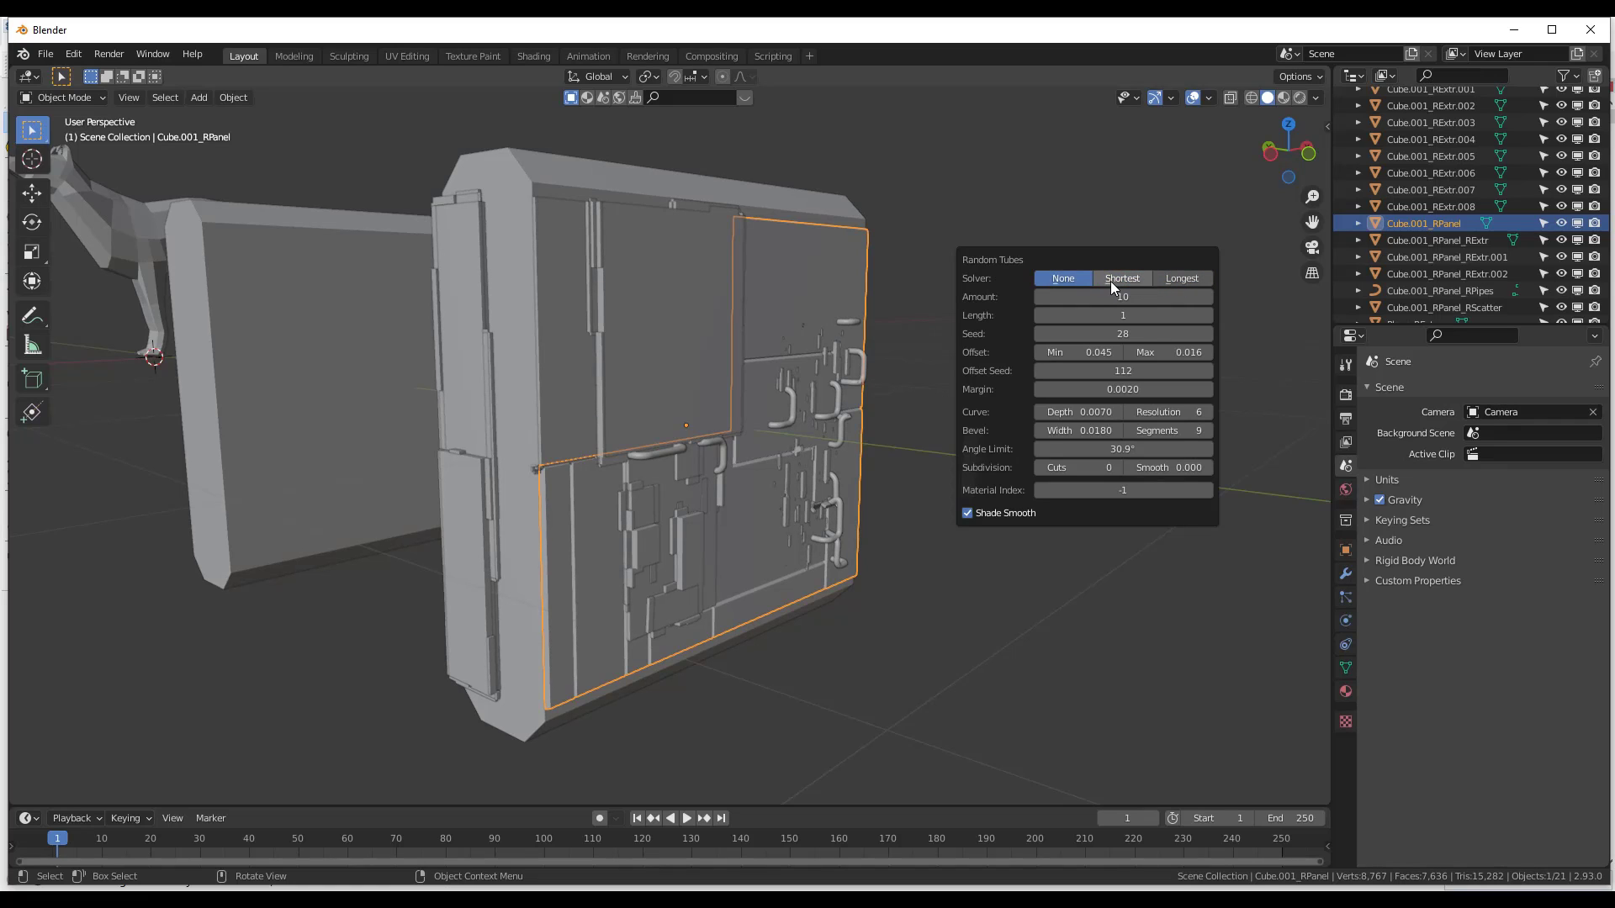
Adjust the amount and length of the random tubes on the panel
left_click_drag(1117, 296, 1278, 297)
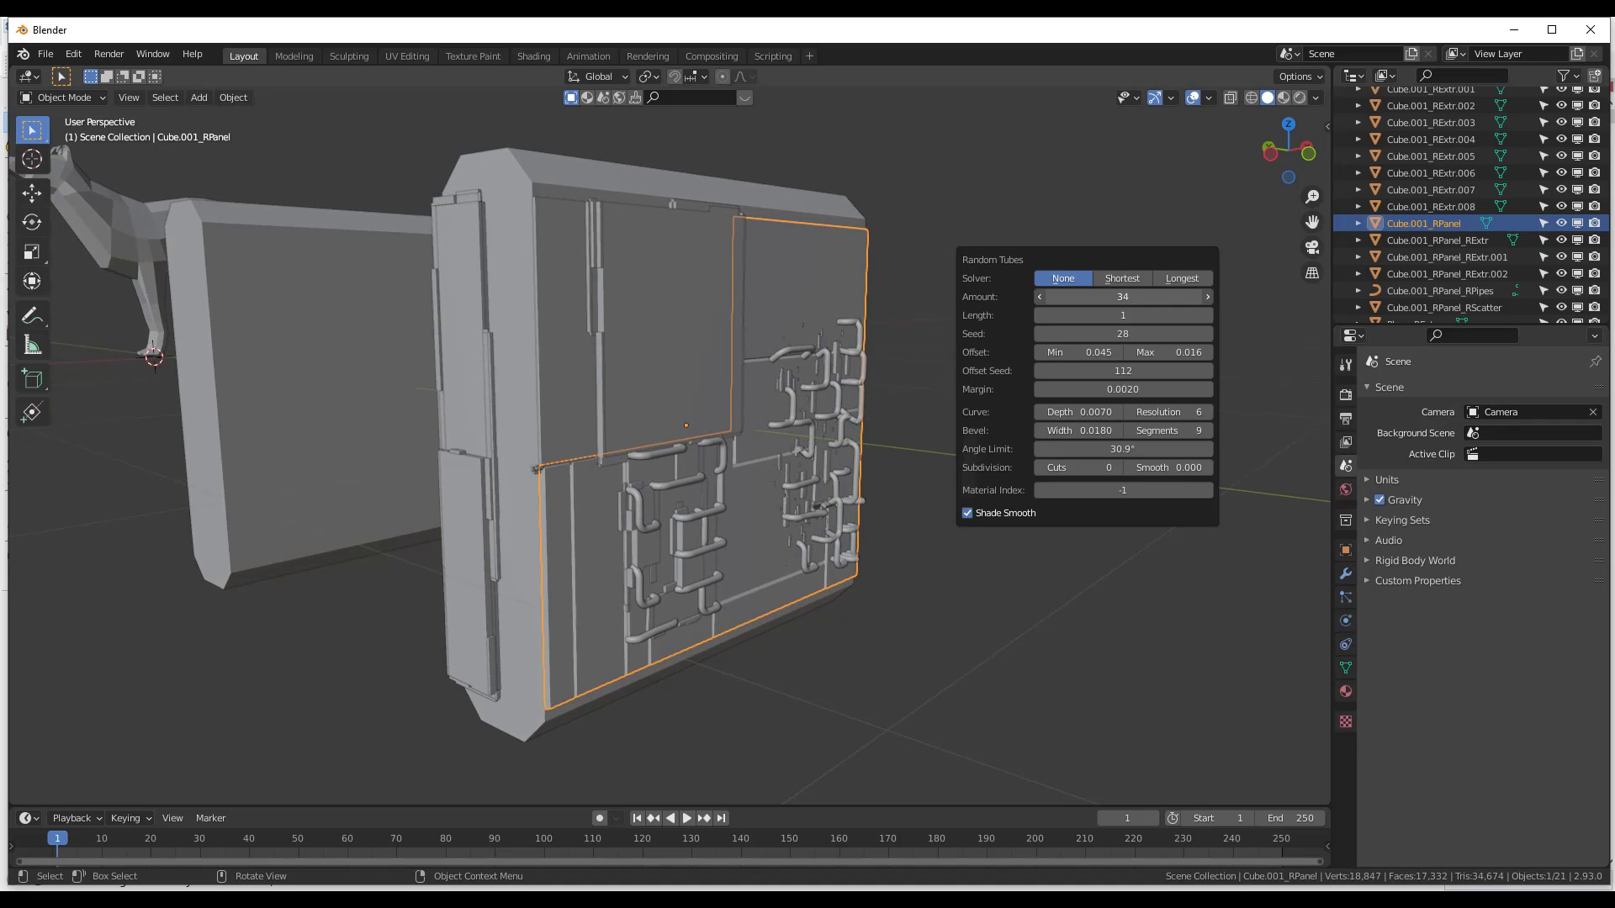
mouse_move(1123, 316)
left_mouse_down()
mouse_move(1156, 315)
mouse_move(1140, 315)
left_mouse_up()
Select the block and, in Edit Mode, select the four central faces on its top
left_click(758, 196)
middle_click_drag(759, 197, 569, 285)
key("Tab")
left_click(570, 256)
left_click(622, 263, "shift")
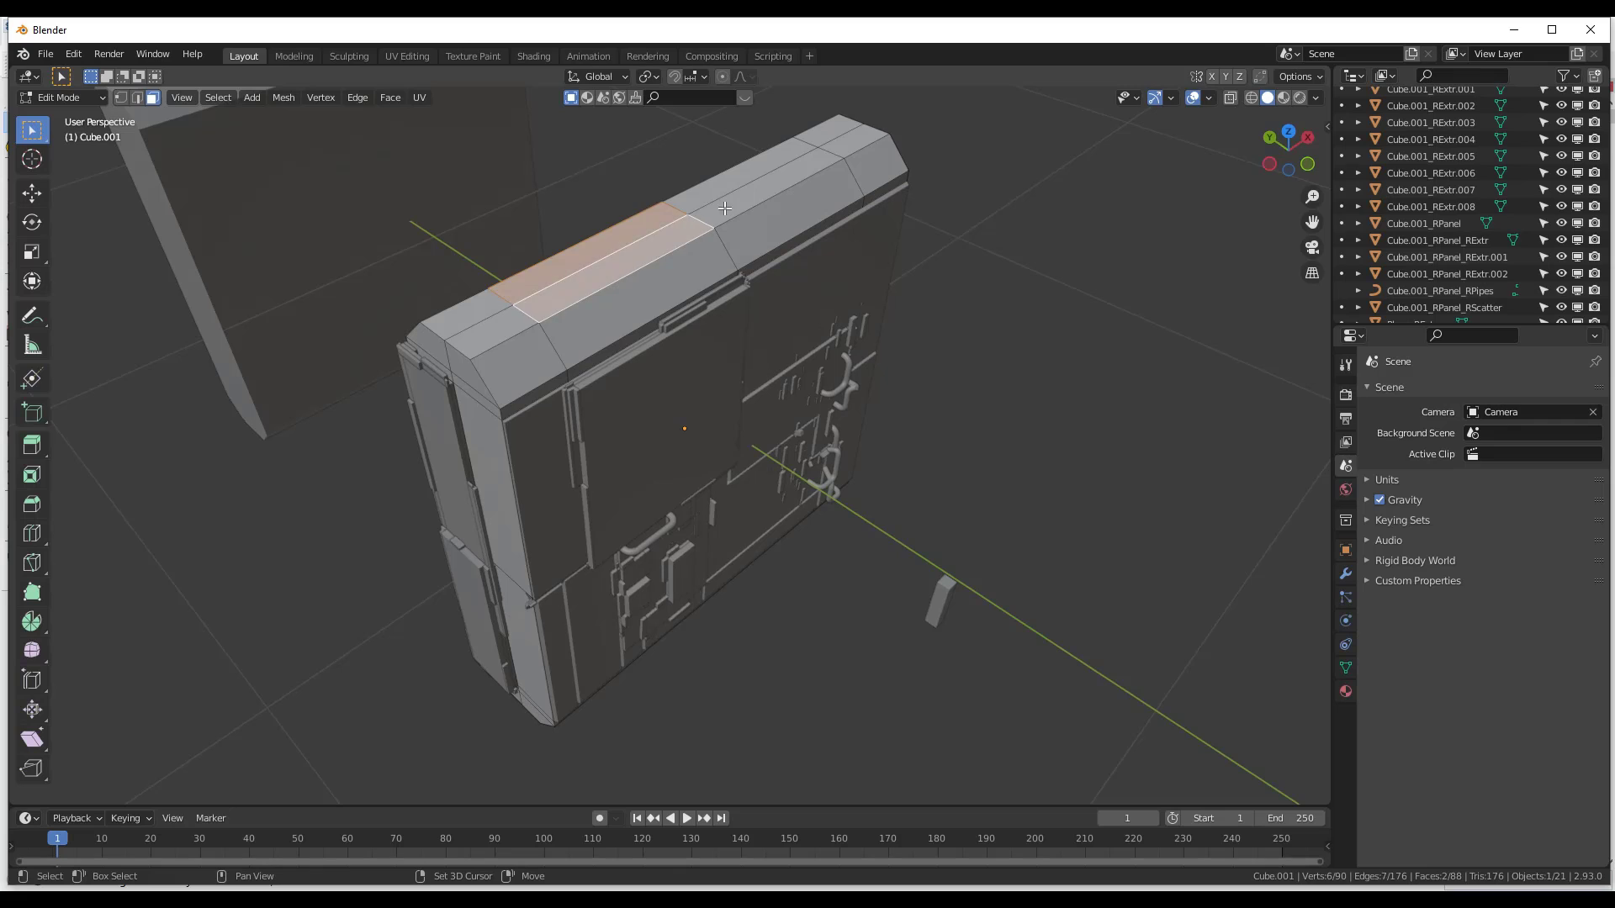
left_click(725, 210, "shift")
left_click(696, 205, "shift")
key("shift+q")
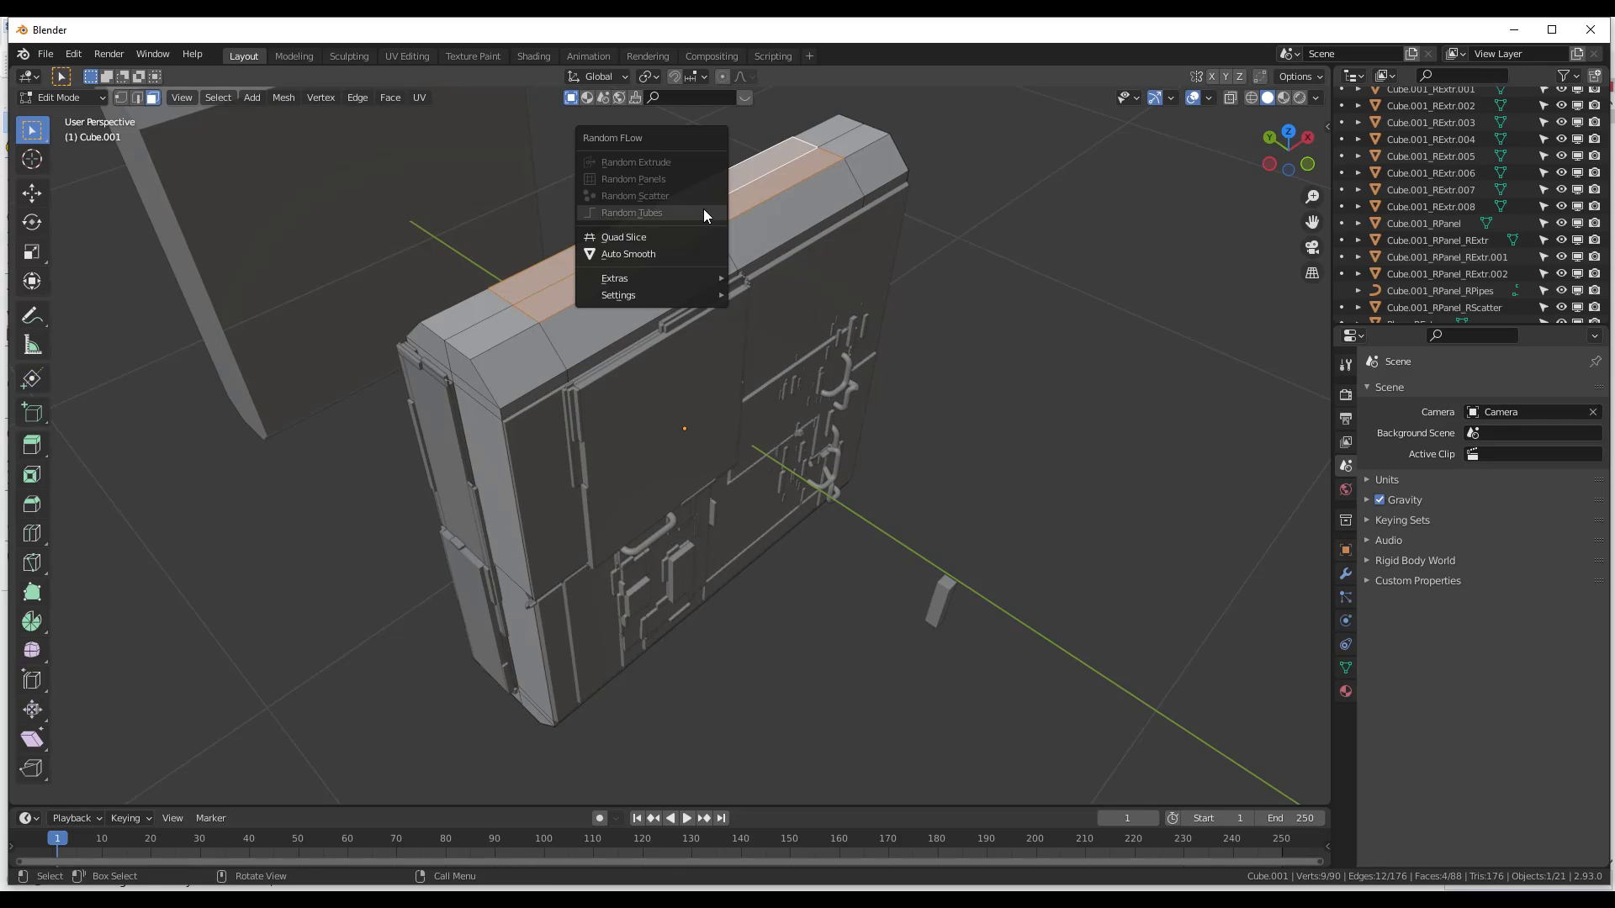
left_click(640, 239)
left_click_drag(683, 253, 955, 220)
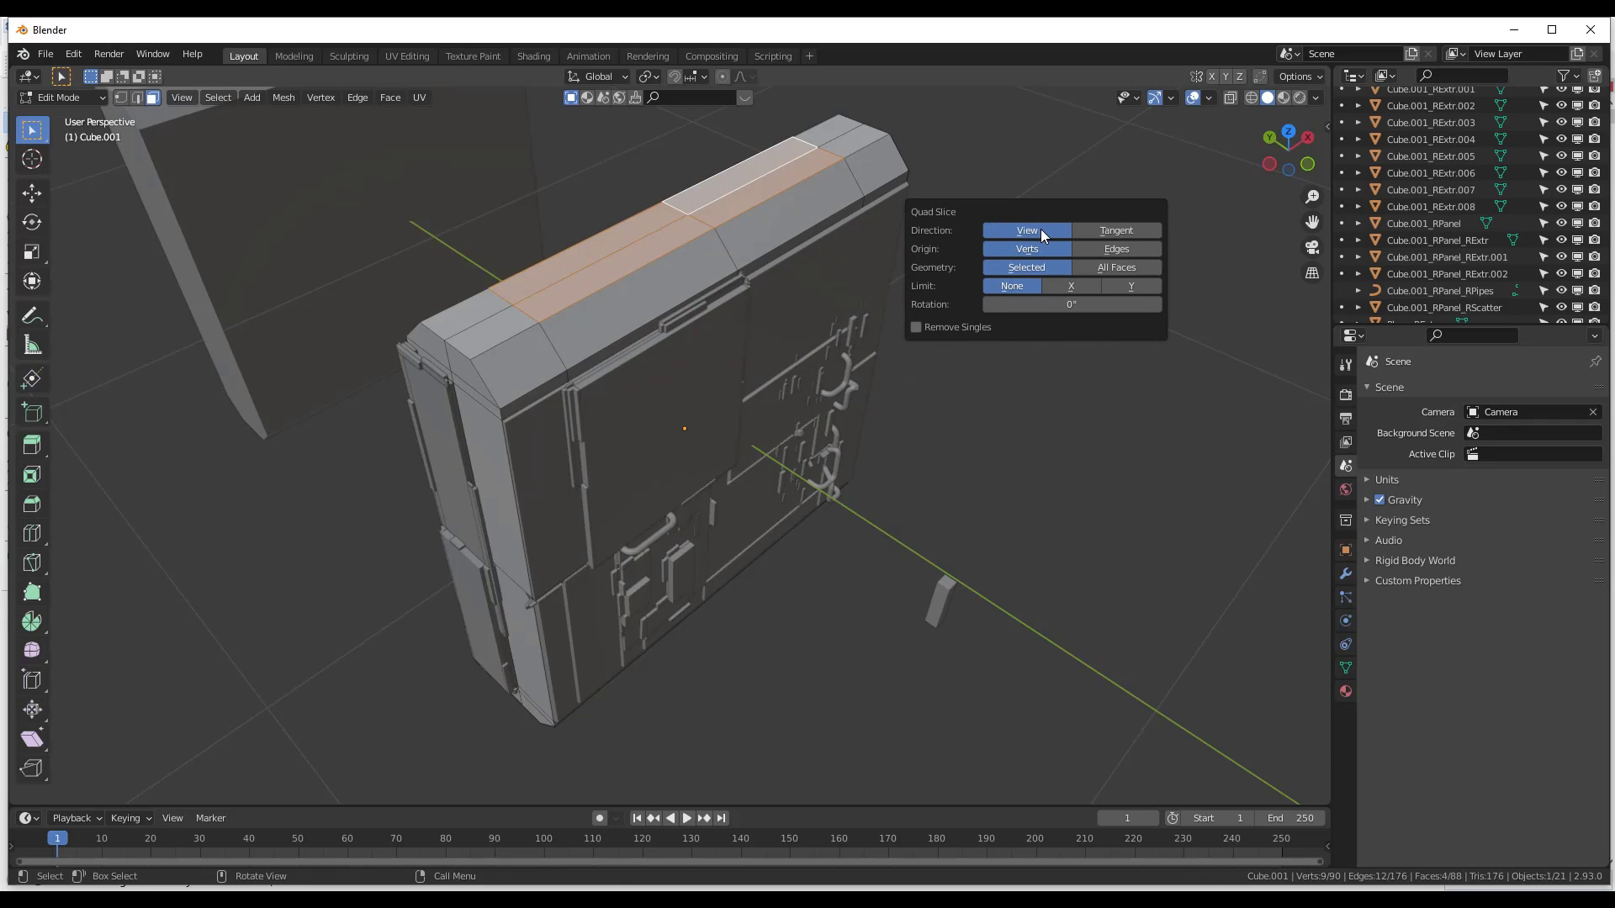
left_click_drag(1062, 303, 1096, 304)
key("ctrl+z")
Apply Quad Slice to the four selected faces from the top view, trying an X limit and a 5.9° rotation
left_click(1287, 132)
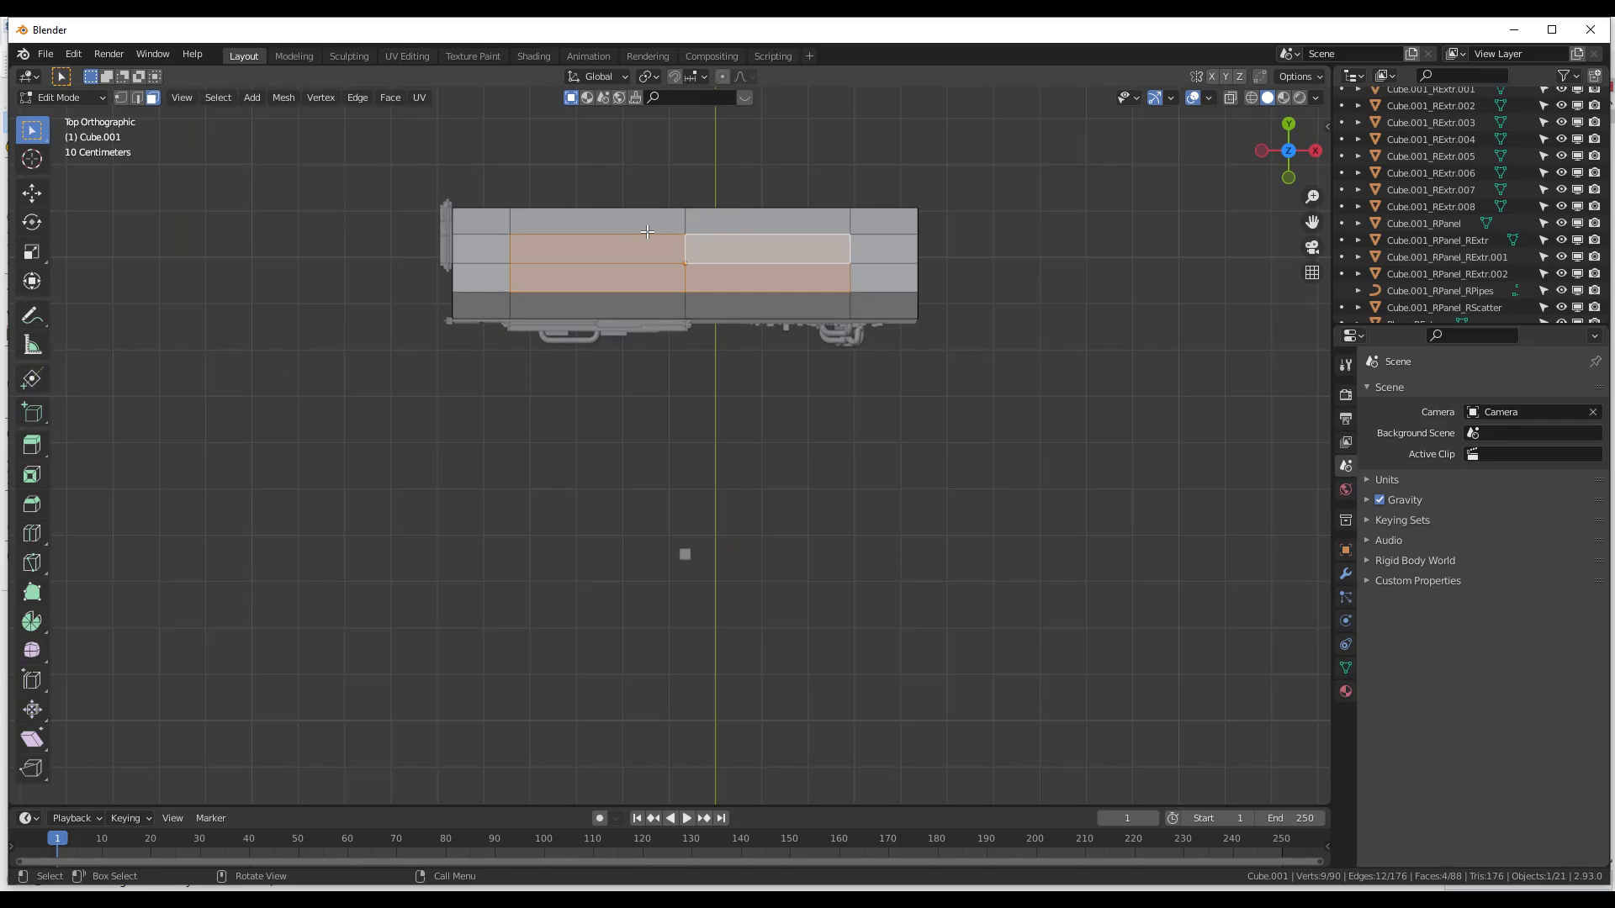
key("shift+q")
left_click(602, 233)
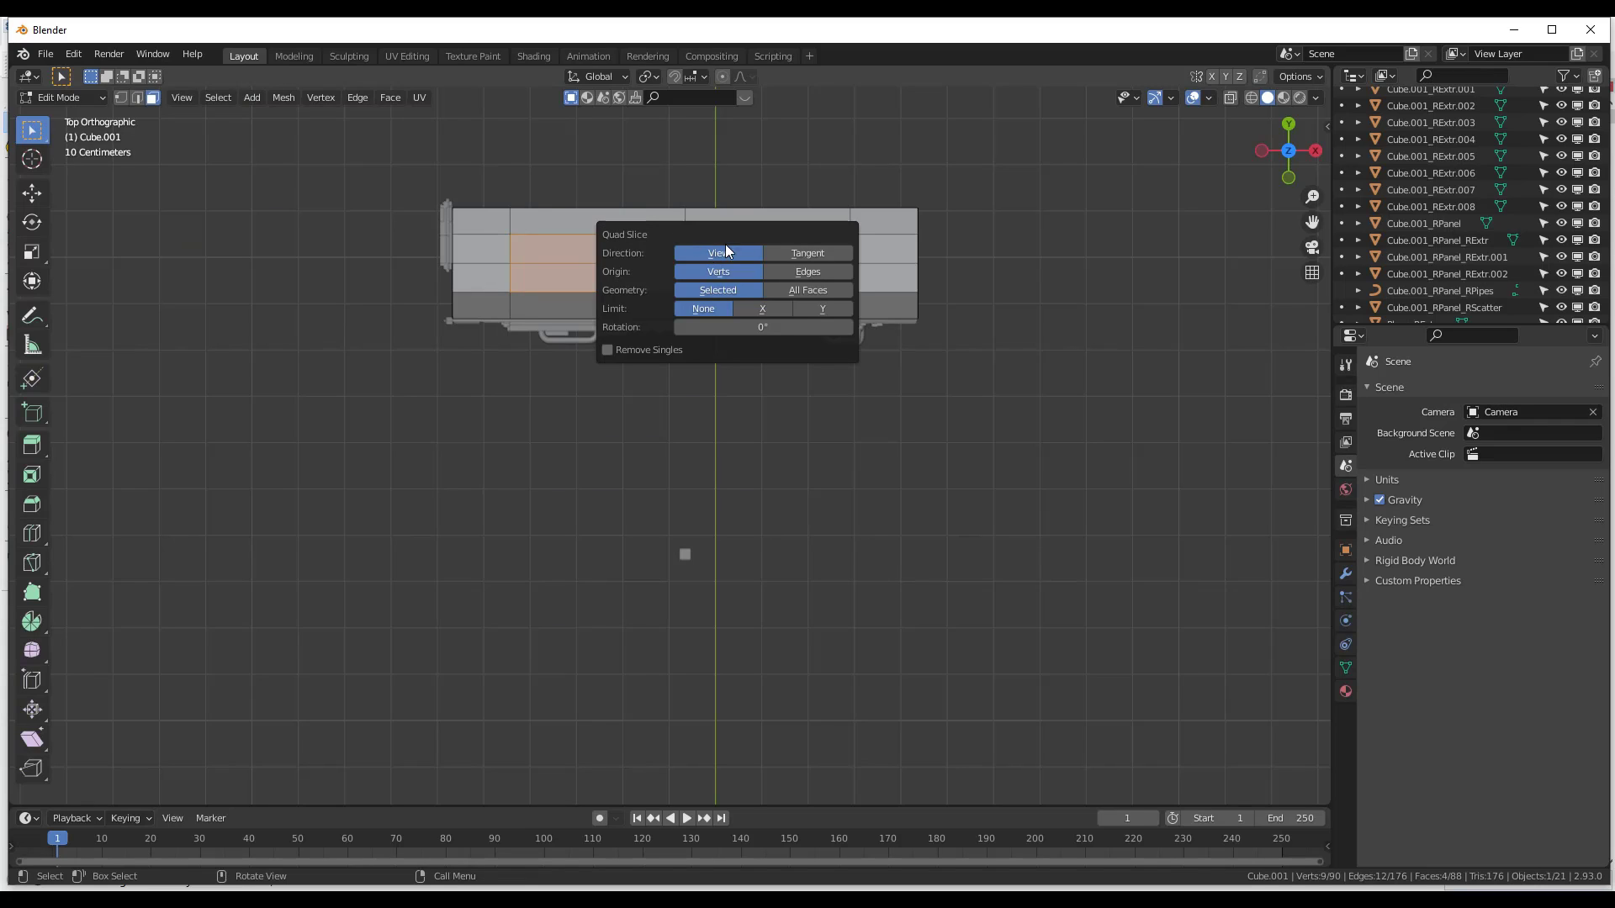
left_click_drag(791, 235, 1212, 264)
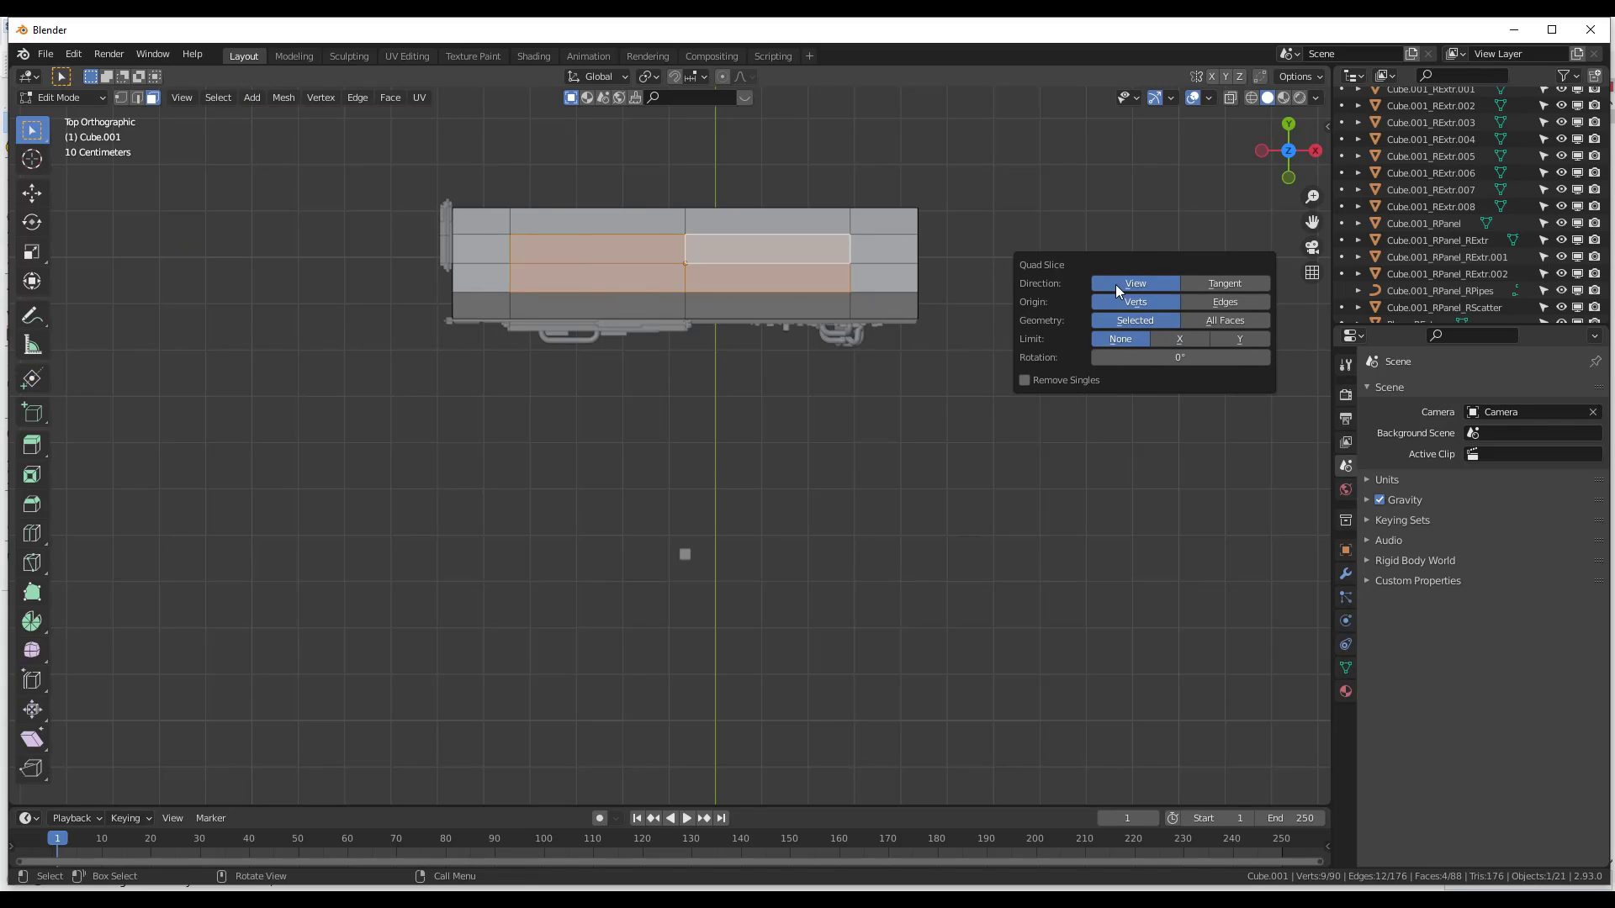
left_click(1171, 341)
left_click(1128, 338)
mouse_move(1172, 356)
left_mouse_down()
mouse_move(1257, 357)
mouse_move(1180, 357)
left_mouse_up()
Set the Quad Slice direction to Tangent, origin to Edges, rotation to 0° and factor to 0.7280
left_click(1214, 282)
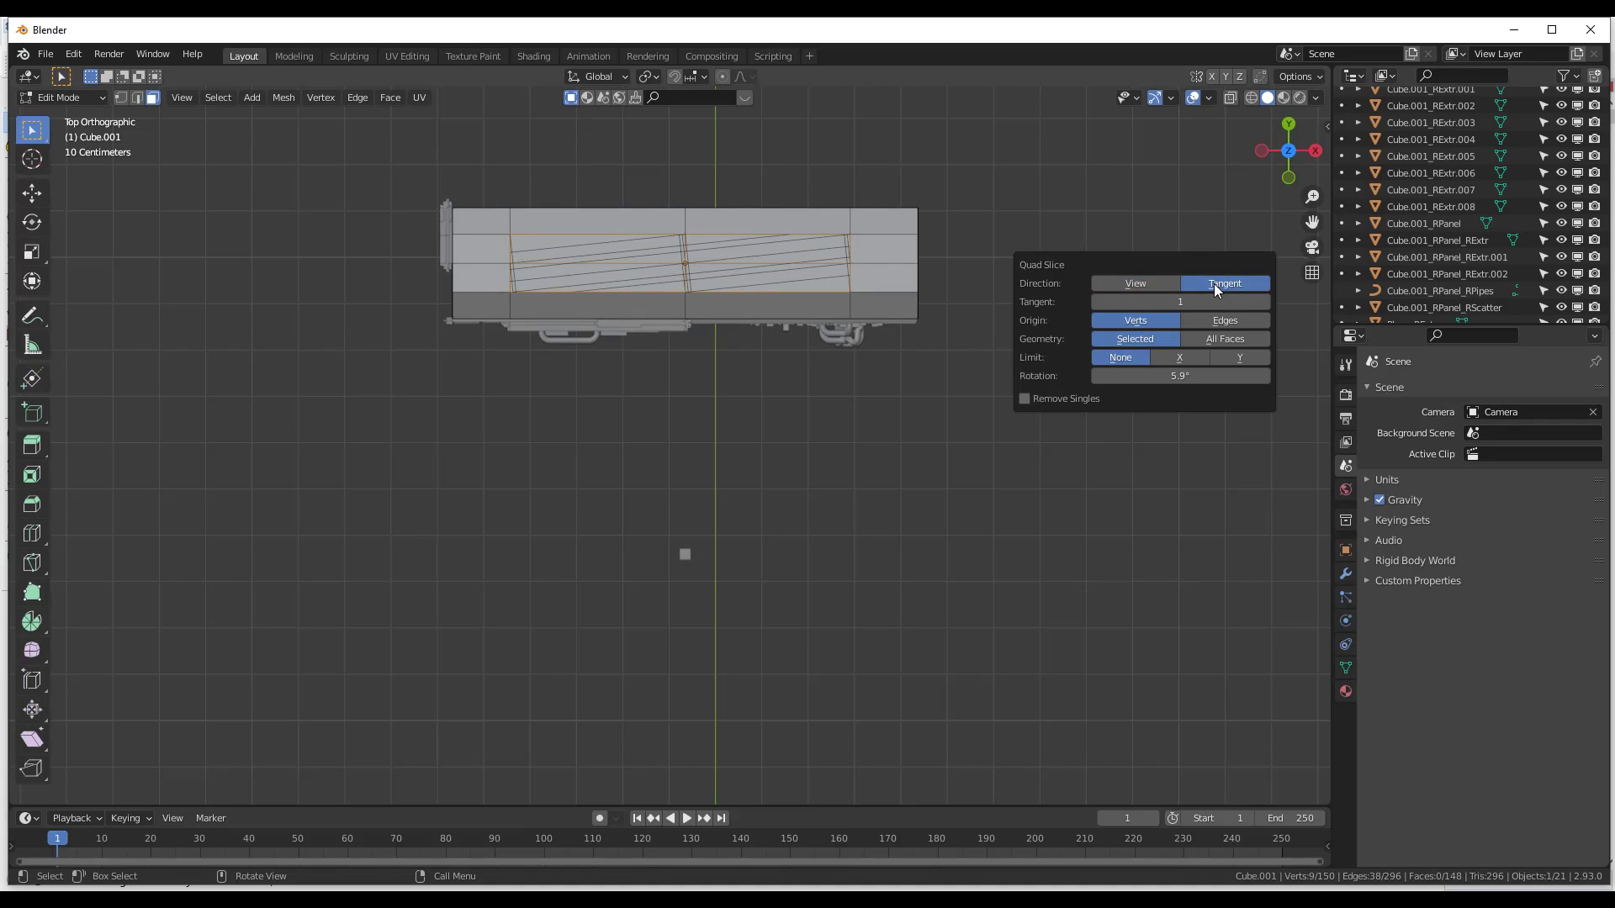
left_click(1213, 322)
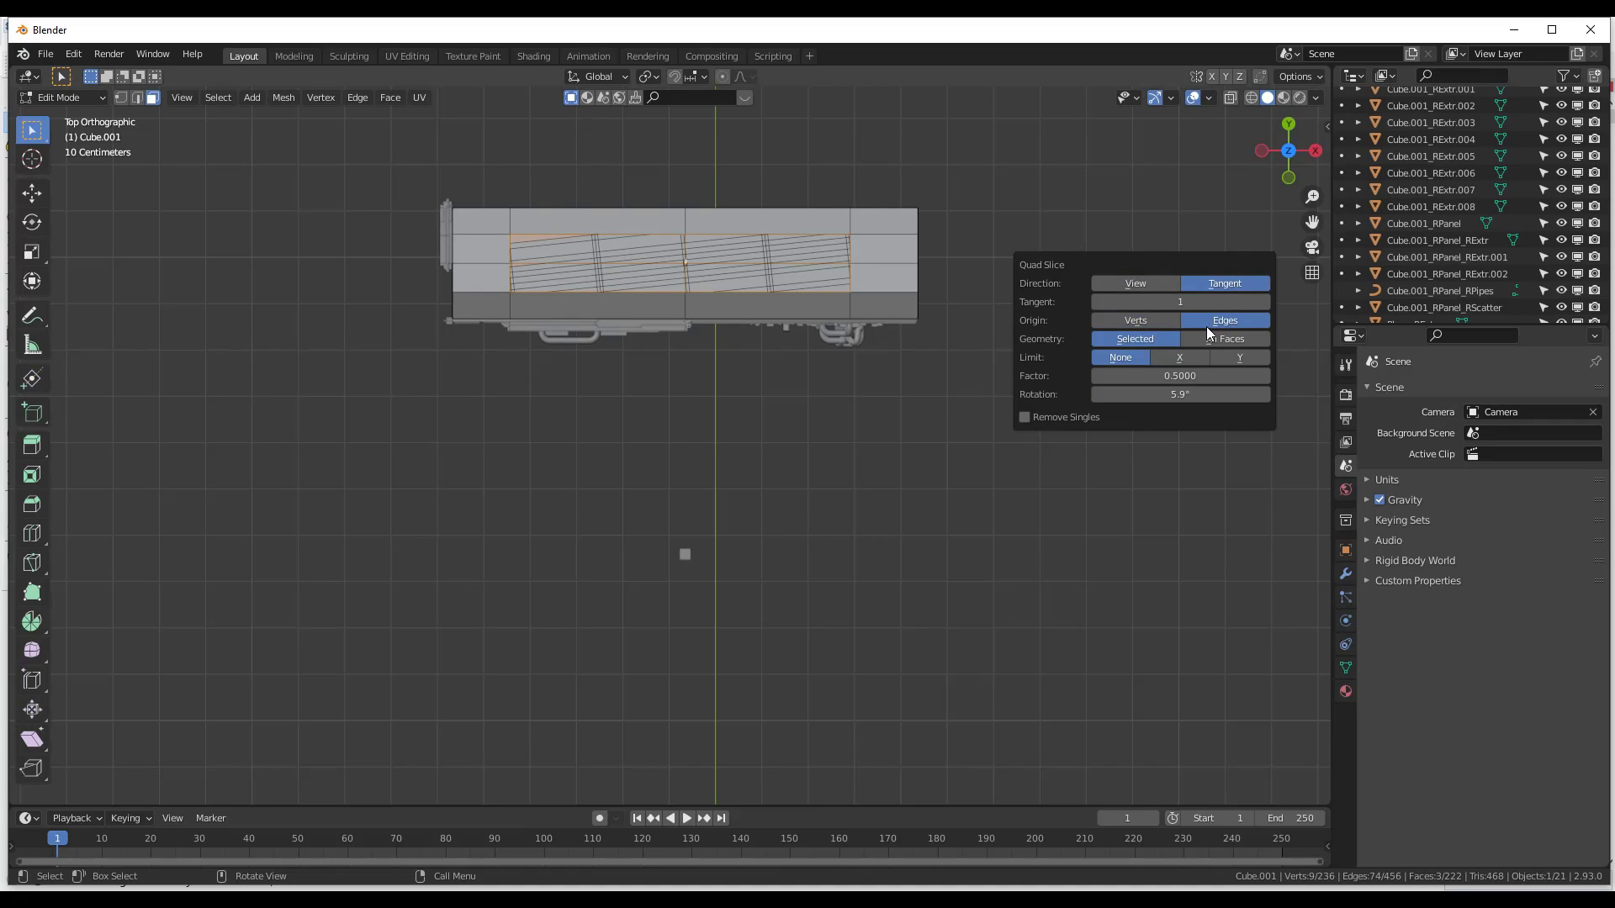
left_click(1186, 393)
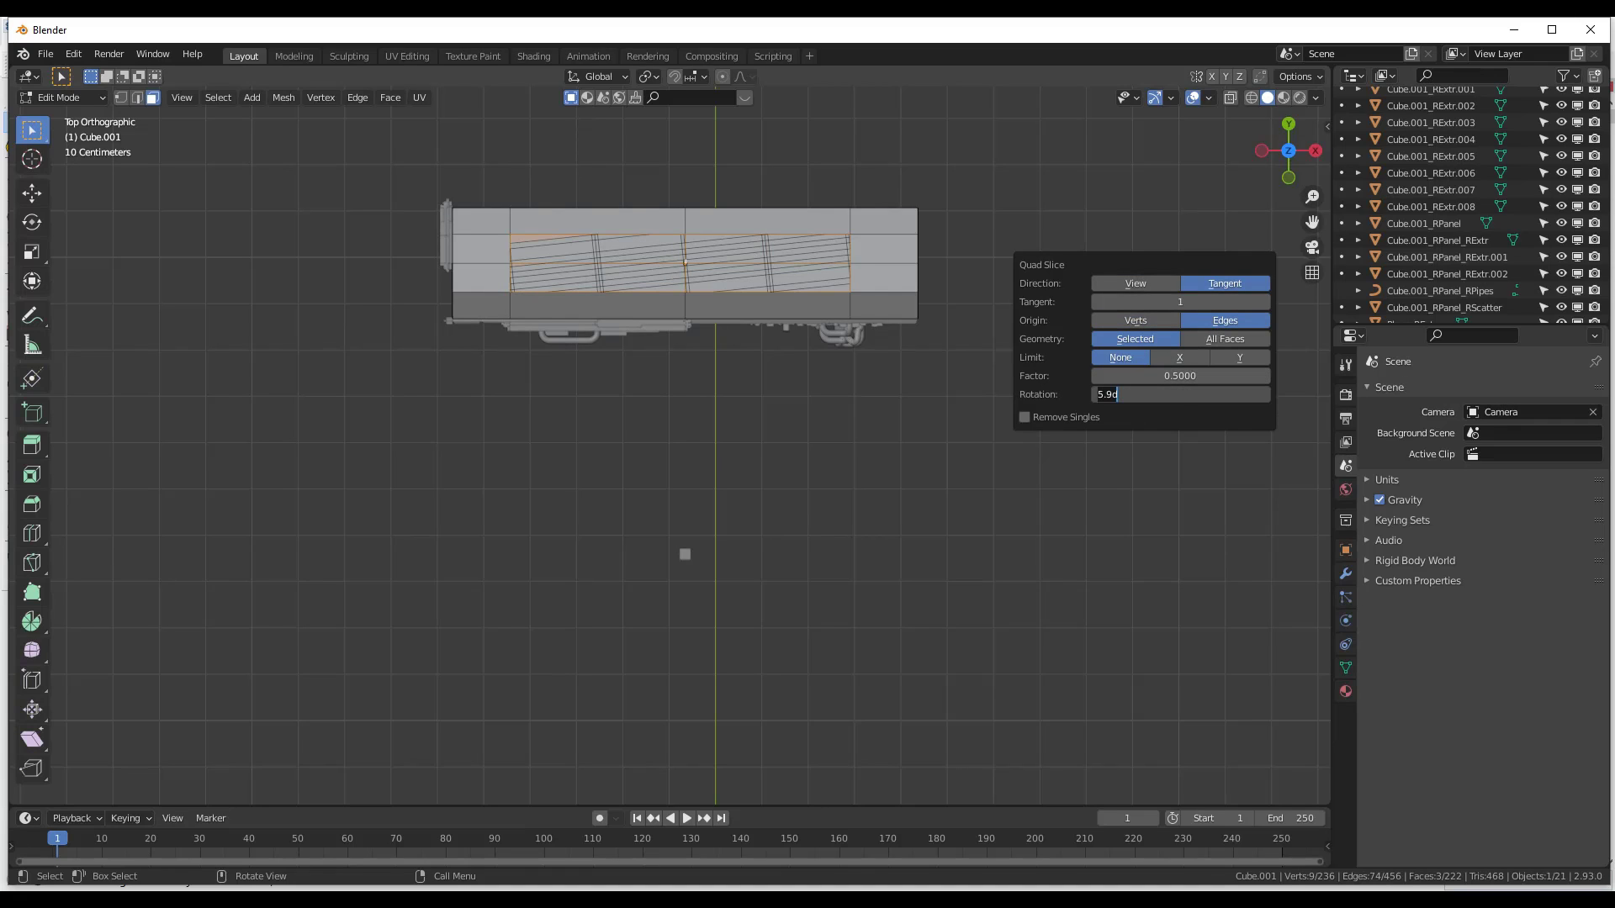
type("0")
key("Tab")
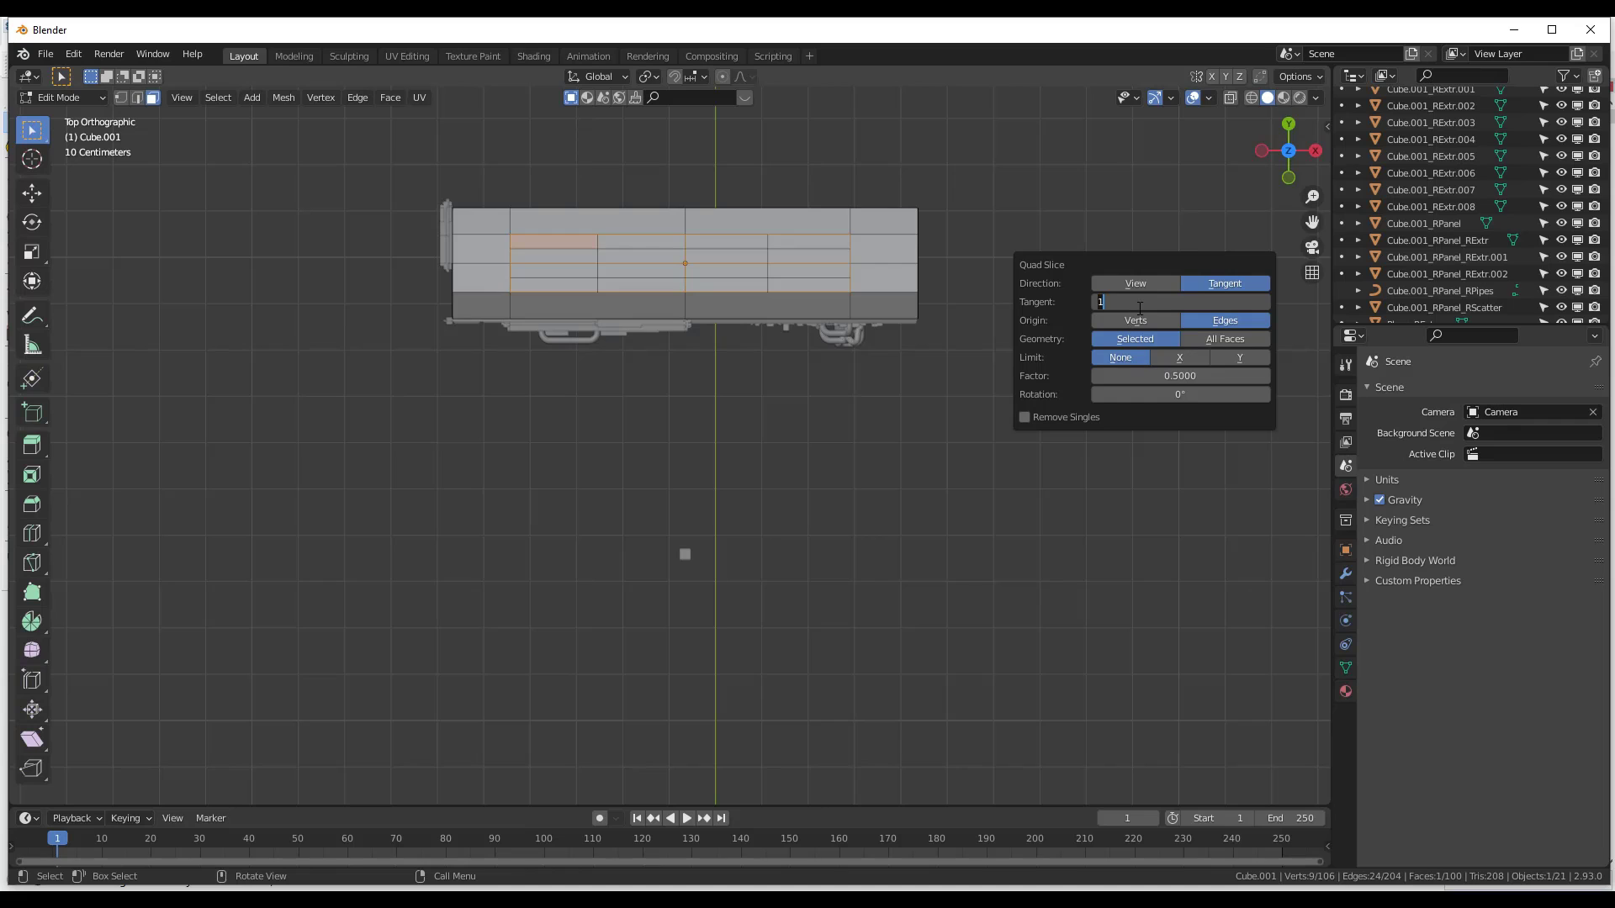
left_click_drag(1178, 376, 1249, 376)
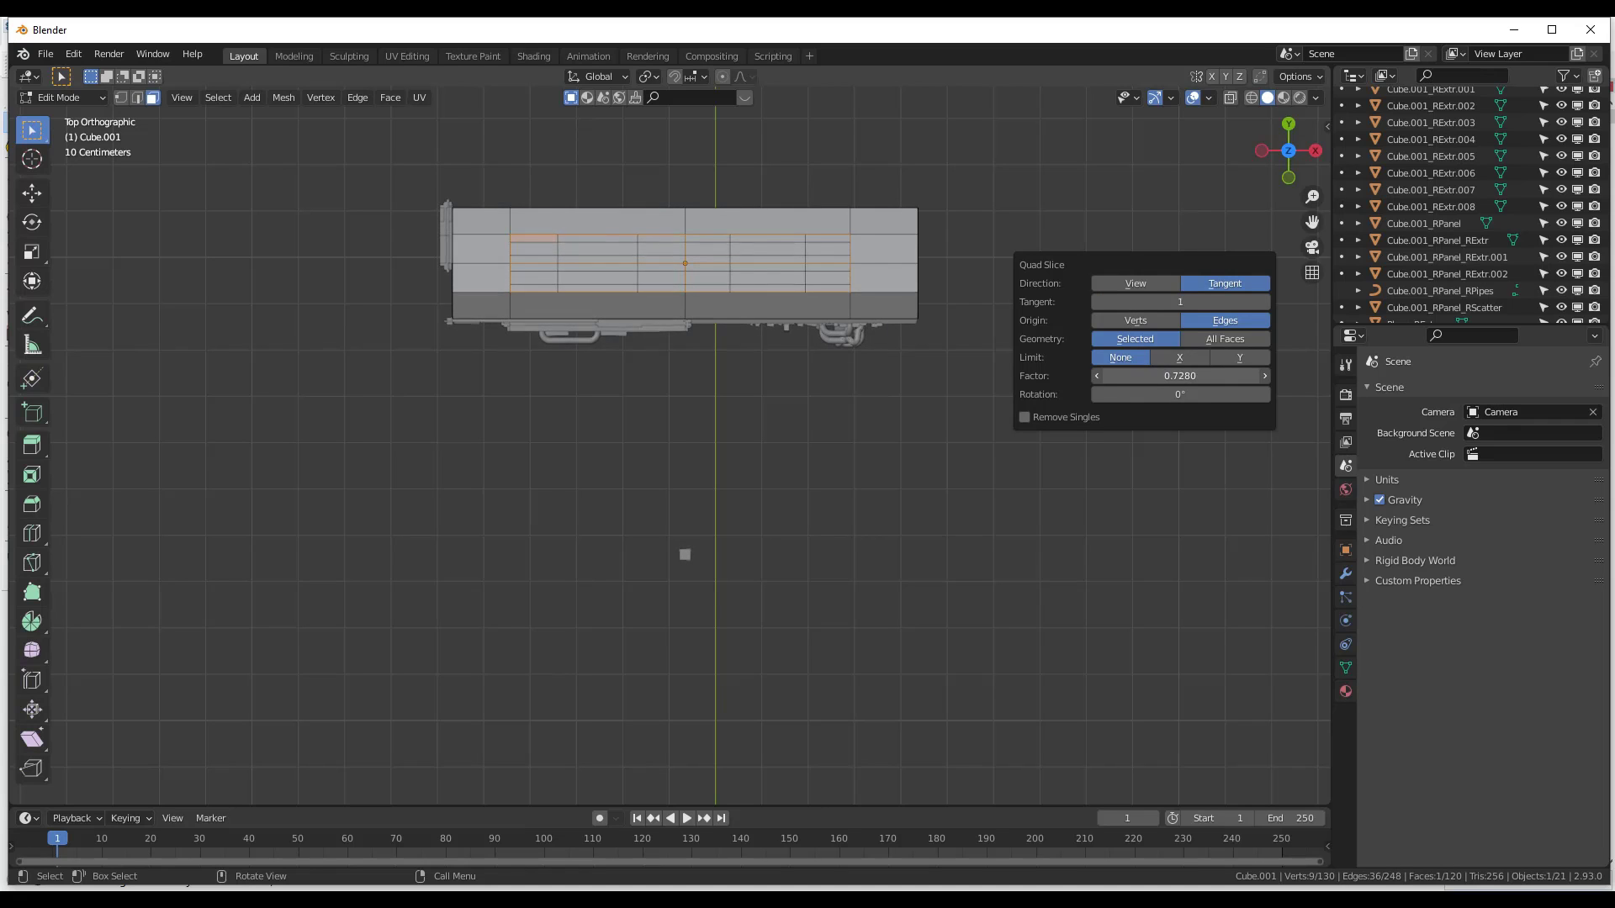
Select two lengthwise rows of the sliced faces on the block's top and return to Object Mode
middle_click_drag(542, 373, 757, 235)
scroll(650, 283, "up", 2)
scroll(719, 349, "down", 3)
left_click(727, 177)
left_click(730, 367, "ctrl")
left_click(693, 367, "shift")
left_click(697, 176, "ctrl+shift")
key("Tab")
Apply Random Scatter with the Cube type to the selected faces on the block's top
key("shift+a")
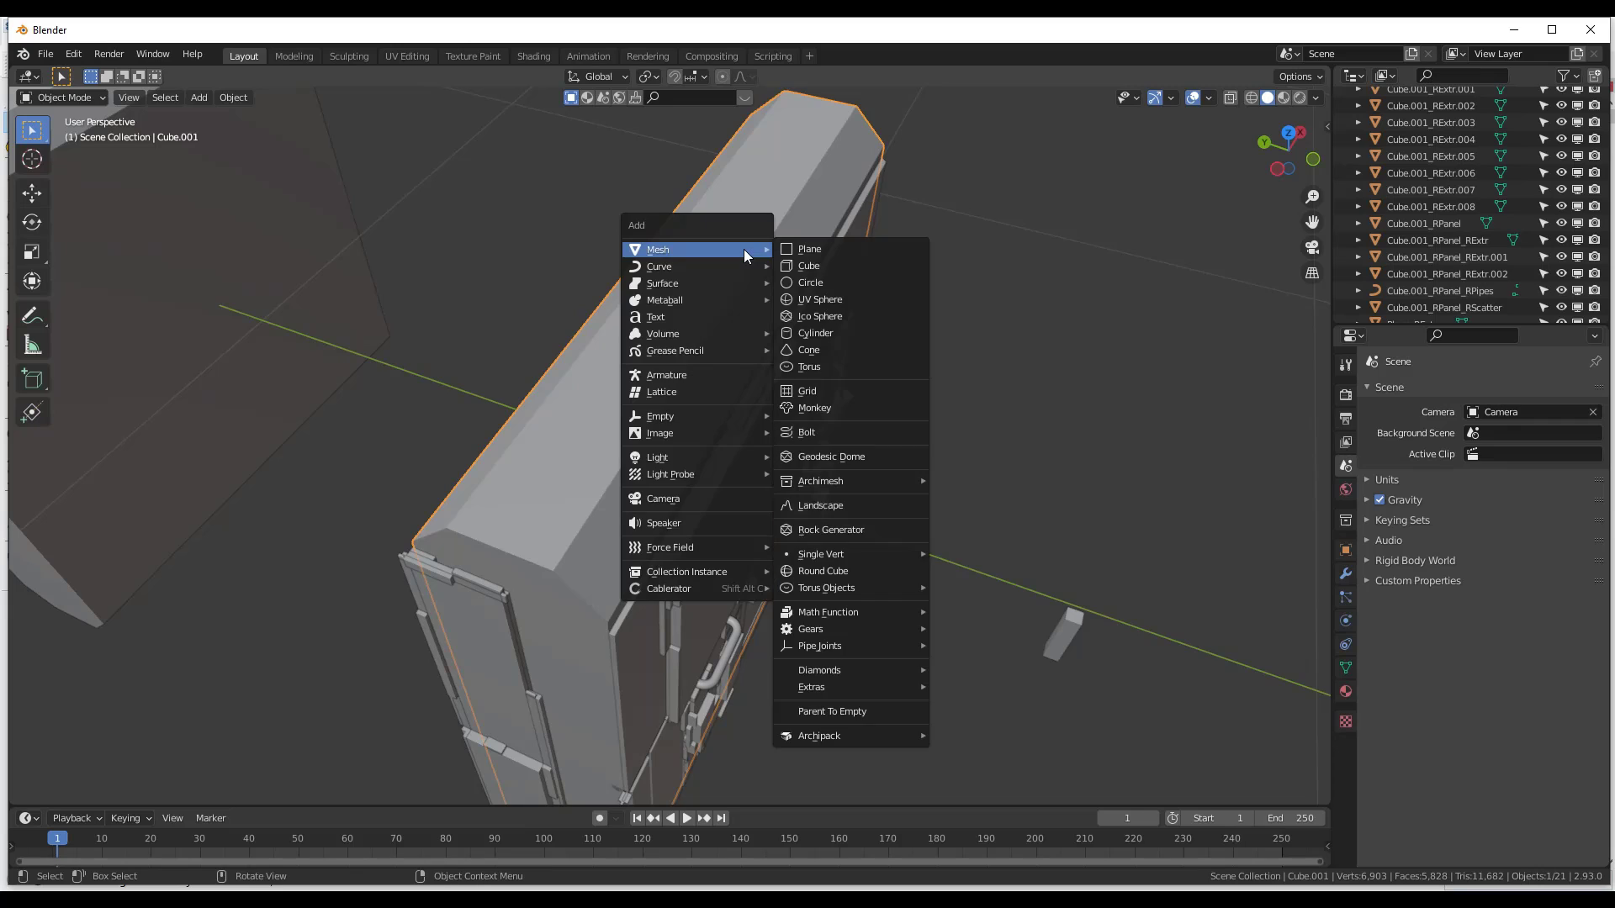
key("Escape")
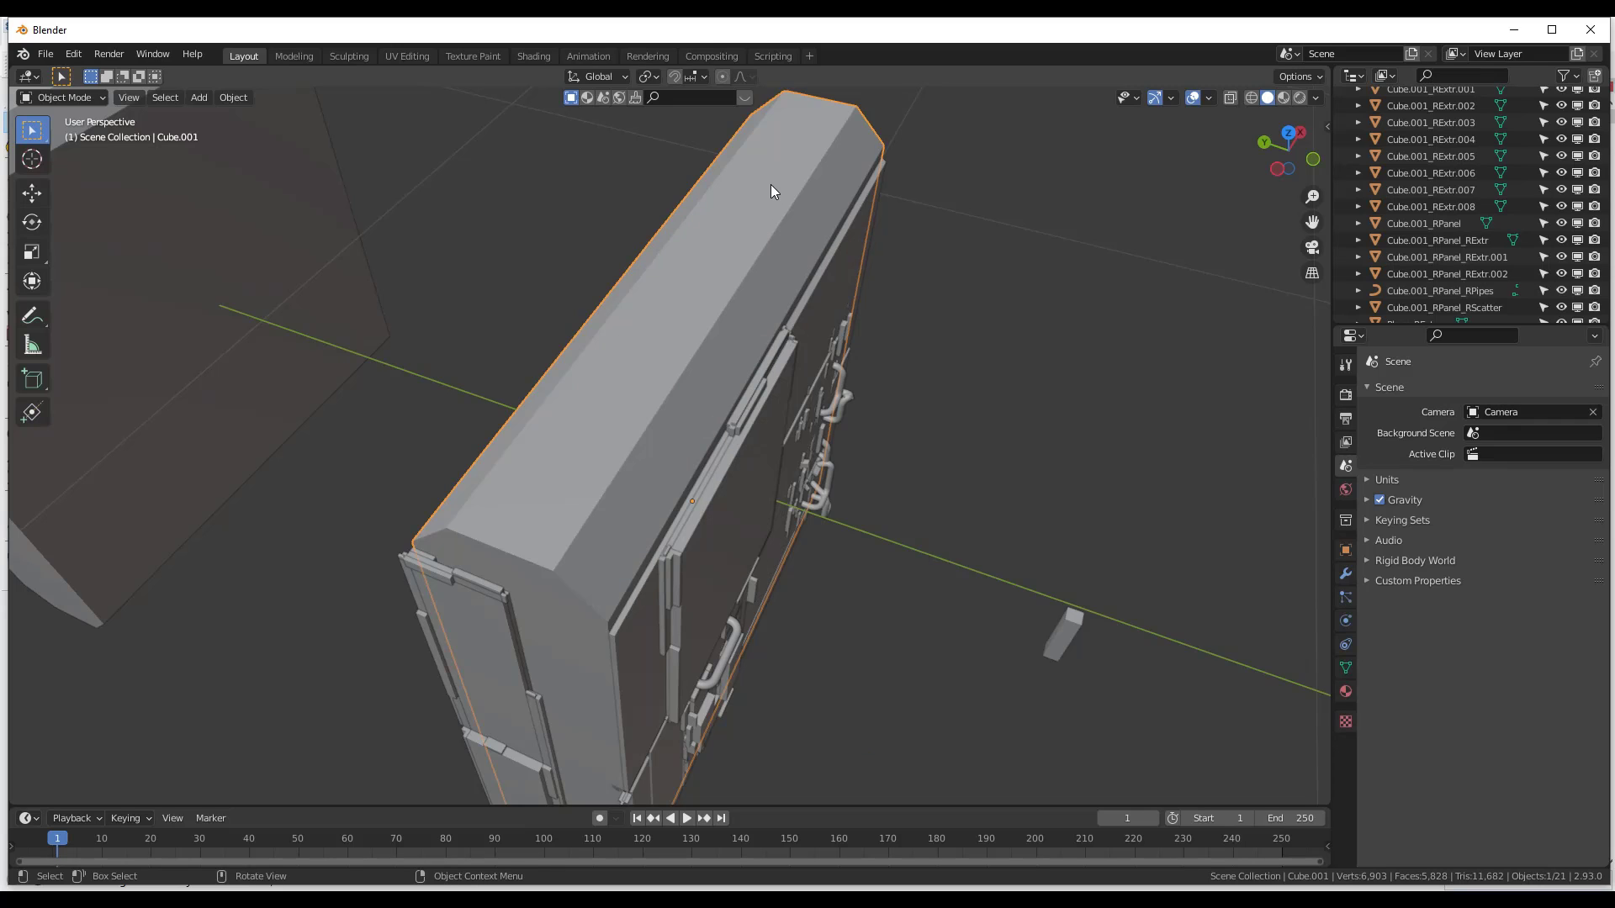
key("shift+q")
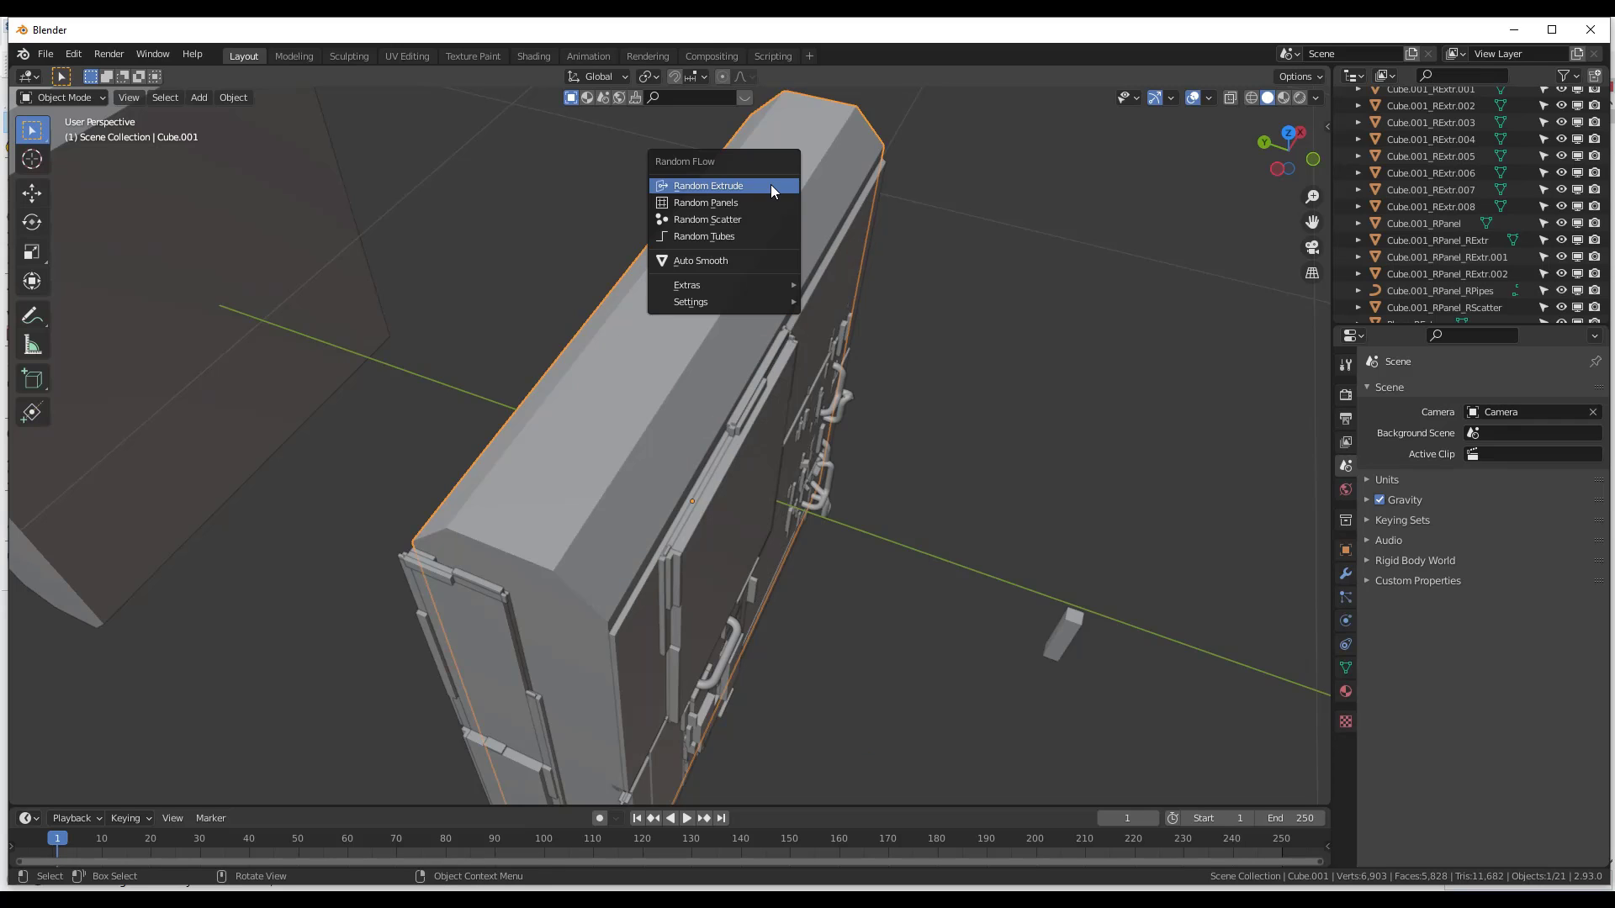
left_click(710, 219)
left_click_drag(833, 232, 1004, 221)
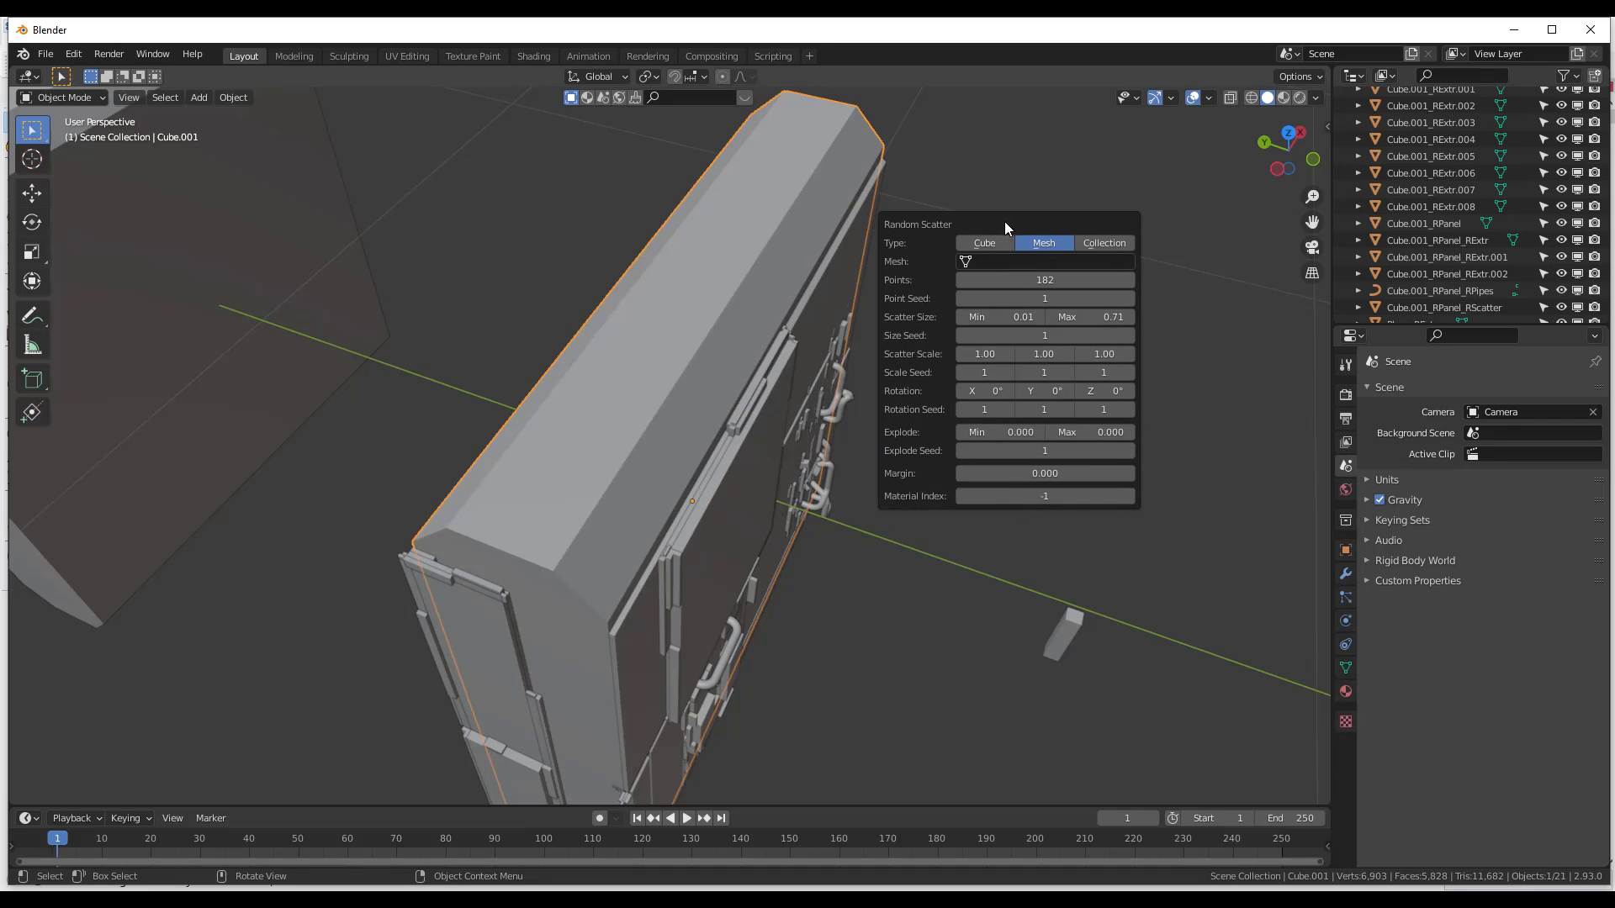
left_click(981, 239)
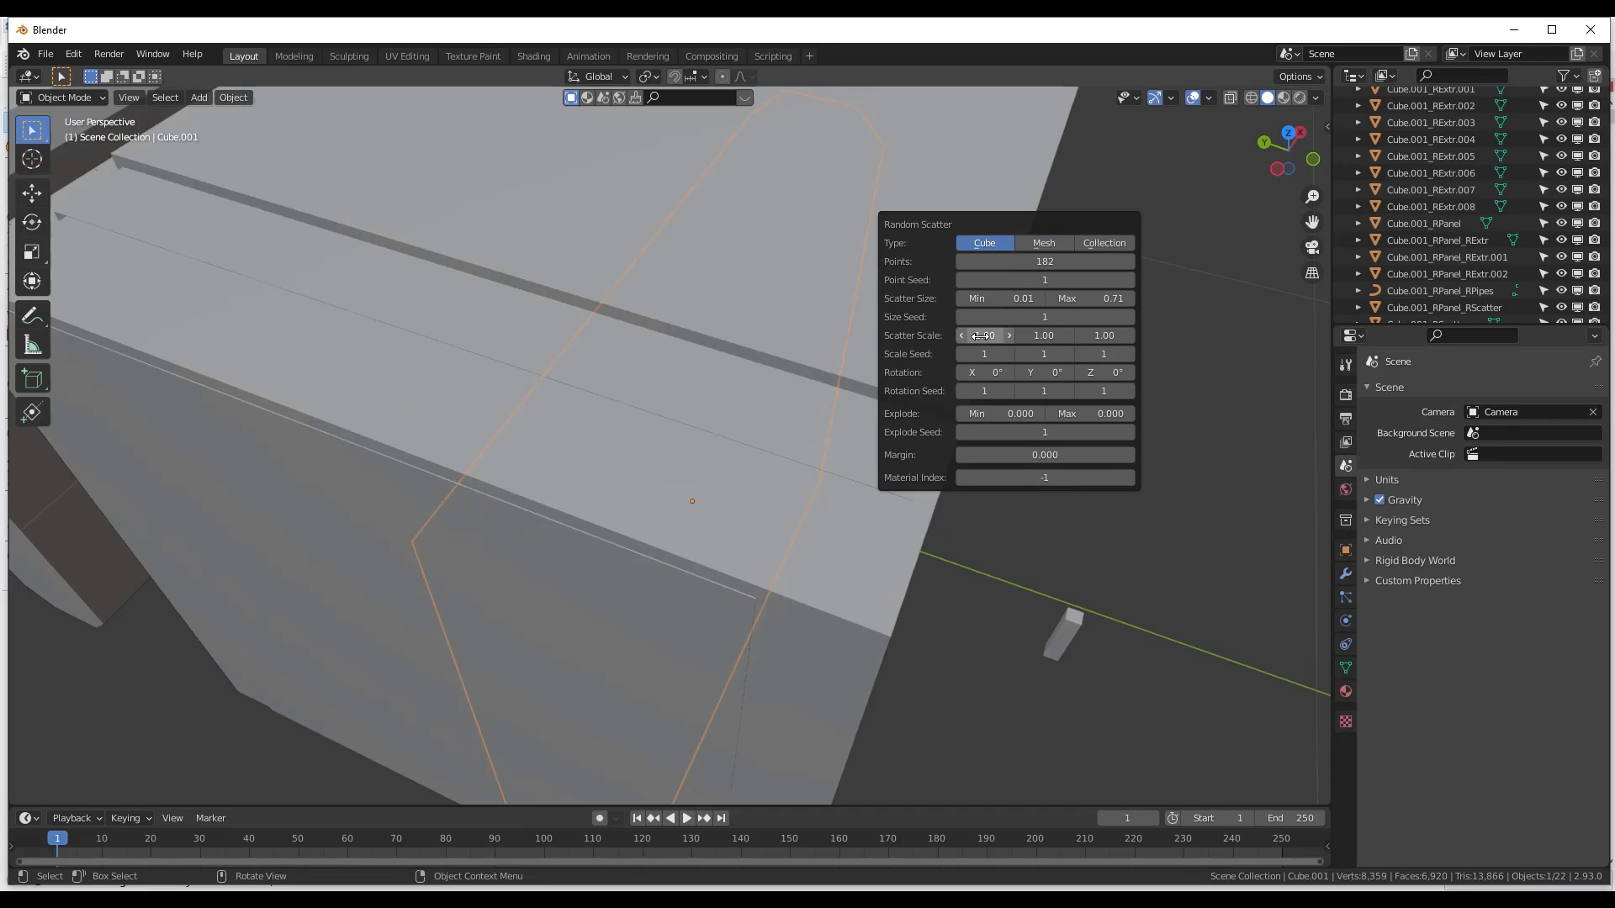
Set the cube scatter's scale to 0.10 on all three axes
type(".1")
key("Tab")
type(".1")
key("Tab")
type(".1")
key("Return")
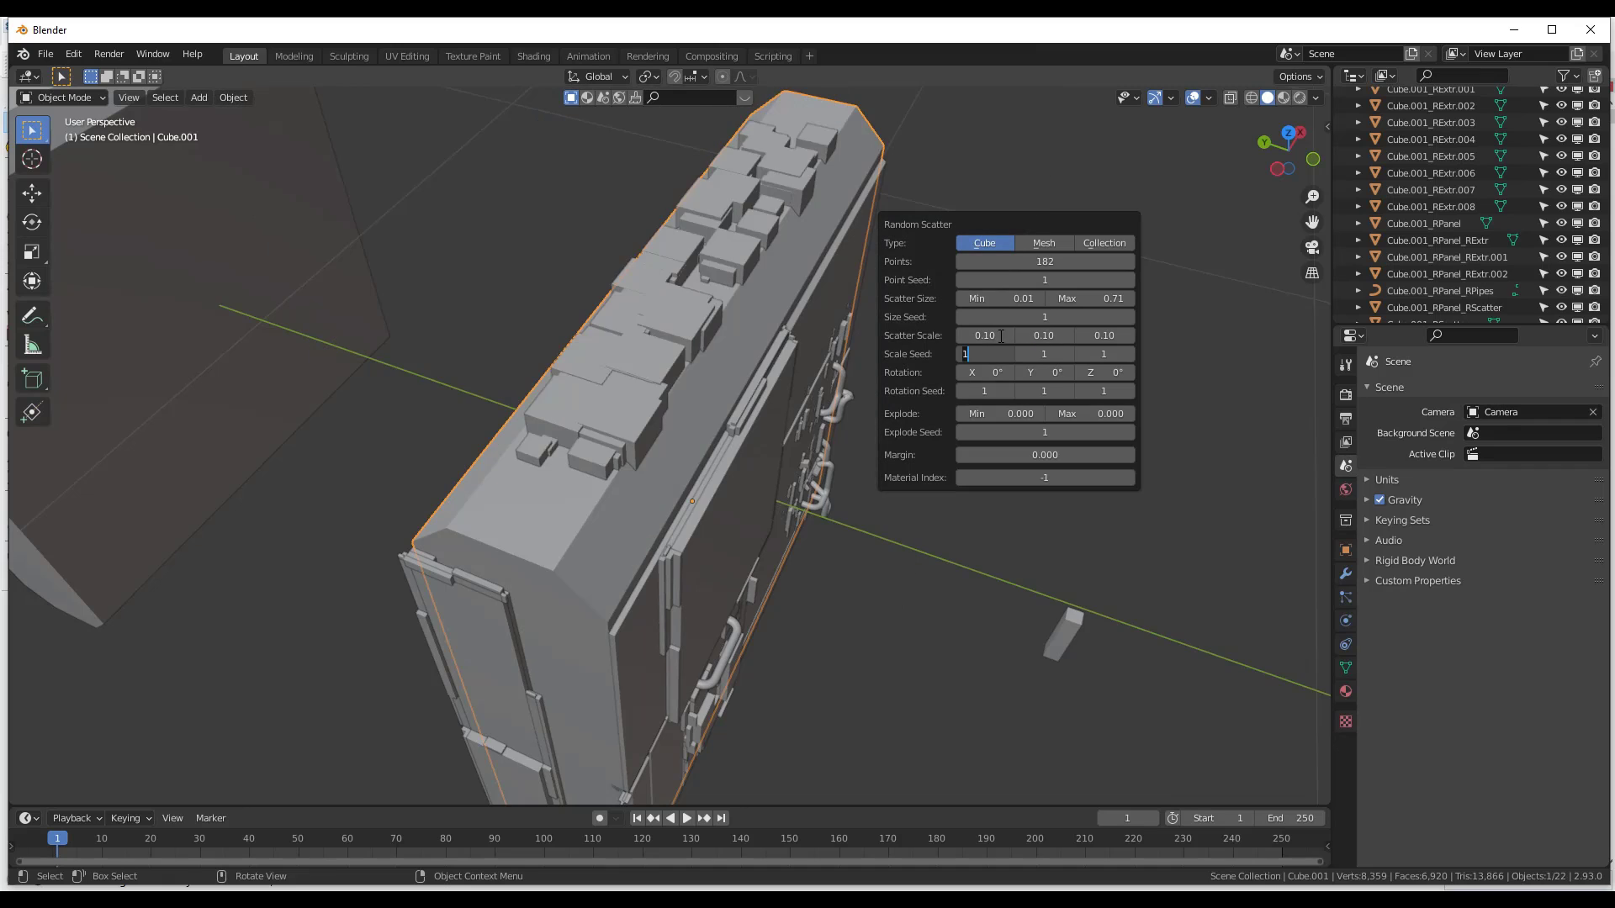
Adjust the point count and scatter size of the cubes and inspect them on the selected top faces
left_click_drag(1045, 261, 1061, 298)
middle_click_drag(665, 401, 538, 345)
key("Tab")
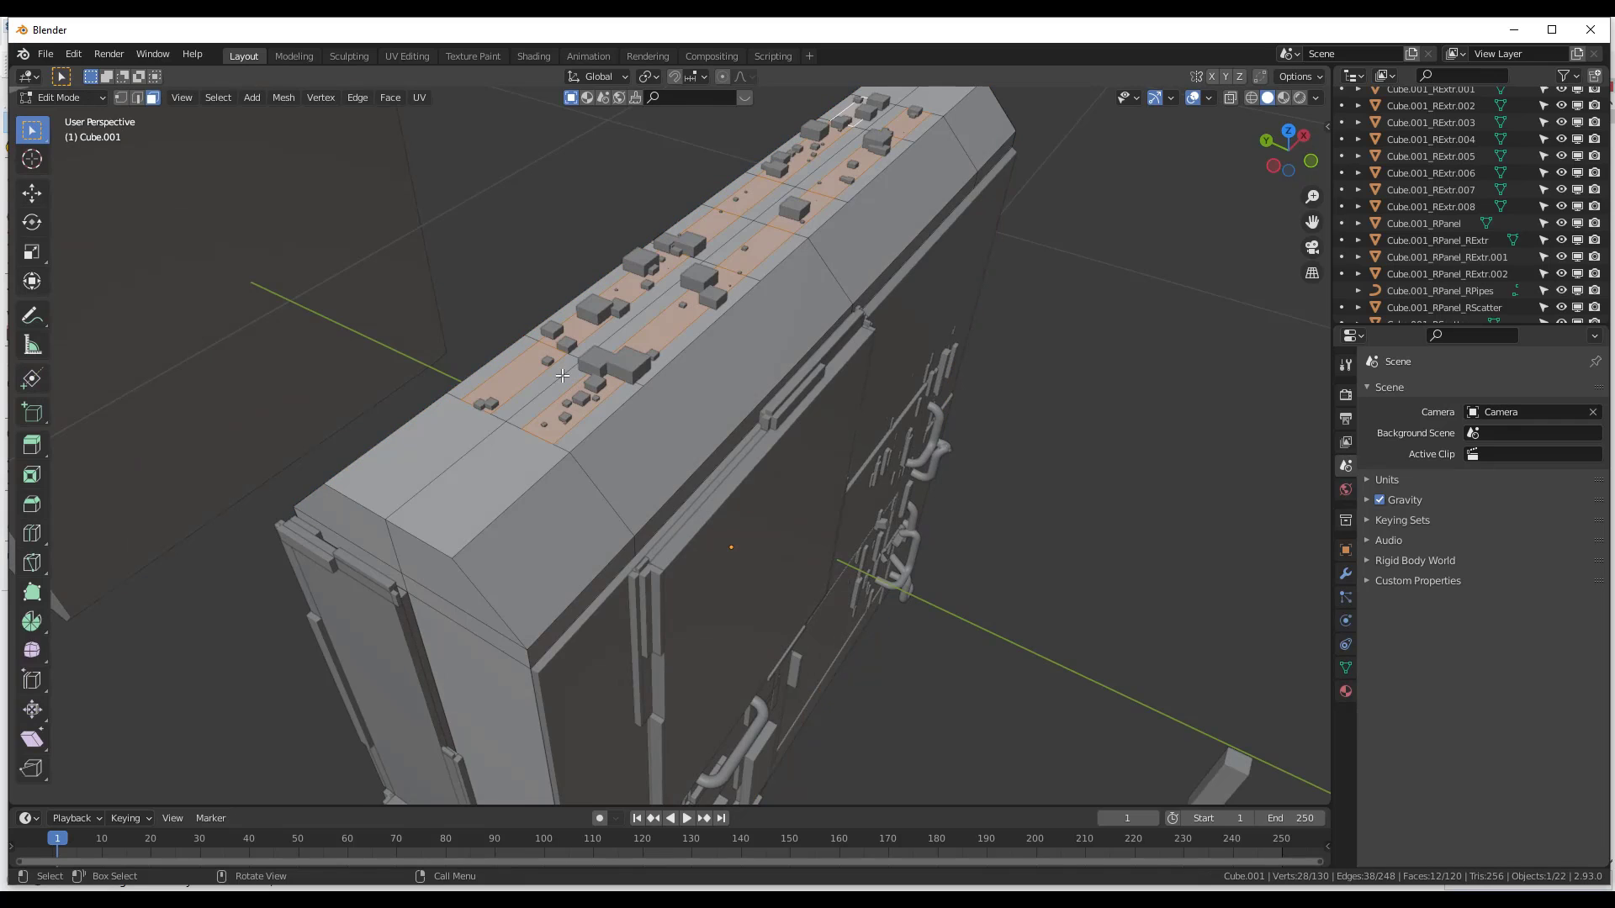
middle_click_drag(858, 194, 922, 377)
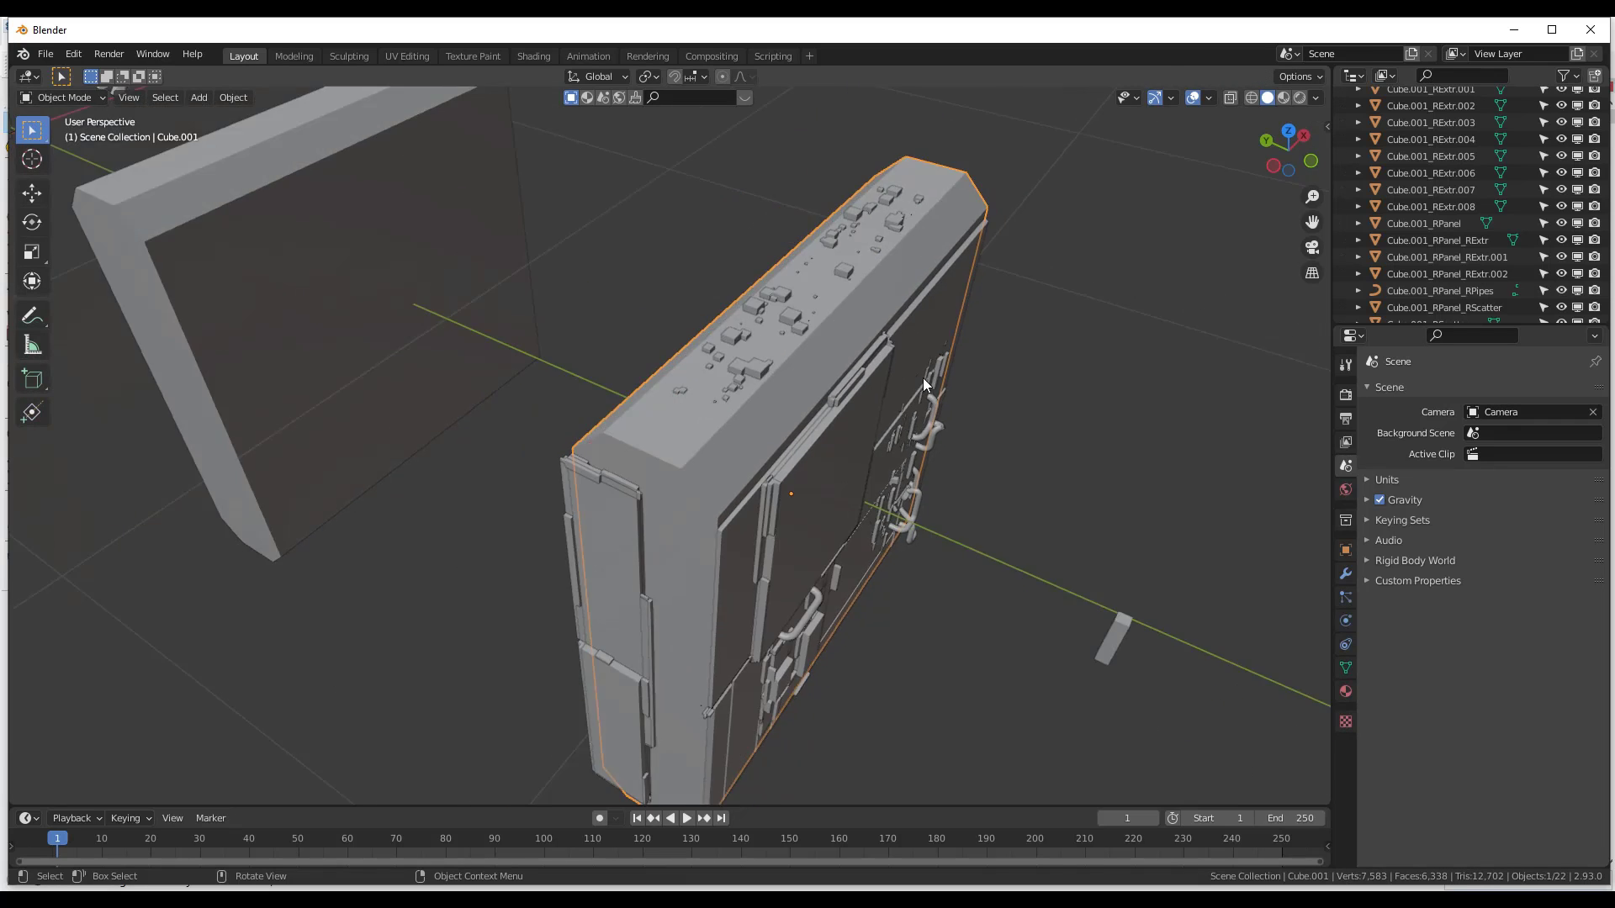